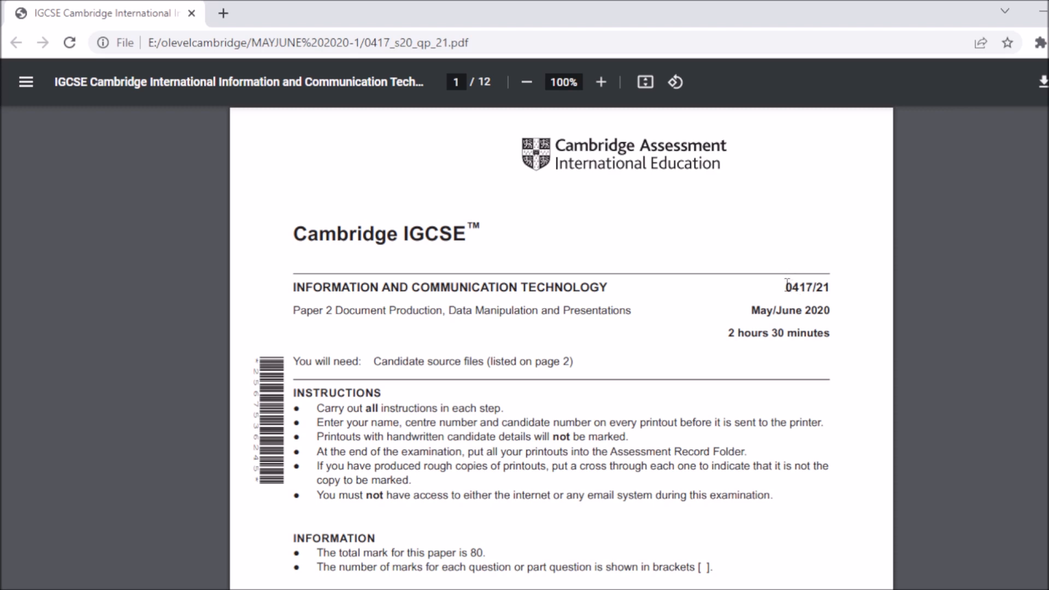
Step: Scroll the exam PDF from page 1 down to page 9, Task 4 mail merge
left_click_drag(787, 282, 834, 287)
left_click(841, 315)
scroll(561, 347, "down", 20)
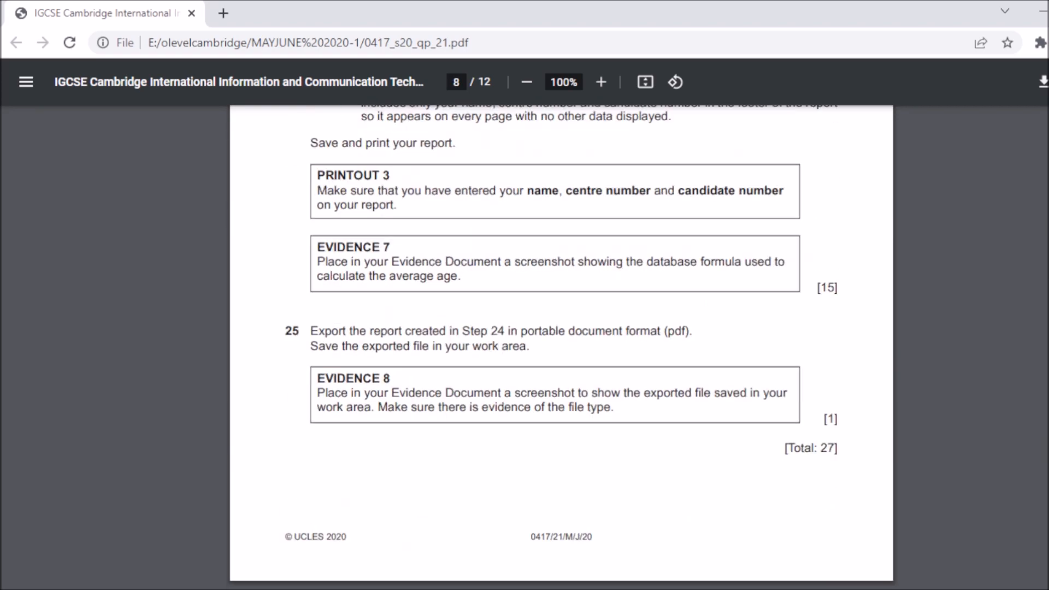
scroll(562, 348, "down", 6)
scroll(562, 348, "up", 2)
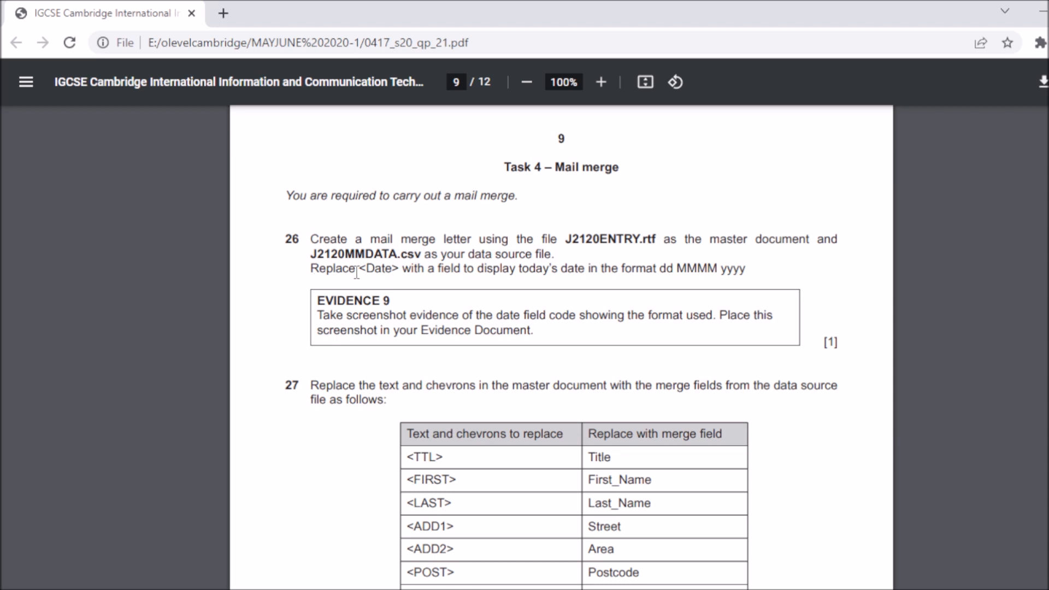
Step: Highlight <Date> in step 26, then minimise Chrome and OBS Studio to reveal the desktop
left_click_drag(356, 271, 403, 268)
left_click(1039, 11)
left_click(1039, 8)
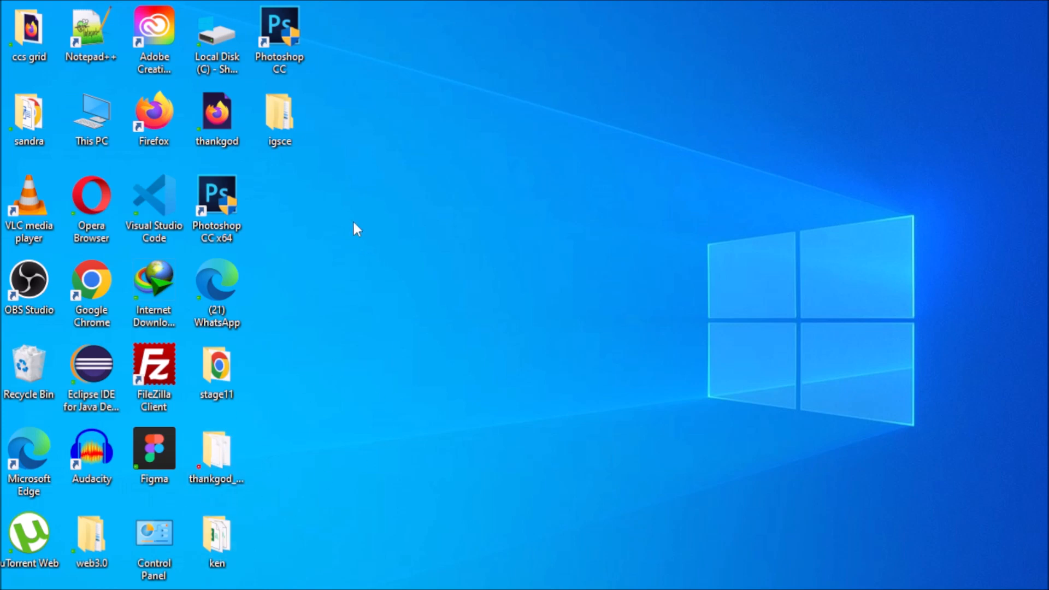
Step: Open the igsce desktop folder and its Confidential Source Files June 2020 subfolder
double_click(284, 123)
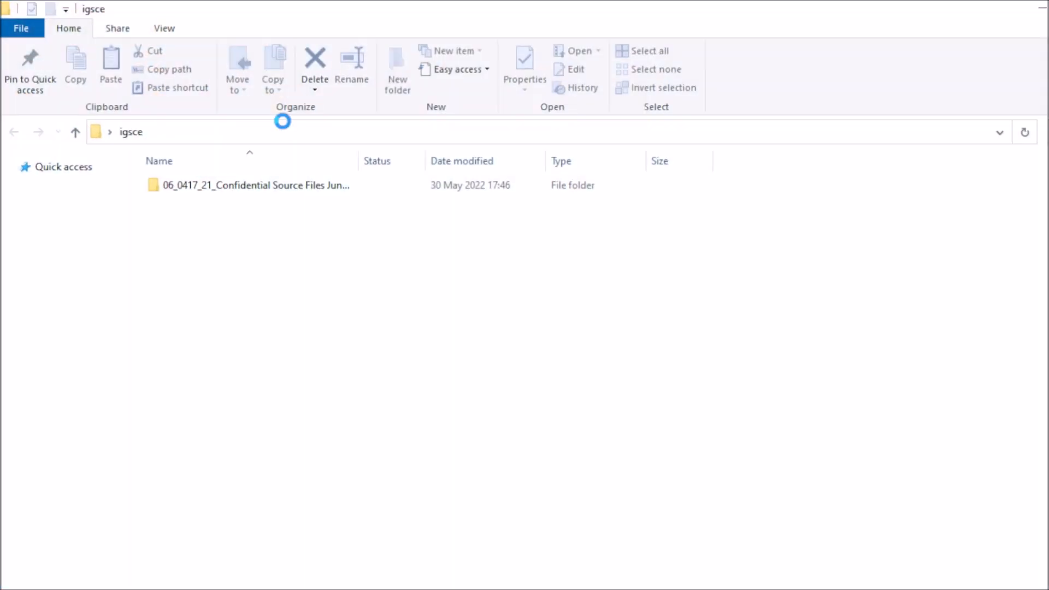
left_click(253, 190)
double_click(252, 190)
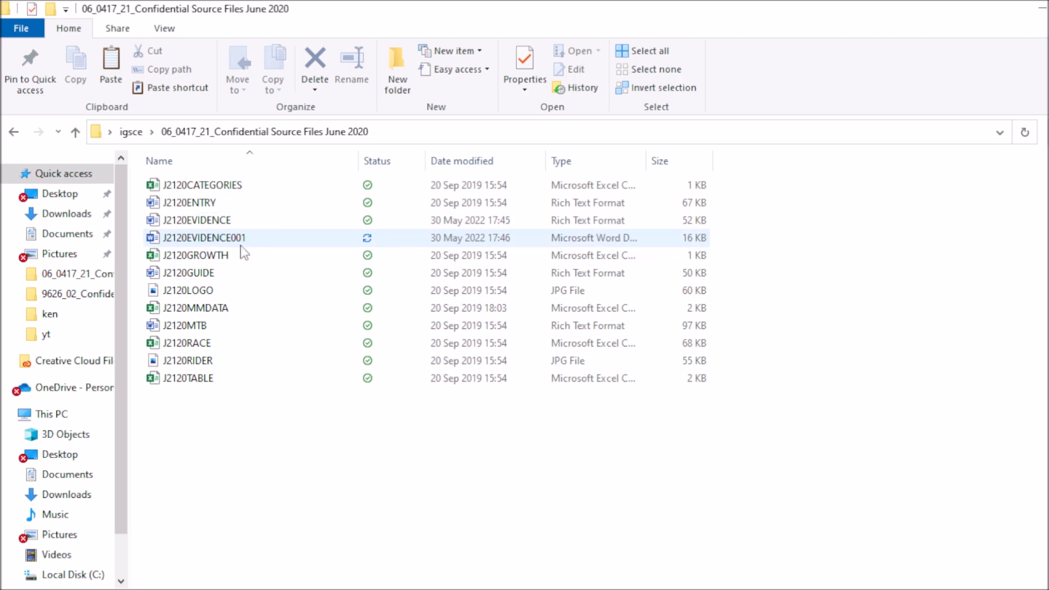
key("alt+Tab")
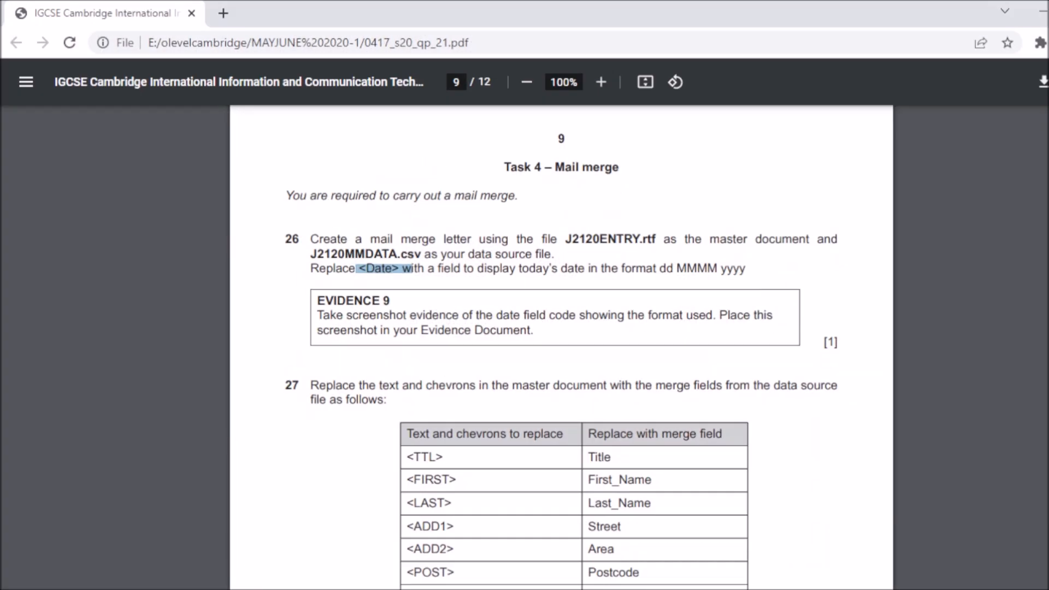
key("alt+Tab")
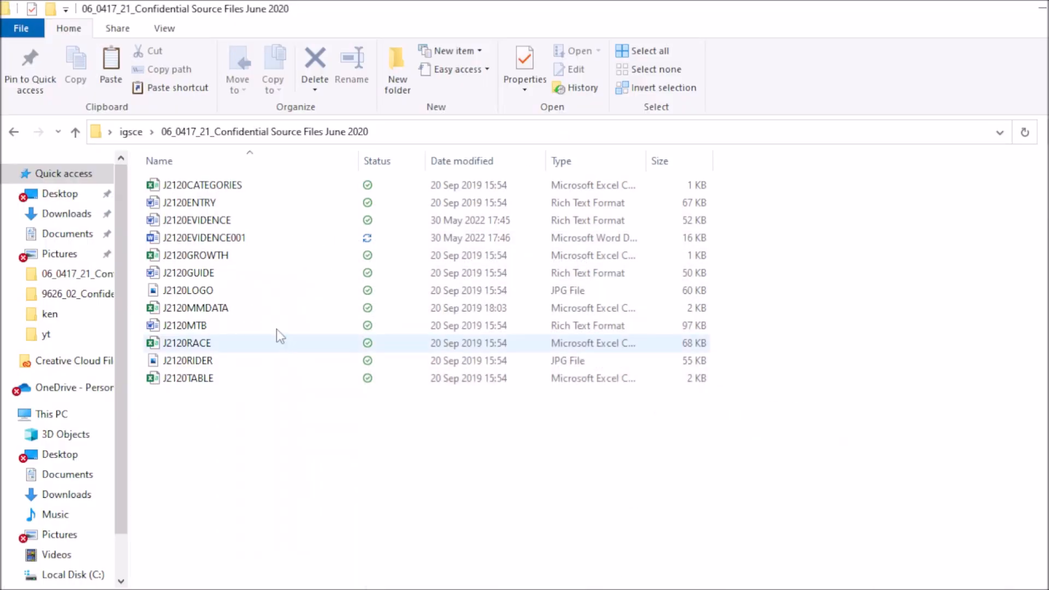
Step: Open J2120ENTRY in Word and bring the document to the front
double_click(191, 205)
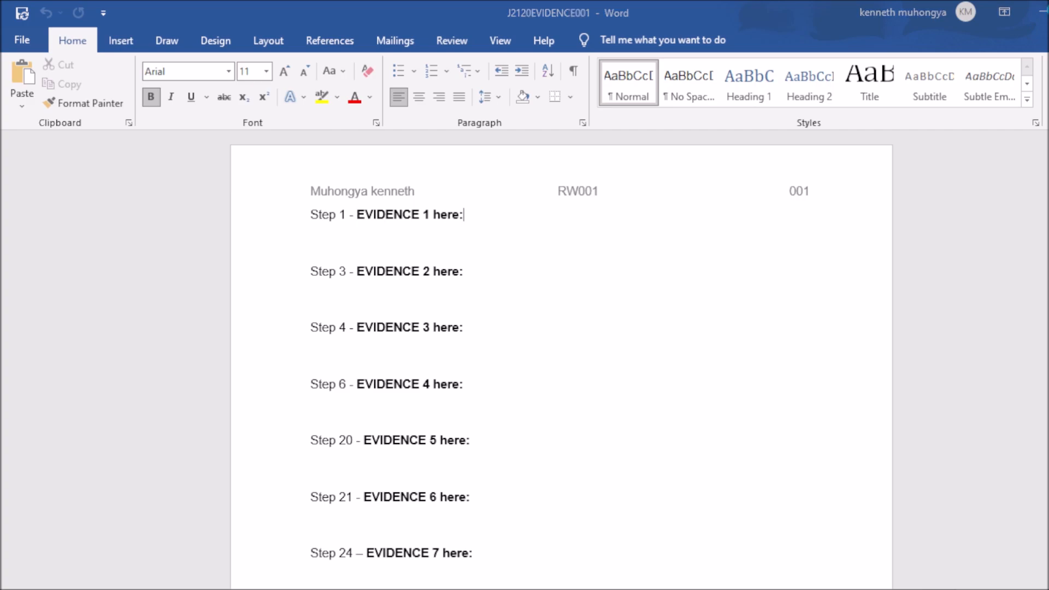
key("alt+Tab")
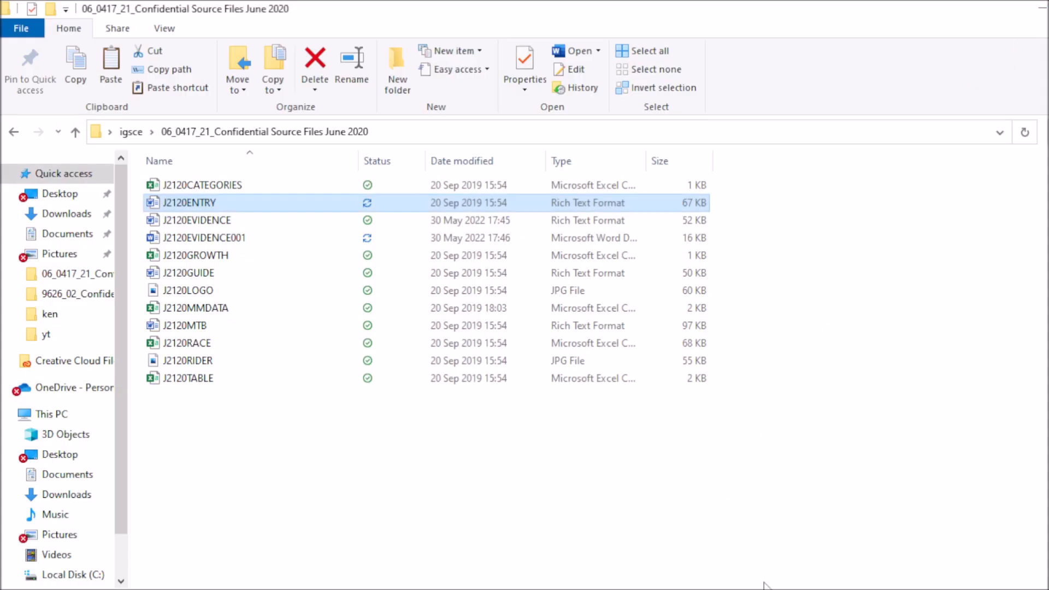
mouse_move(792, 589)
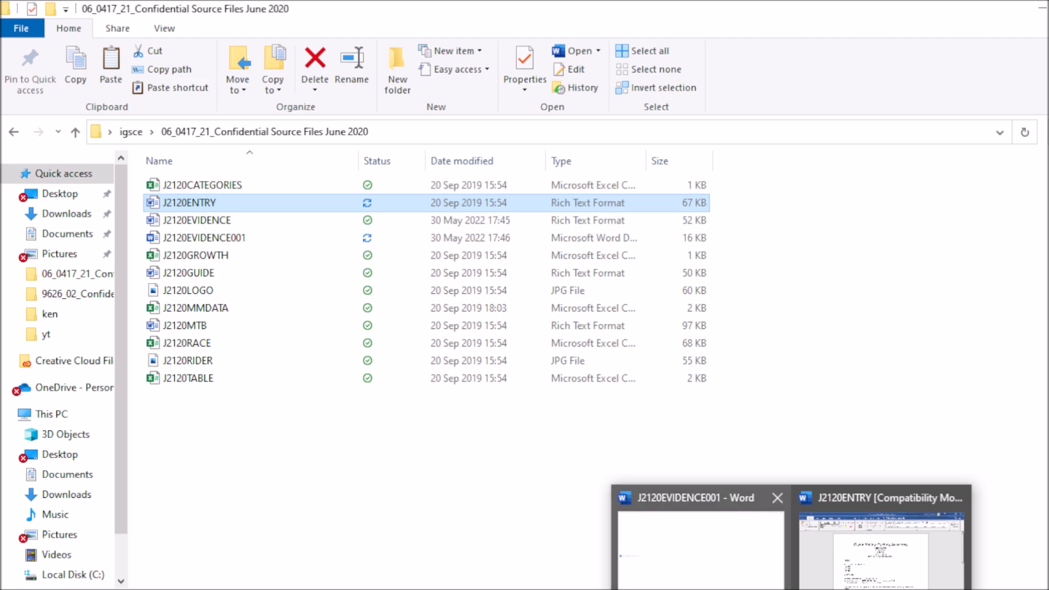
left_click(885, 565)
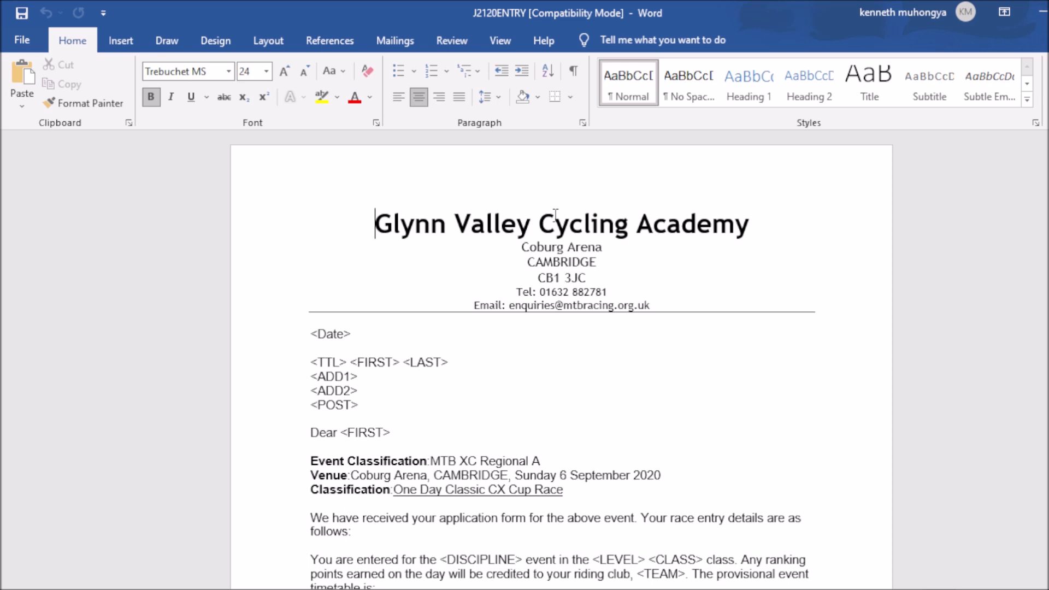
Step: Bring the J2120ENTRY letter forward in Word after a quick look at the exam paper
left_click(684, 589)
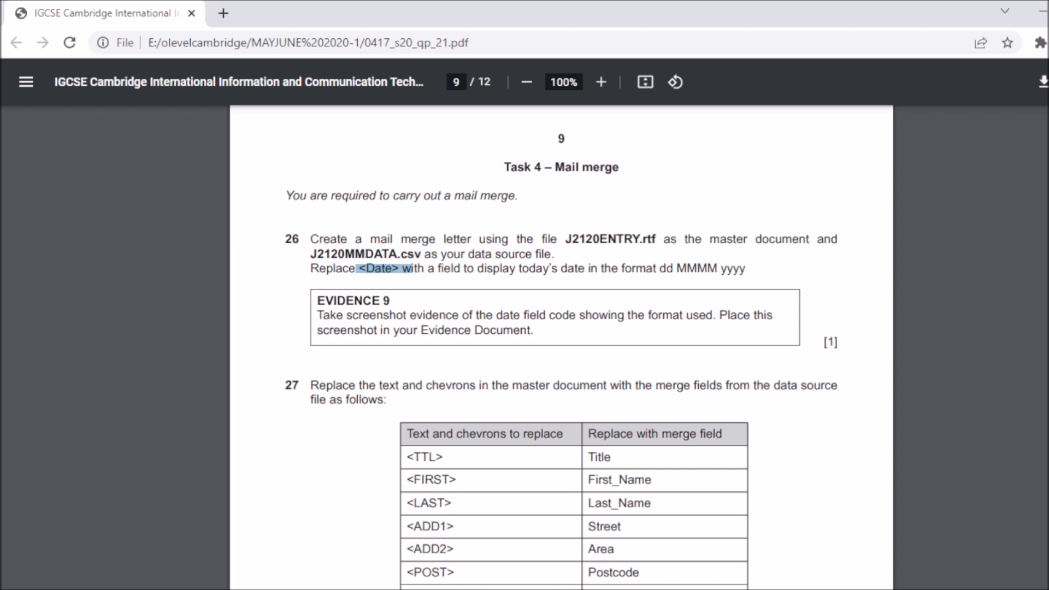
key("alt+Tab")
key("alt+Tab")
key("alt+Tab")
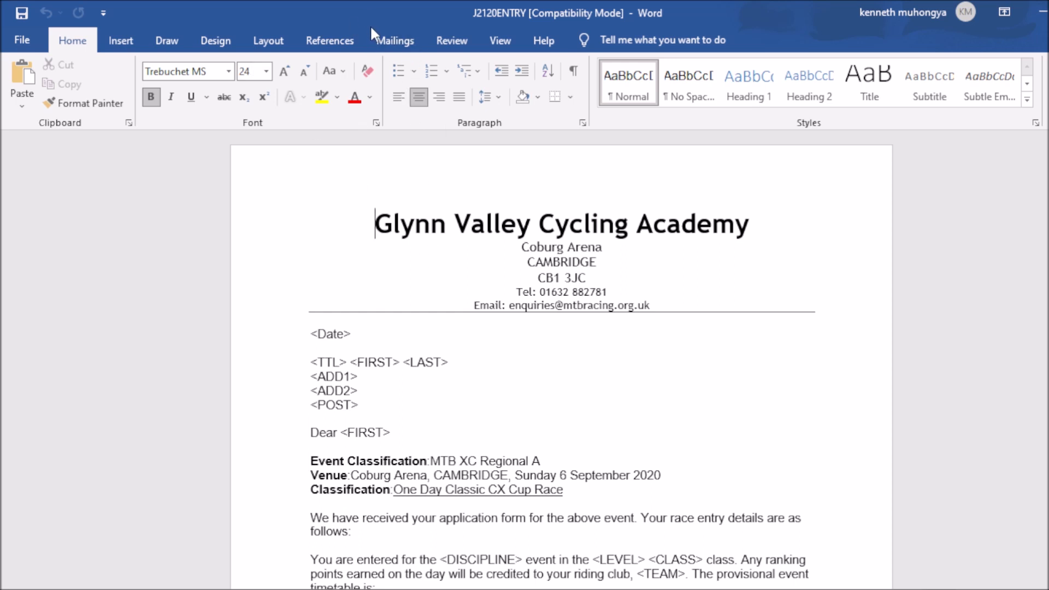
Step: Make J2120ENTRY a Letters mail merge and choose Use an Existing List for recipients
left_click(392, 44)
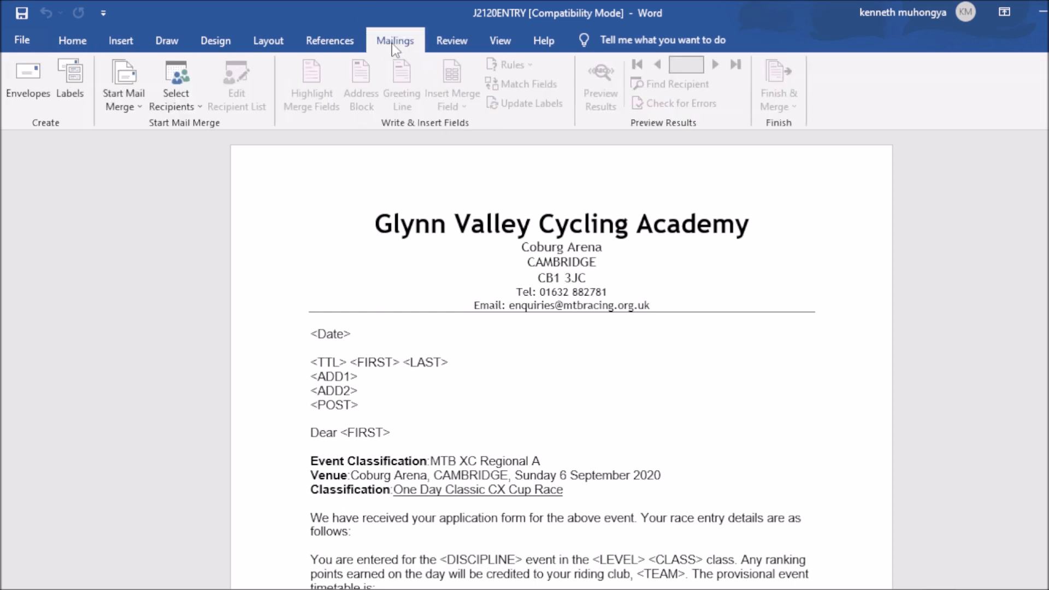
left_click(123, 105)
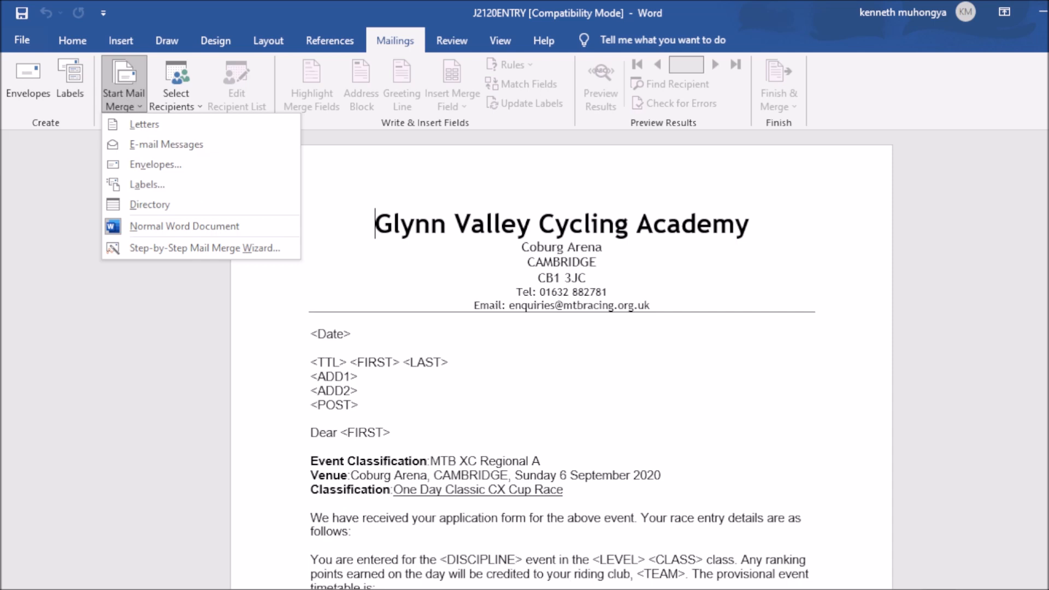
key("alt+Tab")
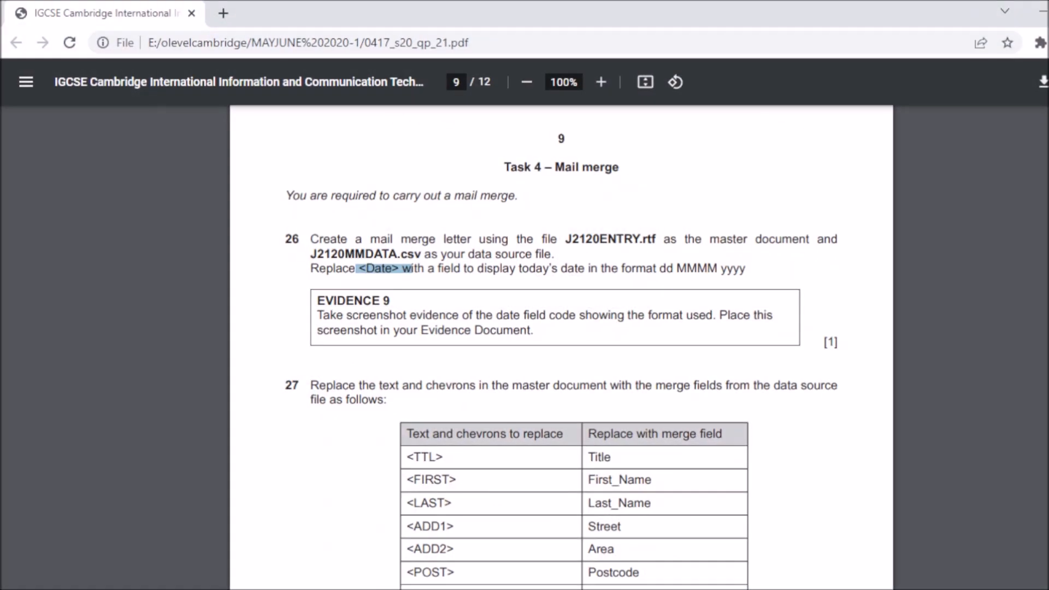
key("alt+Tab")
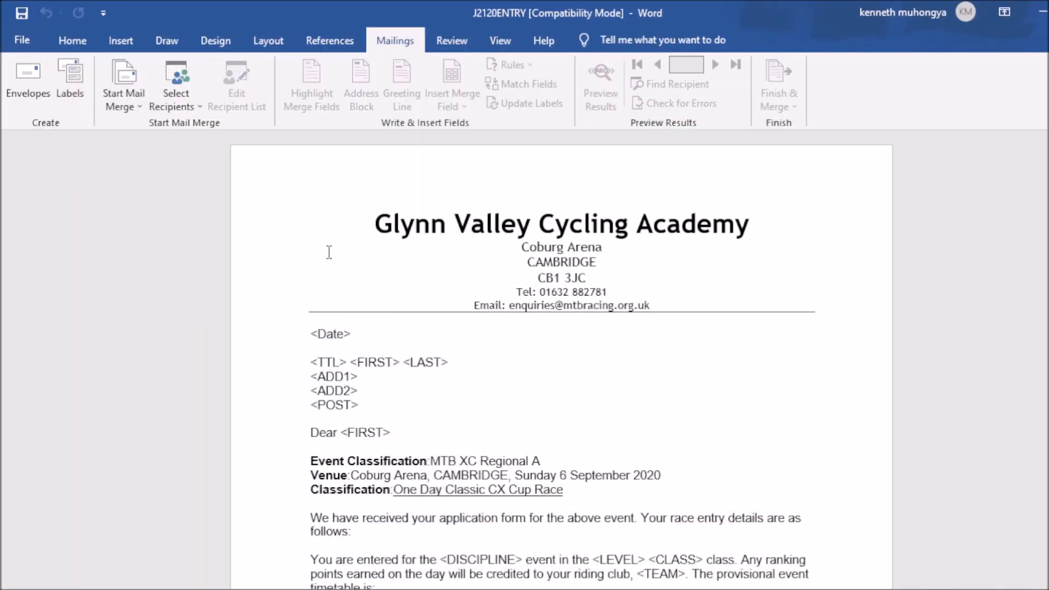
left_click(126, 96)
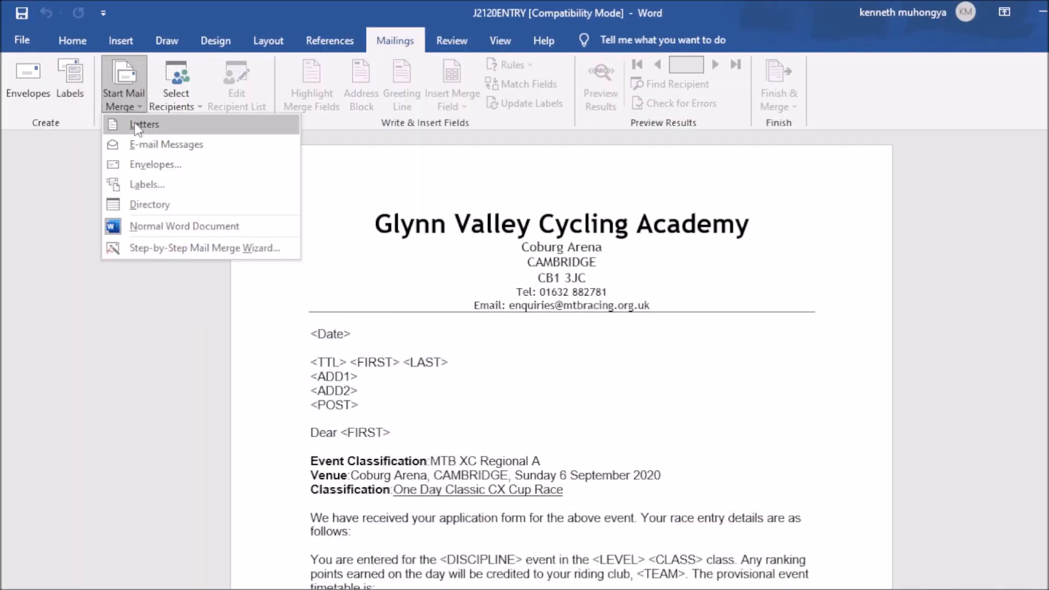
left_click(135, 123)
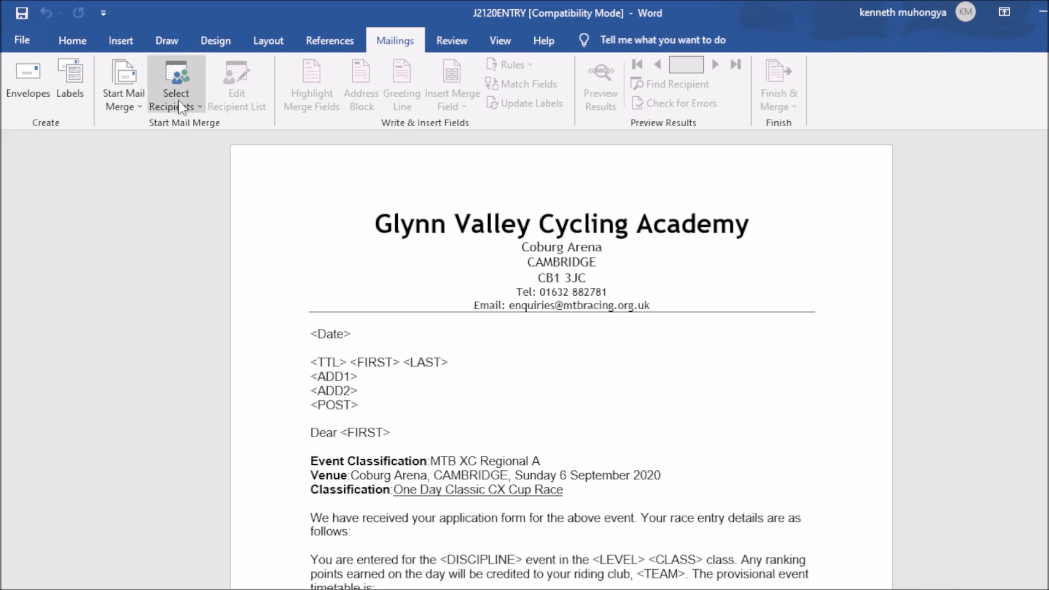
left_click(182, 109)
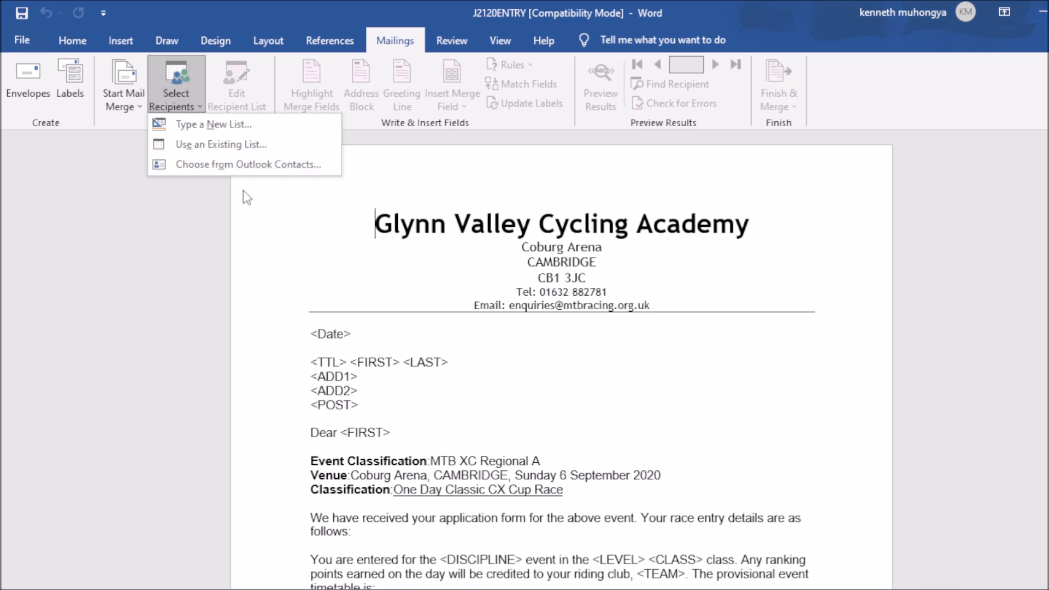
left_click(250, 149)
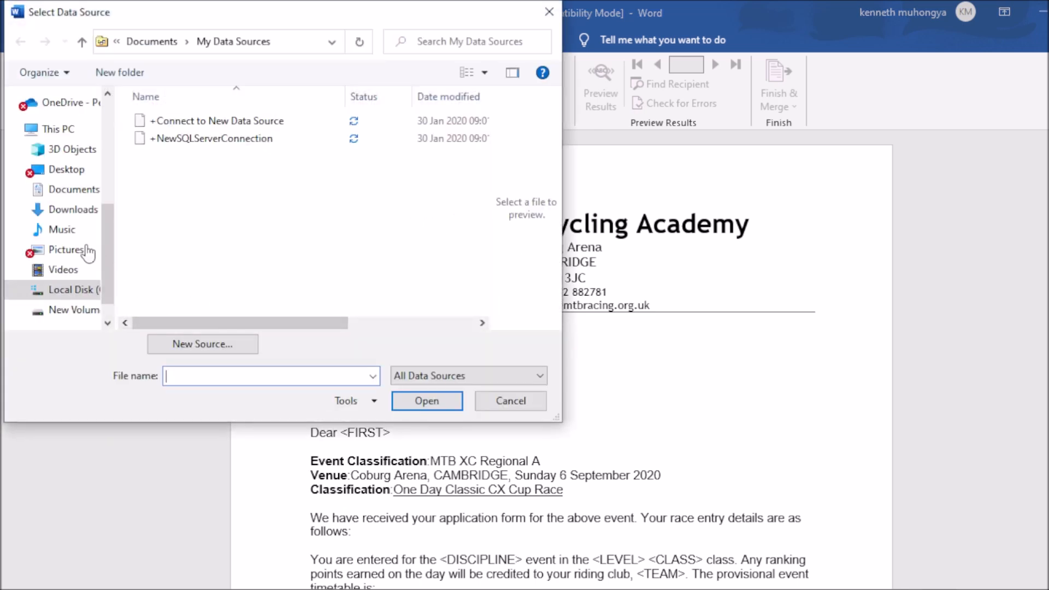
Step: Browse to Desktop > igsce > source files folder and open J2120MMDATA as the recipient list
left_click(80, 170)
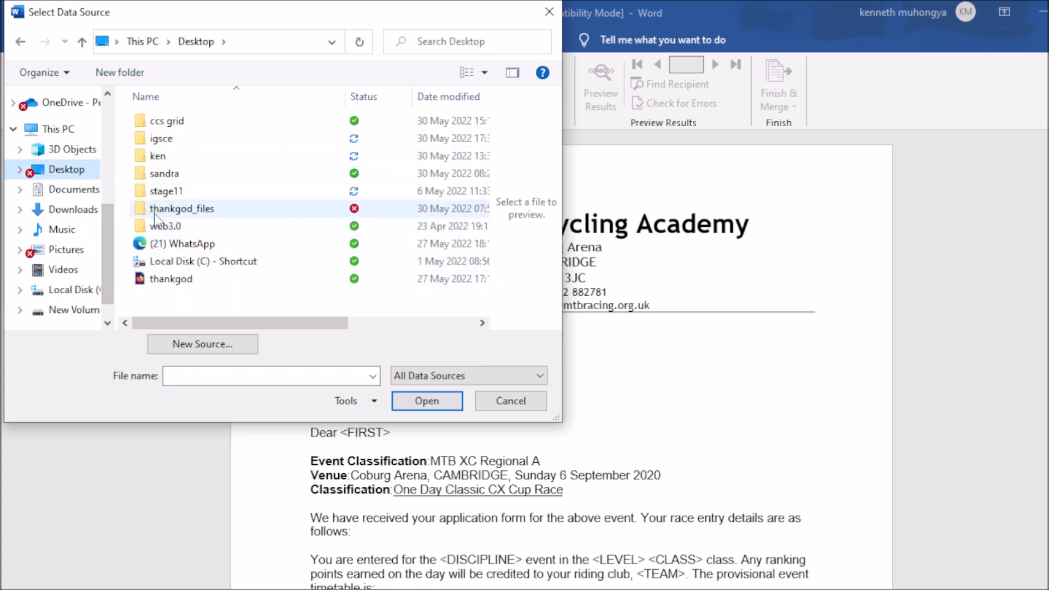
left_click(162, 140)
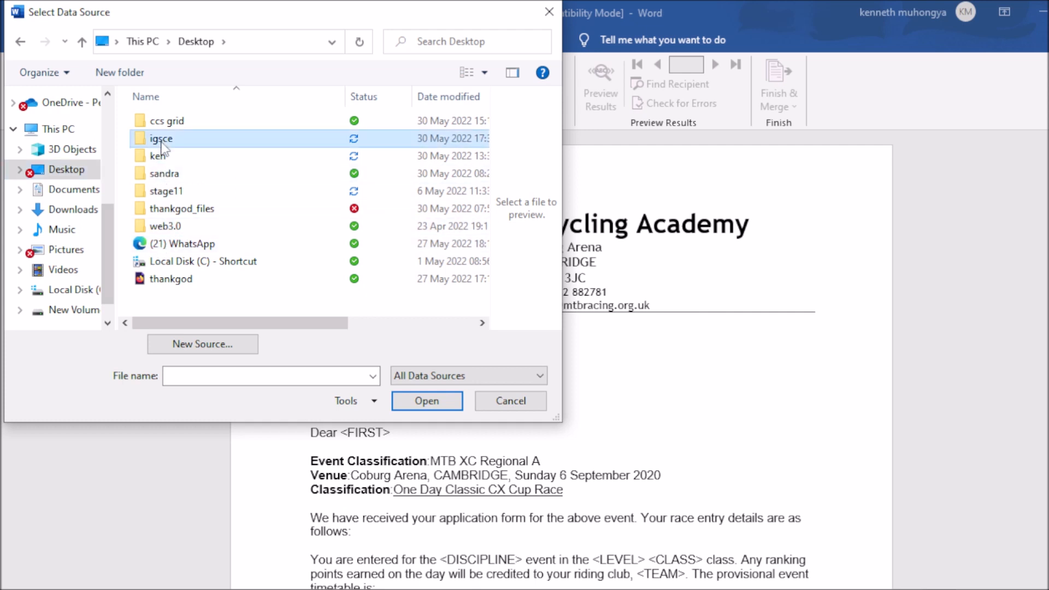
double_click(162, 140)
left_click(182, 122)
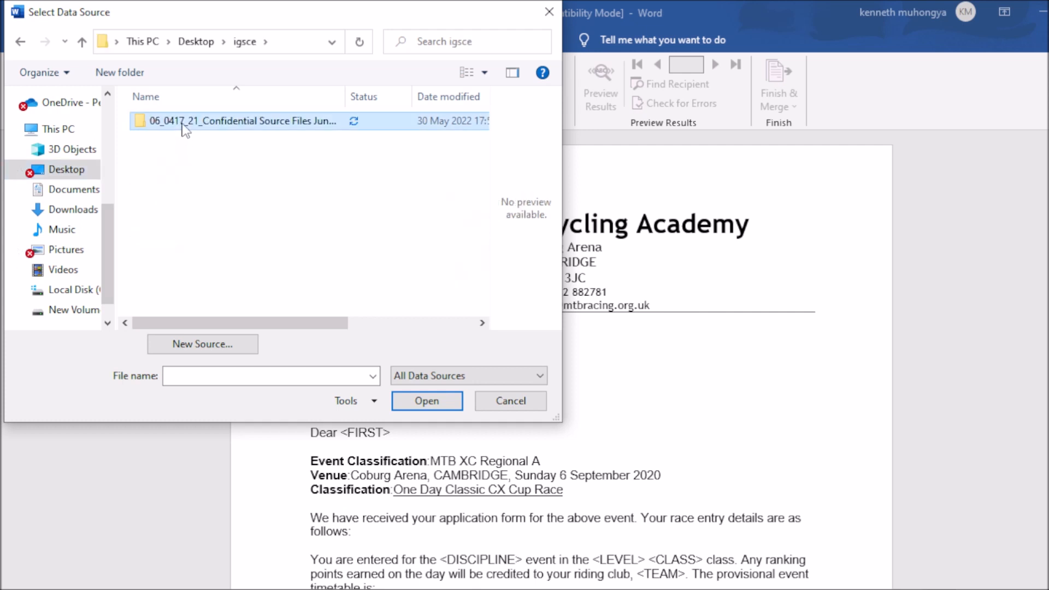
left_click(183, 122)
left_click(185, 121)
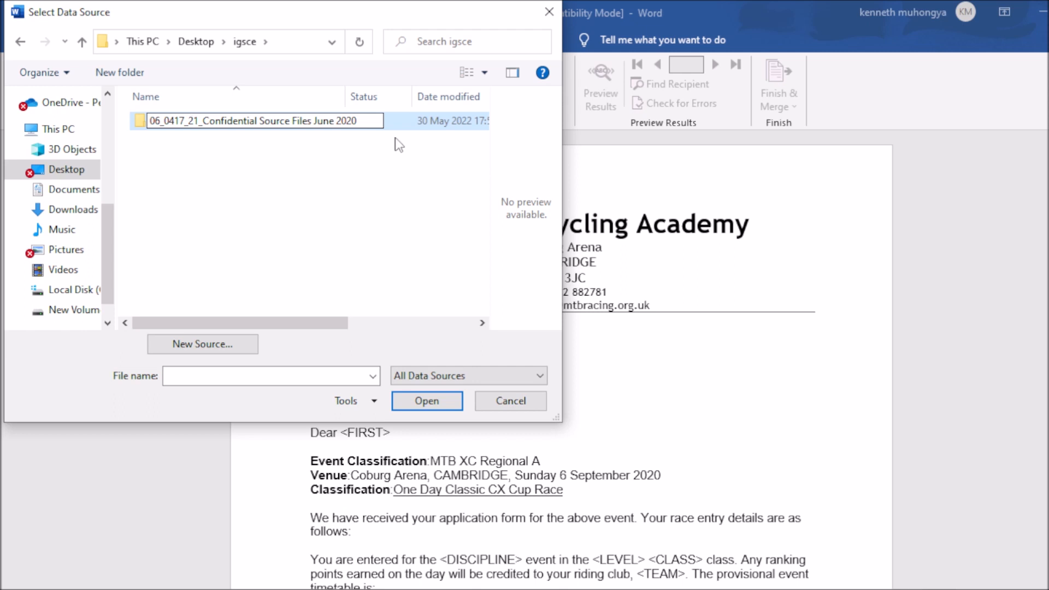
key("Return")
key("Return")
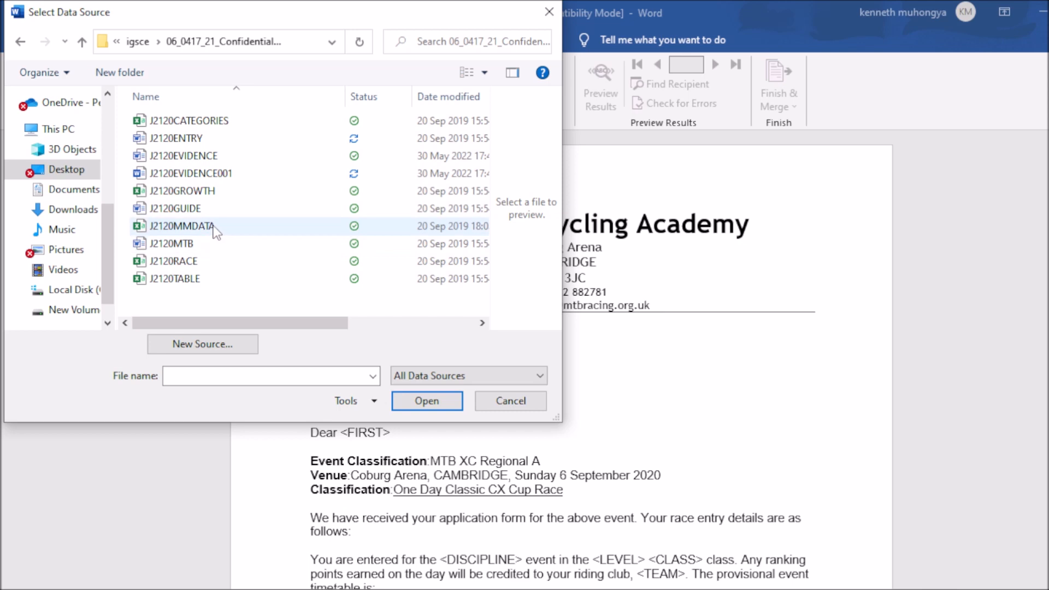
left_click(214, 227)
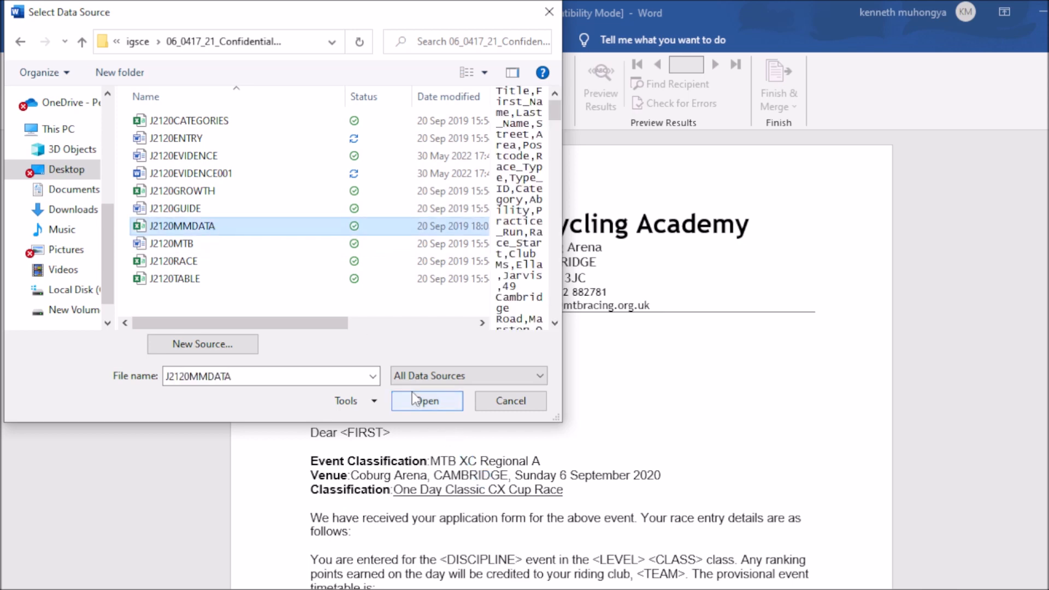
left_click(415, 399)
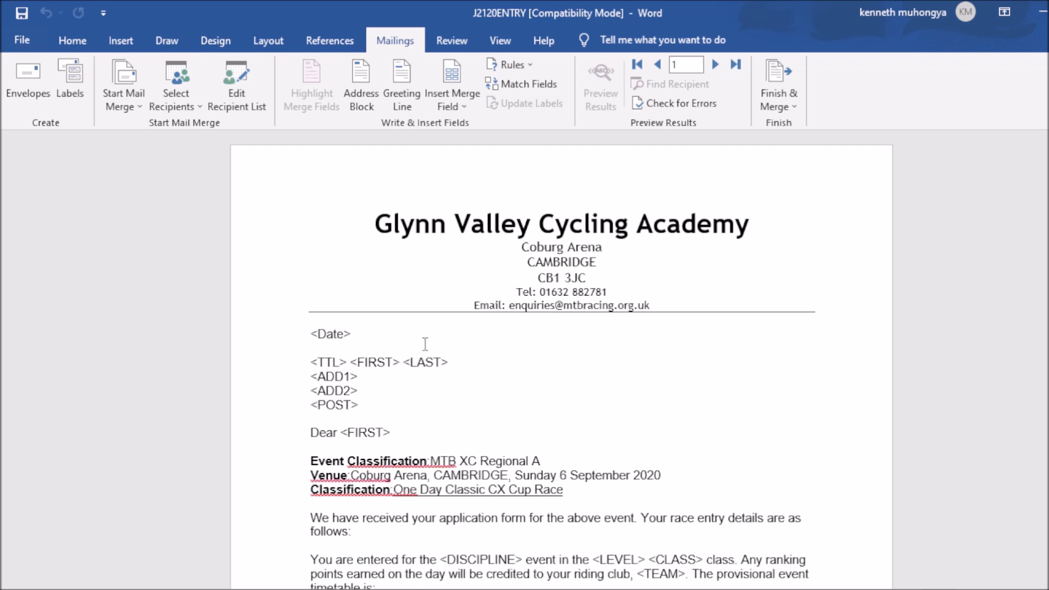
Step: Check the available merge fields, consult the exam paper, and return to the J2120ENTRY letter
left_click(461, 104)
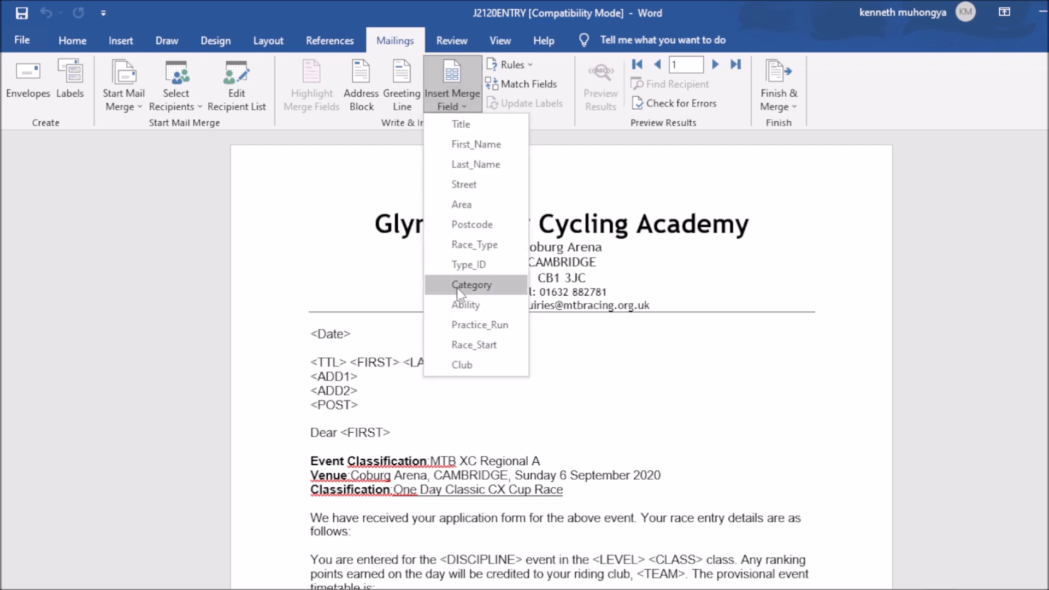
left_click(703, 303)
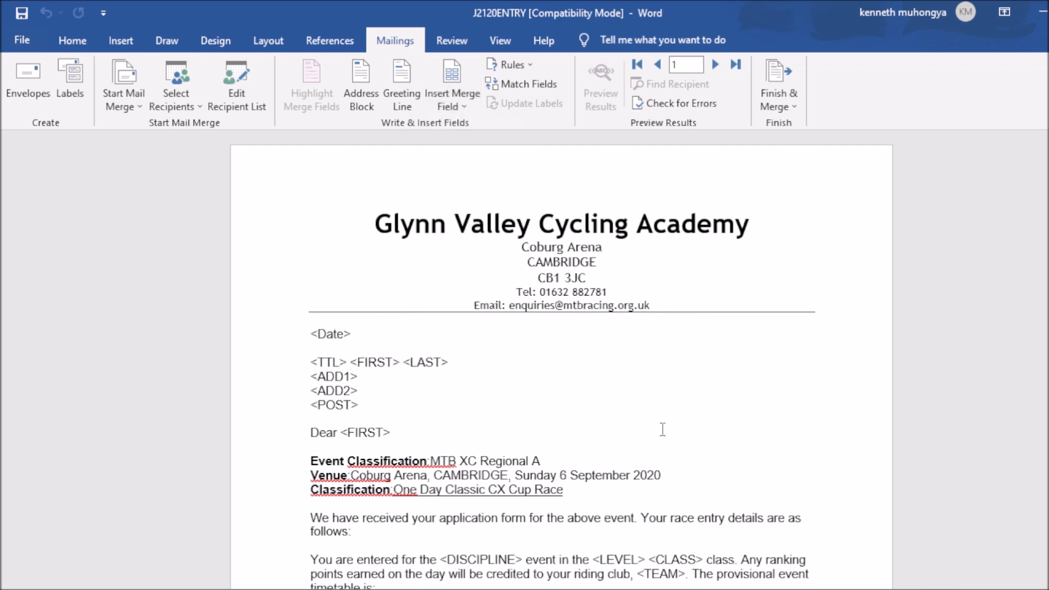
key("alt+Tab")
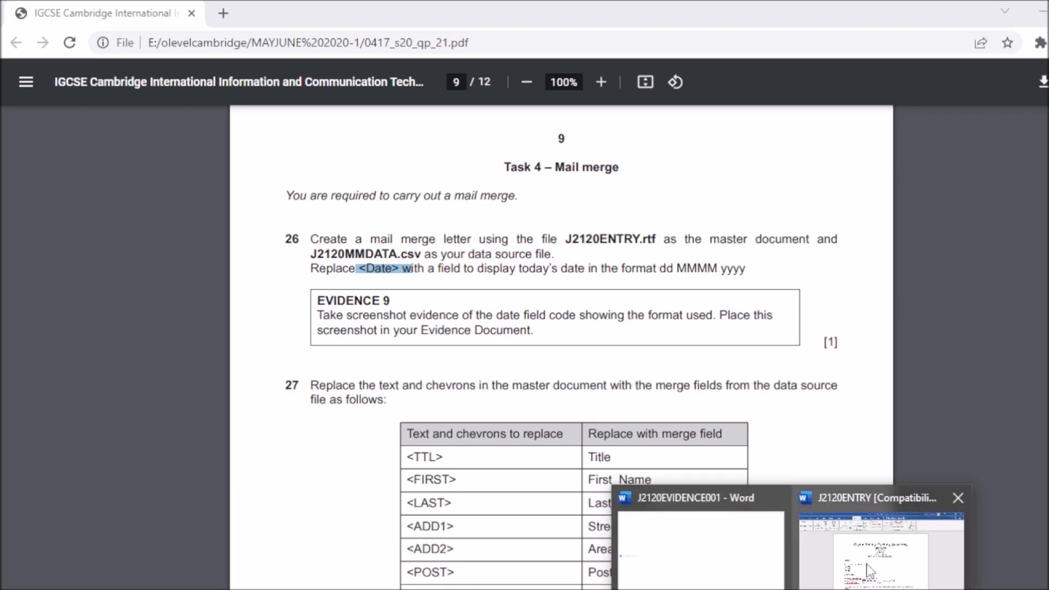
left_click(869, 565)
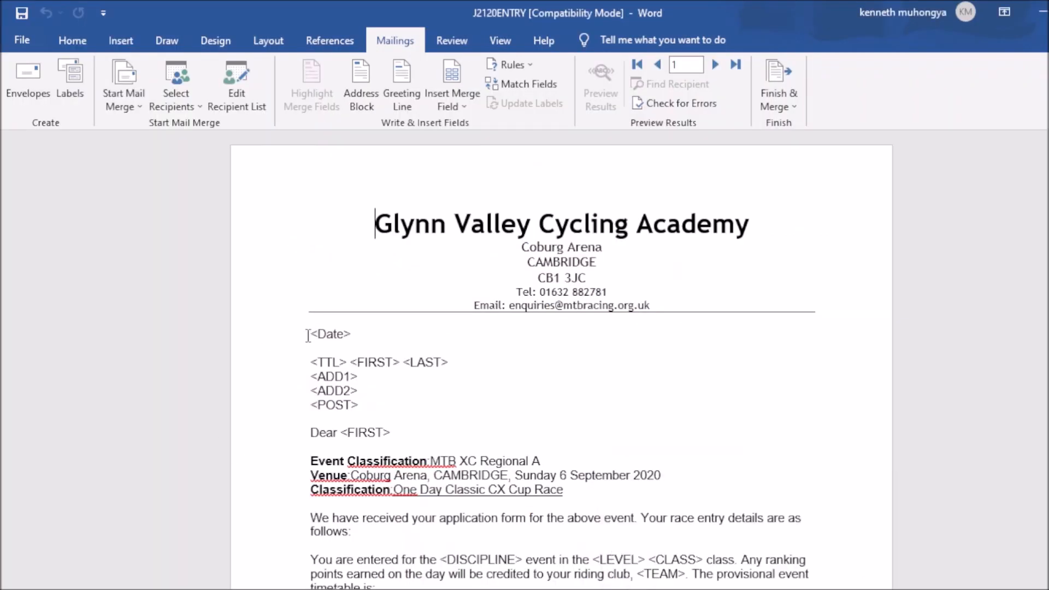
Step: Select the <Date> placeholder and open Insert > Quick Parts > Field
left_click_drag(310, 335, 353, 333)
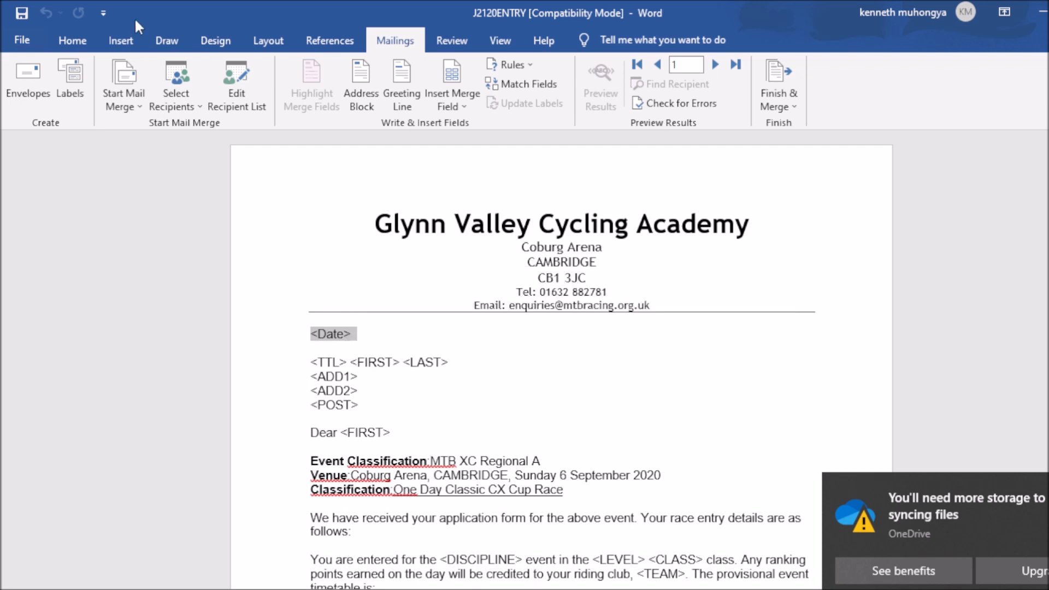
left_click(120, 43)
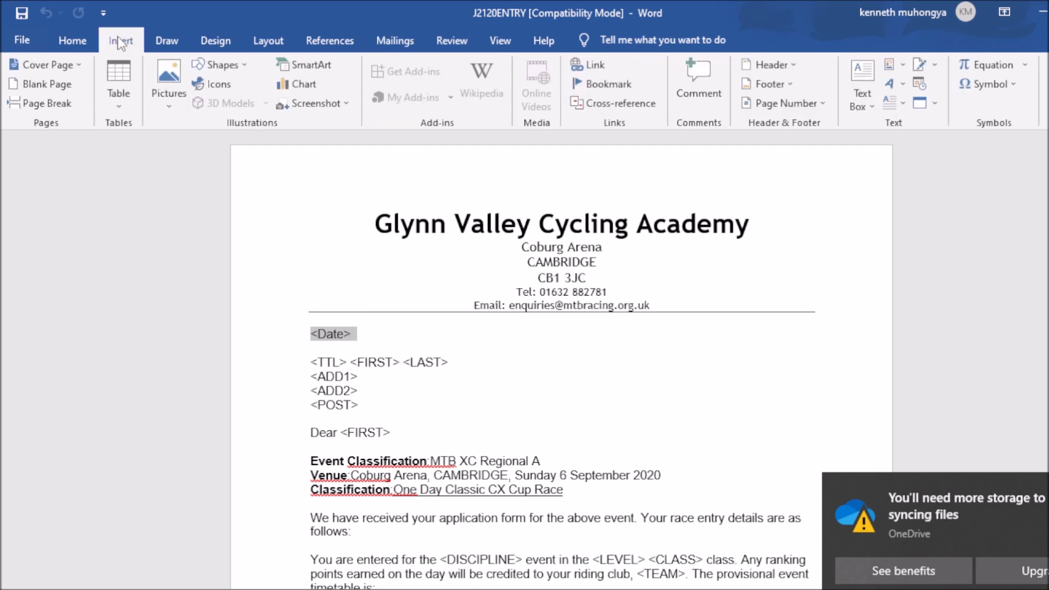
left_click(894, 65)
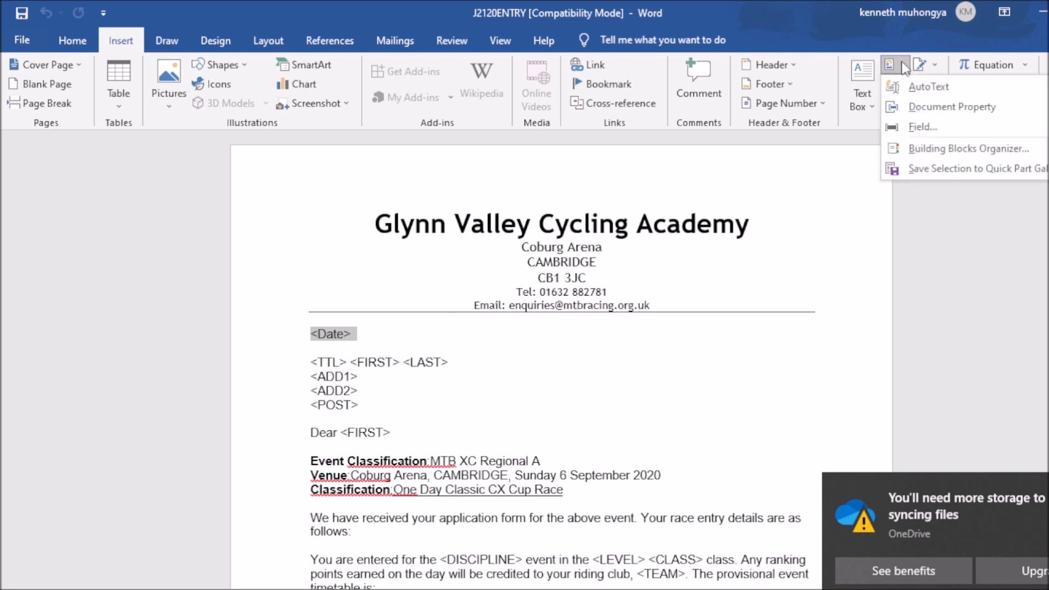
left_click(914, 127)
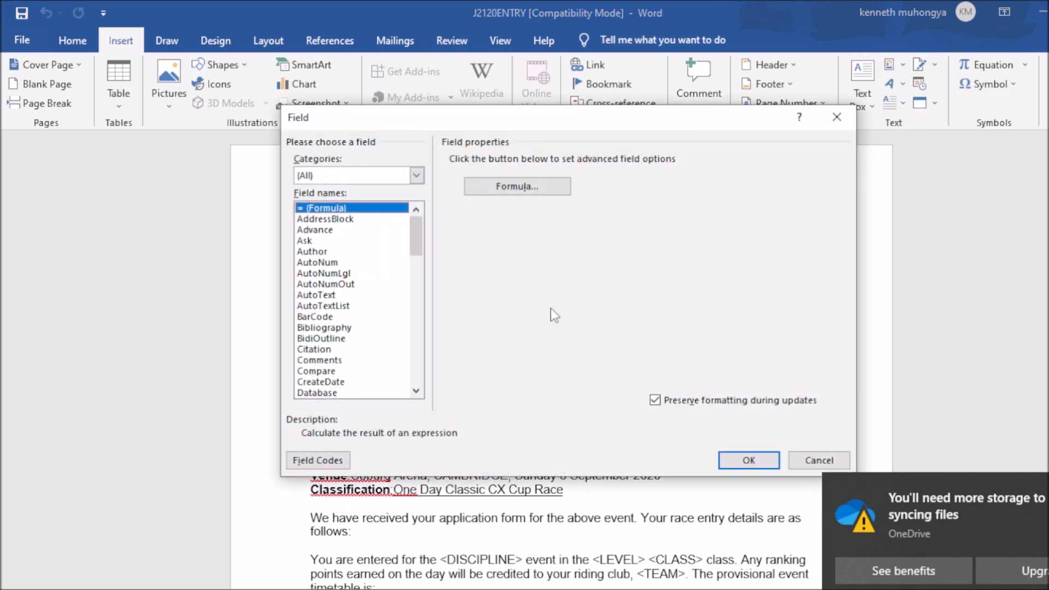
Step: Replace <Date> with a Date field in dd MMMM yyyy format (30 May 2022)
key("d")
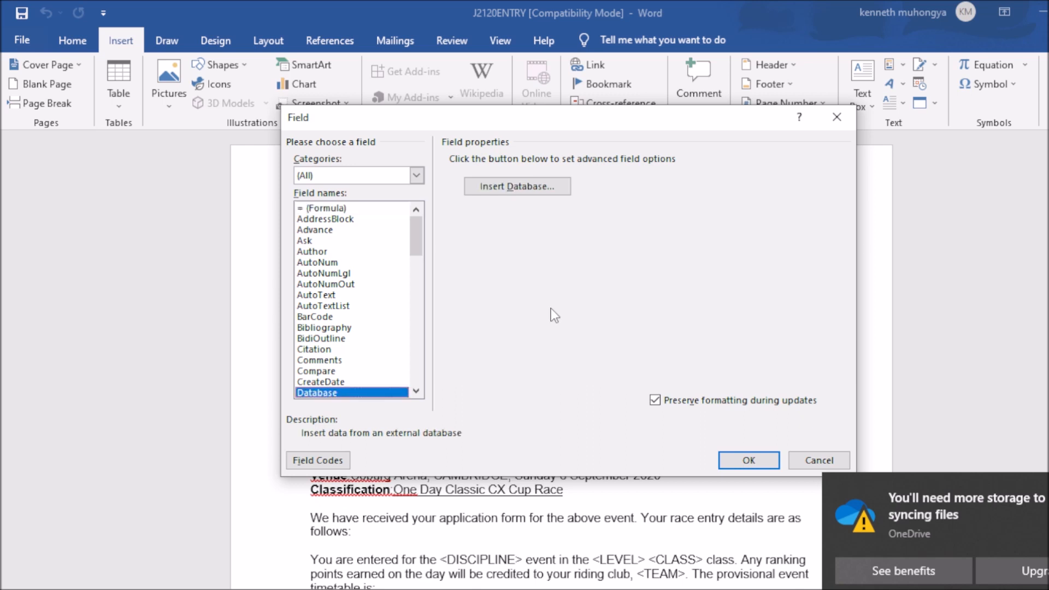
key("Down")
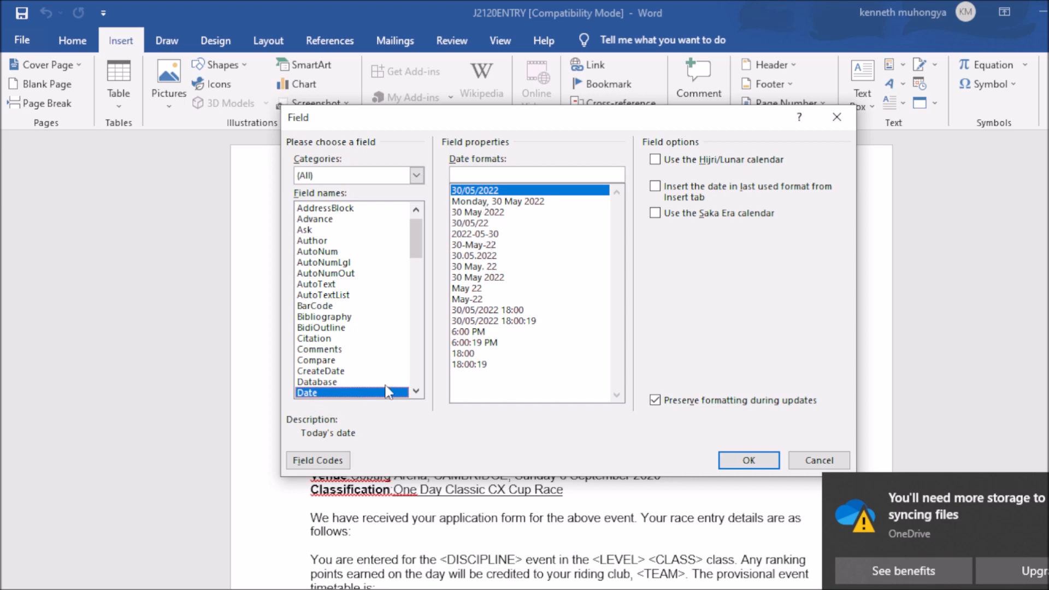
left_click(471, 203)
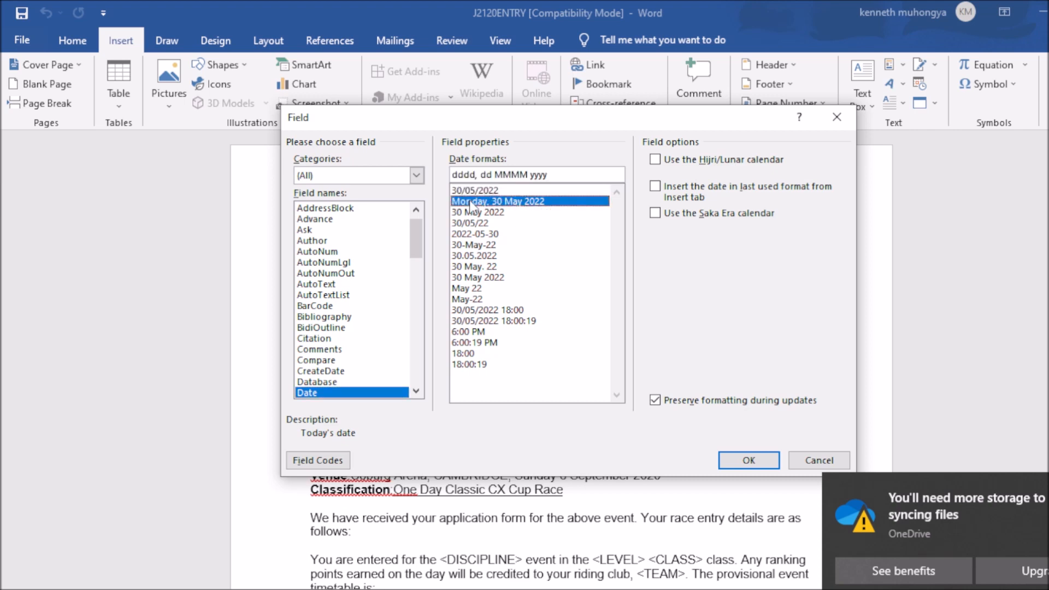
left_click(465, 191)
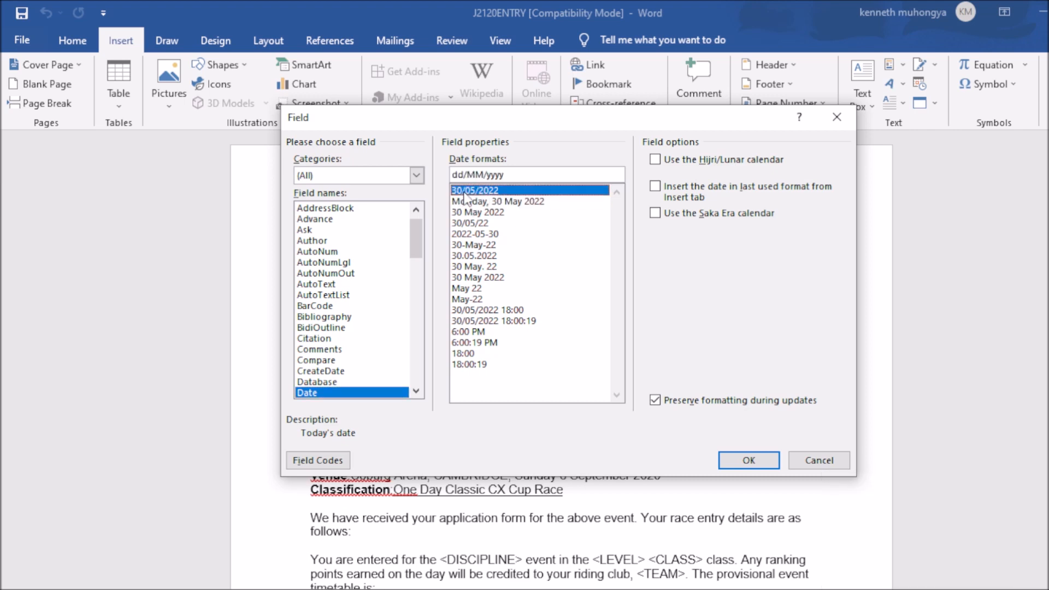
left_click(467, 203)
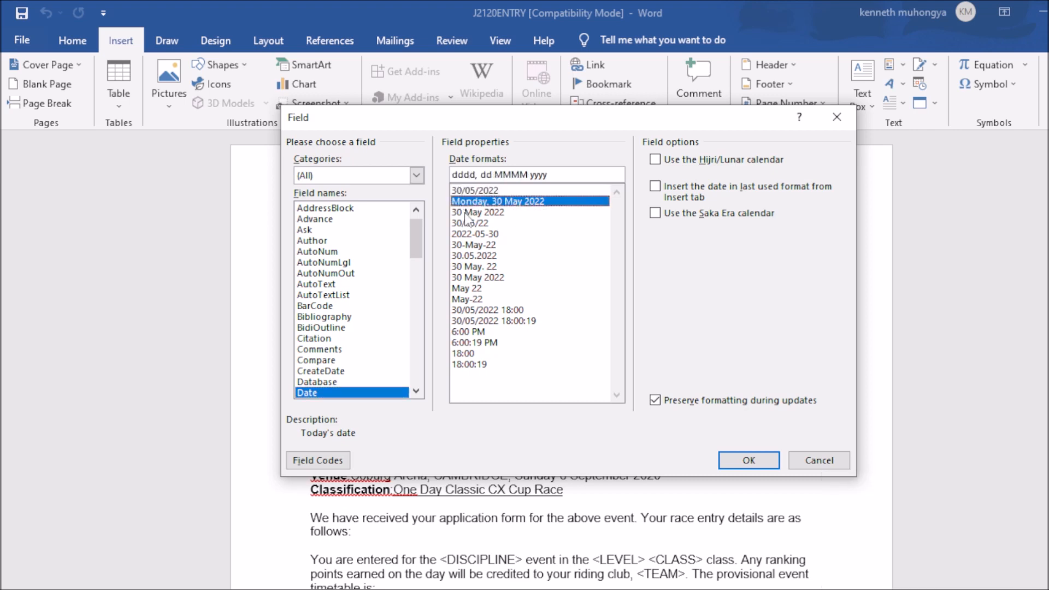
left_click(466, 213)
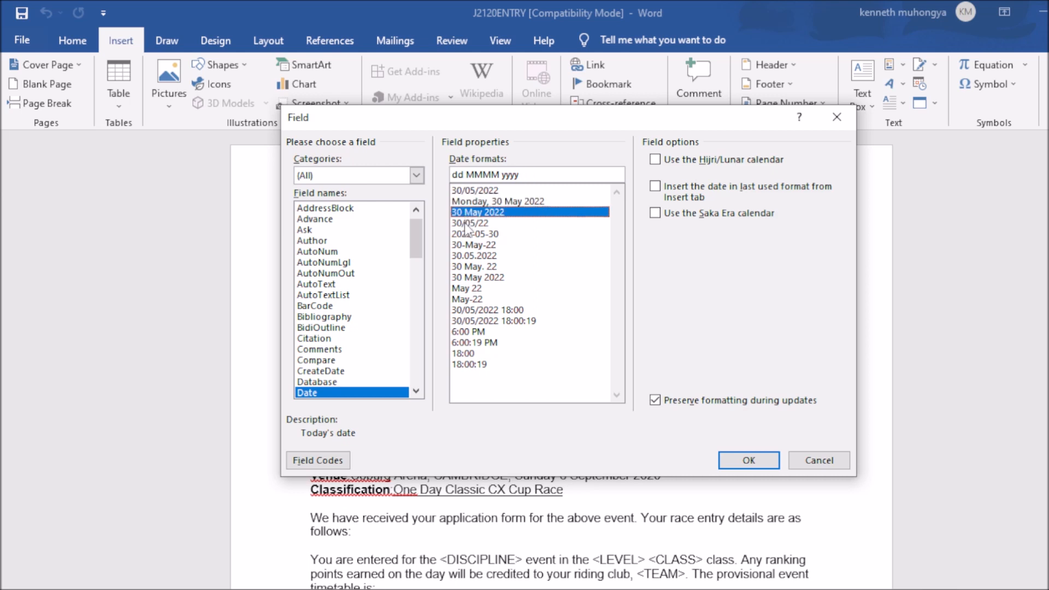
key("alt+Tab")
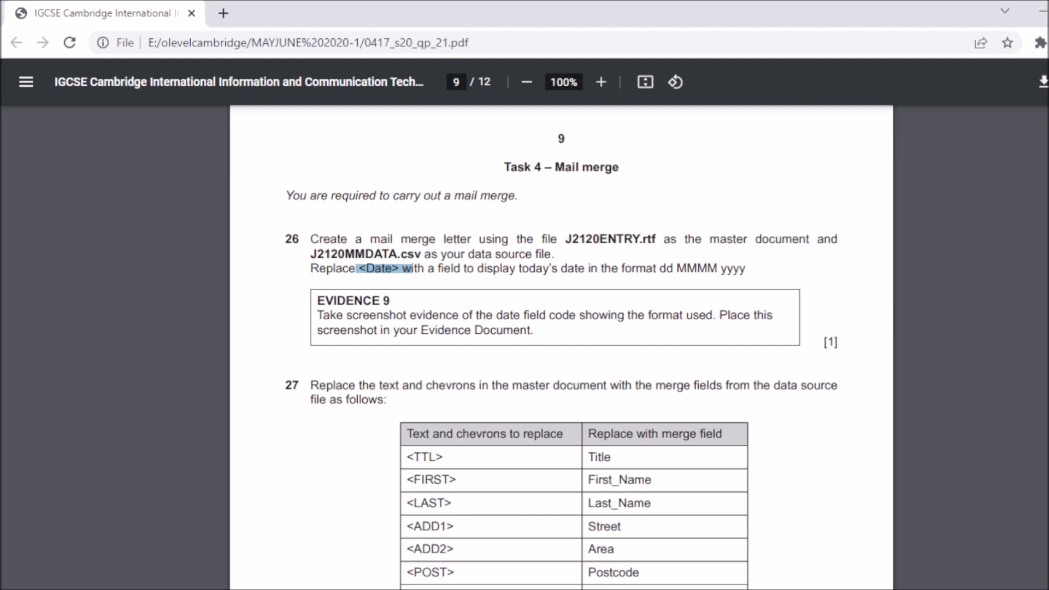
key("alt+Tab")
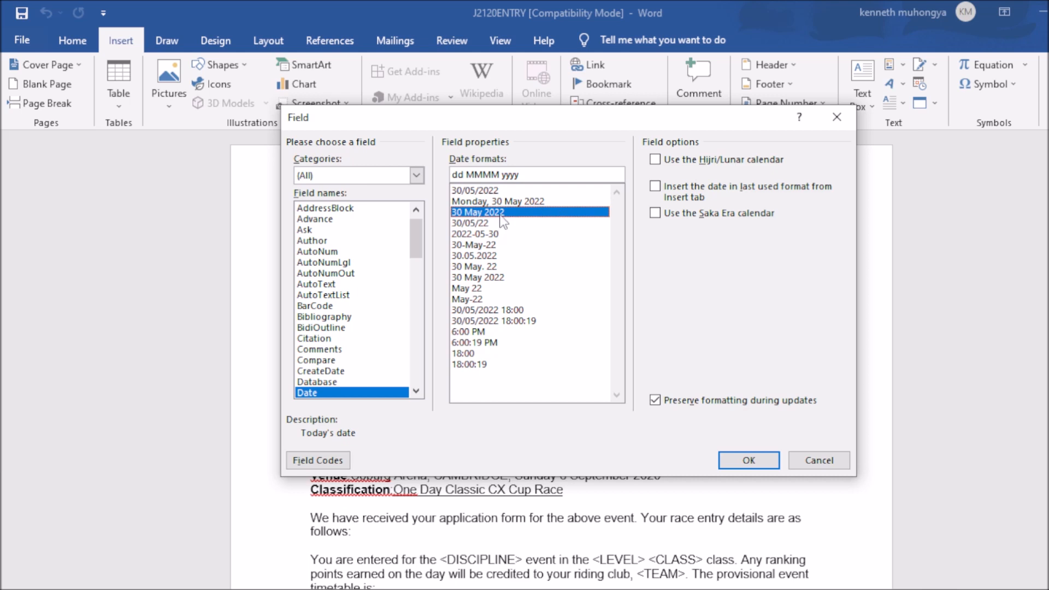
left_click(755, 456)
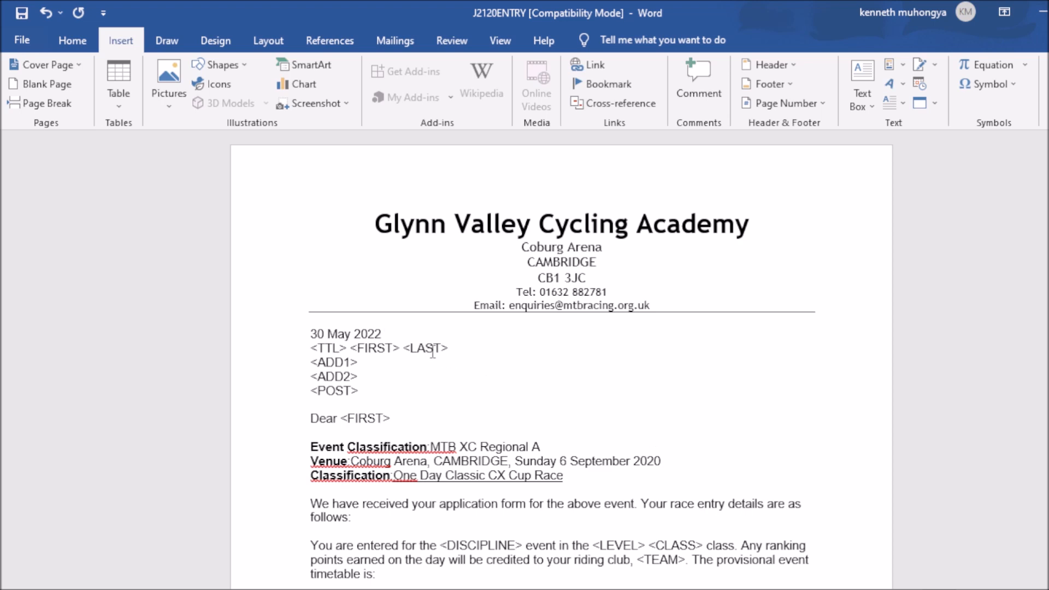
Step: Switch to the exam paper in Chrome, showing the Evidence 9 date-field screenshot request
key("alt+Tab")
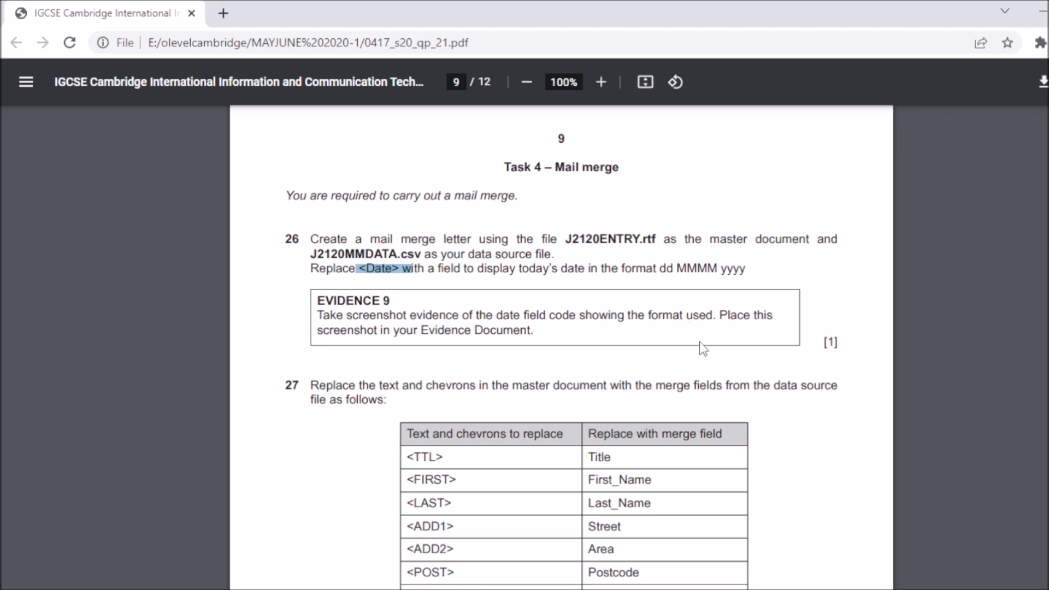
Step: In J2120ENTRY, toggle the date field to show { DATE \@ "dd MMMM yyyy" \* MERGEFORMAT }
mouse_move(851, 571)
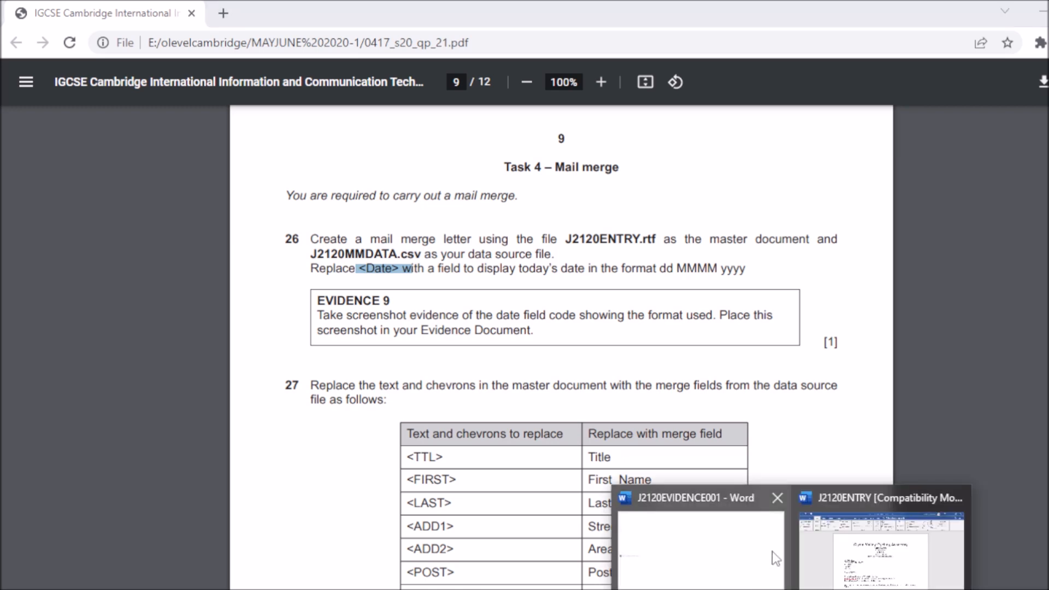
left_click(903, 569)
left_click(364, 334)
left_click_drag(384, 334, 312, 334)
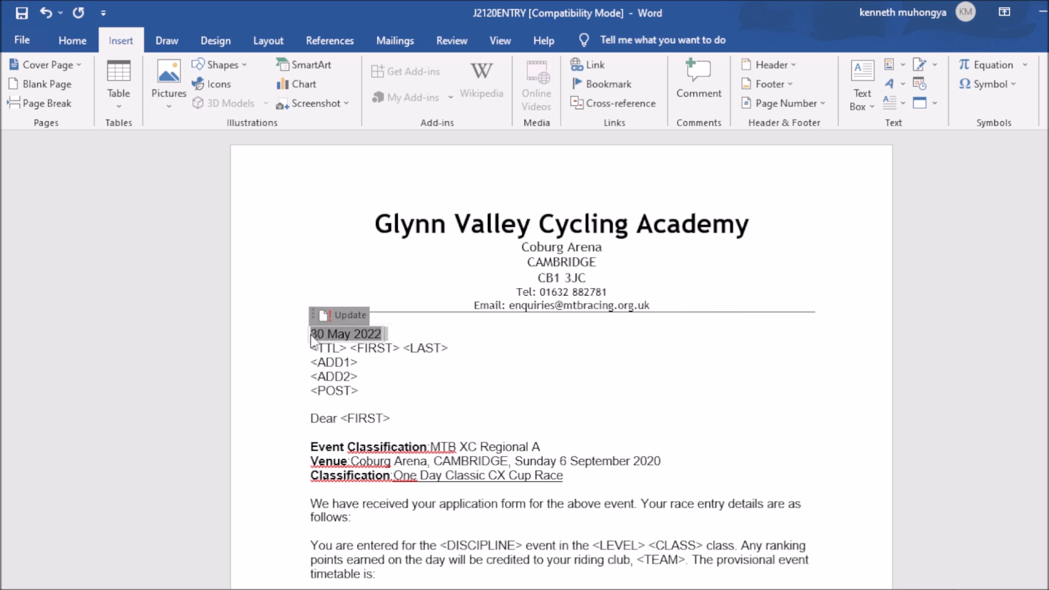
right_click(312, 342)
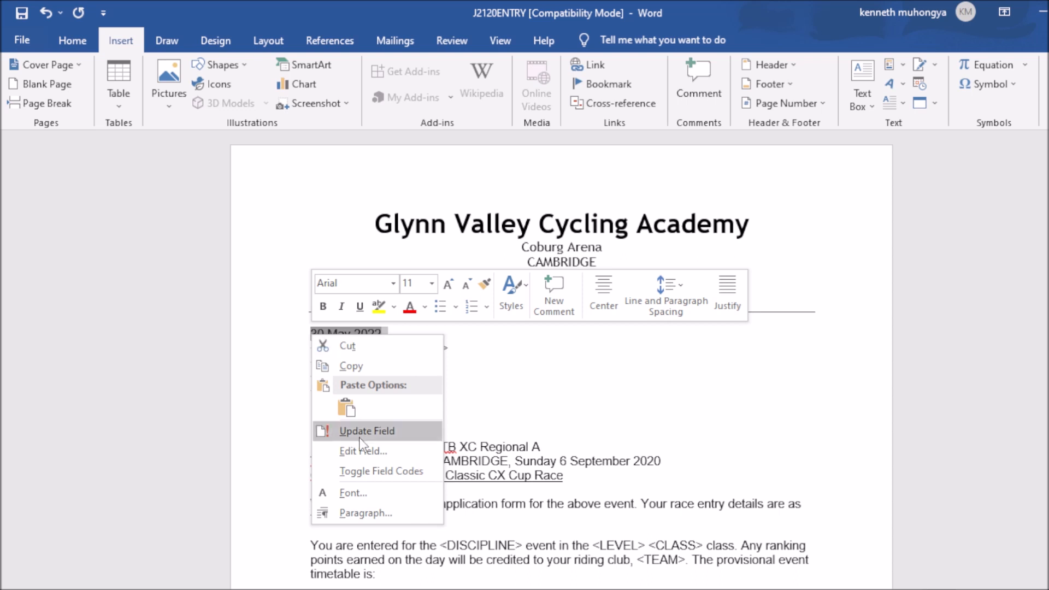
left_click(371, 472)
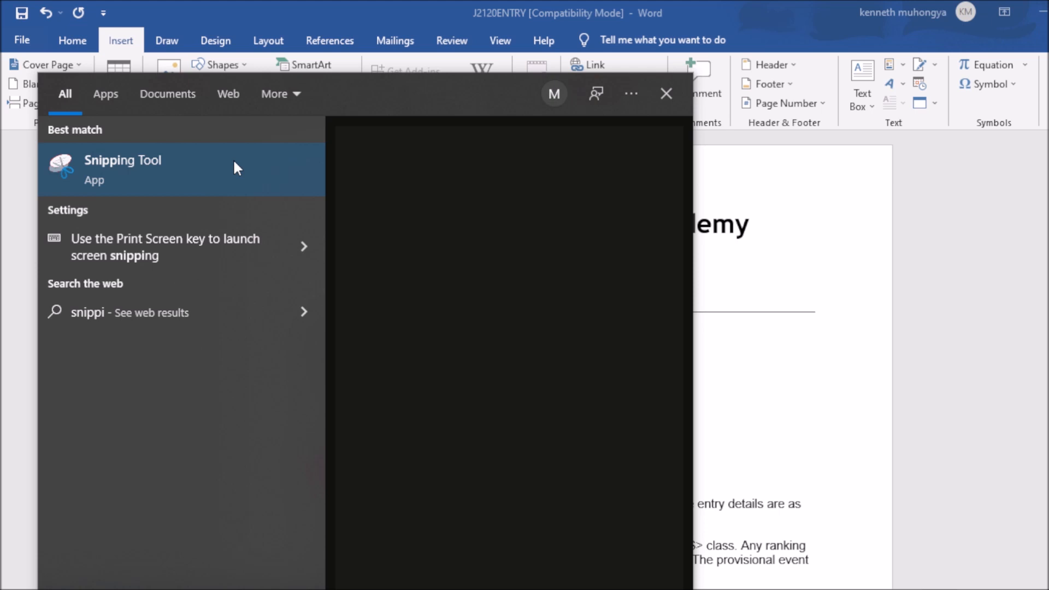
Step: After an abandoned Snipping Tool launch, search Windows for 'sn' to find it again
left_click(265, 174)
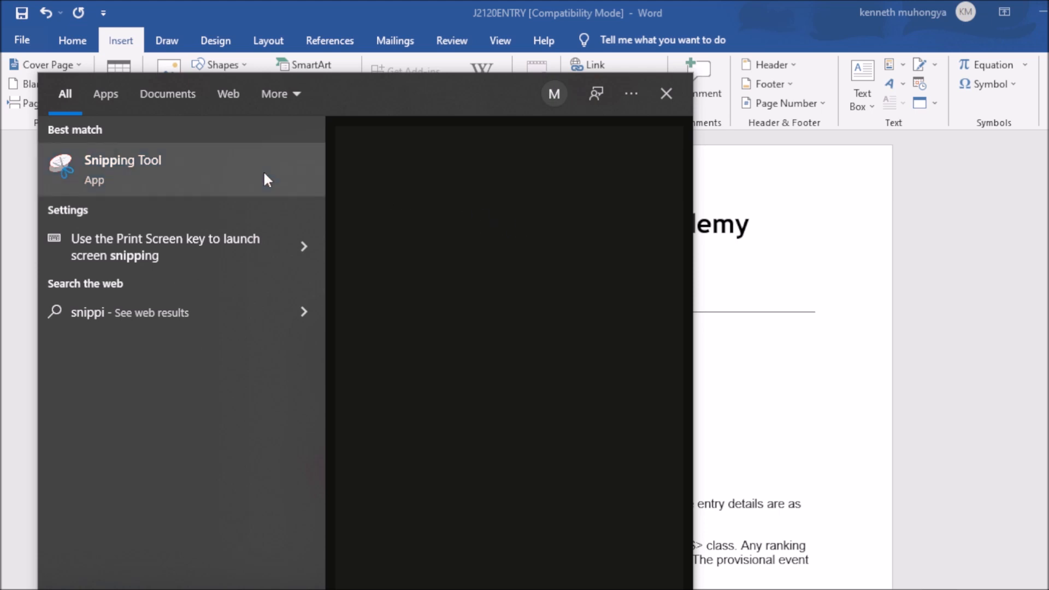
left_click(849, 263)
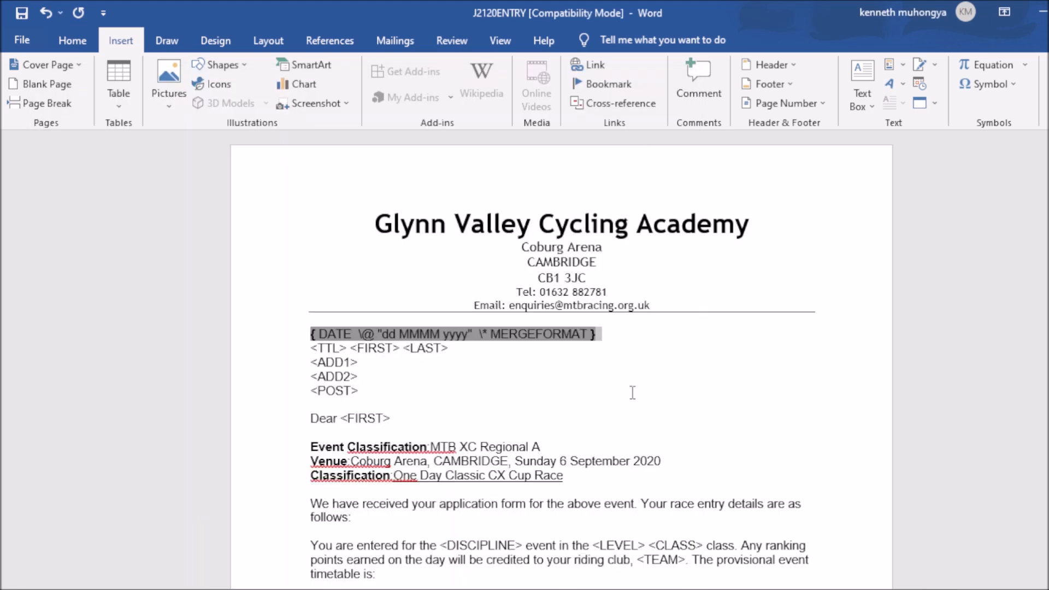
key("ctrl+shift+s")
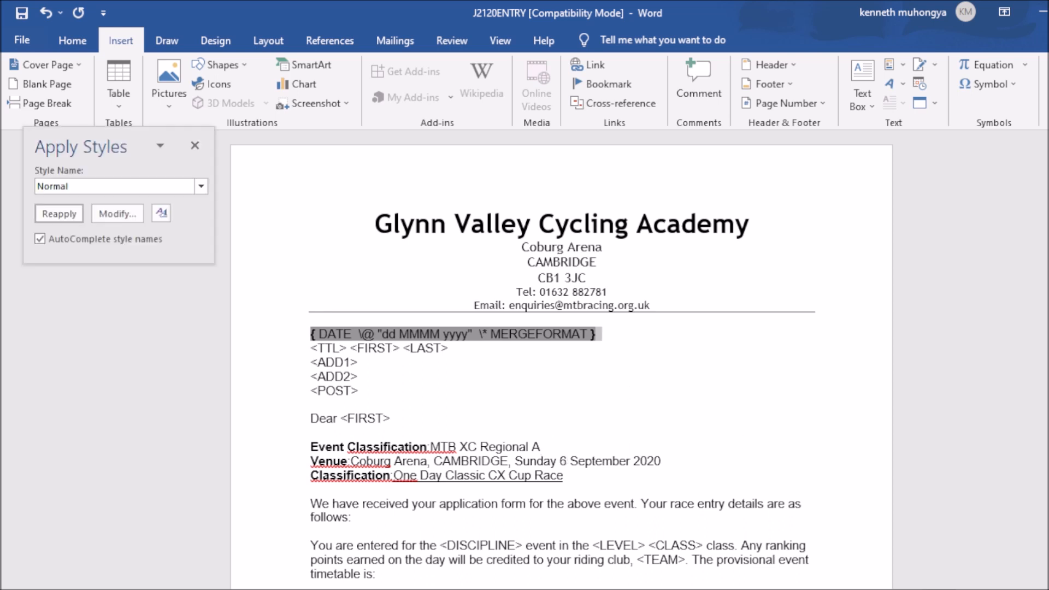
left_click(944, 589)
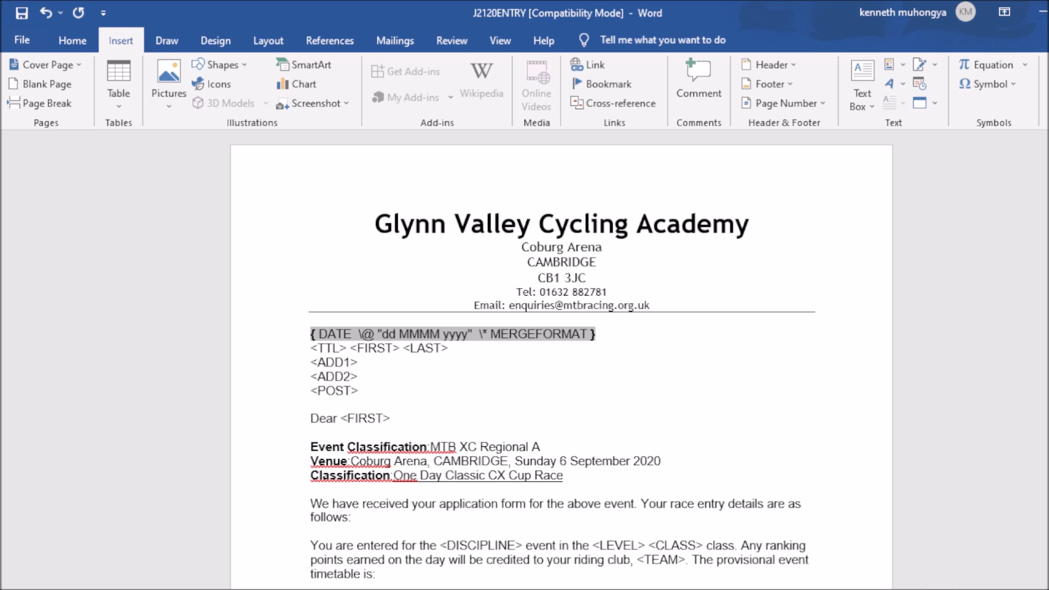
key("super+s")
type("sn")
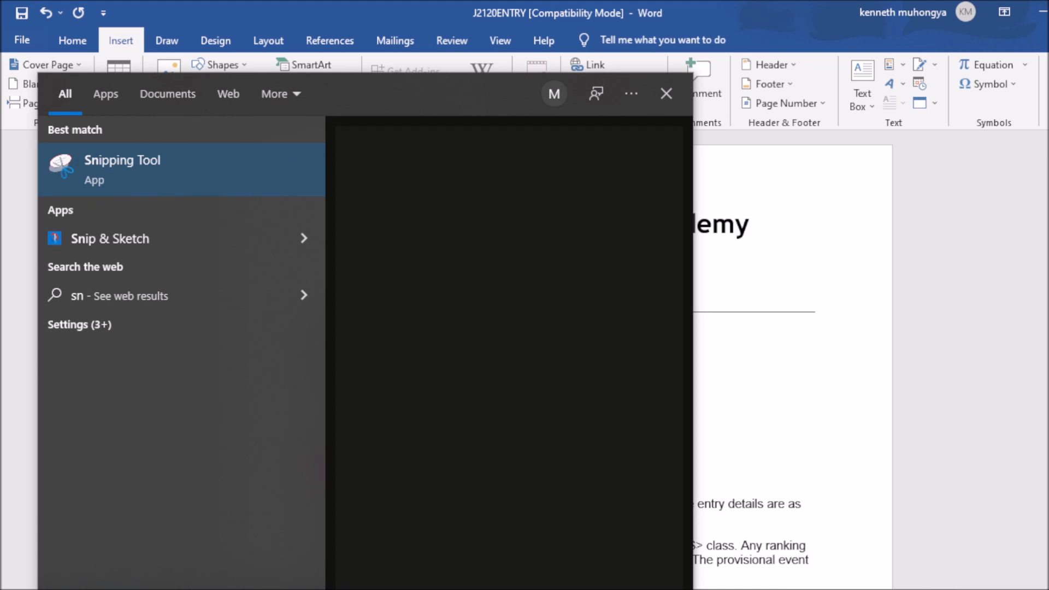
Step: Launch the Snipping Tool from Windows search, retrying the 'sn' search several times
type("ippin")
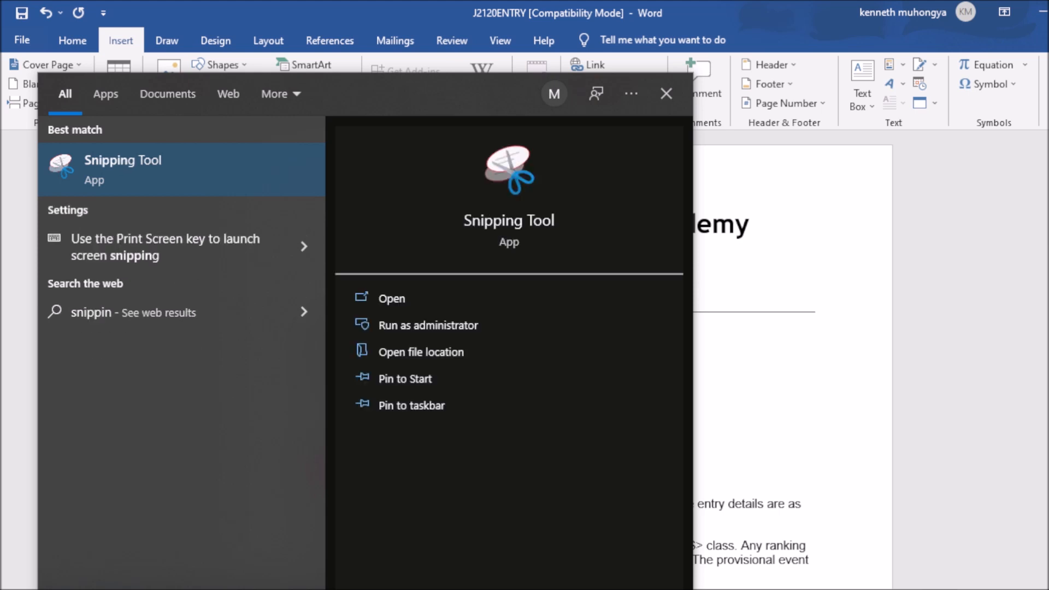
left_click(396, 299)
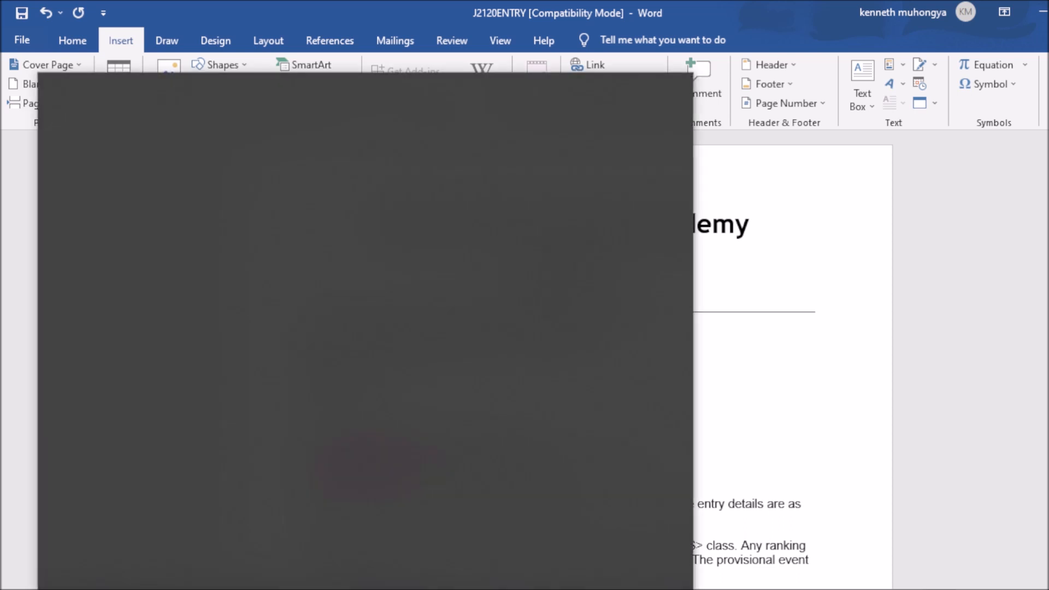
type("sn")
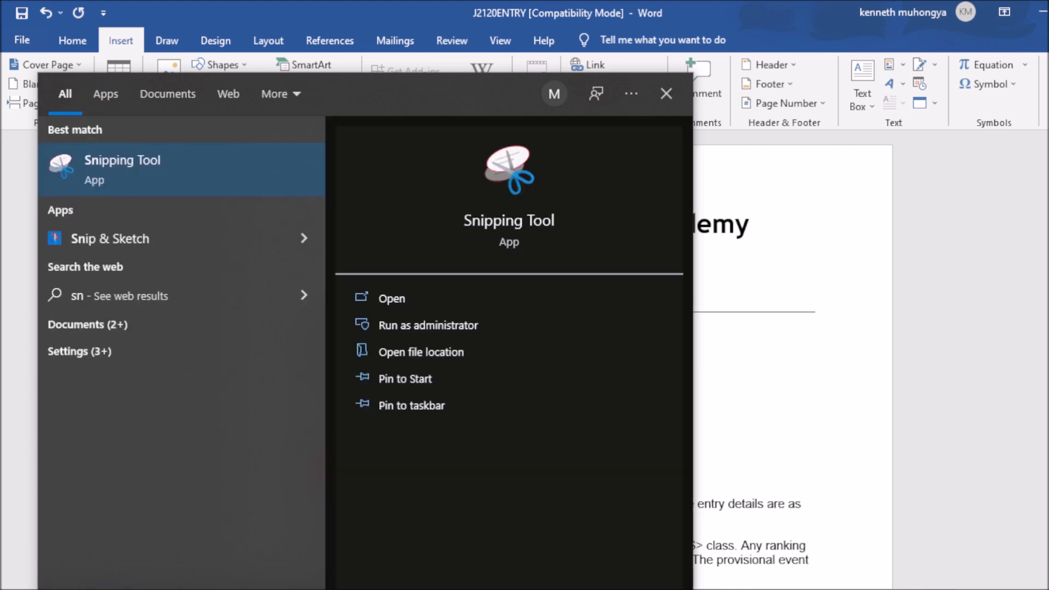
left_click(388, 297)
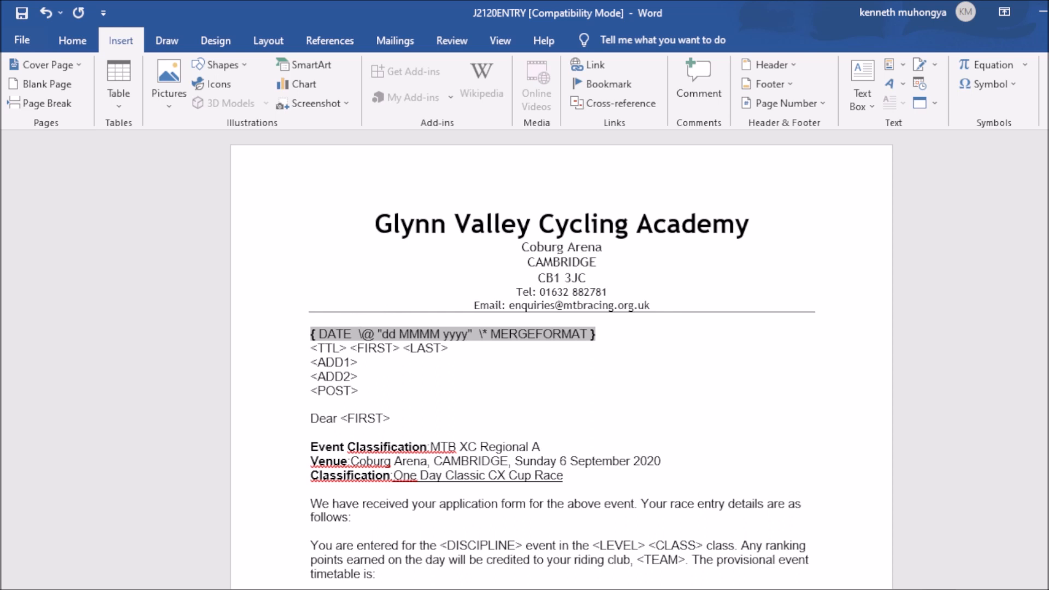
key("super+s")
type("sn")
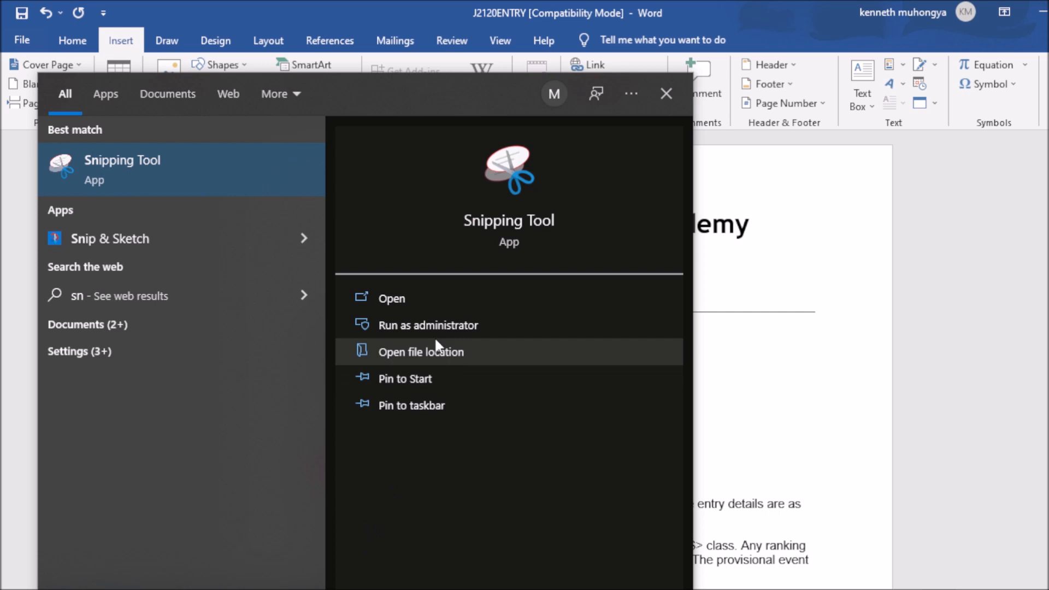
left_click(392, 299)
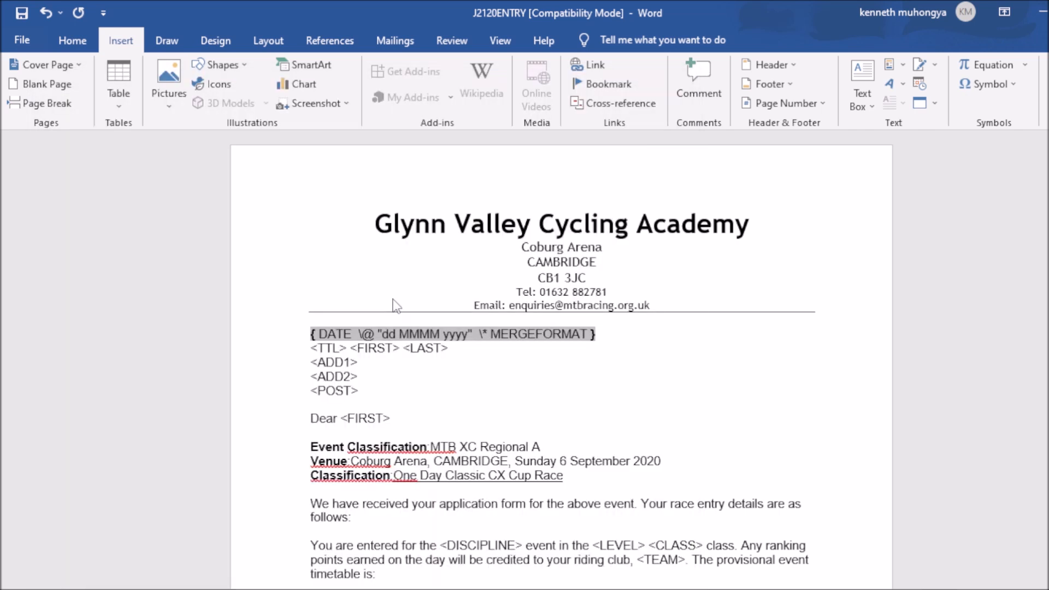
Step: Select the date field code line, relaunch Snipping Tool, and bring OBS Studio forward
left_click(307, 323)
key("ctrl+shift+s")
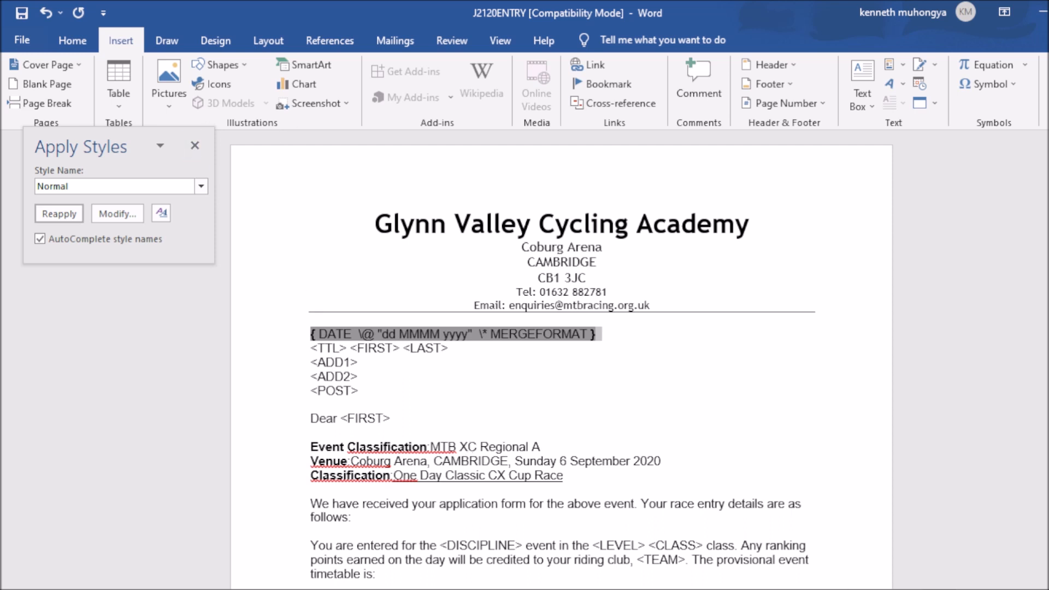
mouse_move(792, 588)
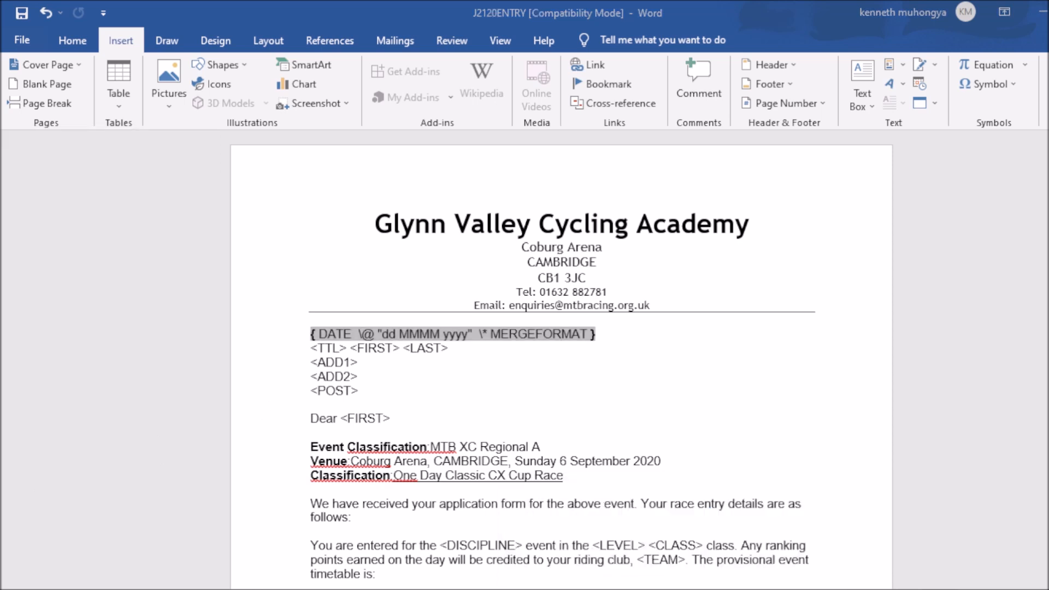
key("super+s")
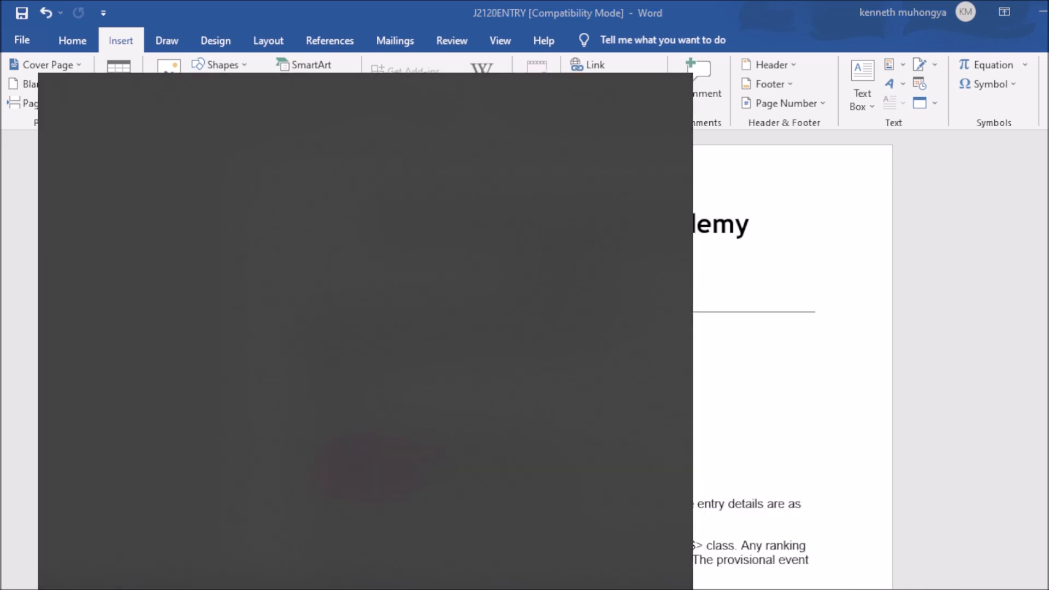
type("sn")
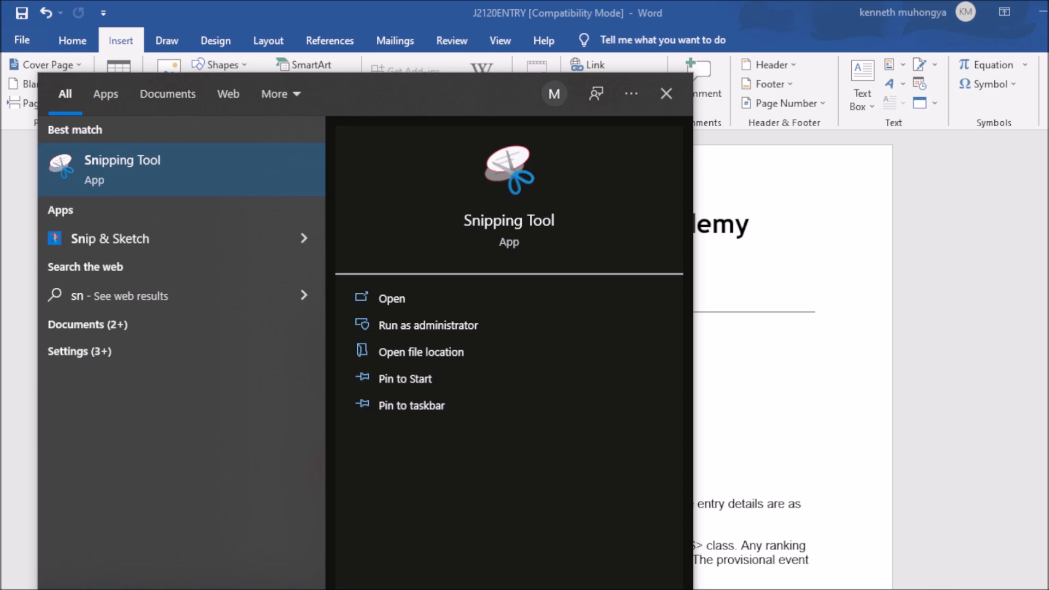
left_click(373, 307)
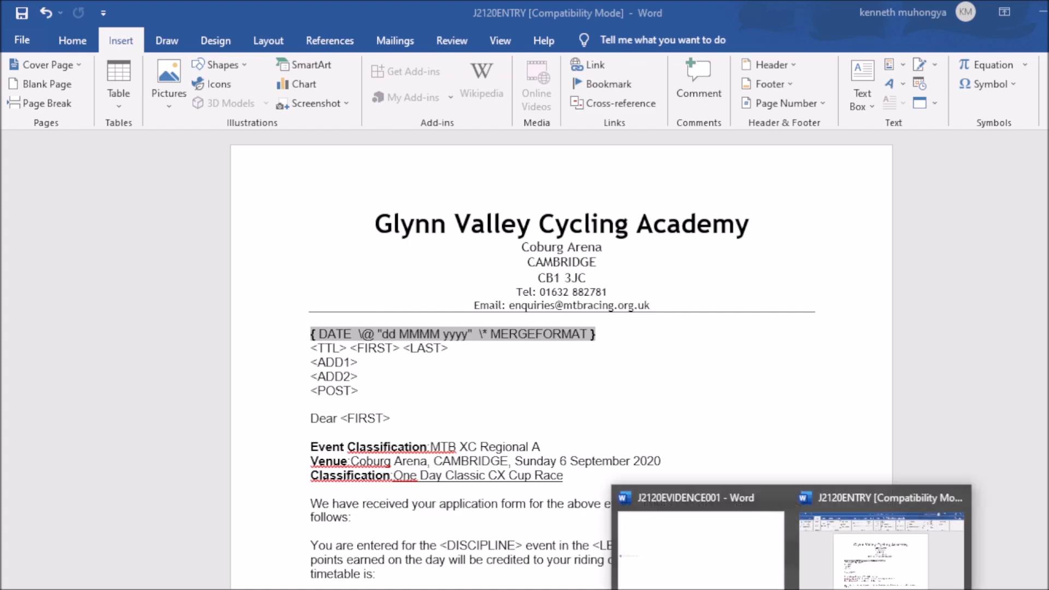
left_click(833, 589)
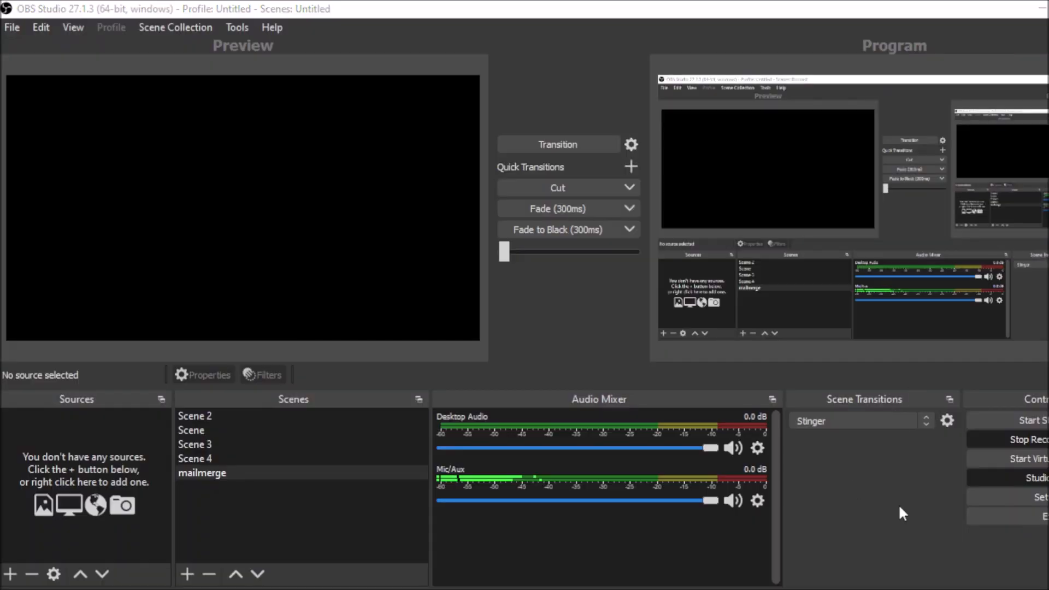
Step: Start a snip, move and close the Snipping Tool, then minimise OBS to reveal the letter
left_click(1026, 442)
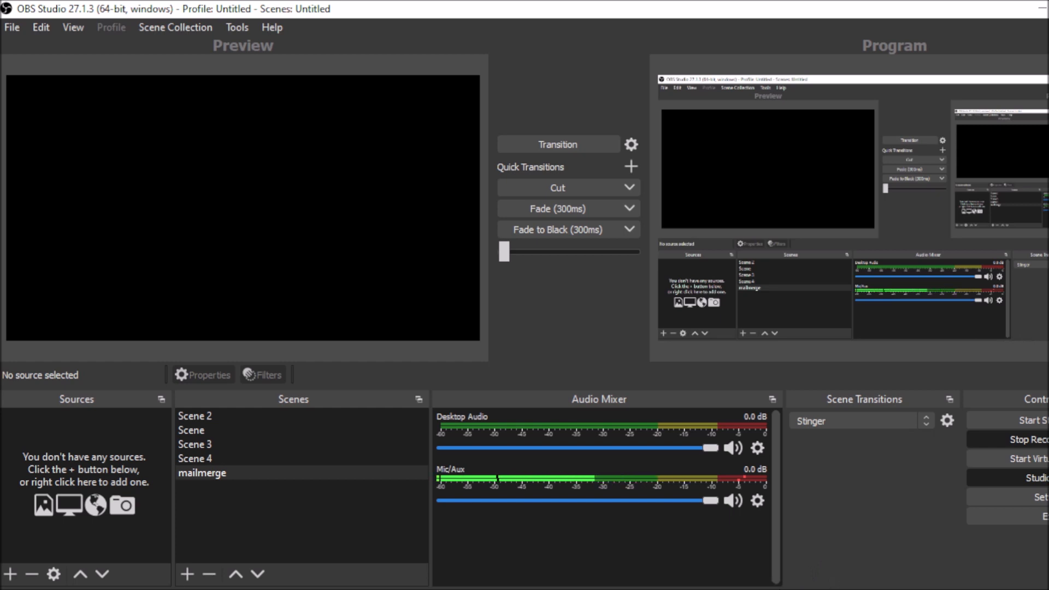
mouse_move(834, 589)
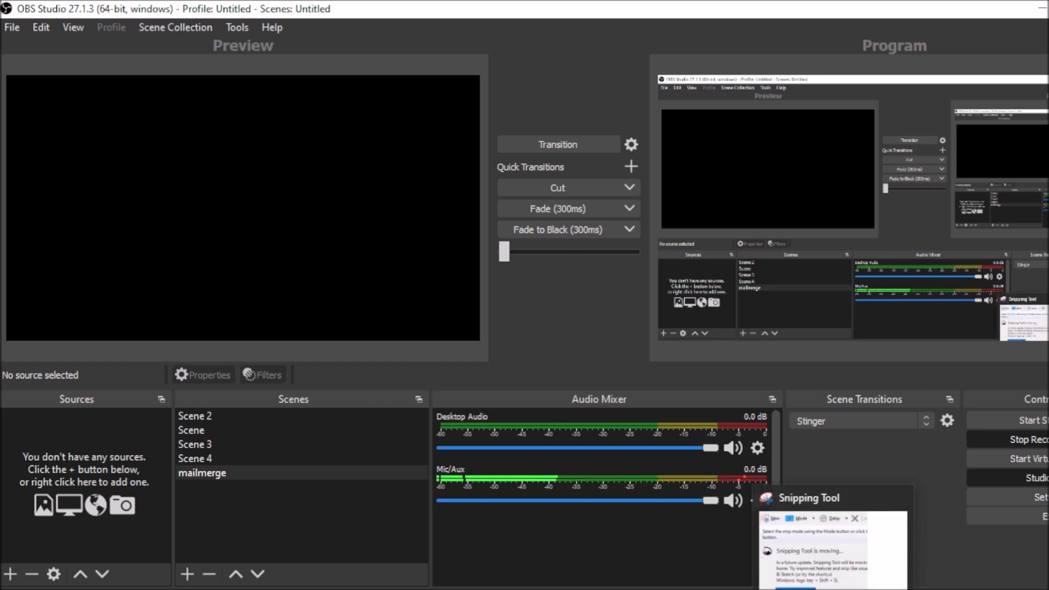
left_click(833, 588)
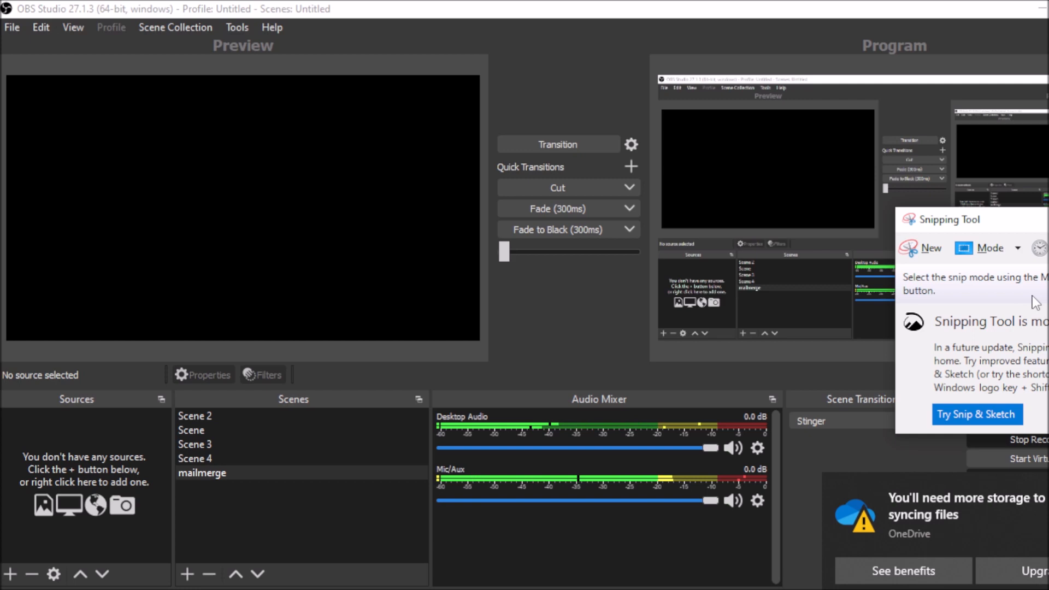
left_click(922, 247)
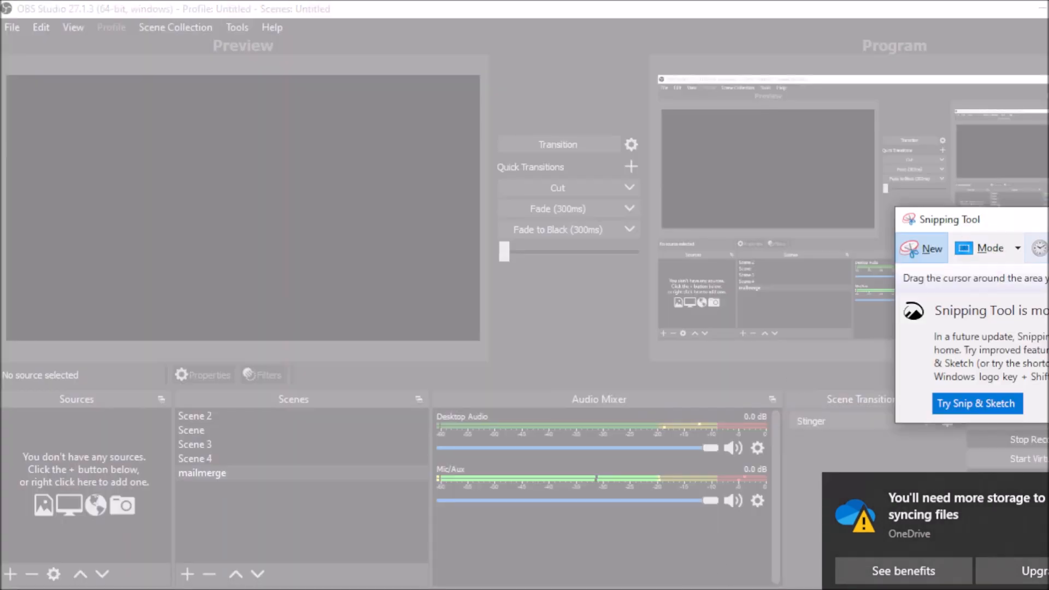
left_click_drag(1041, 222, 757, 232)
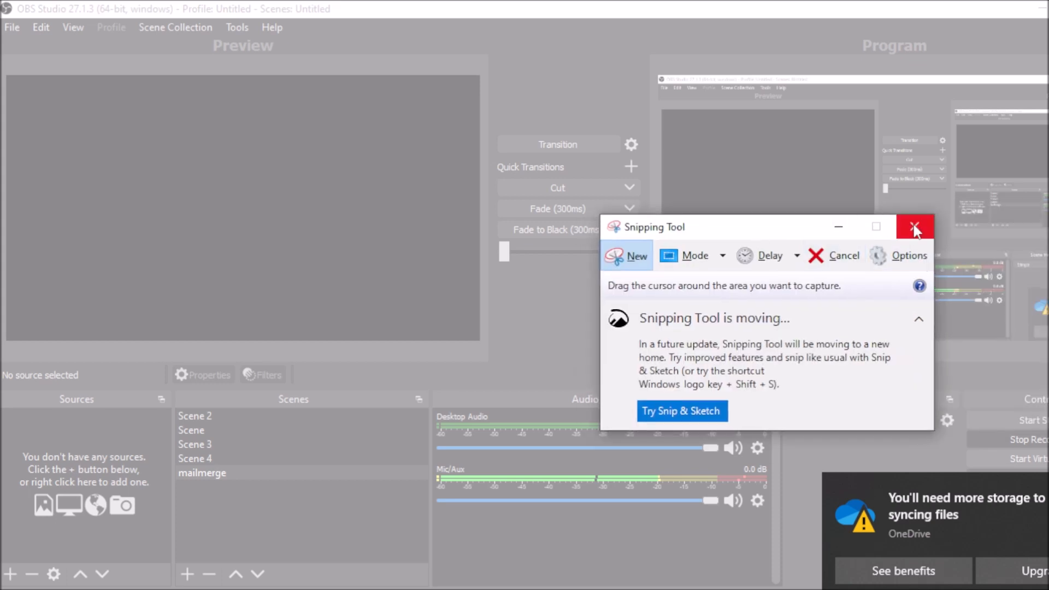
left_click(915, 227)
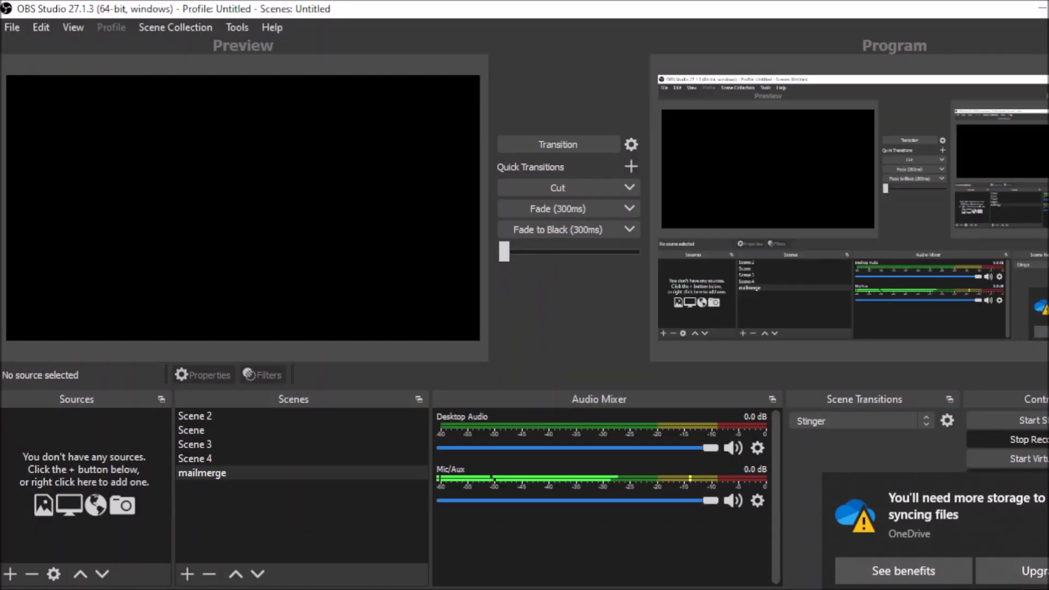
mouse_move(793, 589)
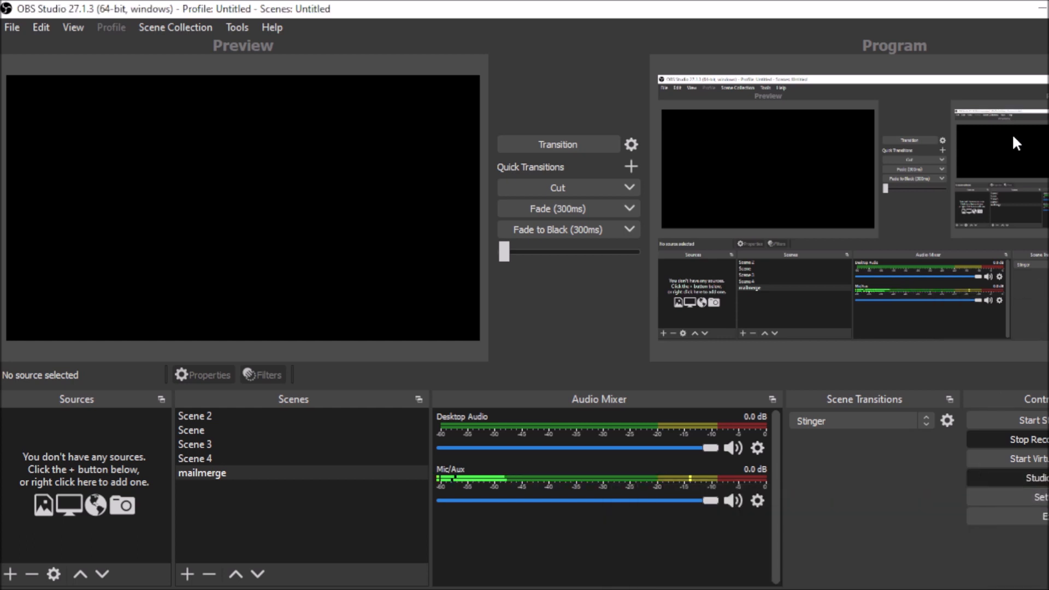
left_click(1041, 8)
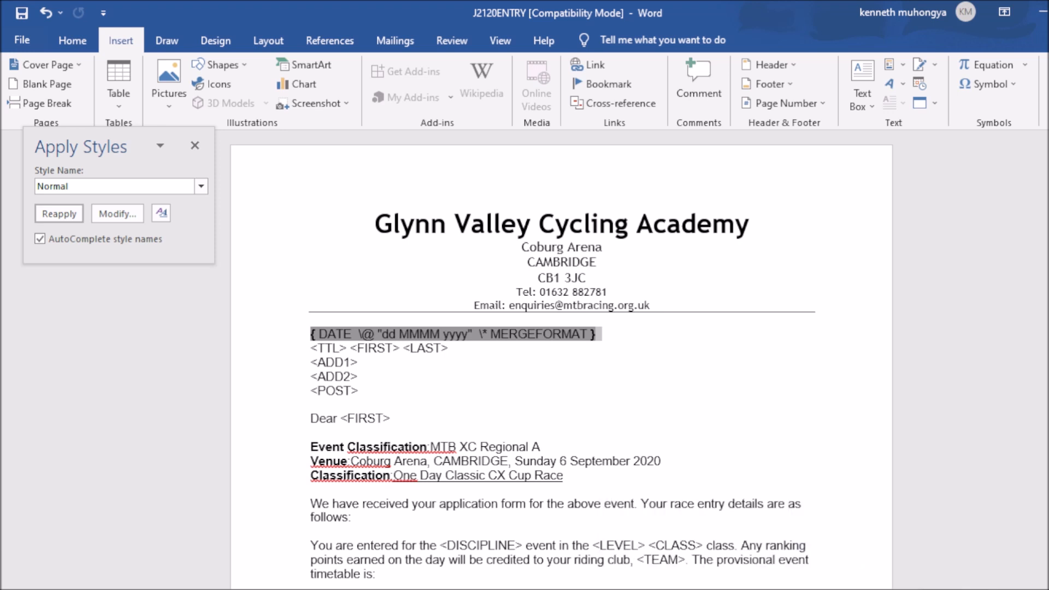
Step: Snip the letter's DATE field code line, copy the capture, and minimise Snipping Tool
key("alt+Tab")
key("super+s")
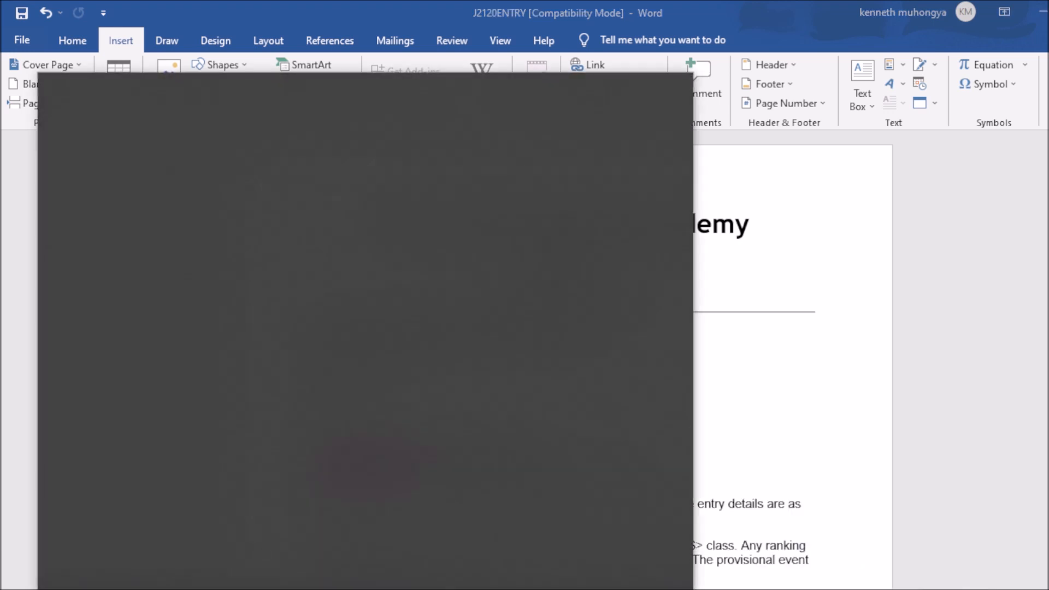
type("sn")
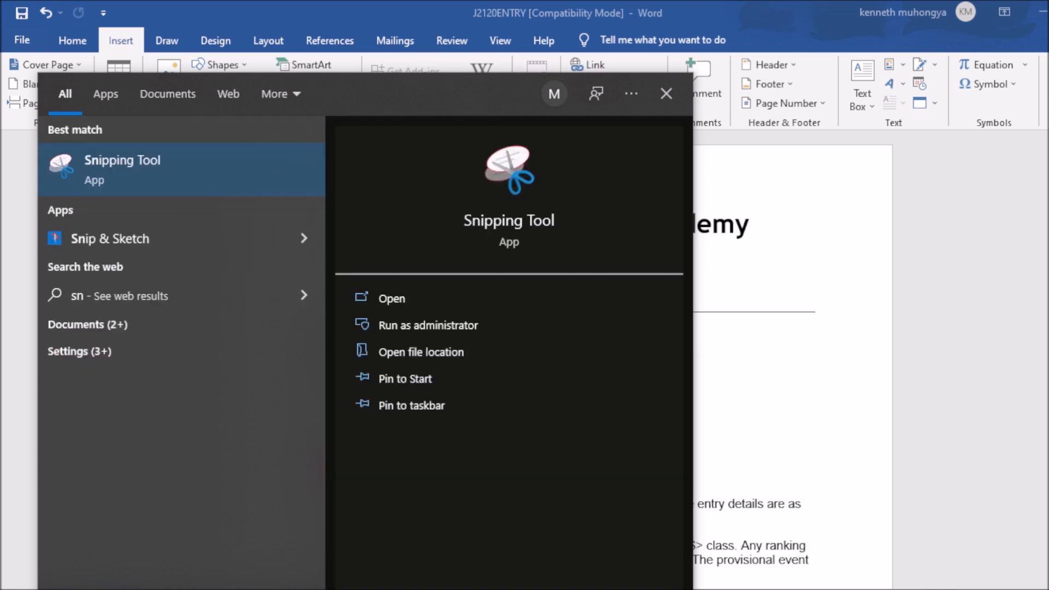
left_click(421, 298)
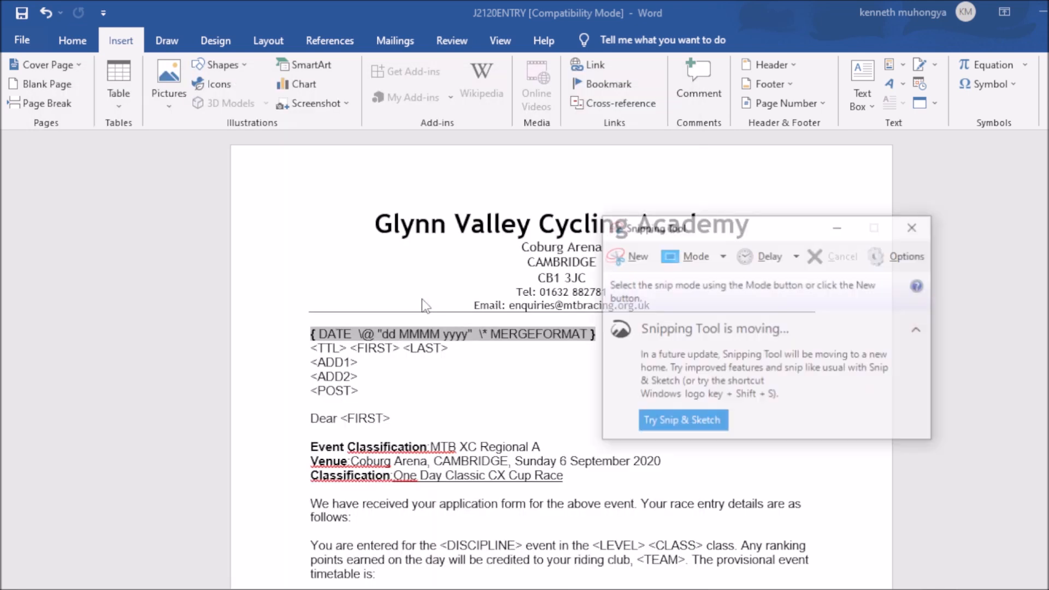
left_click(613, 255)
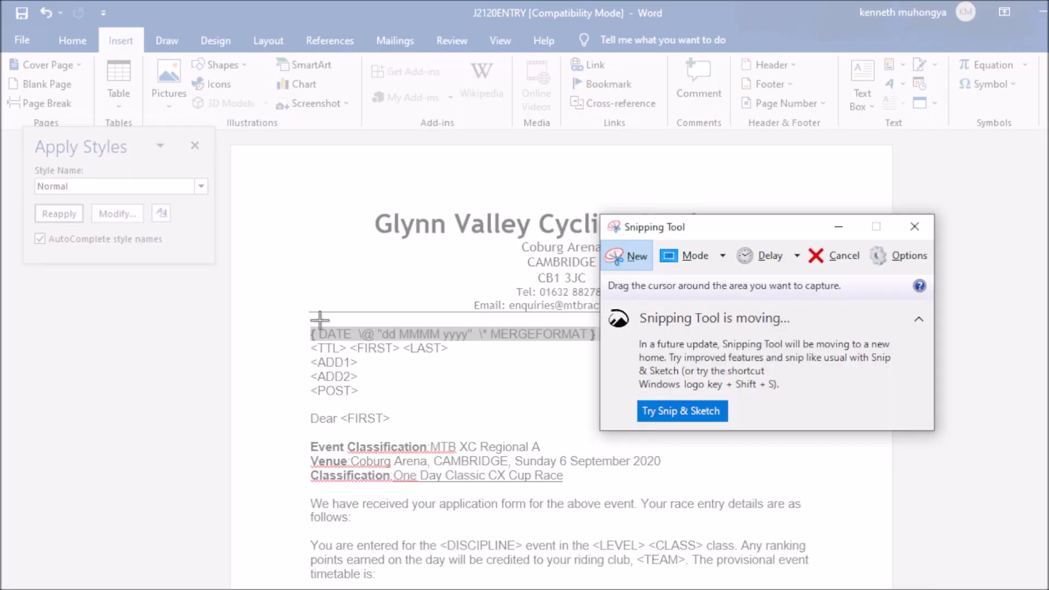
left_click_drag(306, 321, 611, 344)
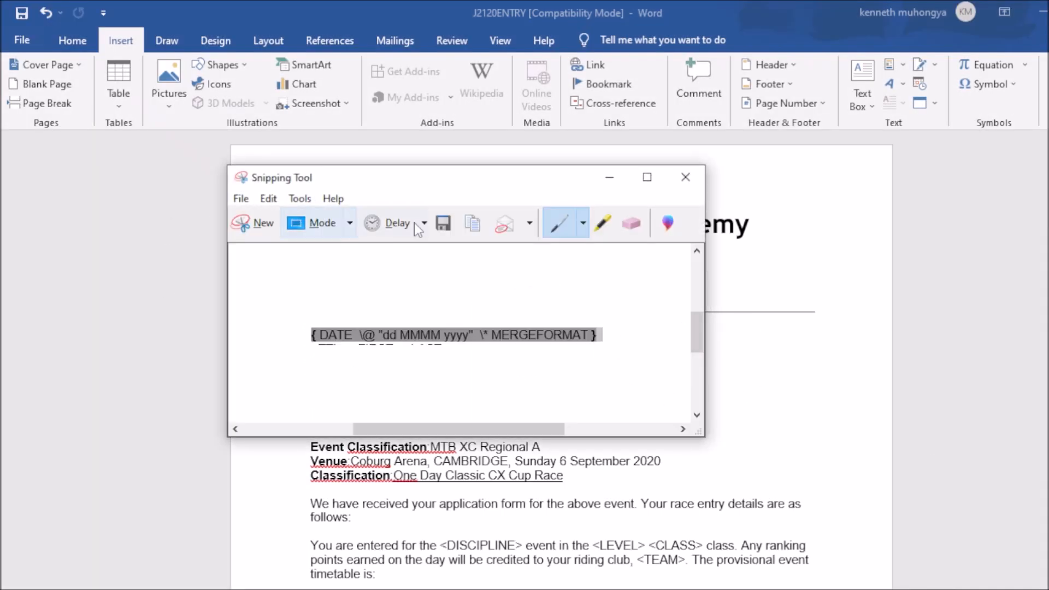
left_click(473, 227)
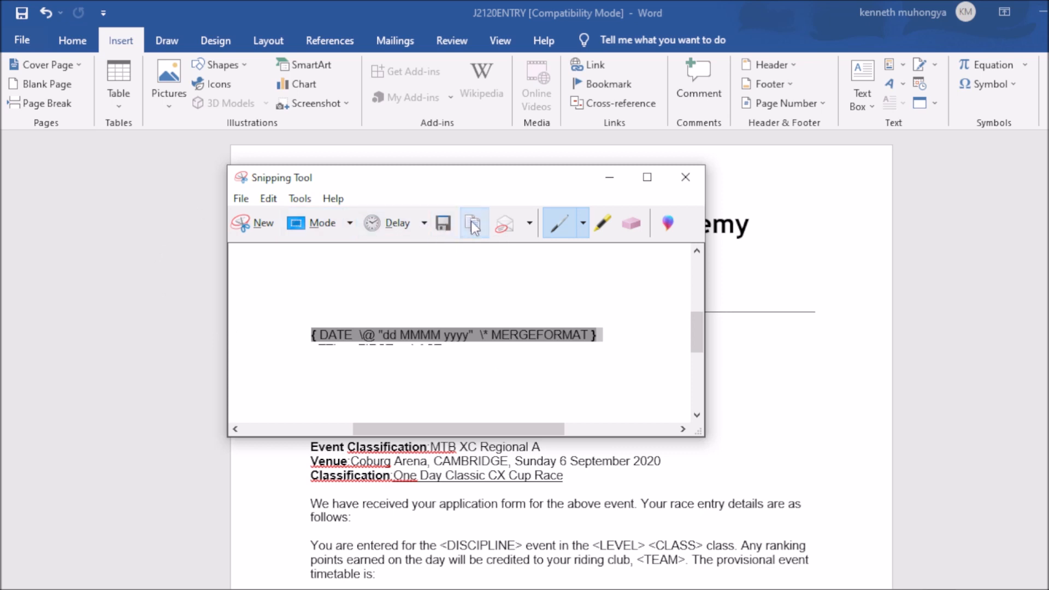
left_click(609, 177)
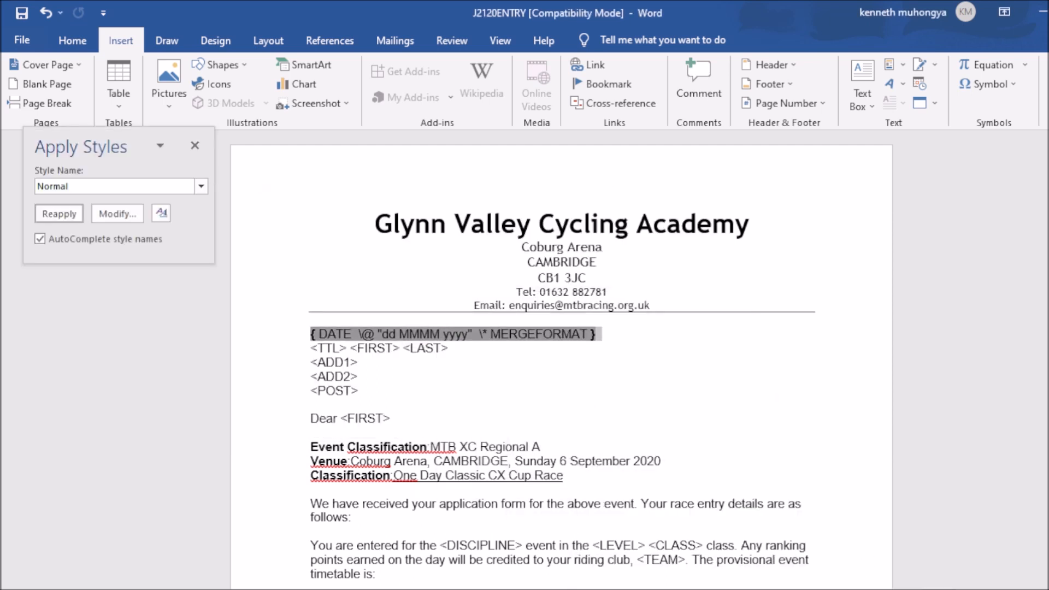
Step: Paste the DATE field code snip below Step 26 – EVIDENCE 9 in J2120EVIDENCE001 and resize it
left_click(669, 564)
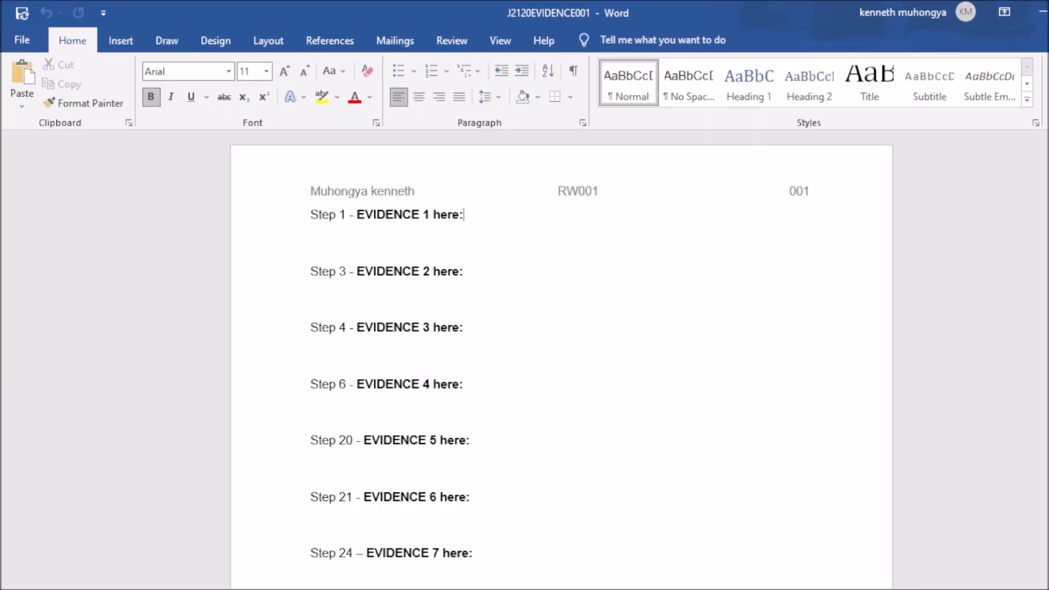
scroll(562, 361, "down", 7)
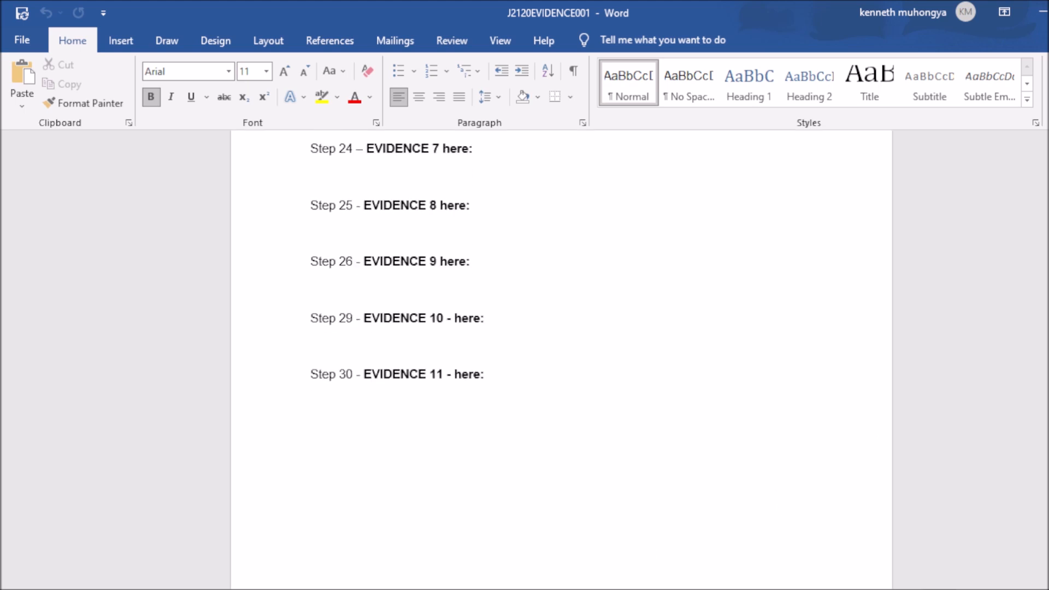
left_click(339, 283)
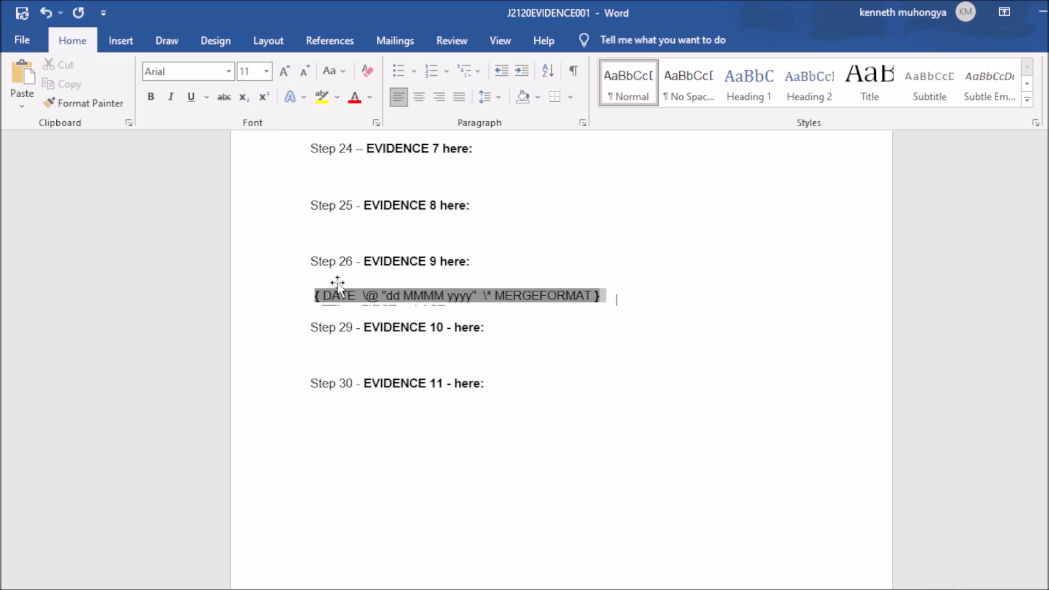
mouse_move(605, 297)
left_mouse_down()
mouse_move(656, 323)
mouse_move(554, 291)
left_mouse_up()
left_click_drag(617, 306, 716, 323)
left_click(660, 351)
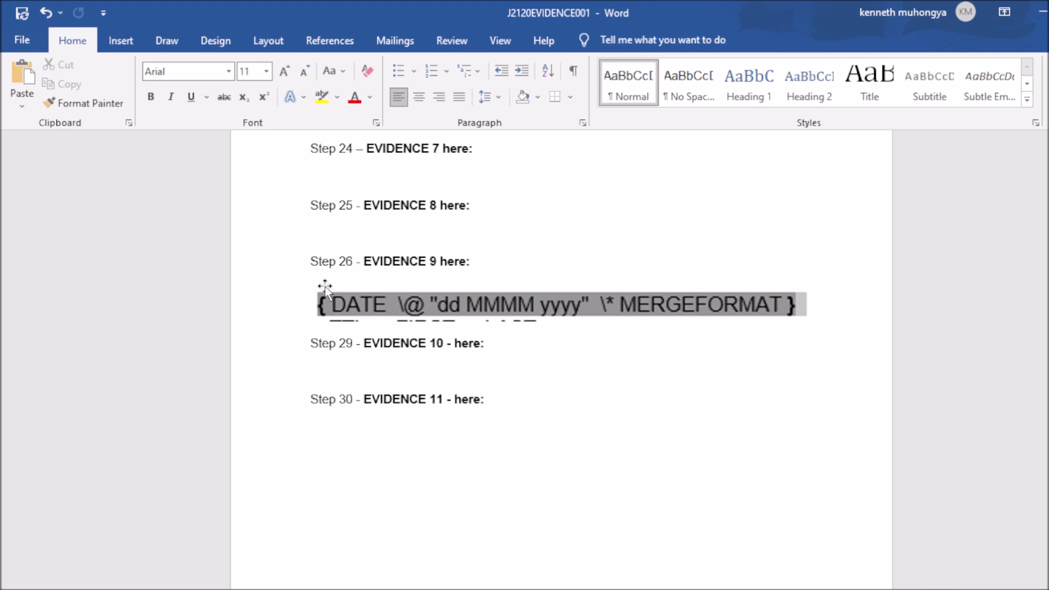
Step: Readjust the screenshot's size and position using its corner handles
left_click(370, 305)
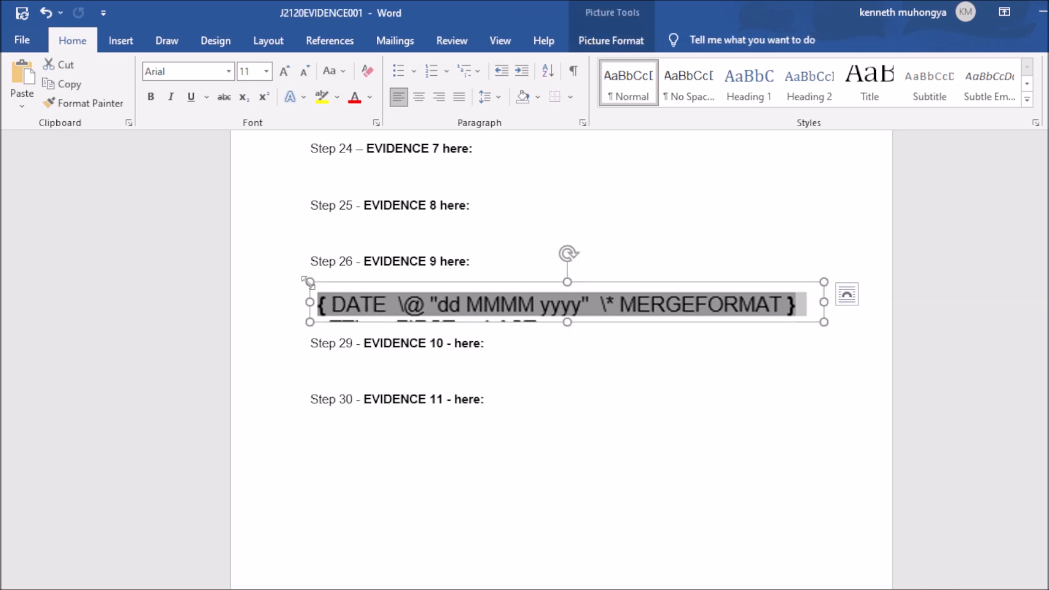
left_click_drag(824, 322, 711, 314)
mouse_move(710, 314)
left_mouse_down()
mouse_move(719, 328)
mouse_move(711, 328)
left_mouse_up()
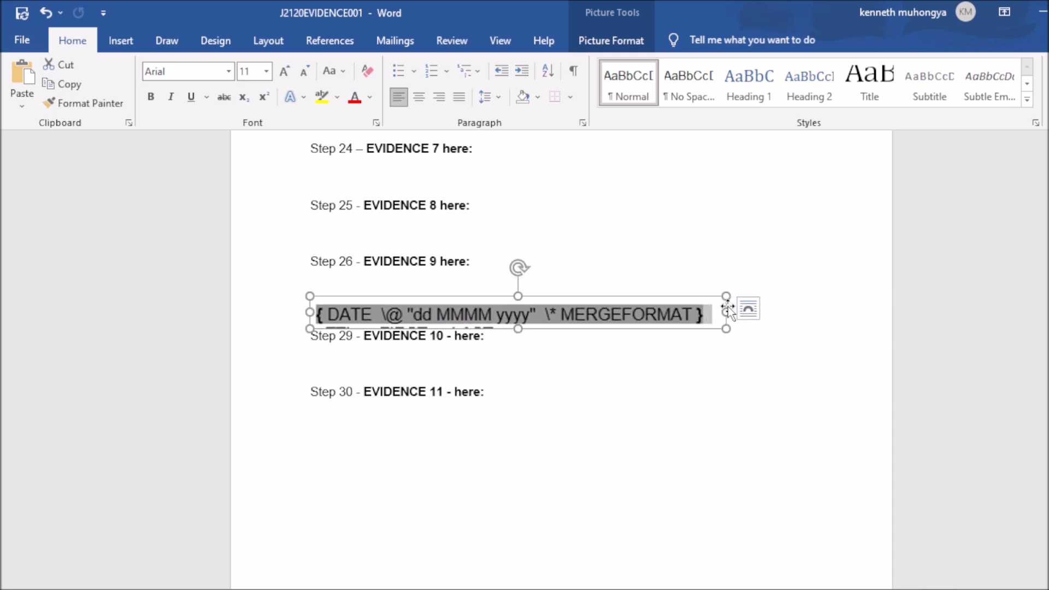
left_click(745, 307)
left_click(687, 316)
left_click_drag(726, 296, 728, 288)
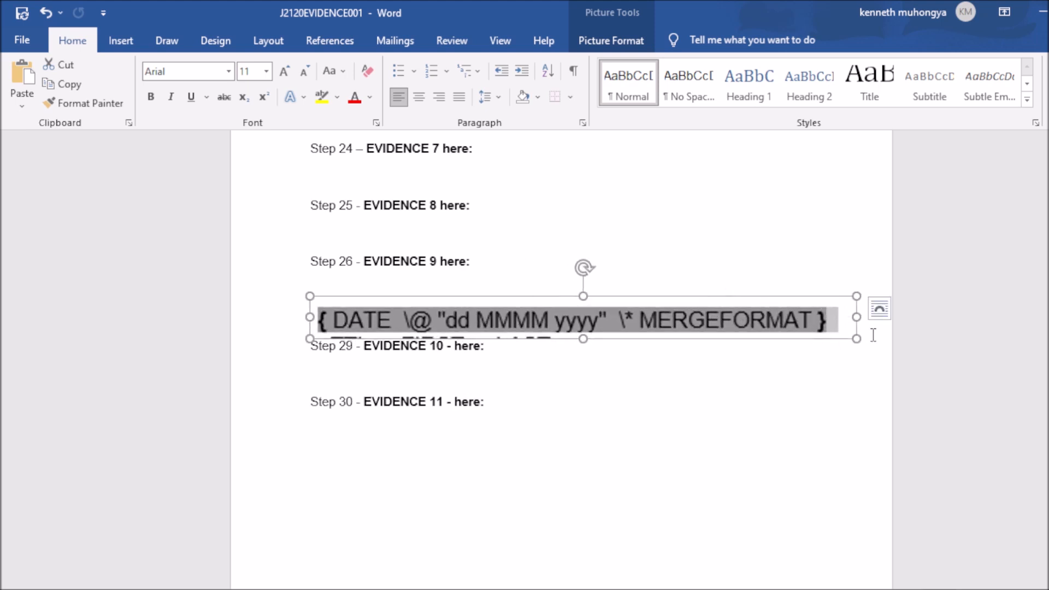
left_click_drag(857, 335, 774, 330)
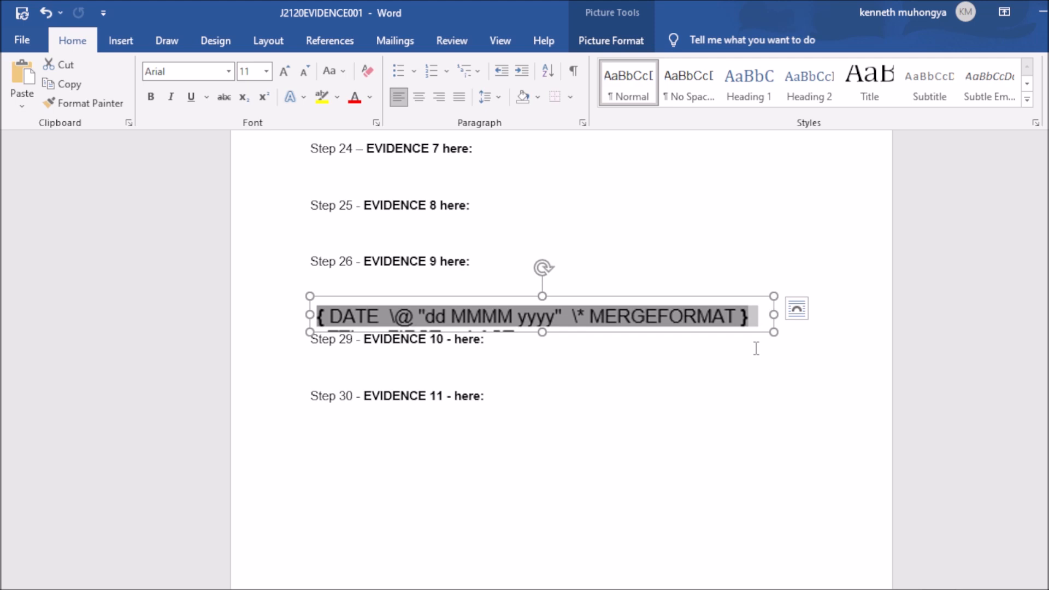
left_click(806, 335)
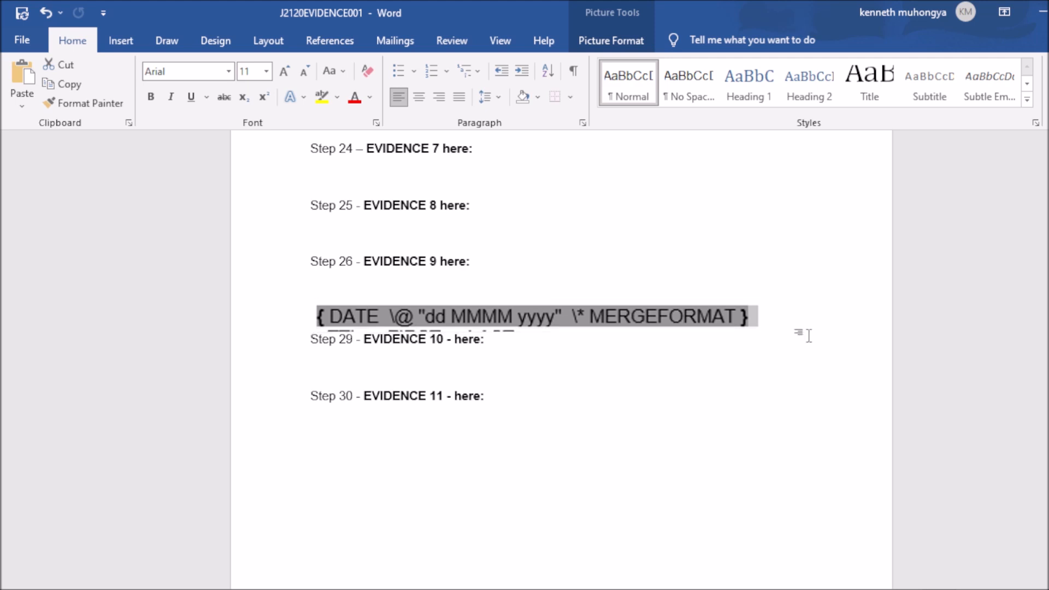
Step: Try pushing Step 29 below the screenshot, undo it, and switch to the exam PDF
left_click(309, 339)
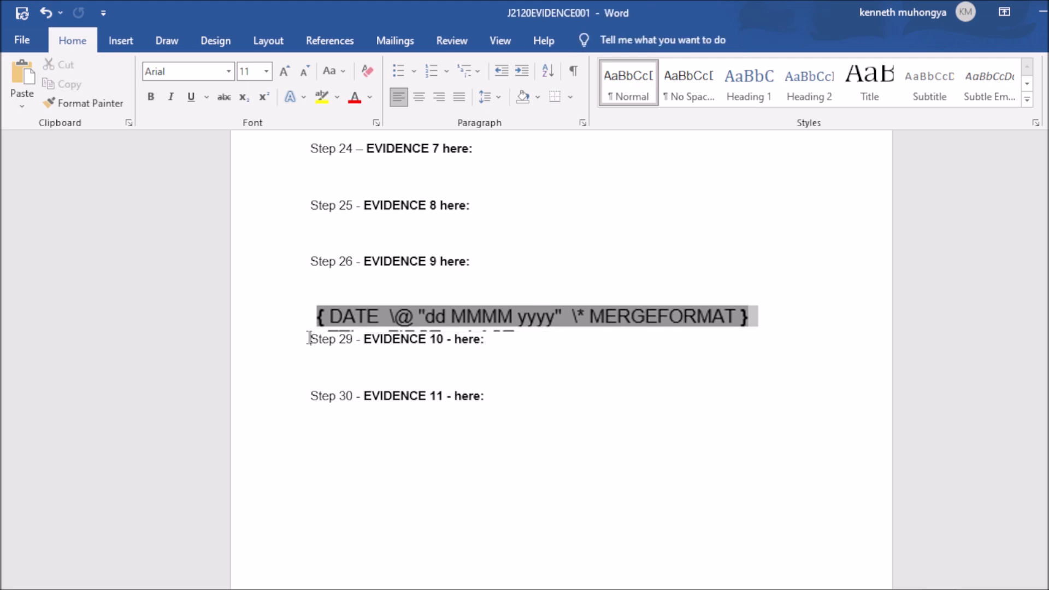
key("Return")
key("ctrl+z")
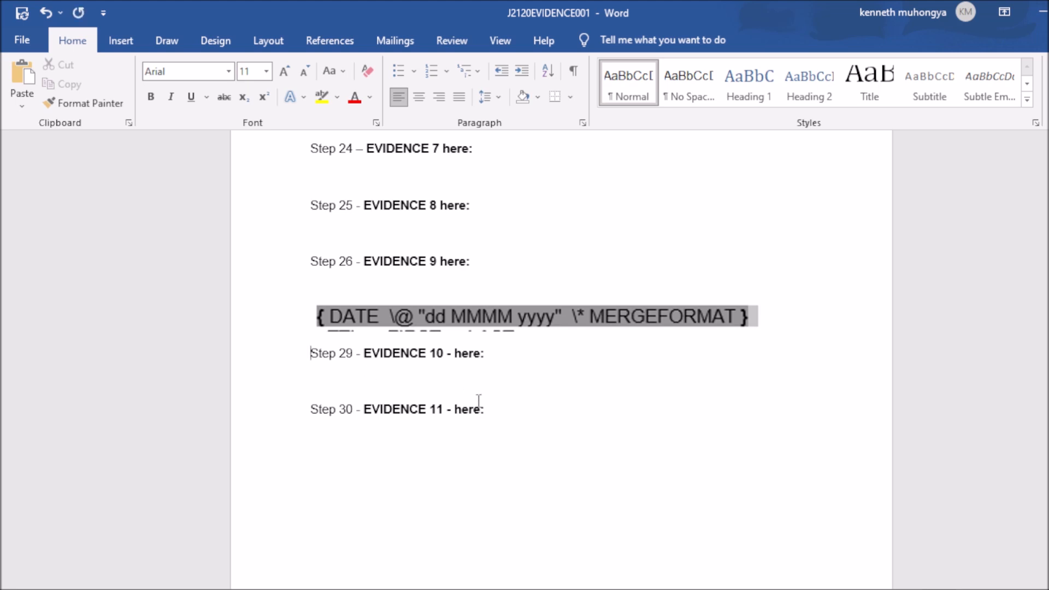
key("alt+Tab")
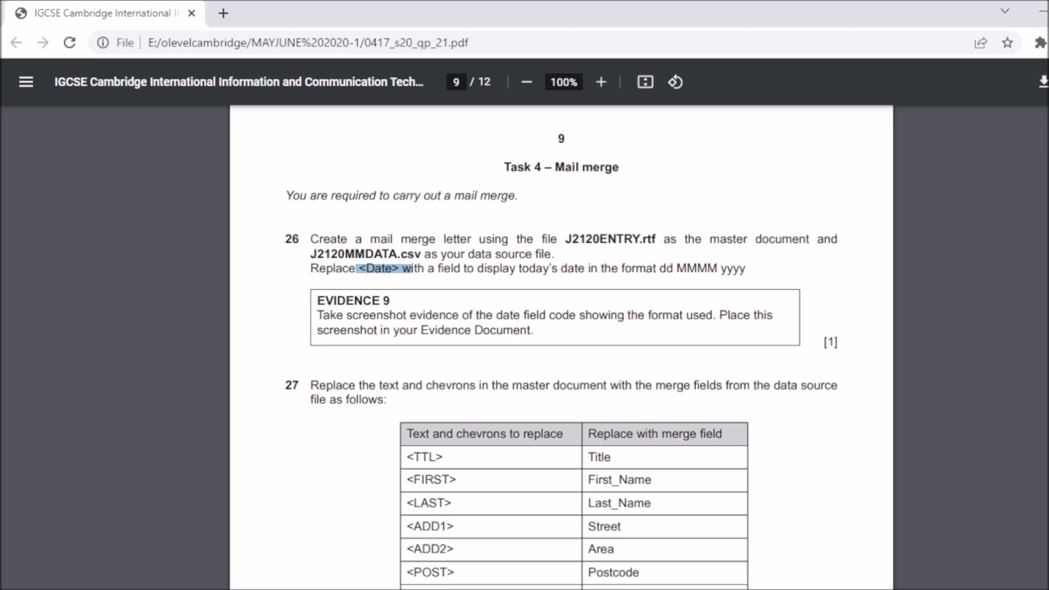
Step: Scroll the exam PDF to question 27's table mapping placeholders like <TTL> to merge fields
scroll(561, 344, "down", 3)
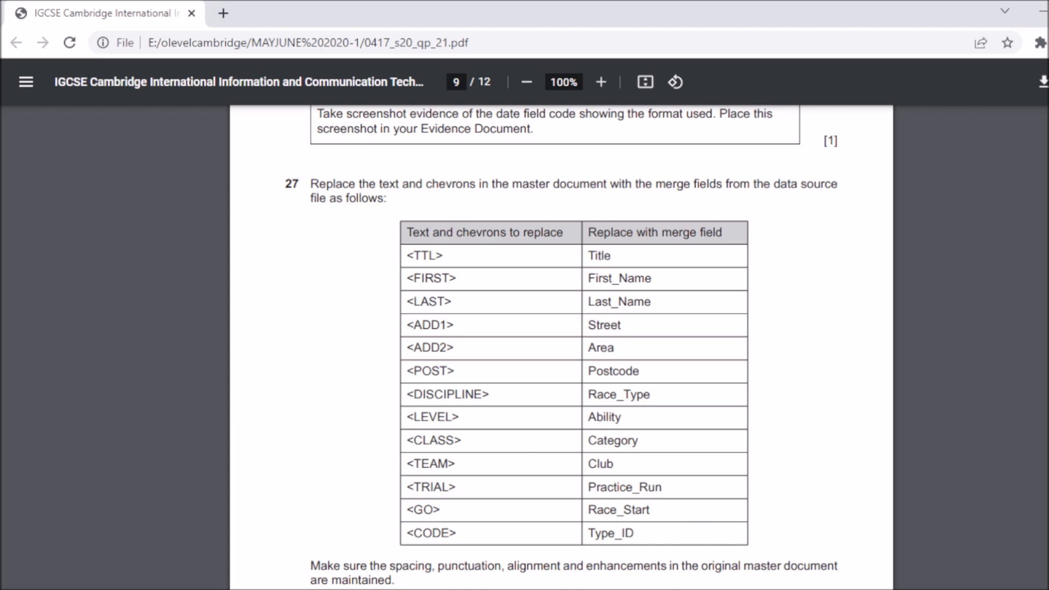
mouse_move(760, 589)
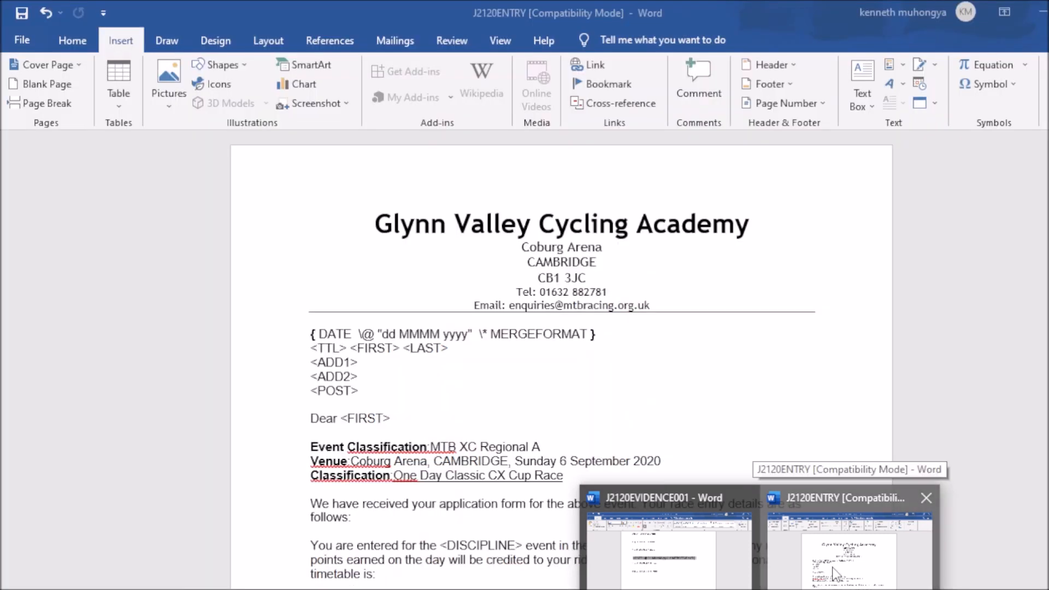
Step: Replace the <TTL> placeholder with the «Title» merge field
left_click(834, 574)
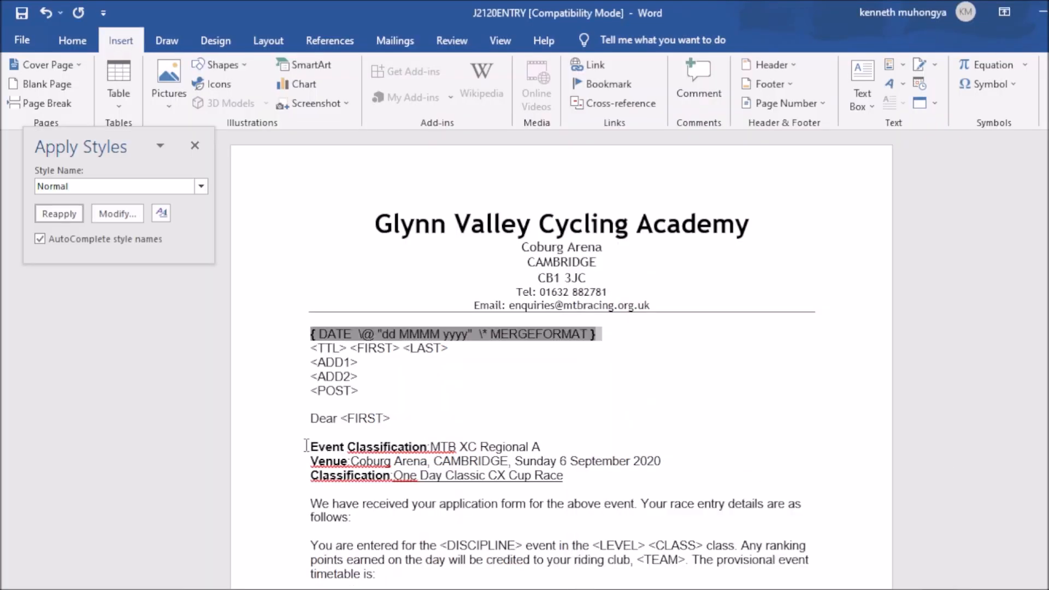
left_click(310, 348)
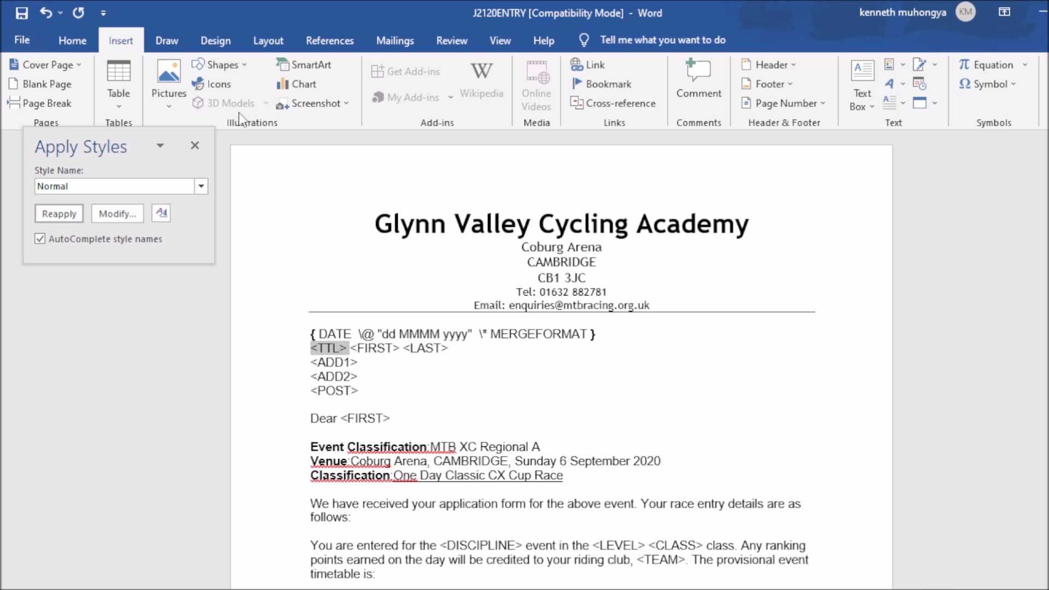
left_click(400, 39)
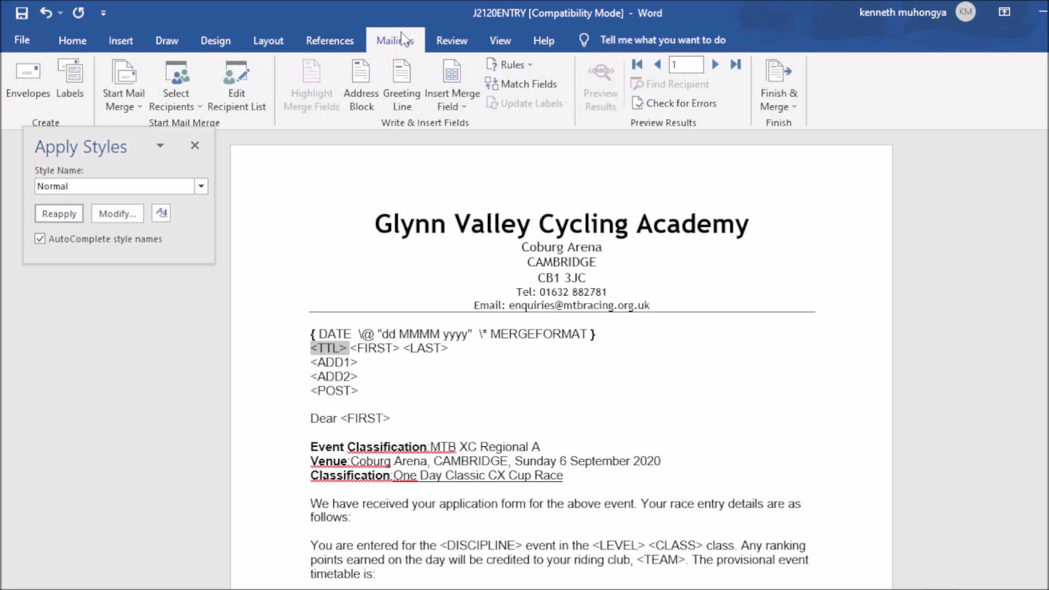
left_click(464, 109)
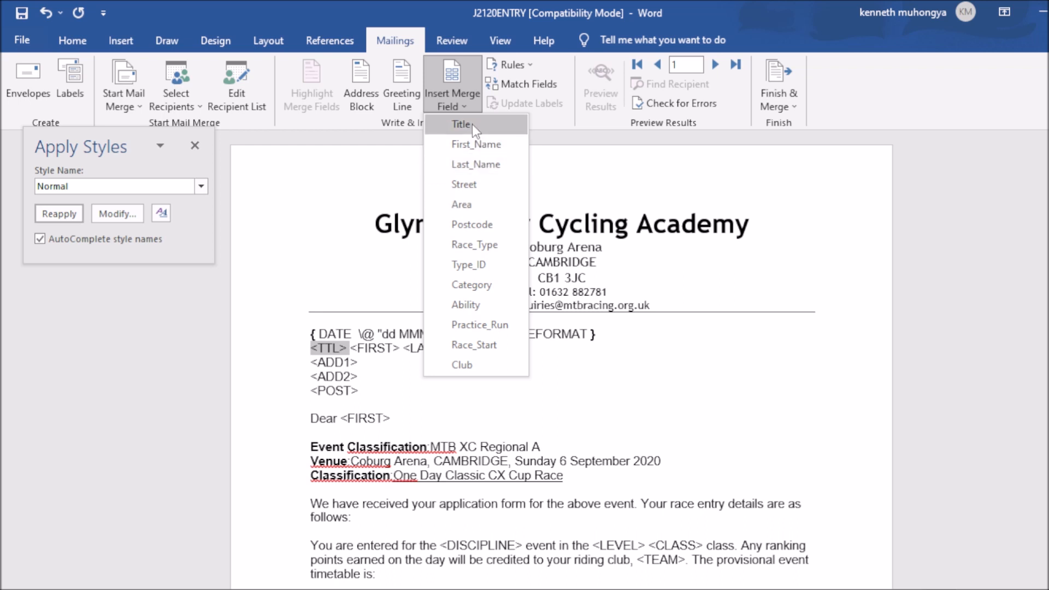
left_click(472, 124)
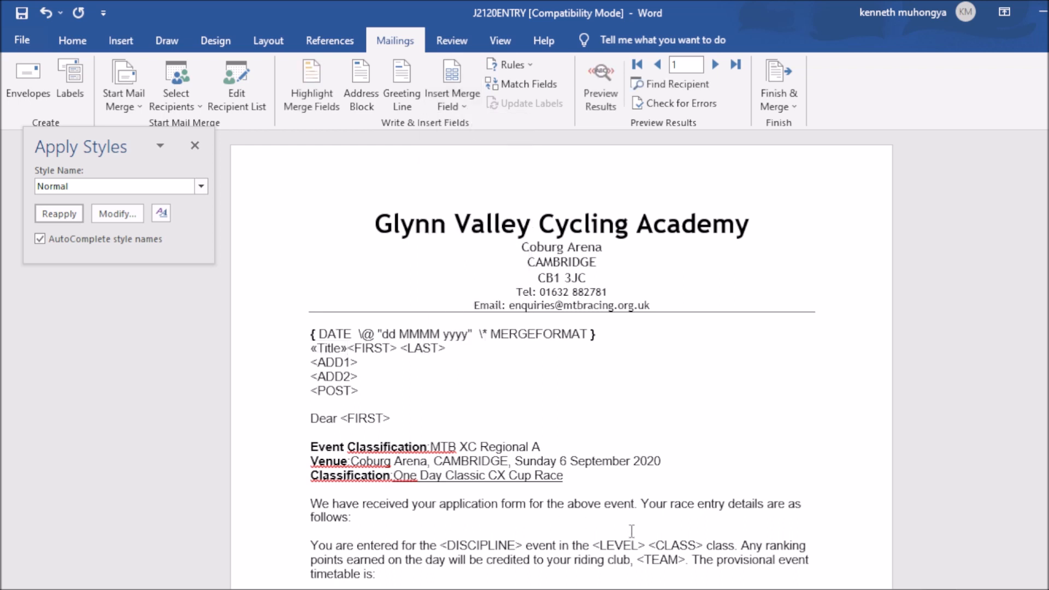
Step: Check the exam table showing <FIRST> maps to the First_Name field
key("alt+Tab")
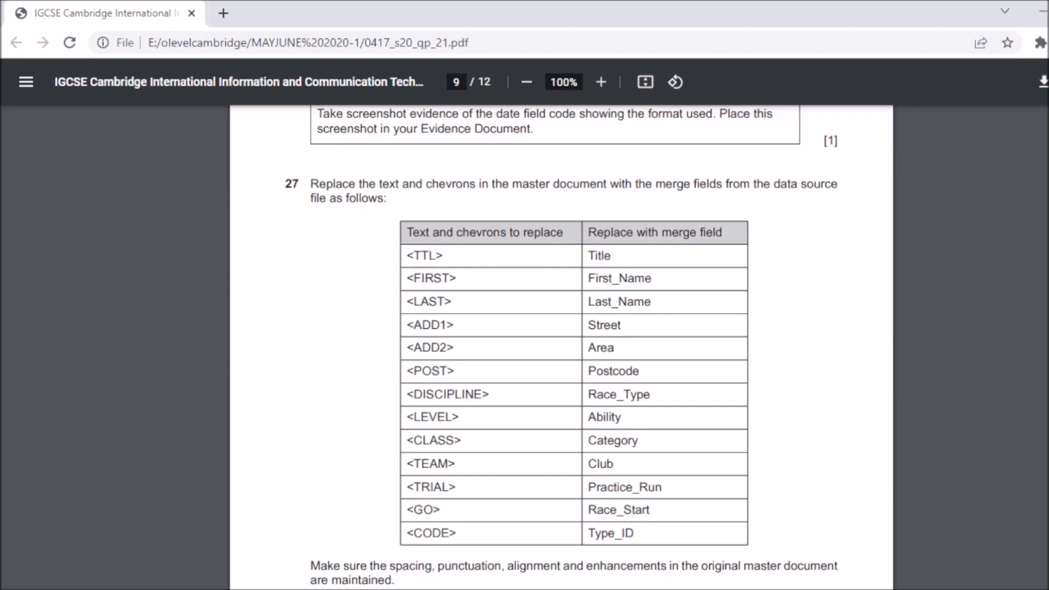
left_click_drag(408, 279, 506, 290)
left_click(571, 287)
double_click(601, 279)
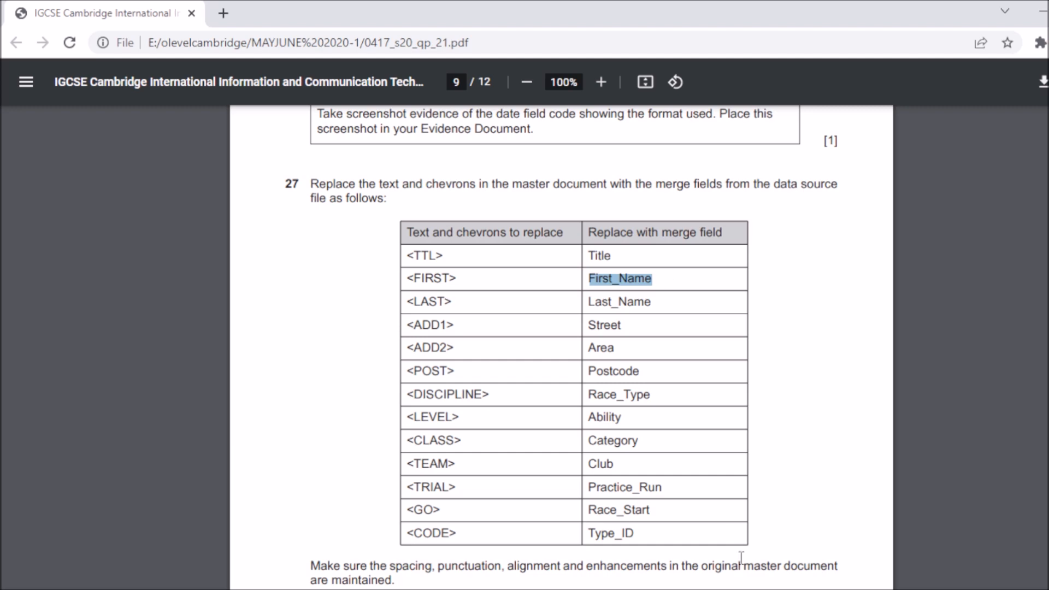
Step: Undo a First_Name insertion that overwrote «Title», then select the date field code
left_click(842, 568)
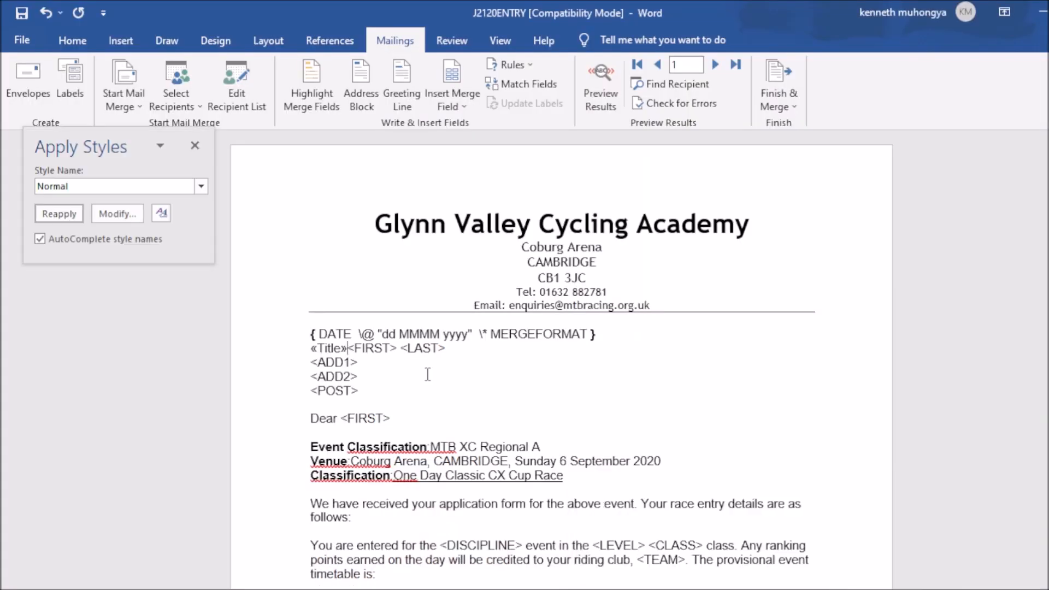
left_click_drag(343, 345, 399, 348)
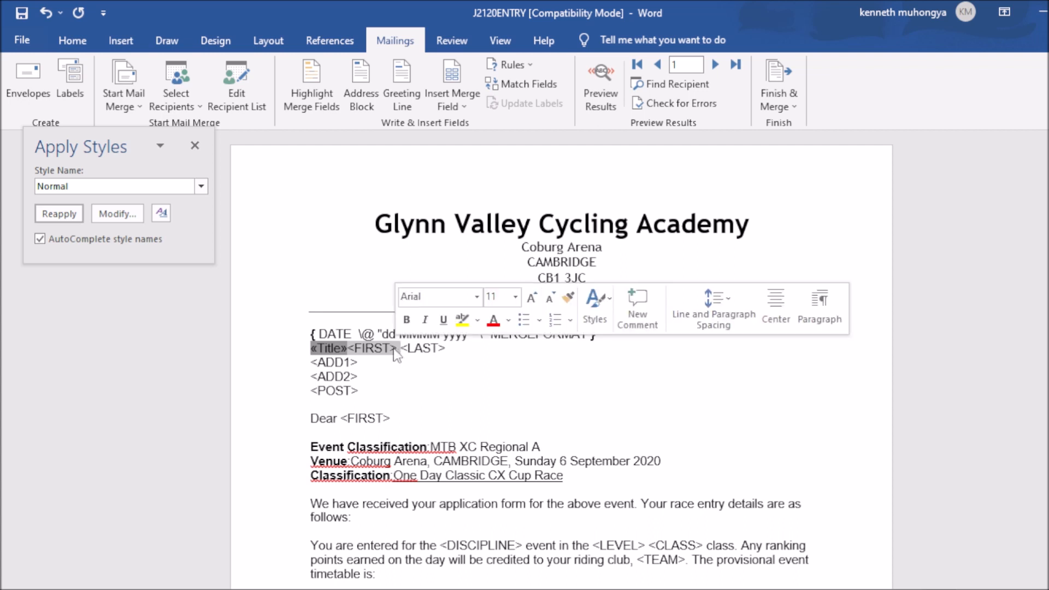
left_click(458, 106)
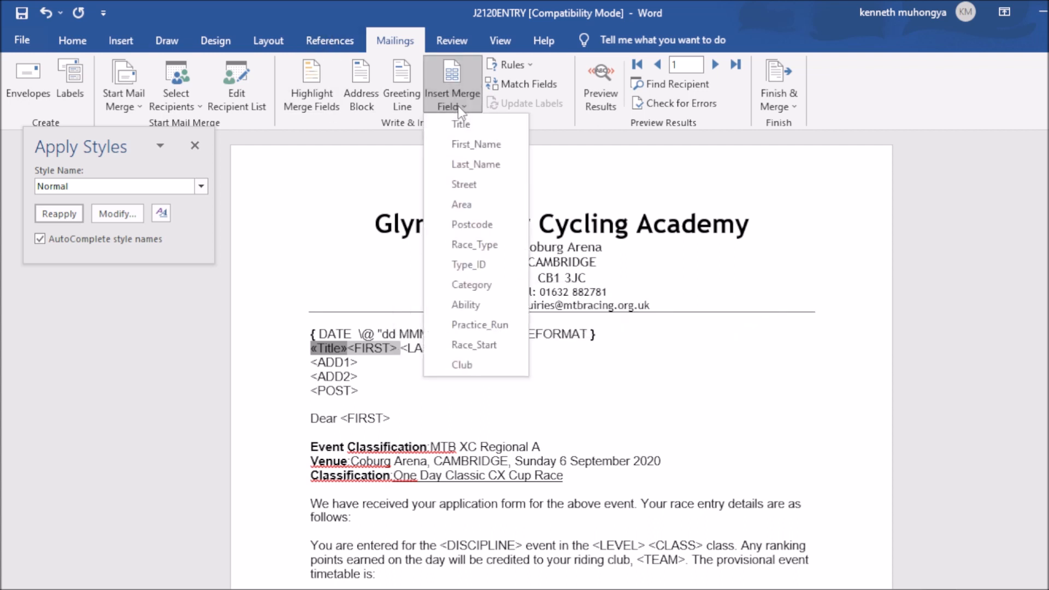
left_click(480, 146)
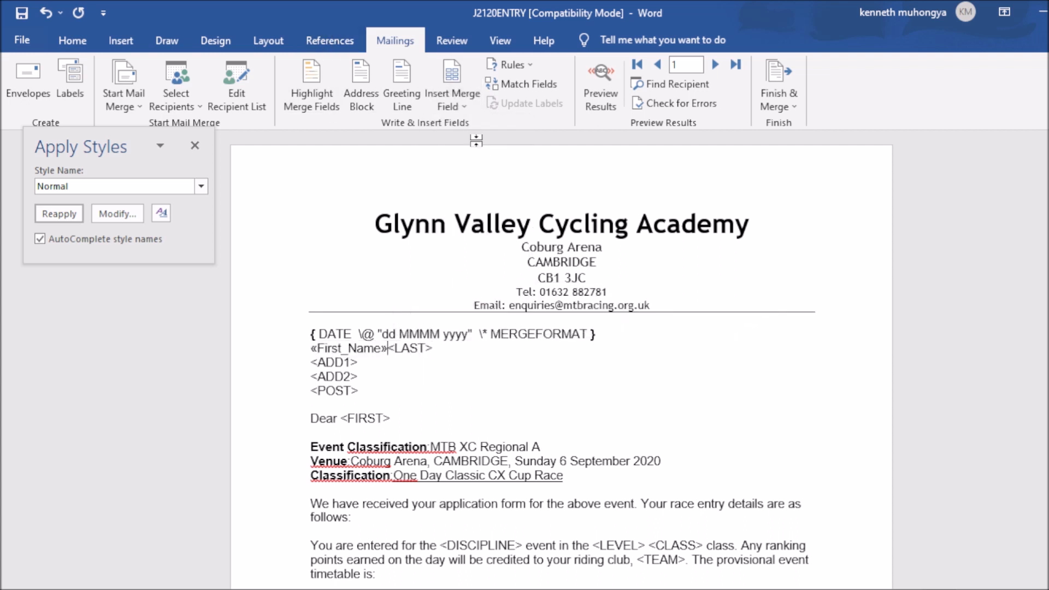
left_click(473, 334)
key("ctrl+z")
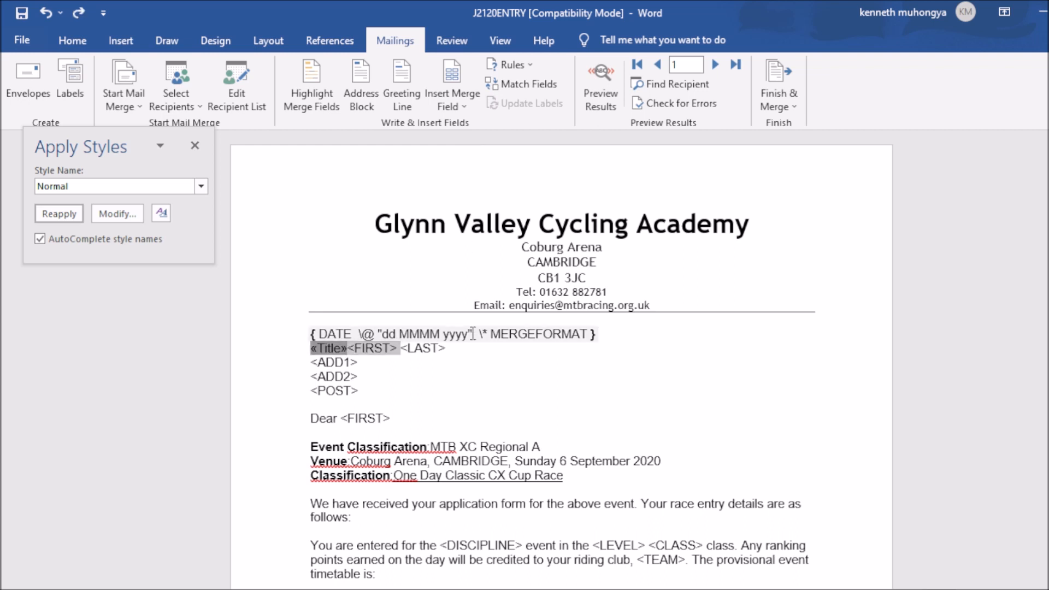
double_click(600, 335)
left_click(326, 348)
double_click(314, 335)
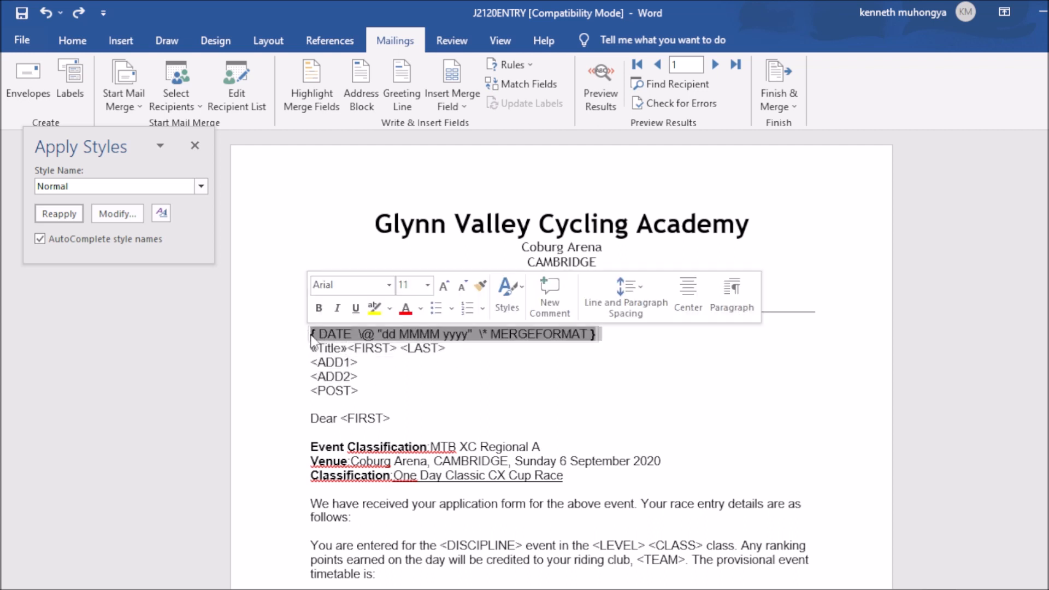
Step: Toggle the date field back to showing 30 May 2022
right_click(314, 336)
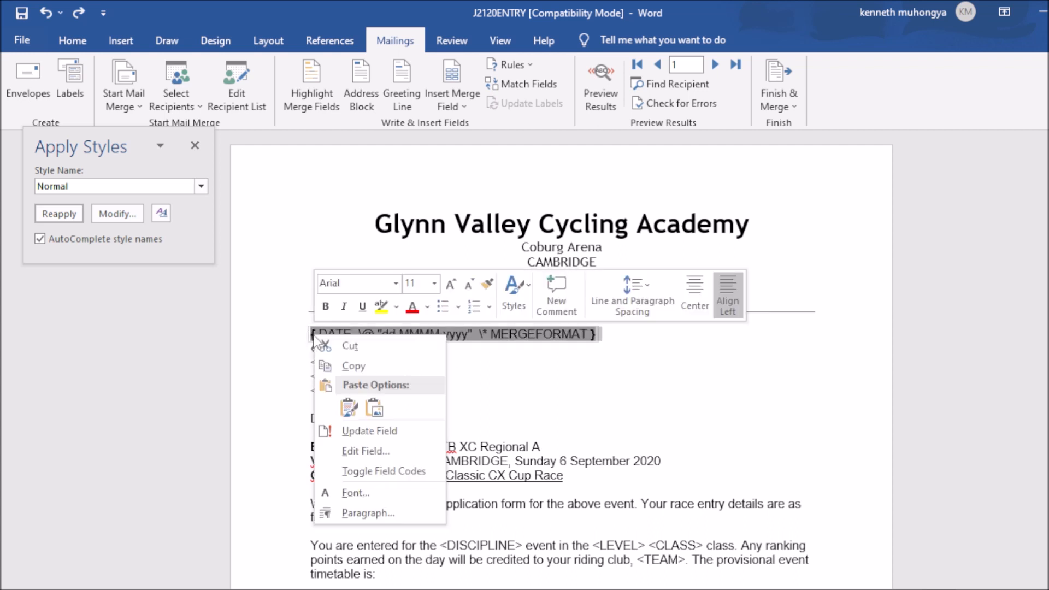
left_click(375, 473)
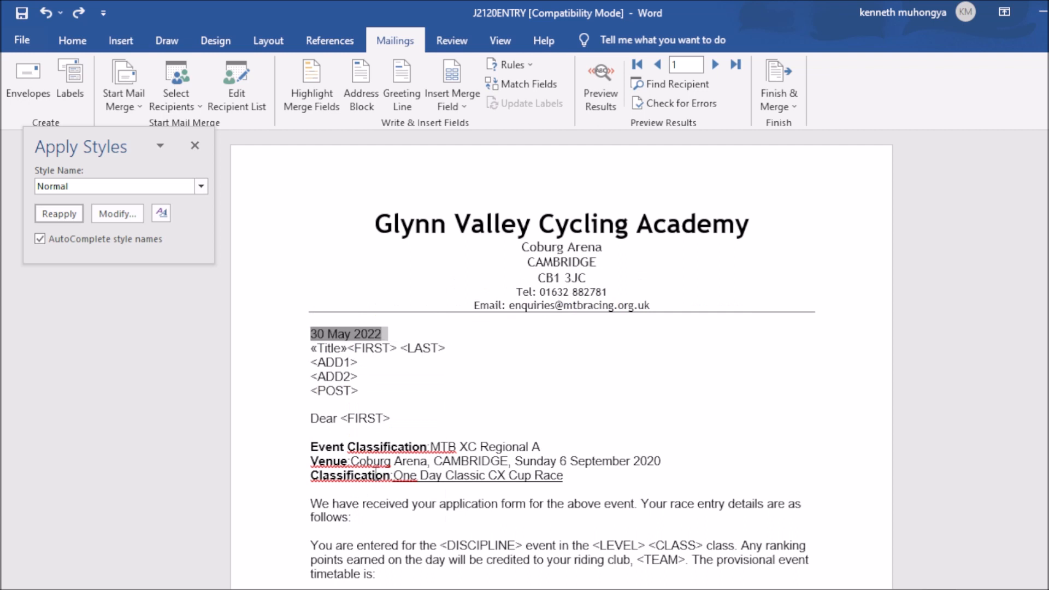
left_click(471, 346)
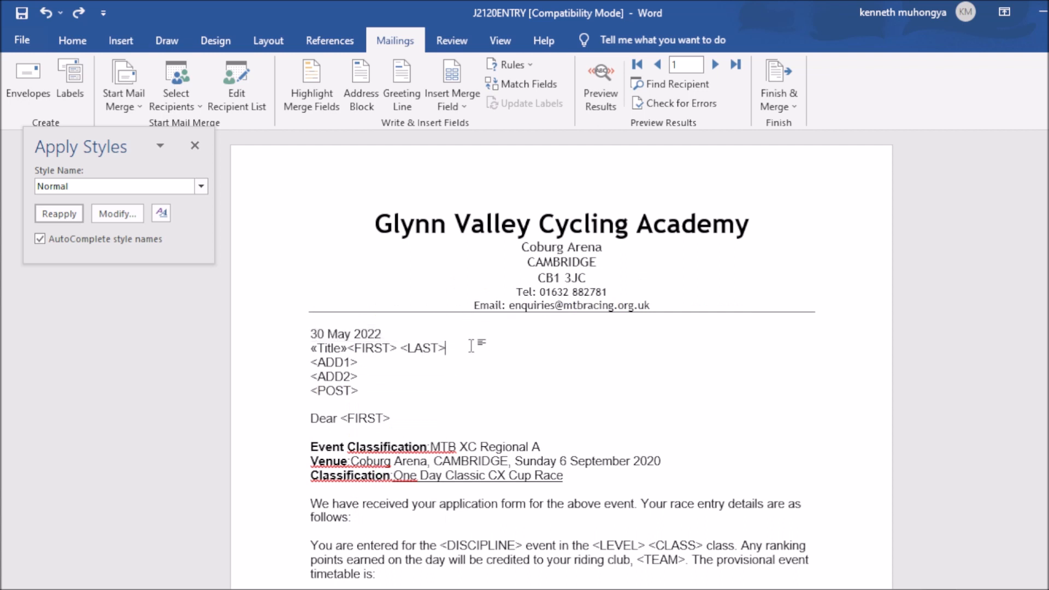
double_click(350, 348)
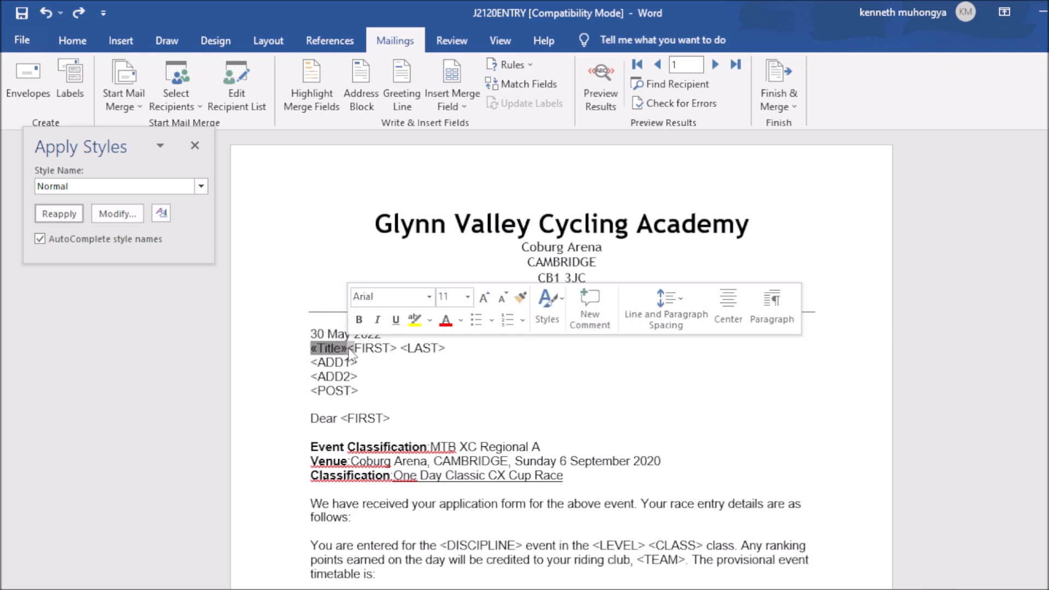
left_click(350, 348)
Step: Replace the <FIRST> placeholder with the «First_Name» merge field
double_click(373, 349)
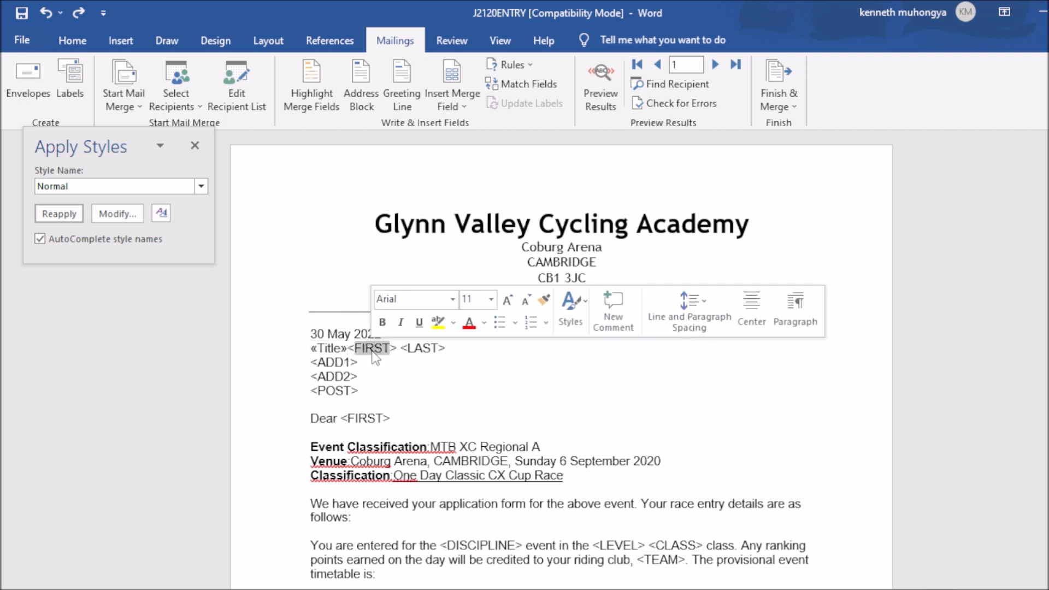
left_click_drag(400, 349, 350, 350)
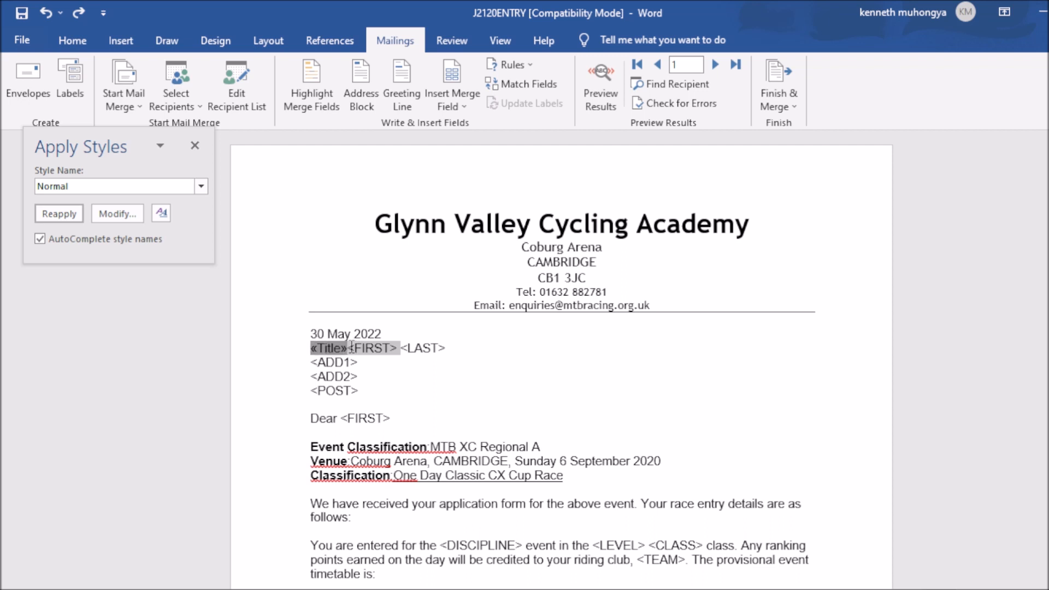
mouse_move(353, 346)
left_mouse_down()
mouse_move(397, 348)
mouse_move(351, 350)
left_mouse_up()
left_click(350, 348)
left_click(396, 349)
double_click(350, 351)
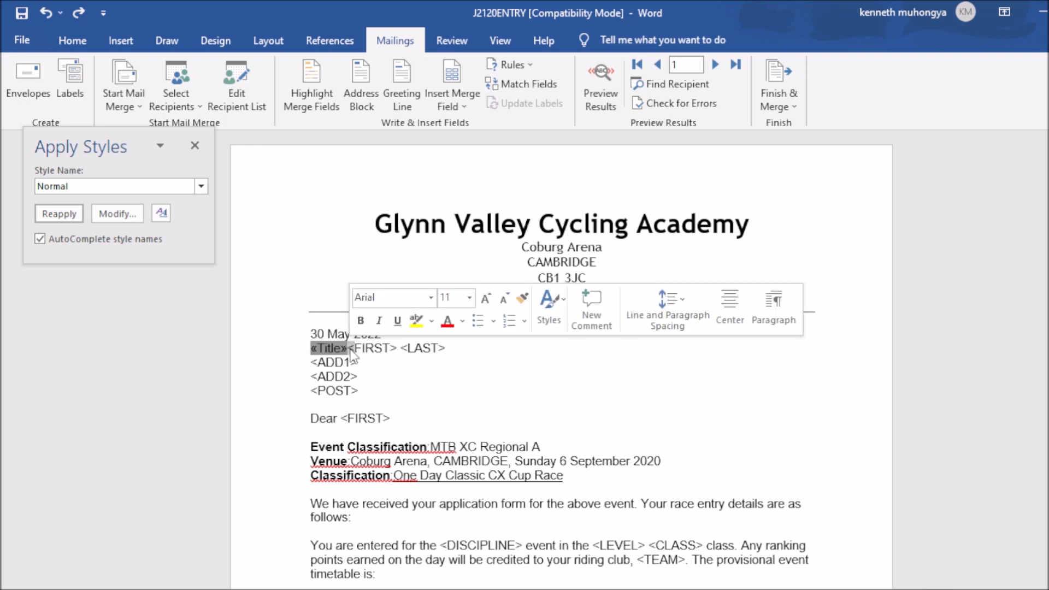
left_click(351, 350)
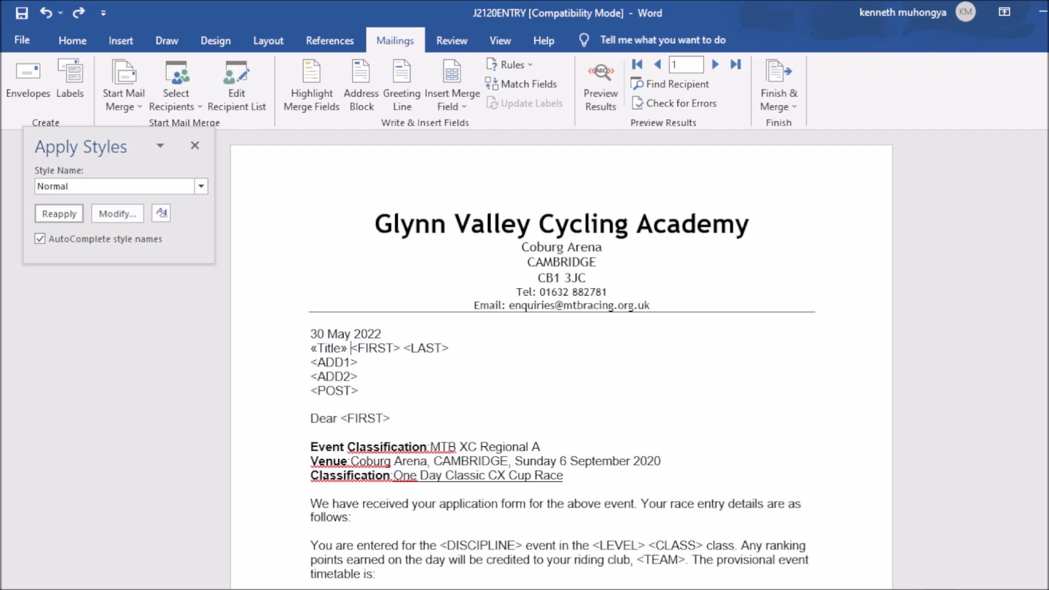
left_click_drag(352, 348, 401, 348)
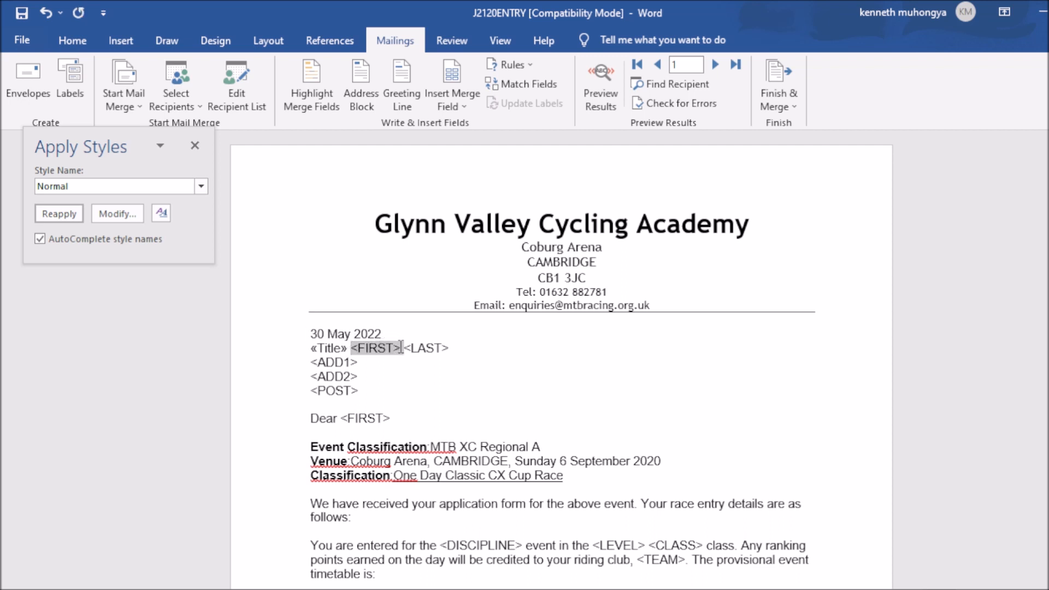
left_click(464, 102)
left_click(476, 144)
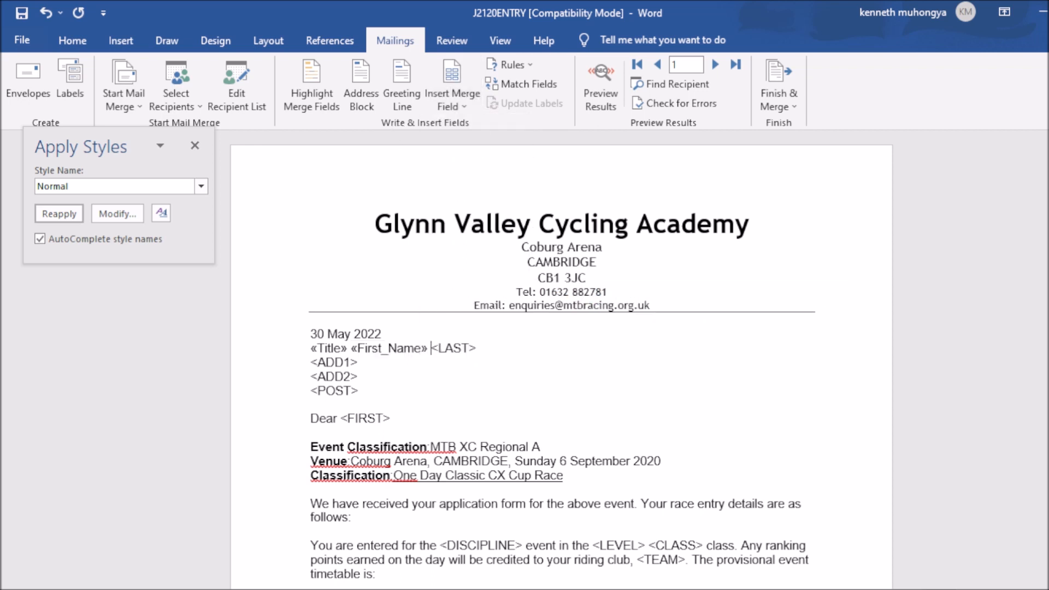
key("alt+Tab")
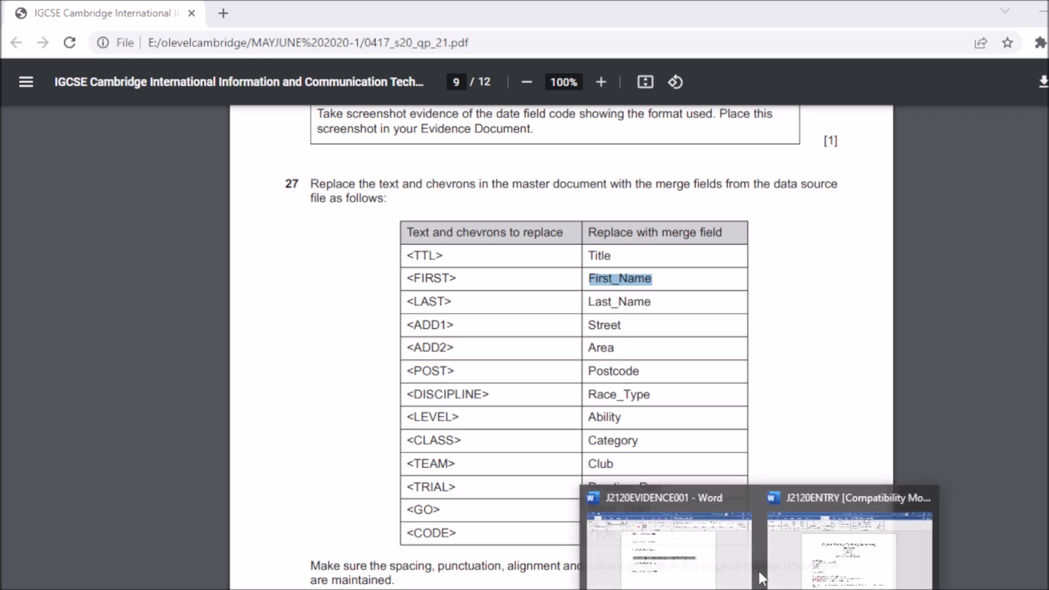
Step: Replace the <LAST> placeholder with the «Last_Name» merge field
left_click(840, 553)
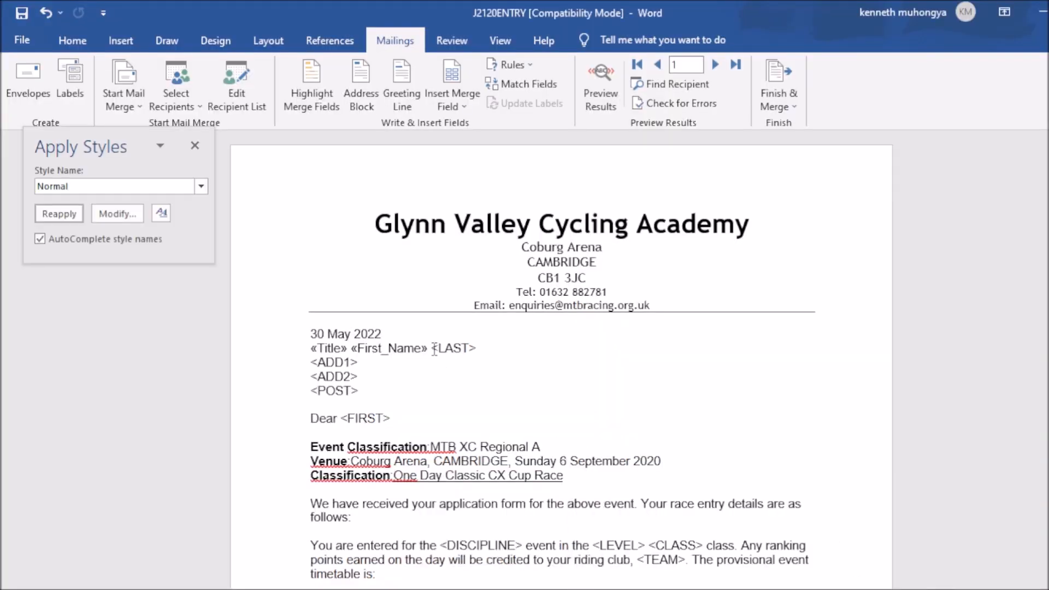
left_click_drag(431, 348, 477, 348)
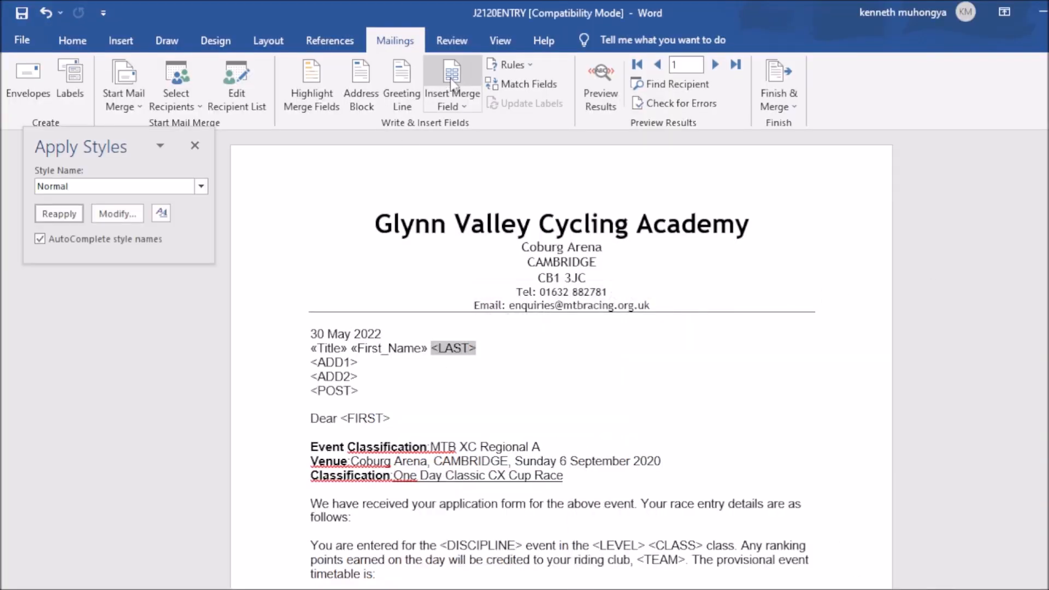
left_click(459, 101)
left_click(482, 164)
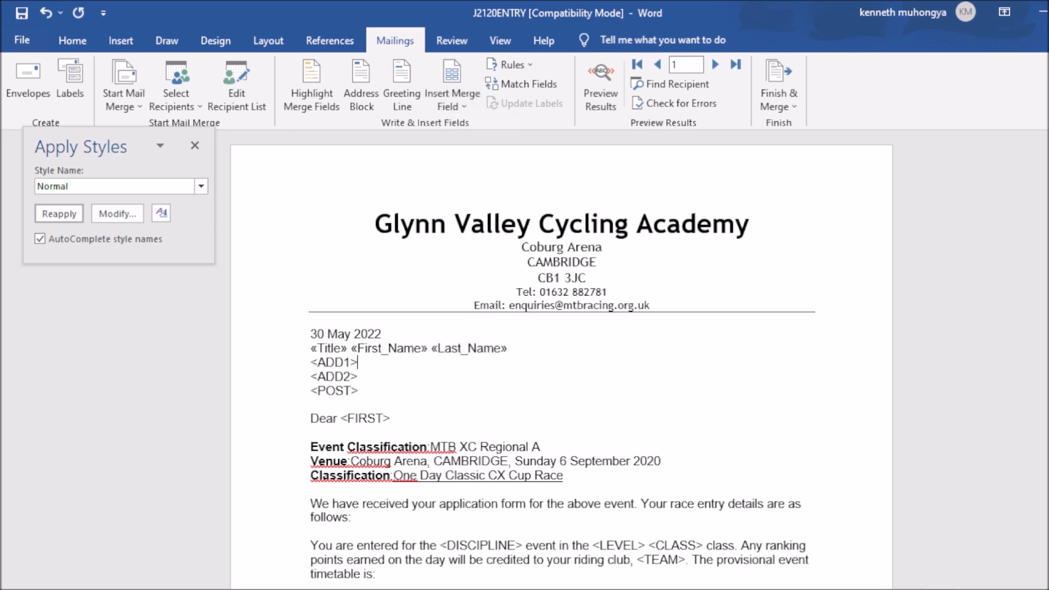
key("alt+Tab")
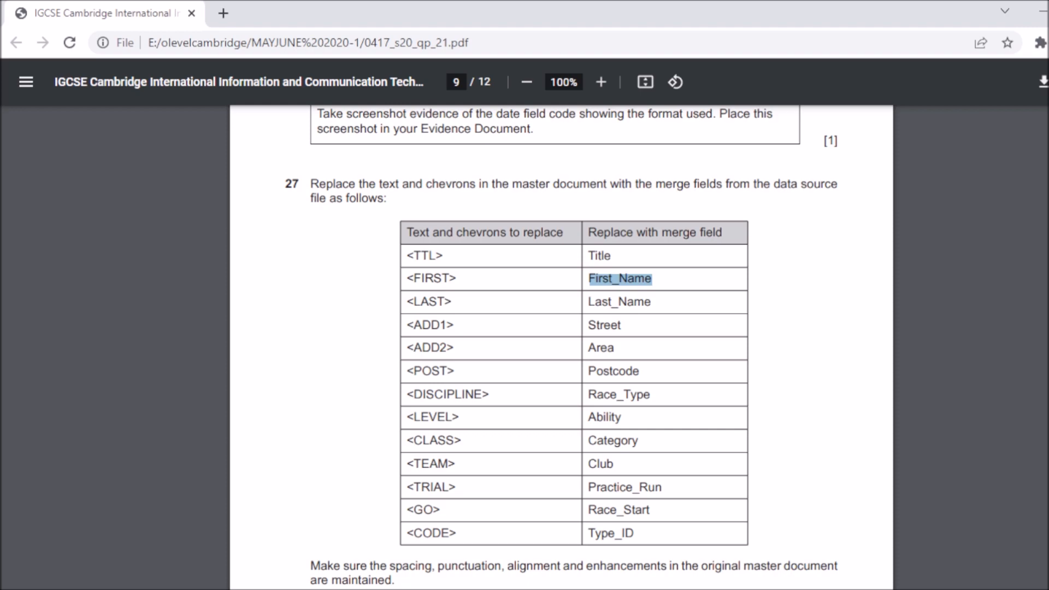
key("alt+Tab")
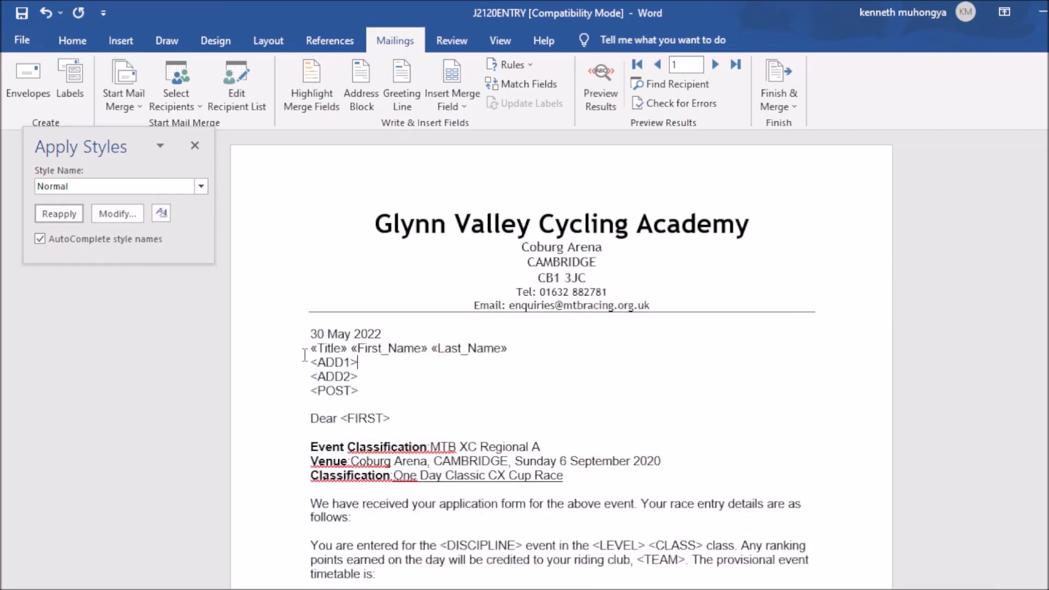
Step: Replace <ADD1> with «Street», keeping <ADD2> on its own line
left_click_drag(308, 362, 364, 363)
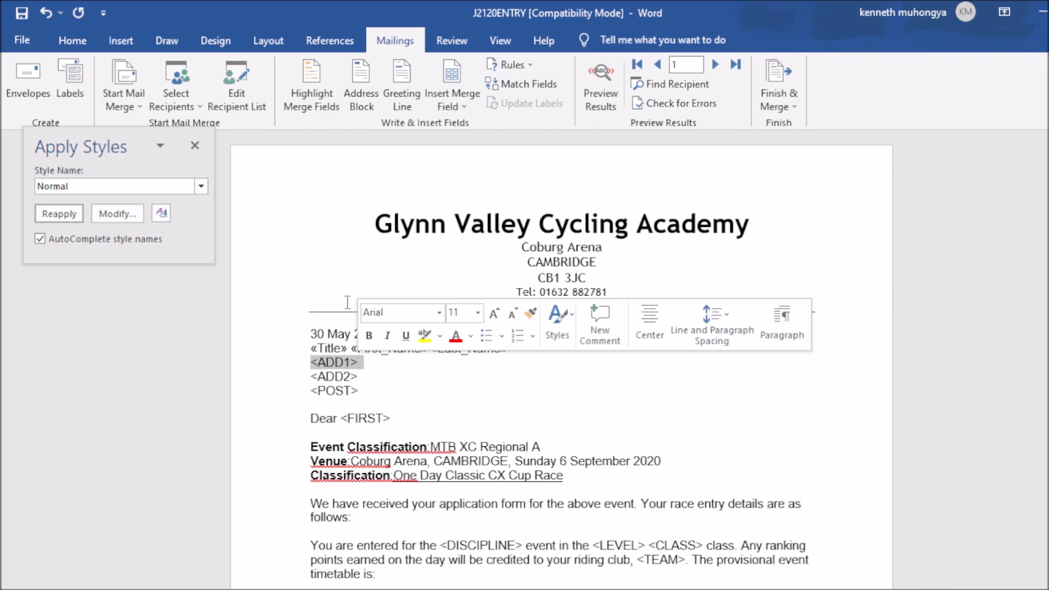
left_click(471, 108)
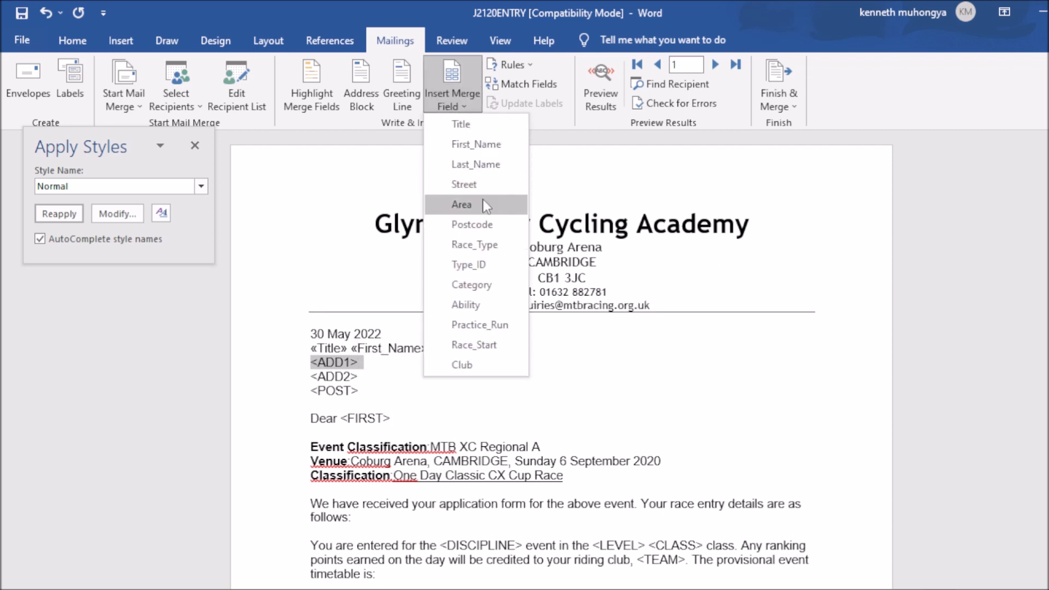
left_click(482, 185)
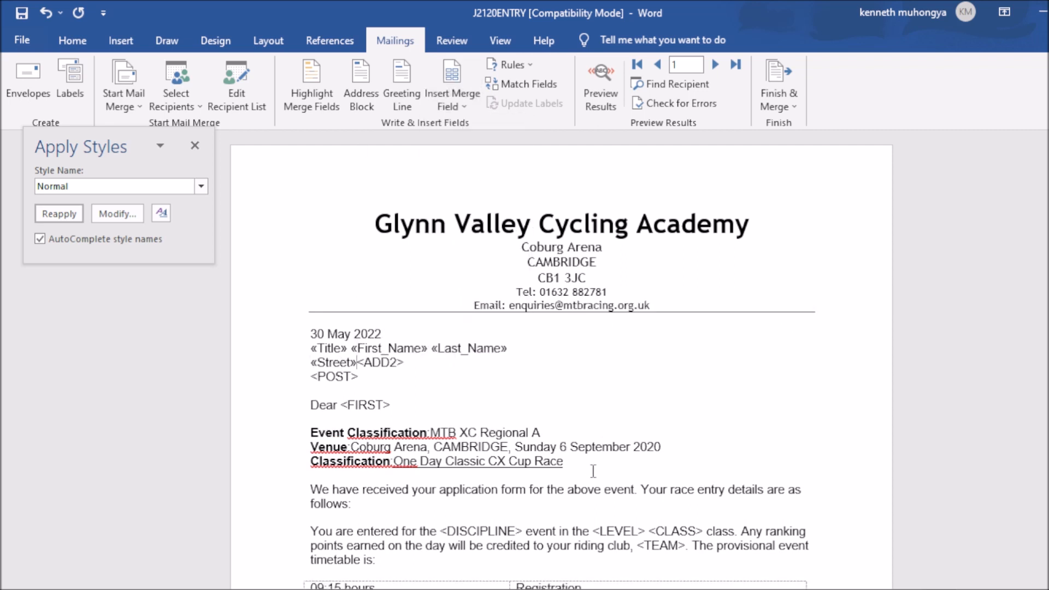
key("Return")
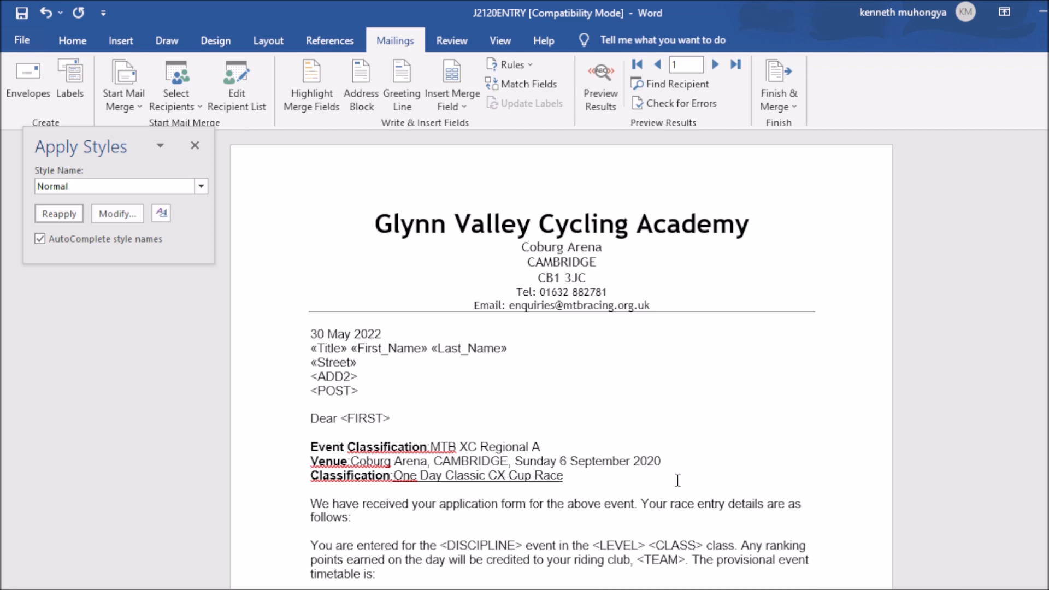
key("alt+Tab")
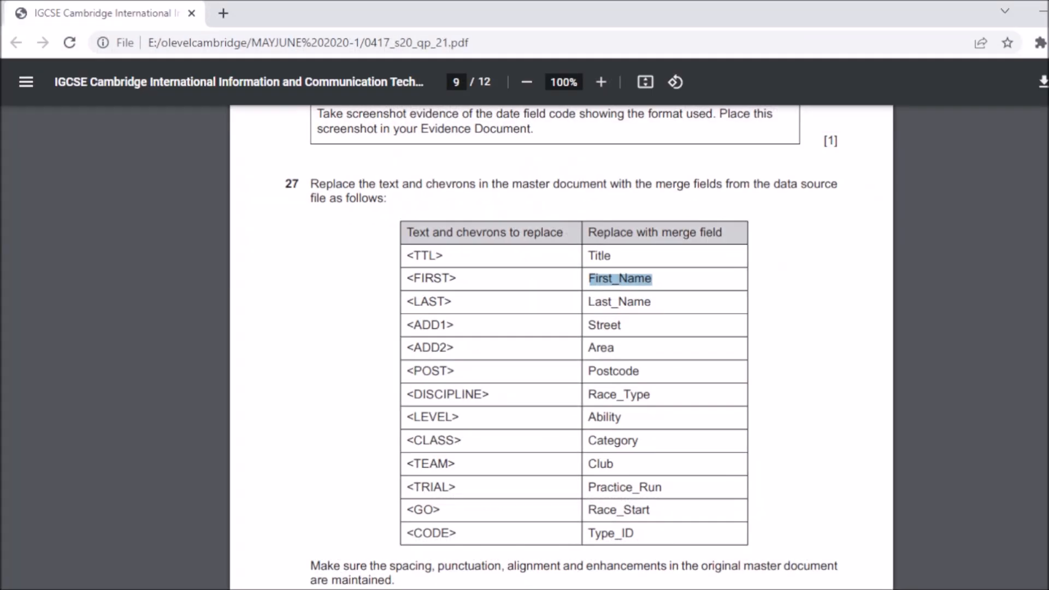
left_click(486, 362)
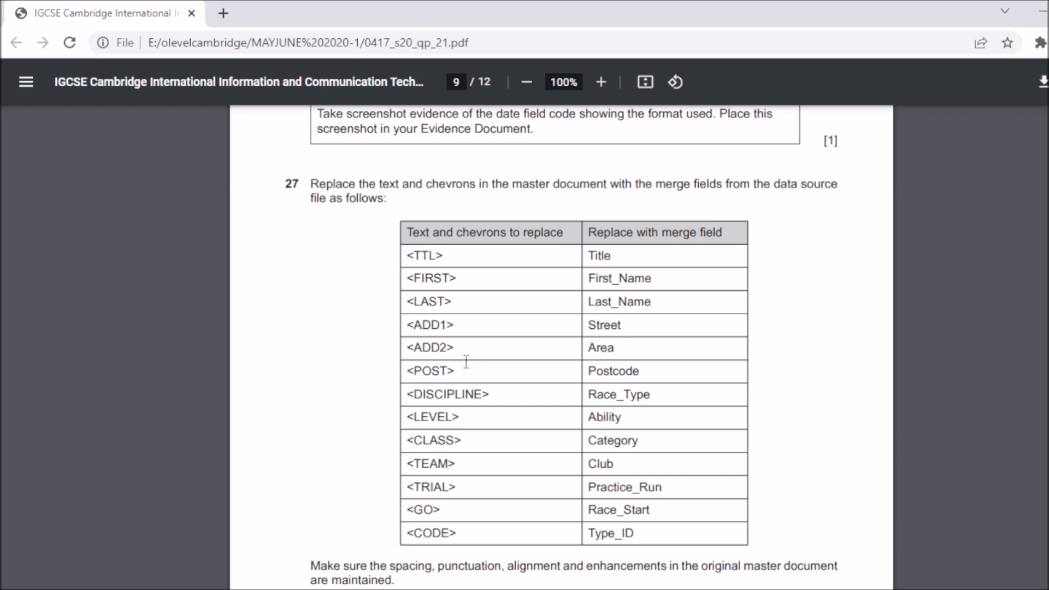
left_click_drag(409, 348, 661, 355)
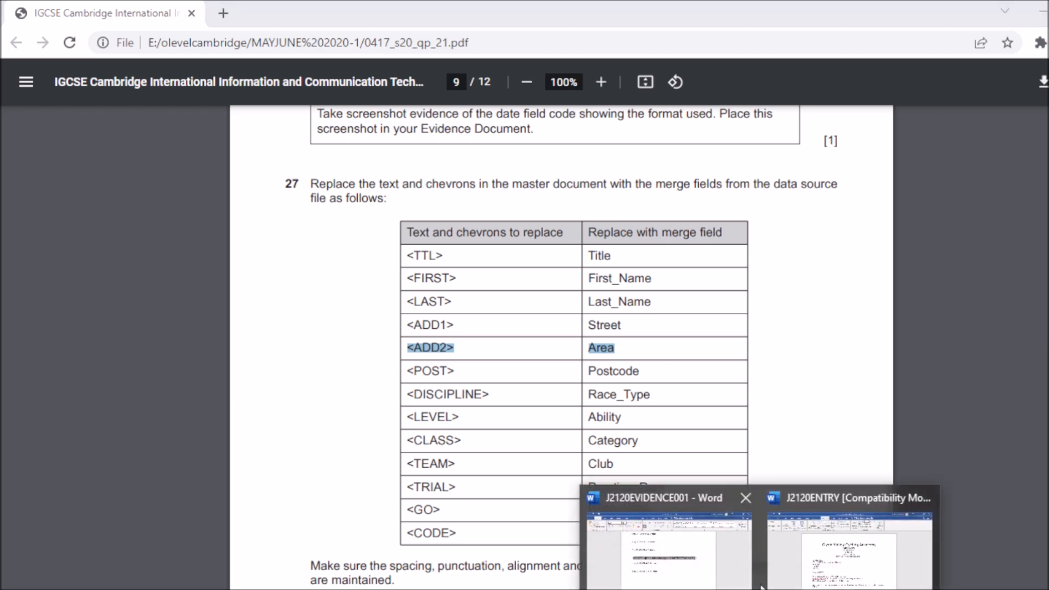
Step: Replace <ADD2> with «Area», keeping <POST> on its own line
left_click(844, 533)
left_click_drag(364, 377, 305, 382)
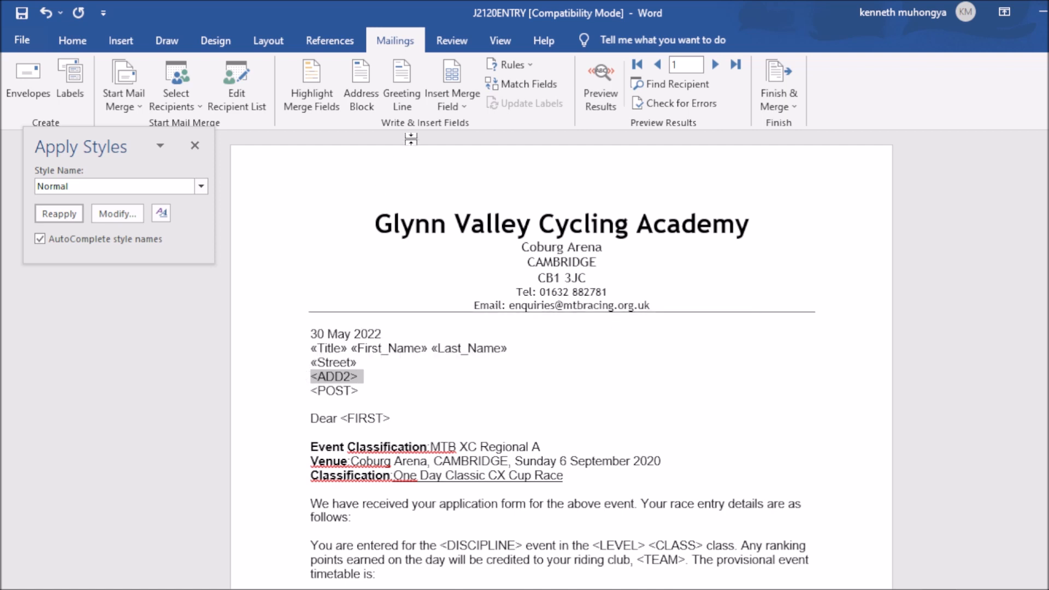
left_click(457, 104)
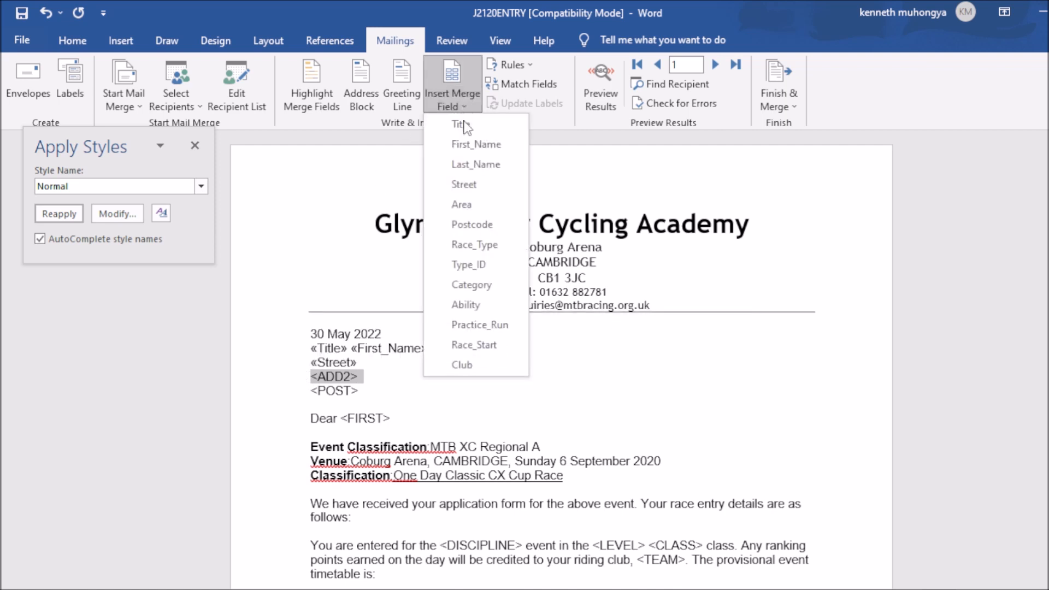
left_click(469, 206)
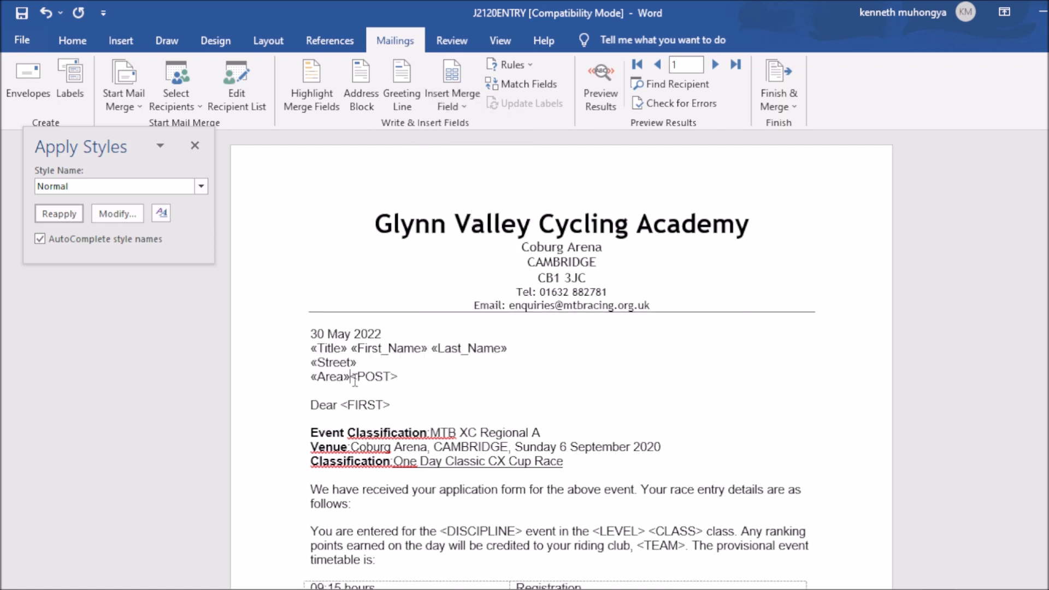
key("Return")
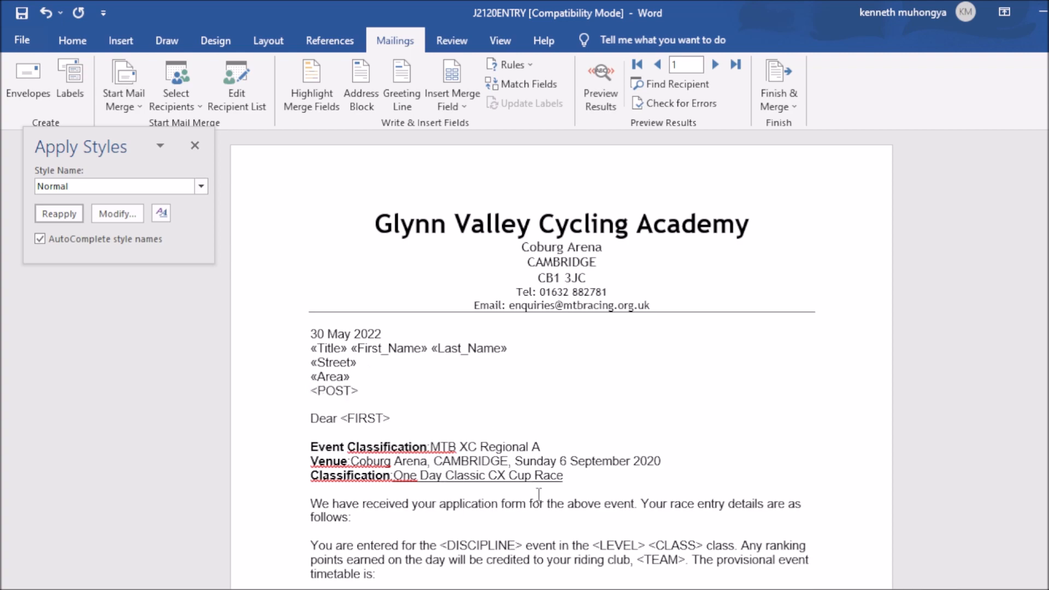
key("alt+Tab")
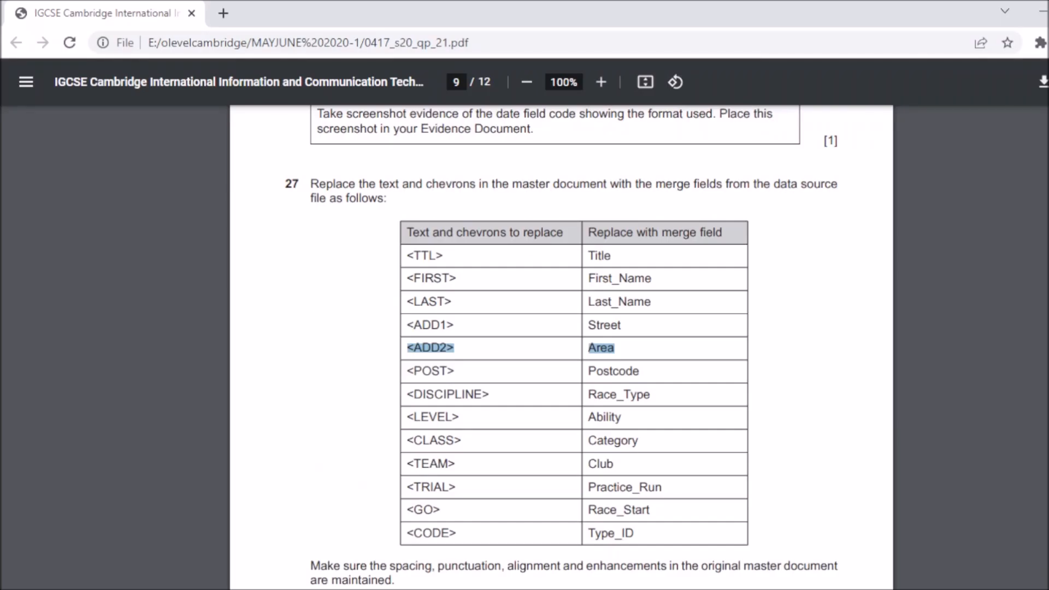
key("alt+Tab")
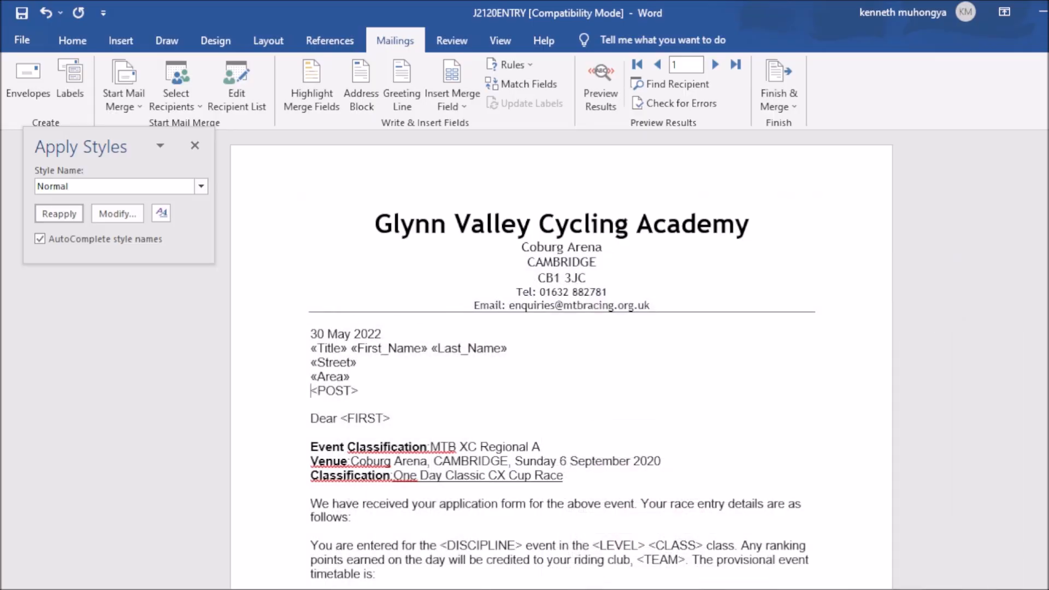
Step: Replace <POST> with the «Postcode» merge field and recheck the exam table
left_click_drag(311, 390, 384, 390)
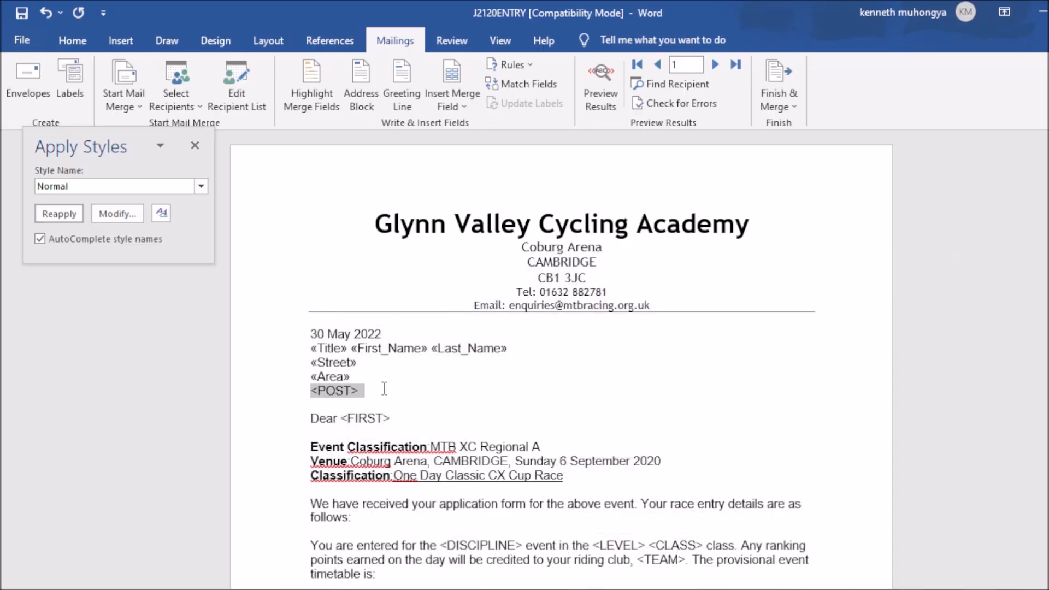
left_click(465, 96)
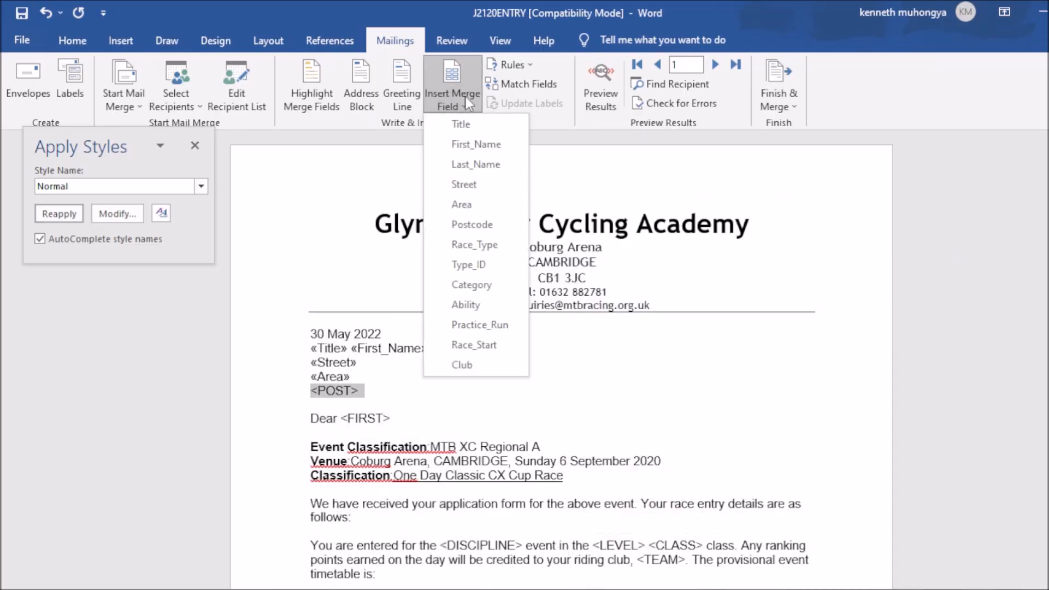
left_click(483, 225)
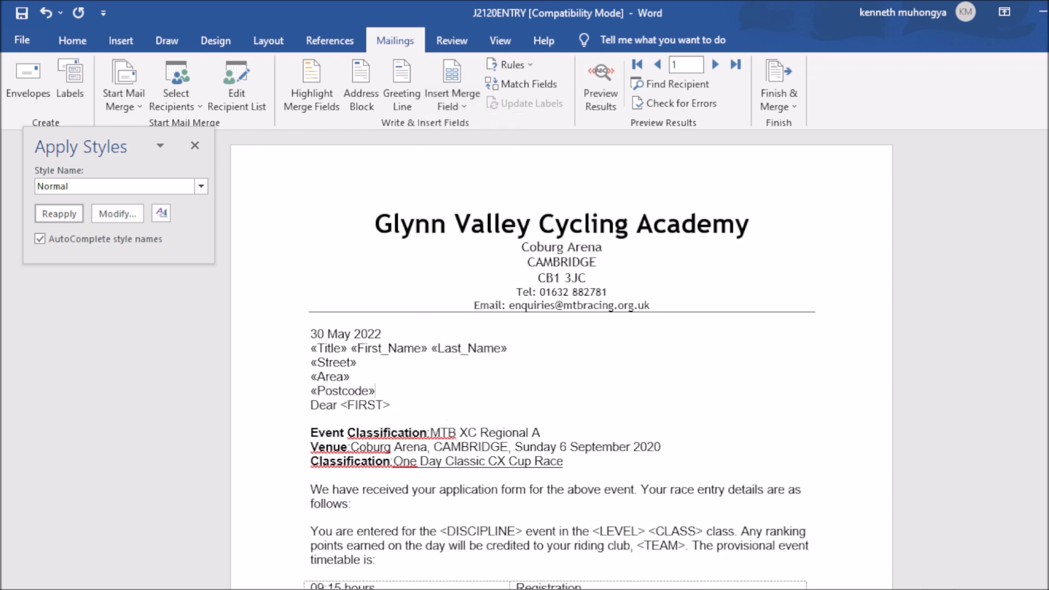
key("alt+Tab")
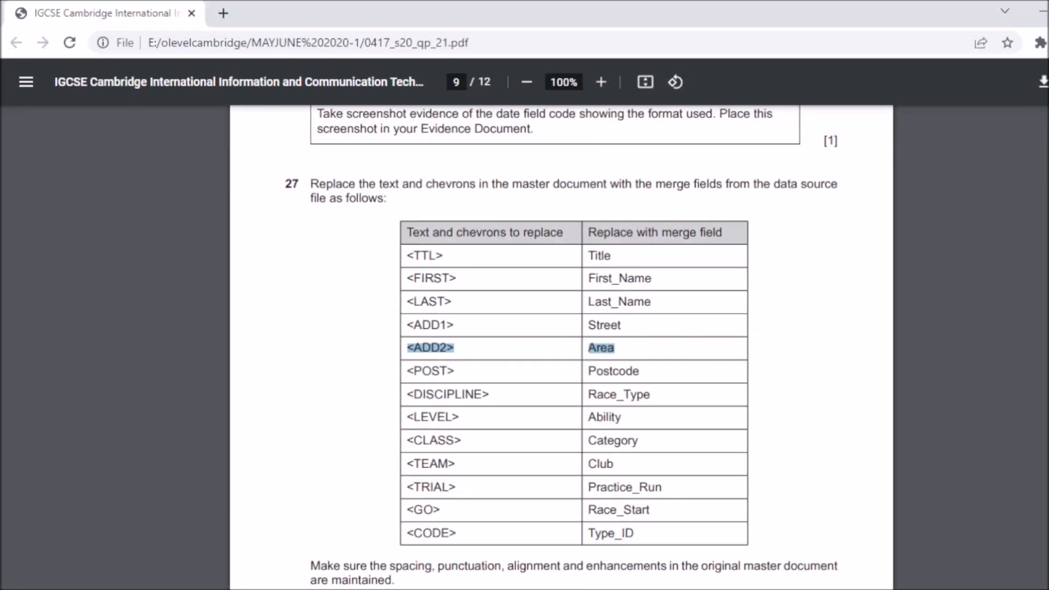
key("alt+Tab")
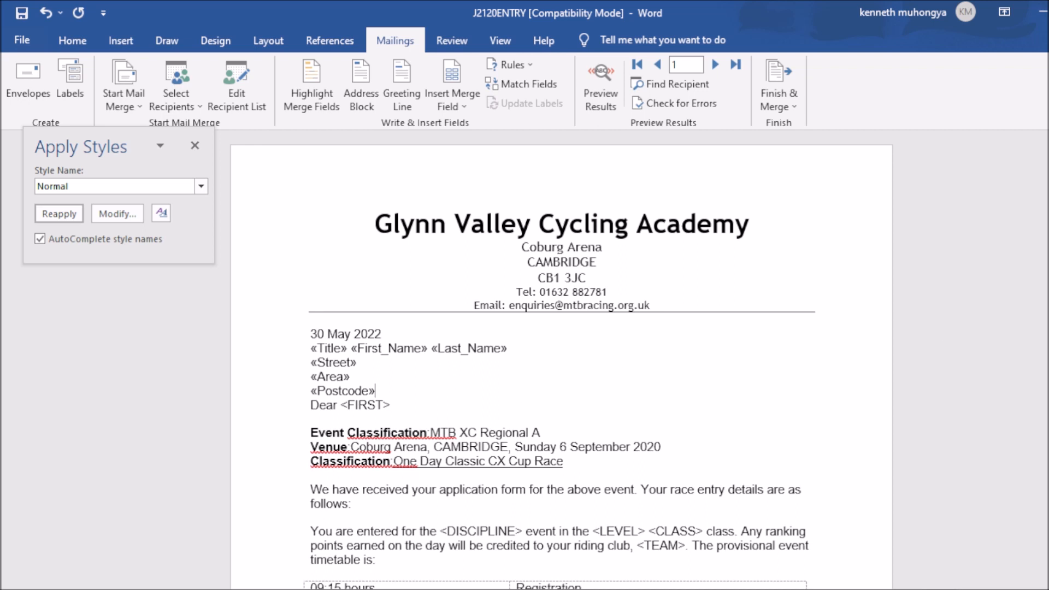
Step: Replace <DISCIPLINE> in the entry sentence with the «Race_Type» merge field
scroll(472, 356, "down", 3)
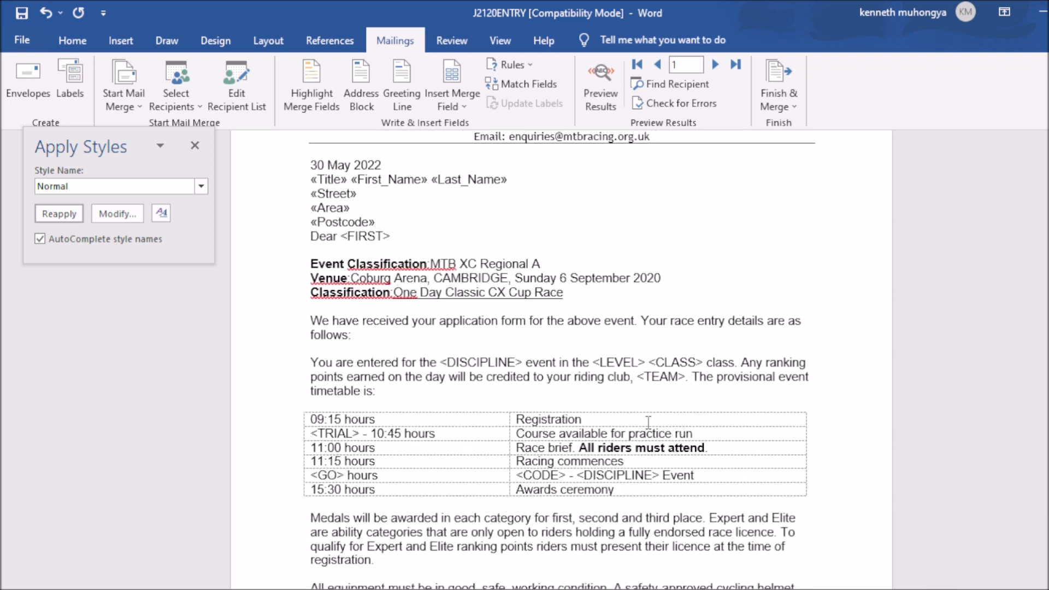
left_click_drag(442, 363, 522, 360)
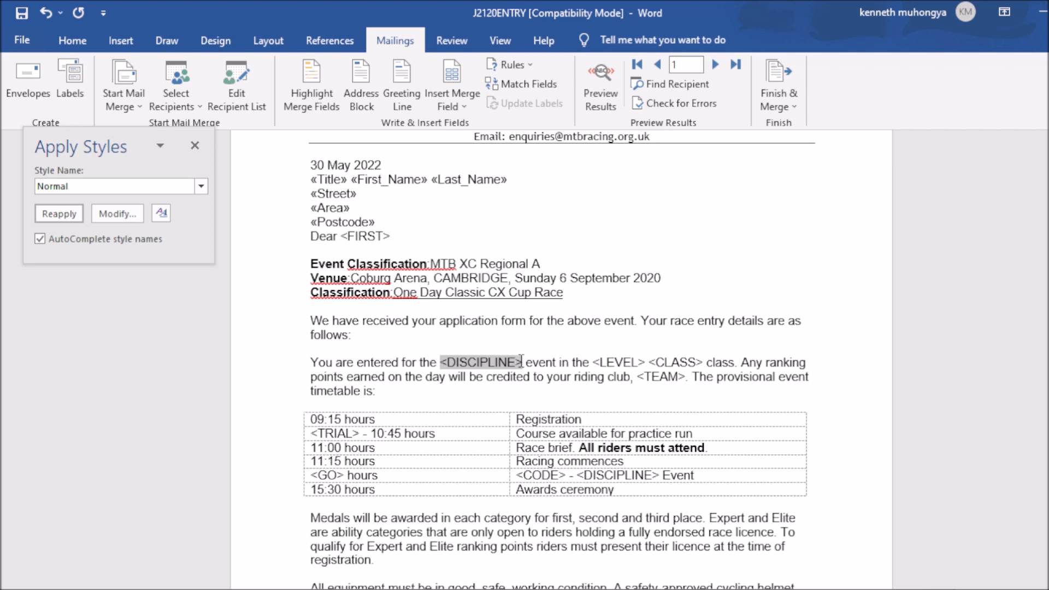
left_click(460, 107)
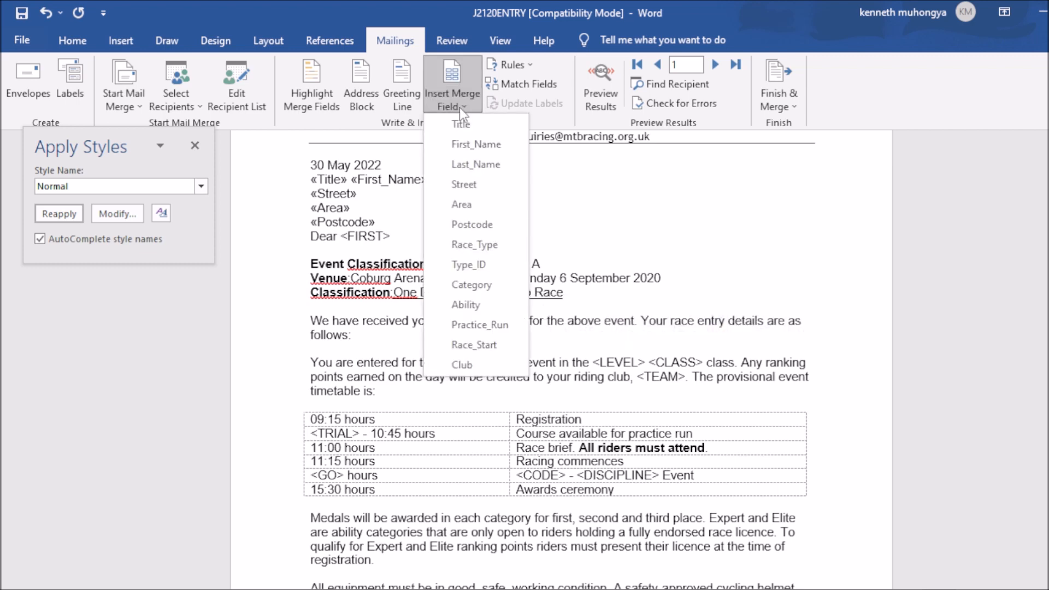
left_click(474, 247)
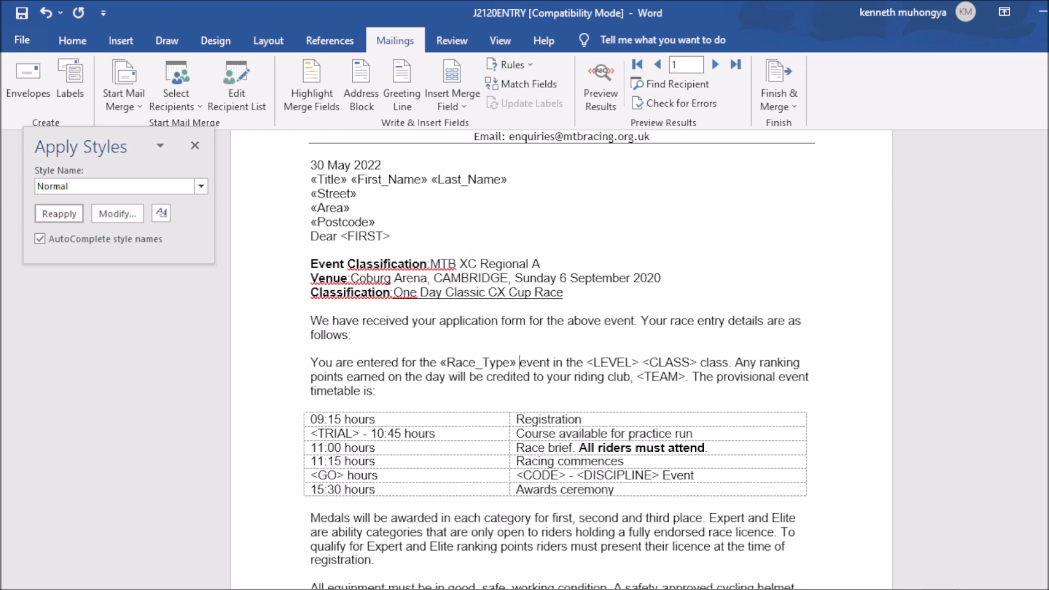
key("alt+Tab")
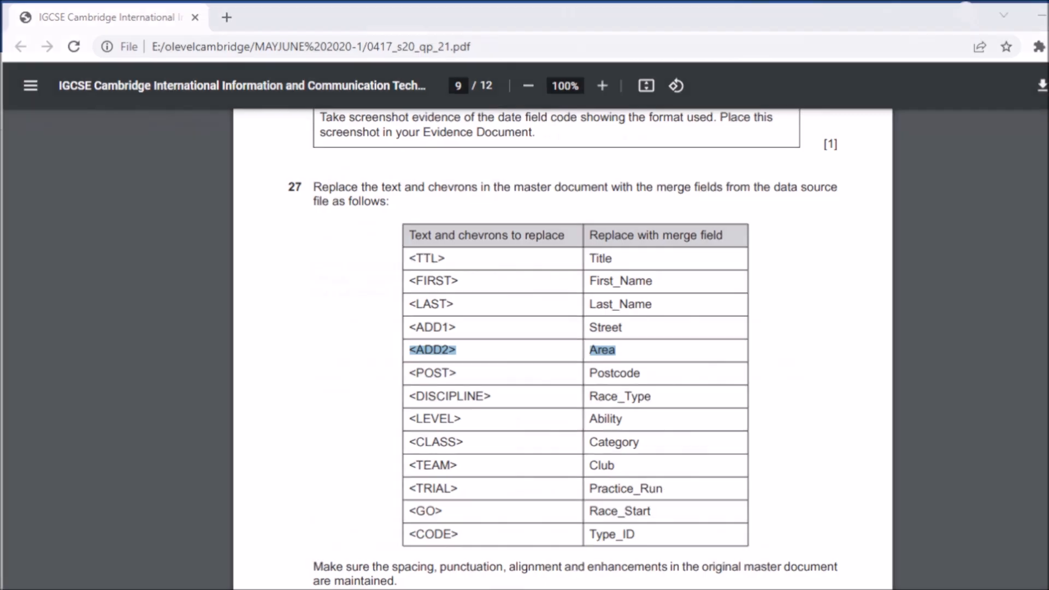
key("alt+Tab")
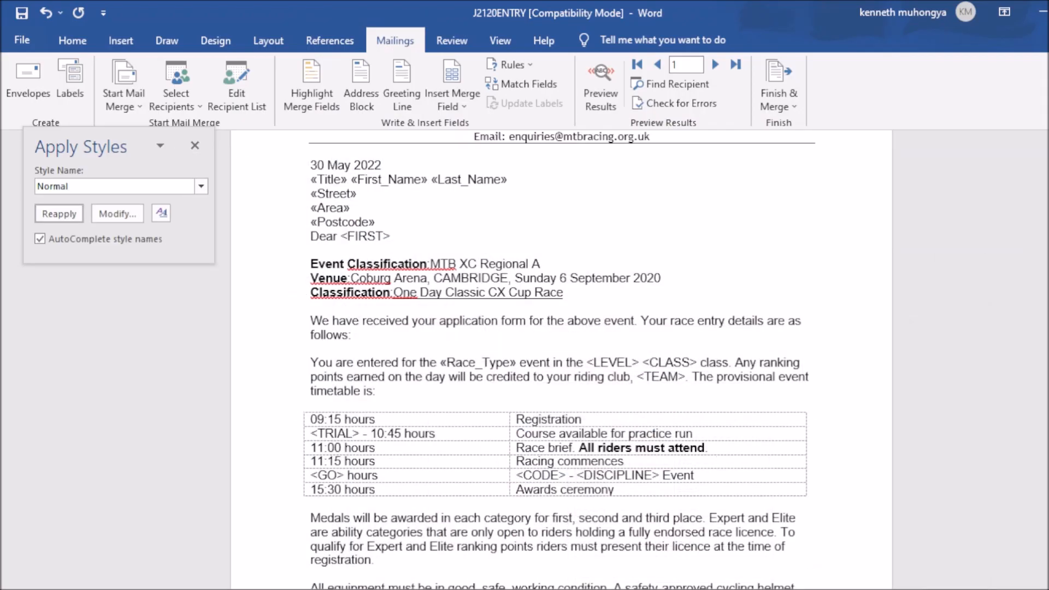
Step: Replace <LEVEL> with the «Ability» merge field, checking the exam paper's field table
scroll(562, 361, "up", 3)
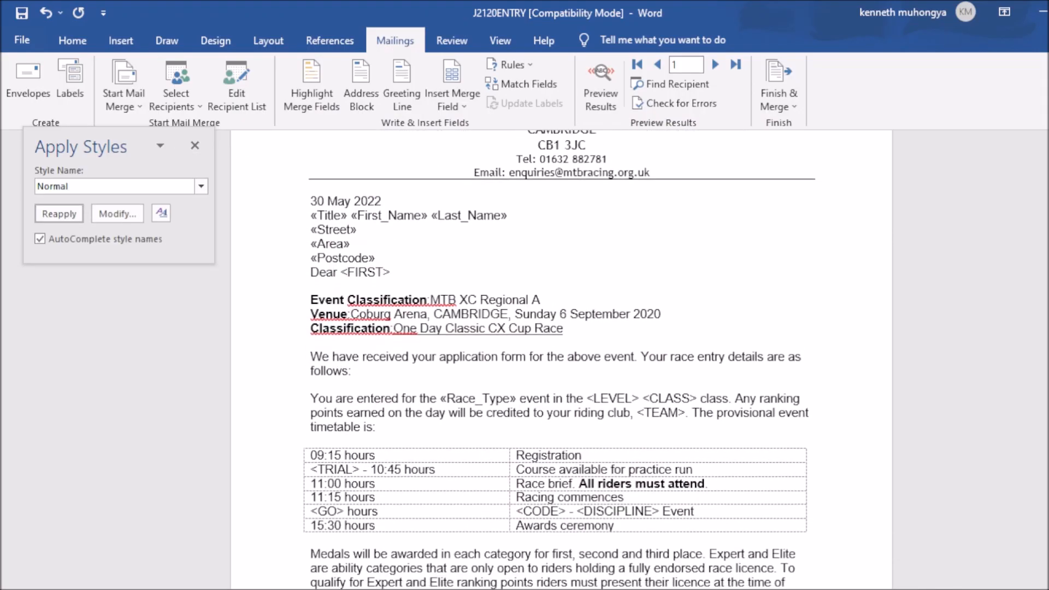
scroll(585, 384, "down", 1)
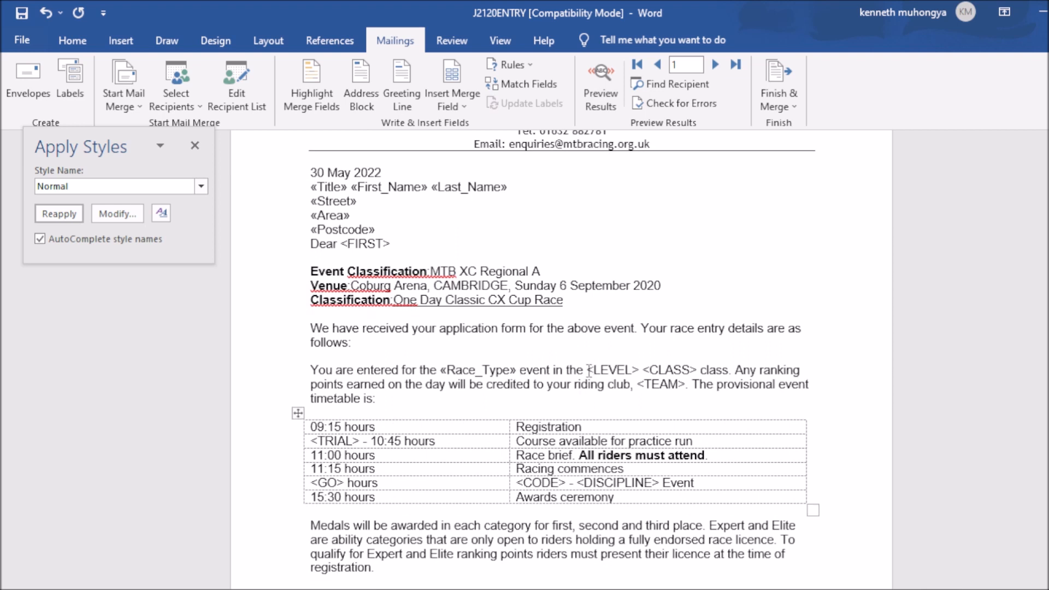
left_click_drag(587, 370, 638, 372)
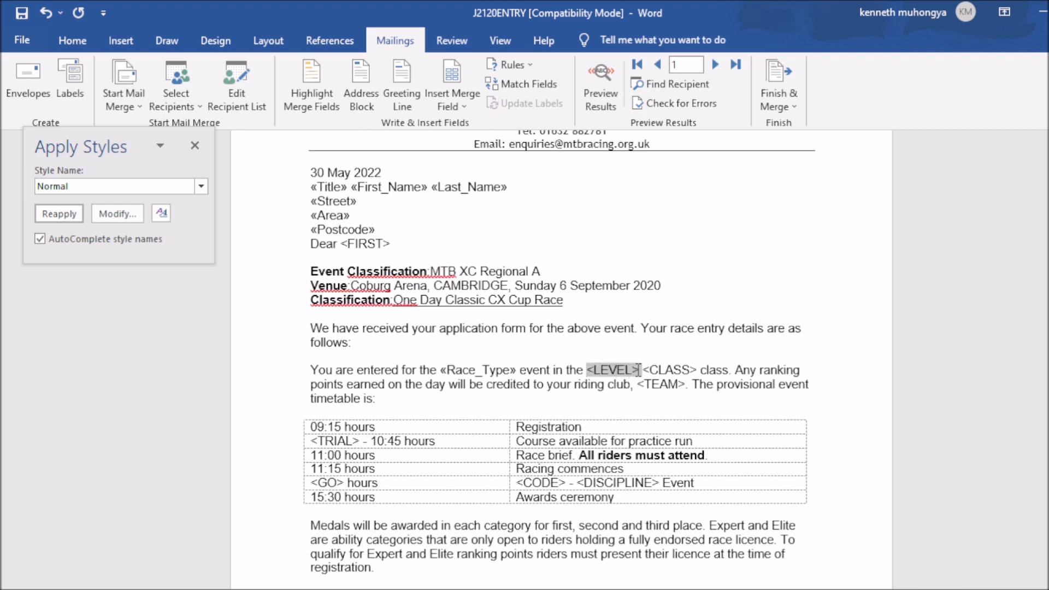
left_click(468, 100)
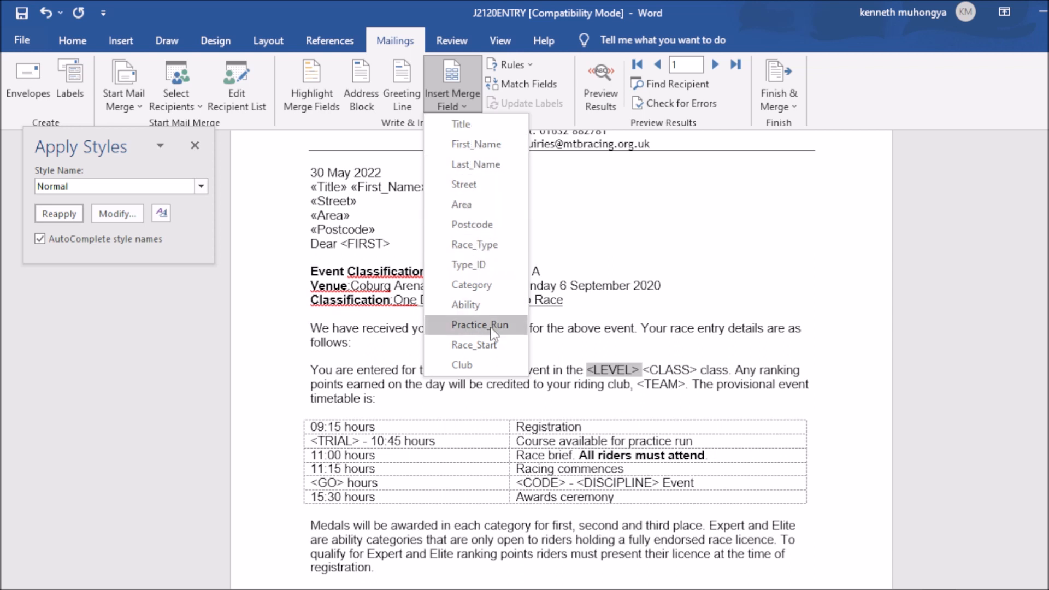
left_click(468, 305)
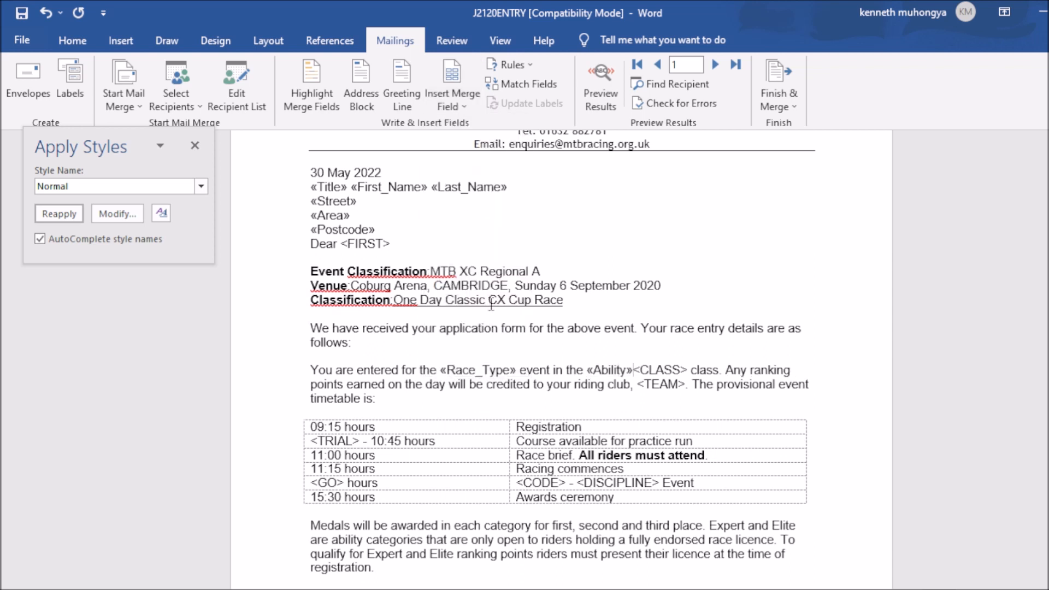
key("alt+Tab")
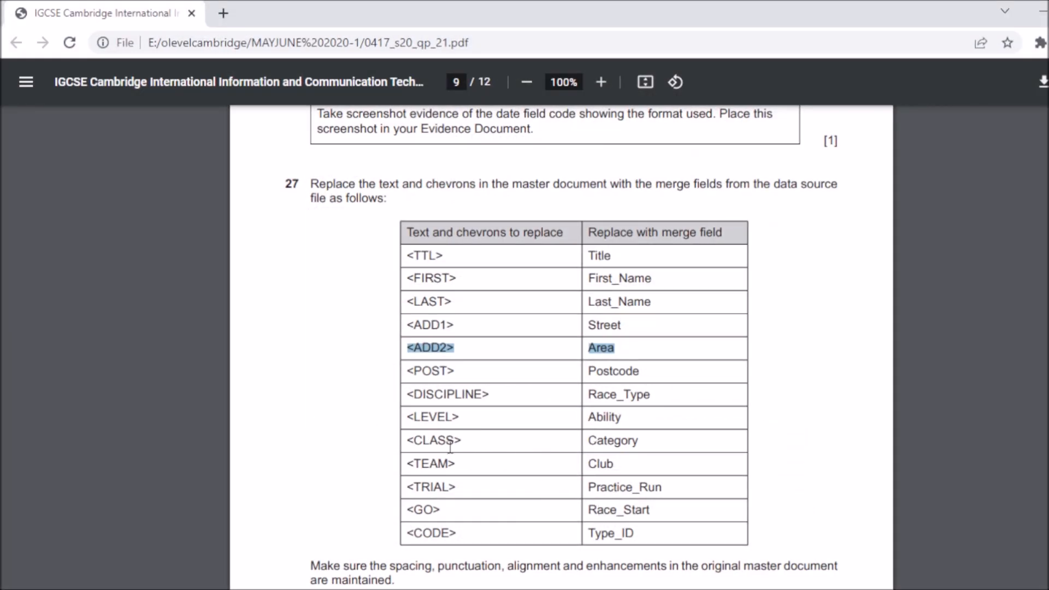
mouse_move(815, 580)
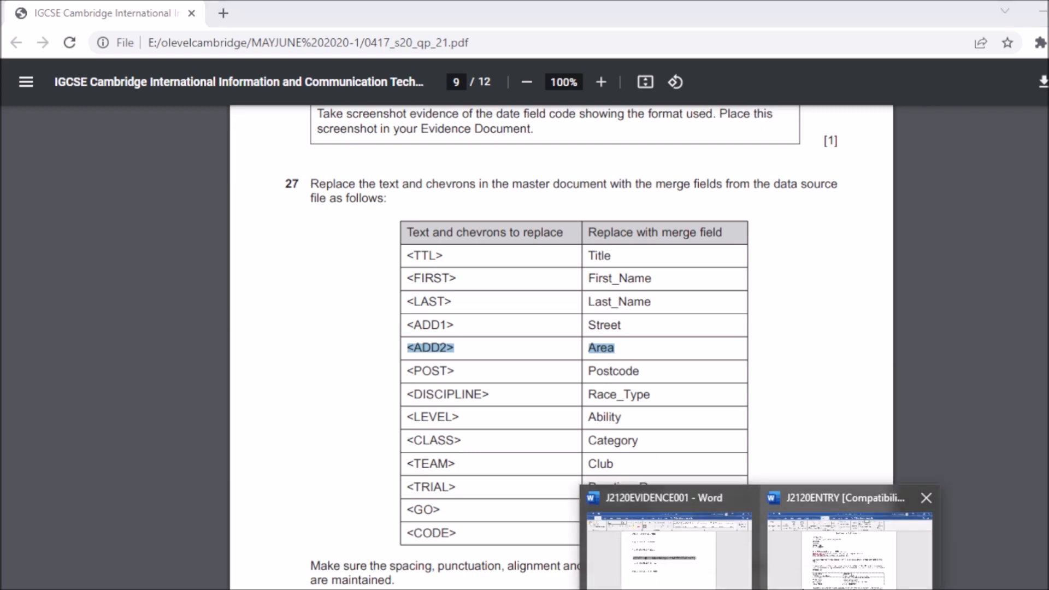
left_click(869, 533)
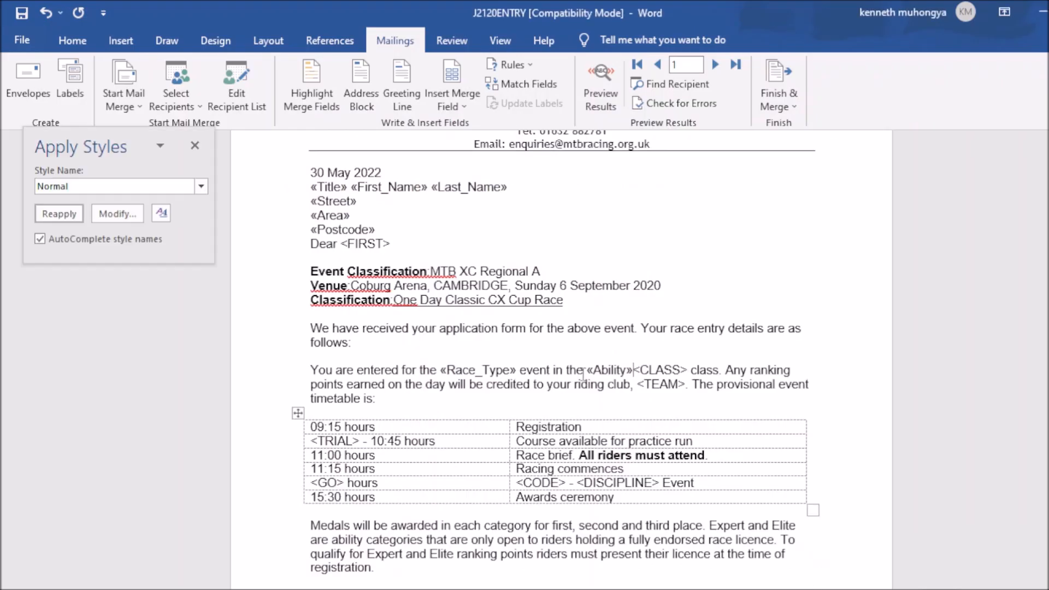
Step: Replace the <CLASS> placeholder with the «Category» merge field
left_click_drag(636, 370, 690, 370)
left_click(635, 370)
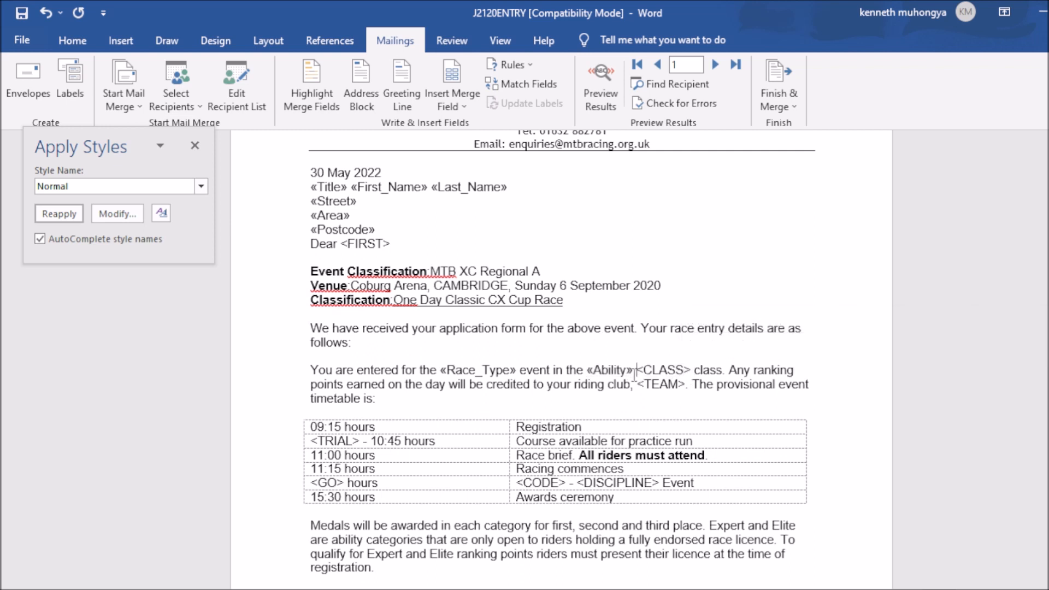
left_click_drag(636, 372, 690, 371)
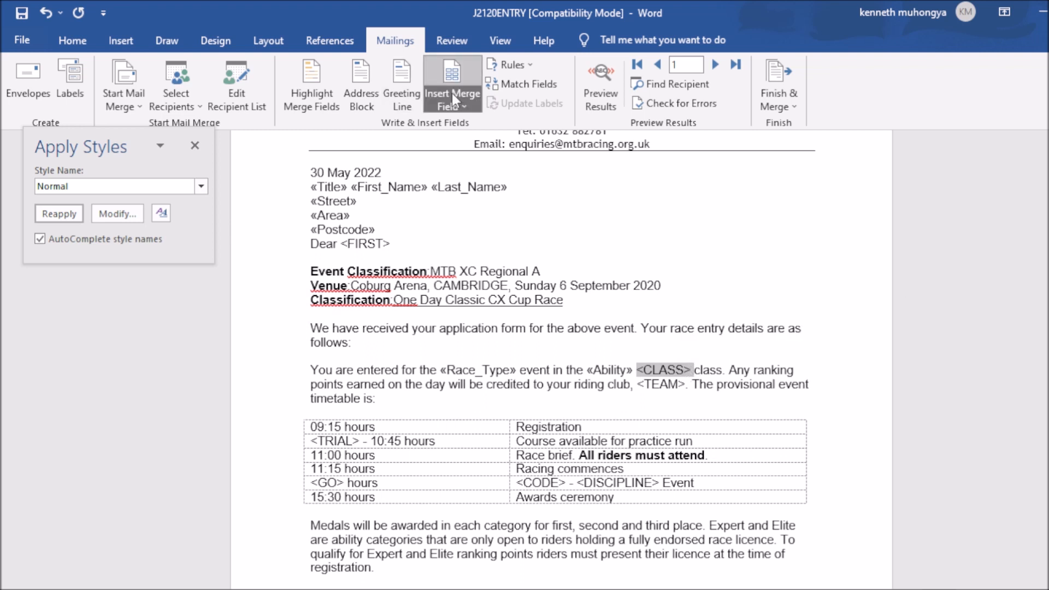
left_click(461, 107)
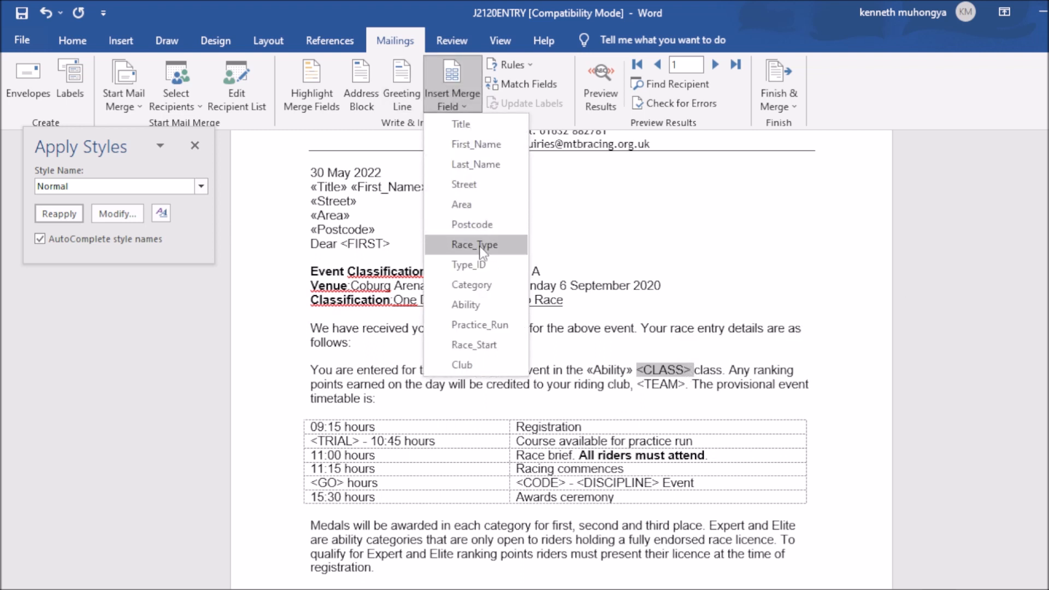
left_click(472, 284)
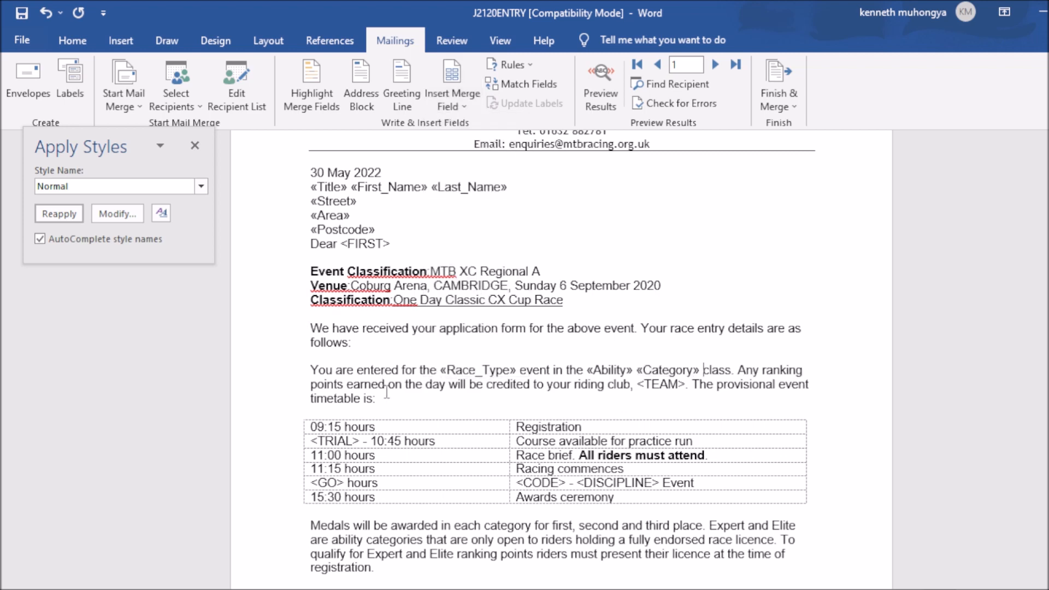
key("alt+Tab")
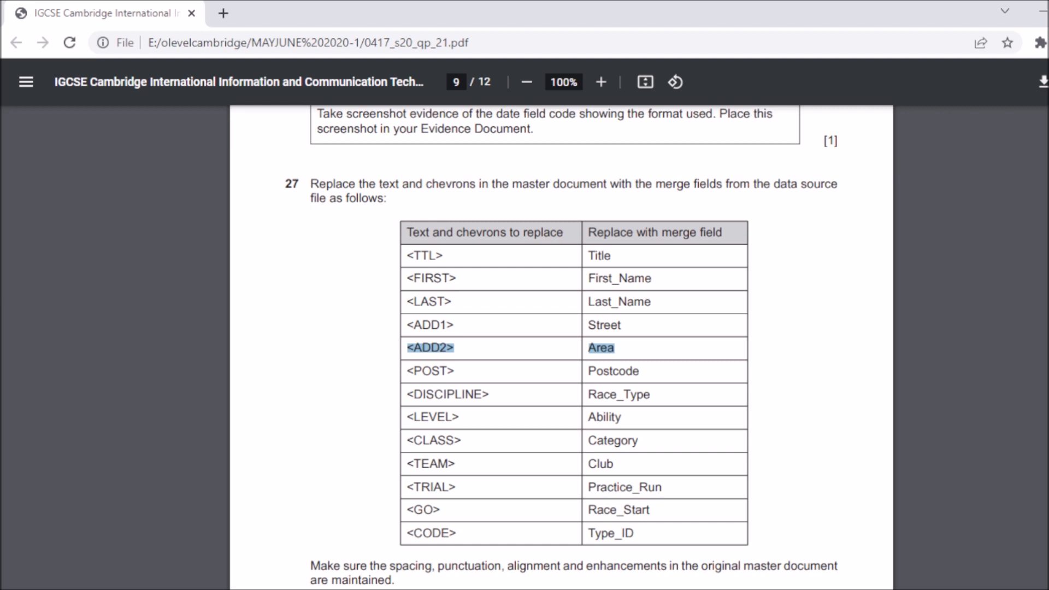
key("alt+Tab")
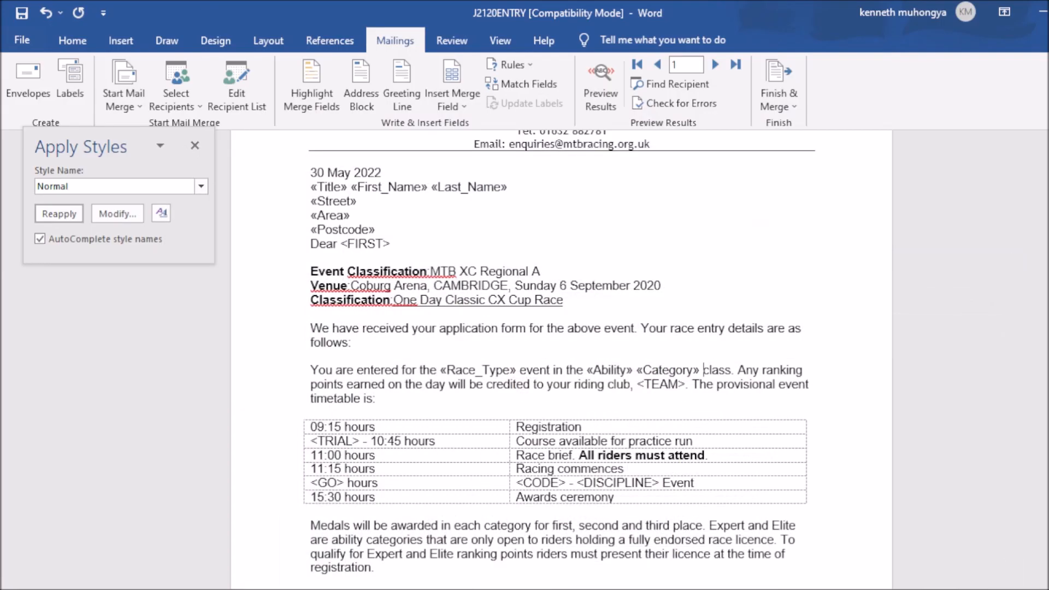
Step: Replace the <TEAM> placeholder with the «Club» merge field
left_click_drag(638, 384, 684, 378)
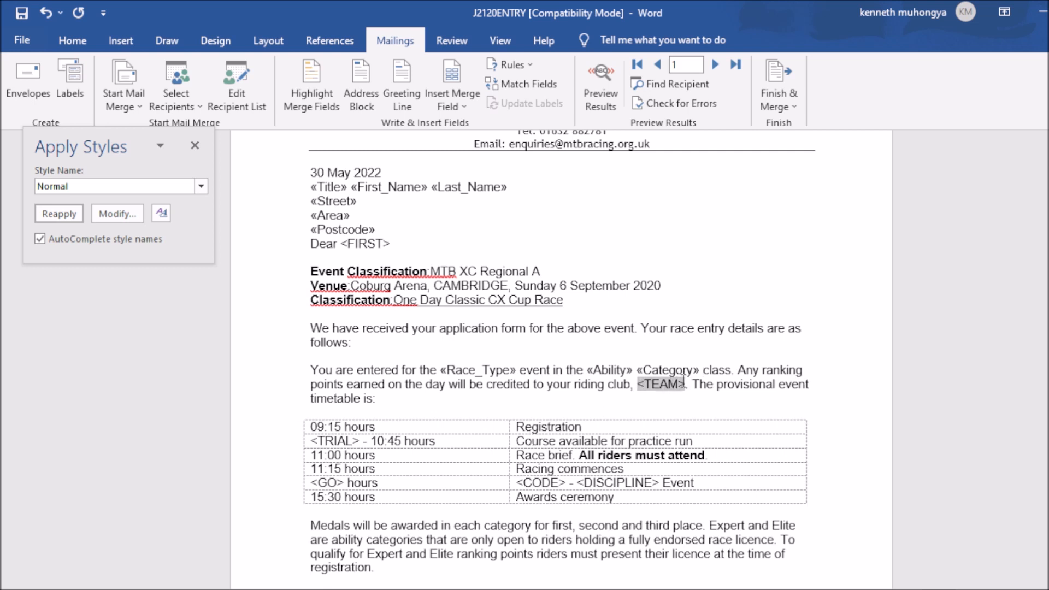
left_click(463, 110)
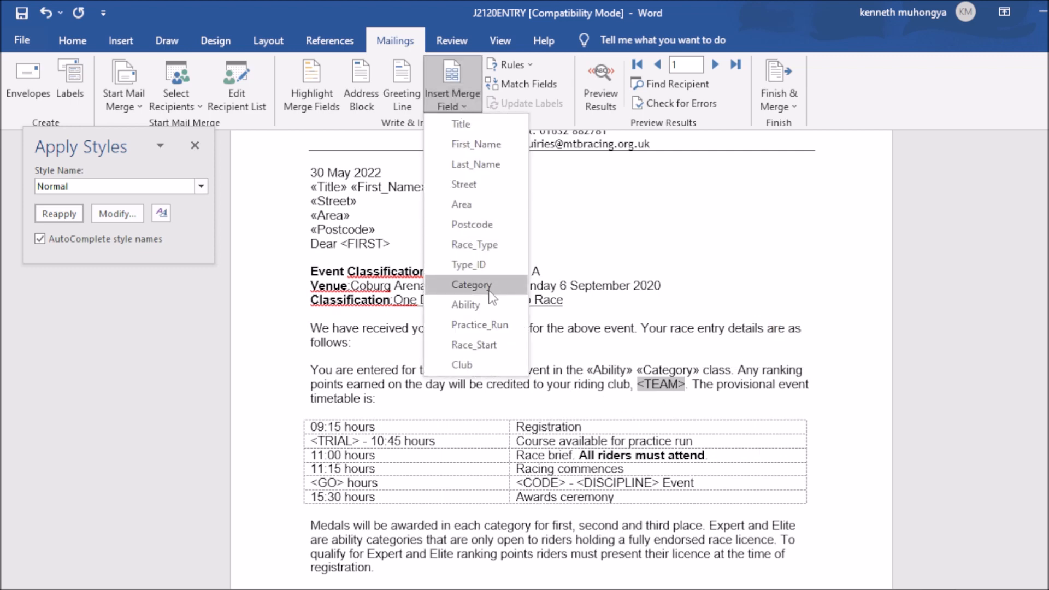
left_click(475, 364)
key("alt+Tab")
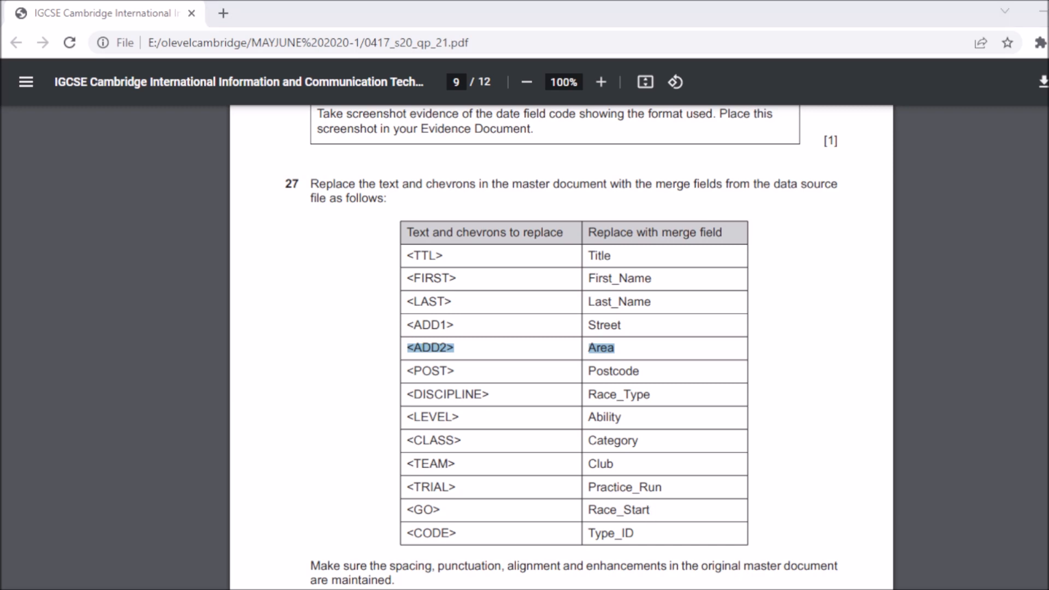
left_click(833, 574)
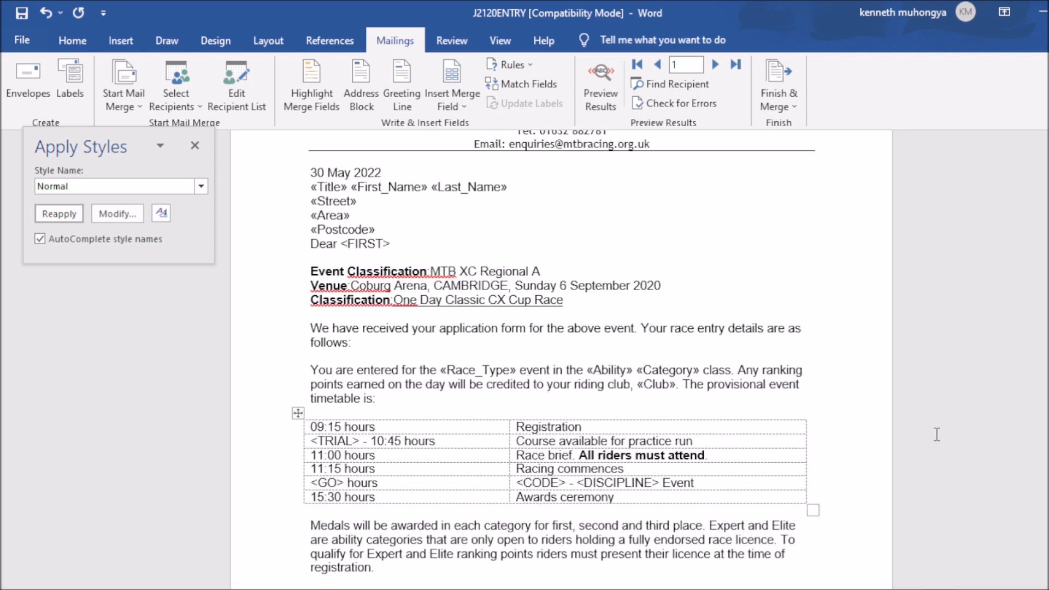
scroll(547, 356, "down", 8)
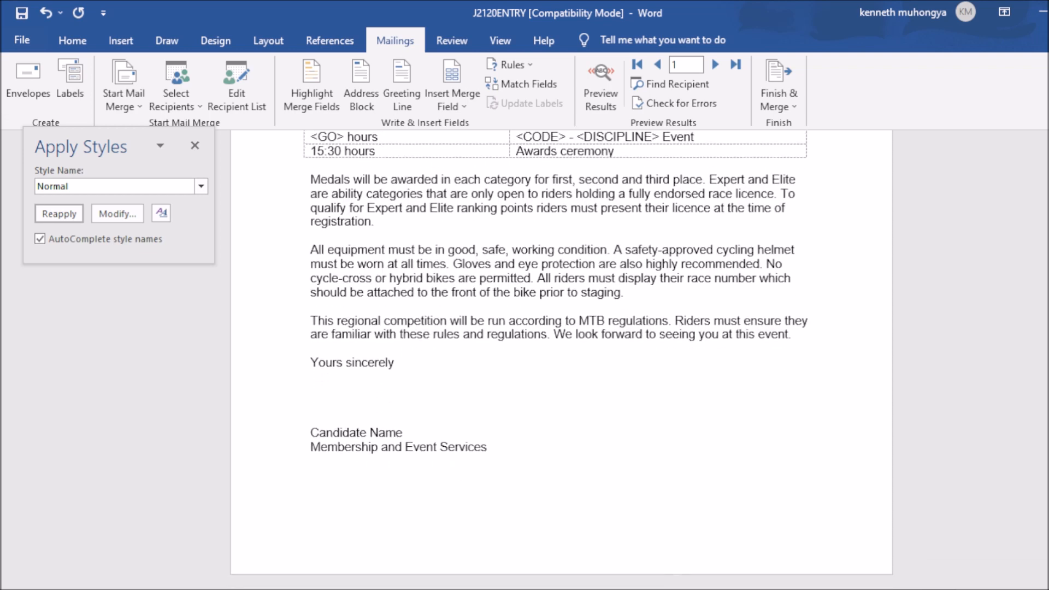
scroll(547, 355, "up", 6)
scroll(556, 358, "up", 3)
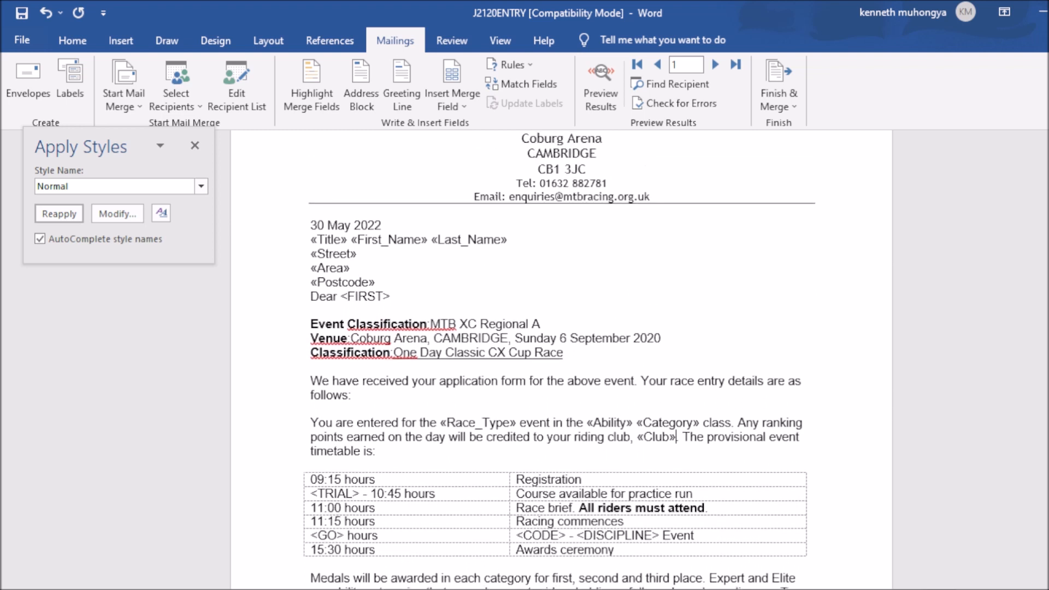
scroll(562, 358, "up", 1)
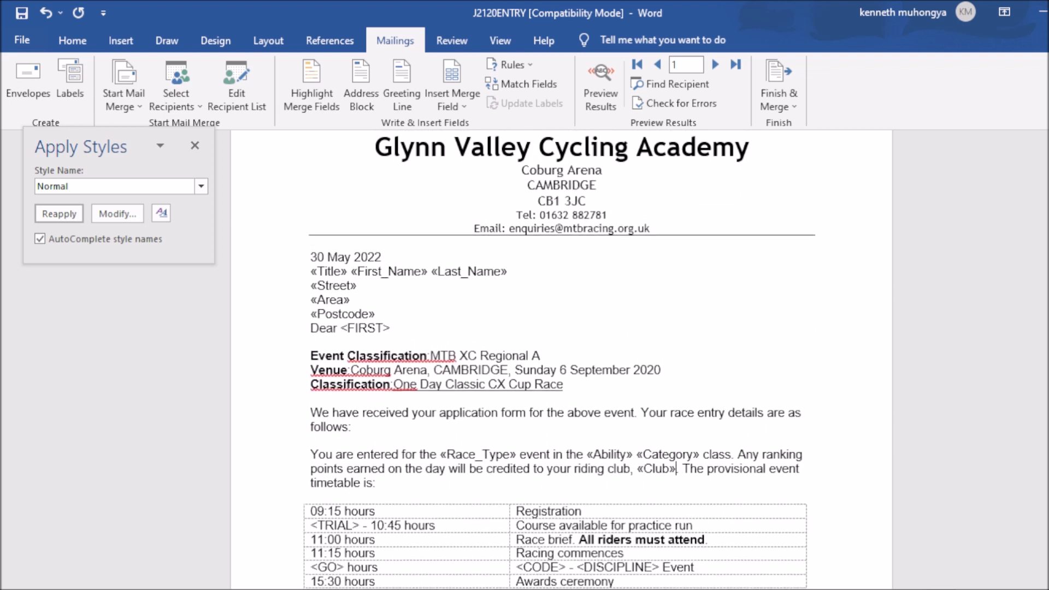
scroll(562, 358, "down", 2)
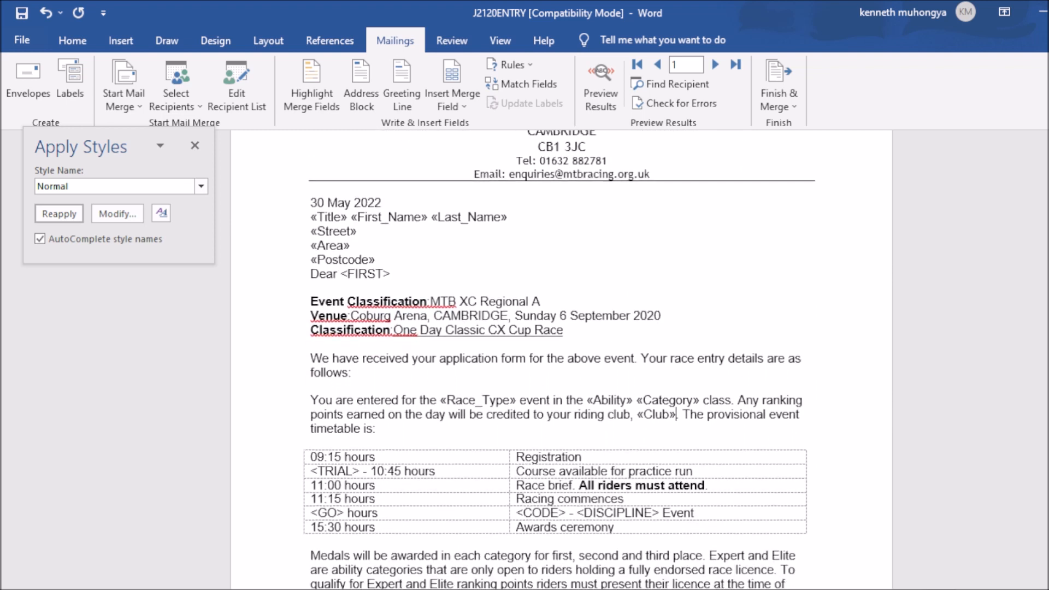
scroll(562, 358, "down", 2)
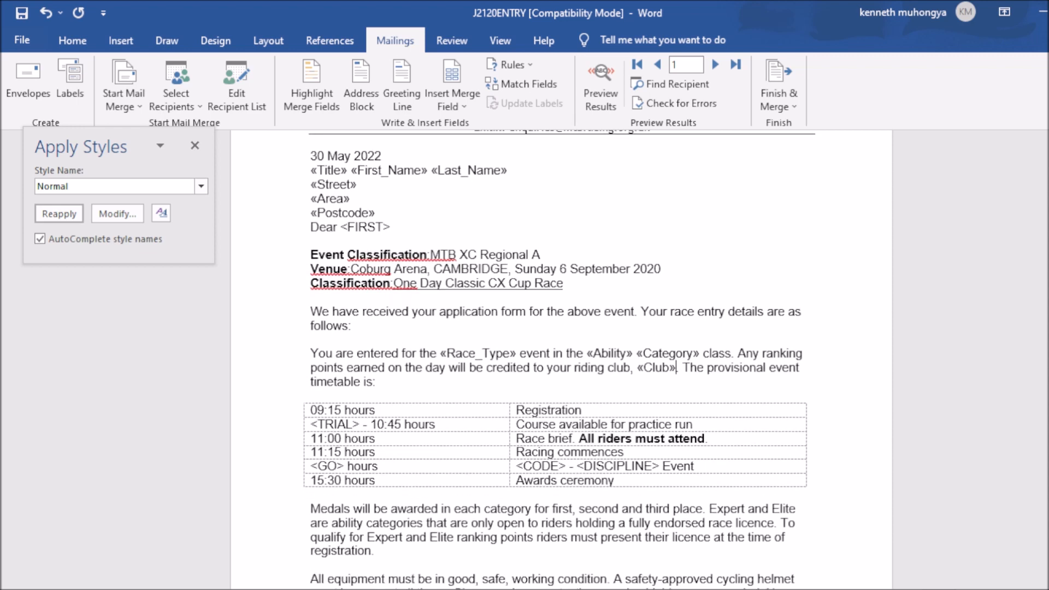
scroll(562, 358, "down", 2)
scroll(562, 358, "down", 3)
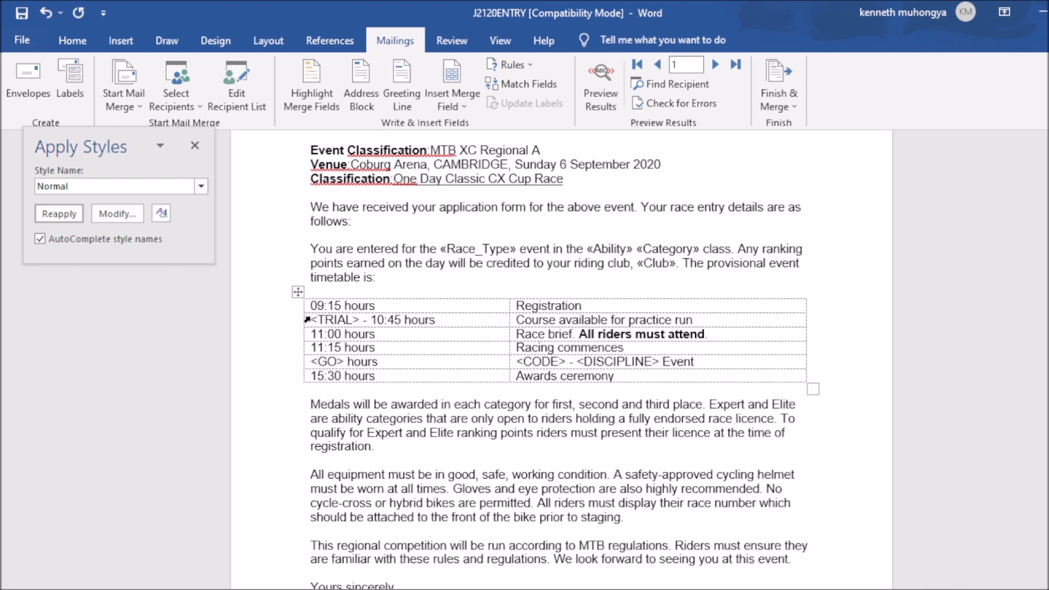
Step: Replace the timetable's <TRIAL> and <GO> with «Practice_Run» and «Race_Start» merge fields
left_click_drag(313, 320, 360, 319)
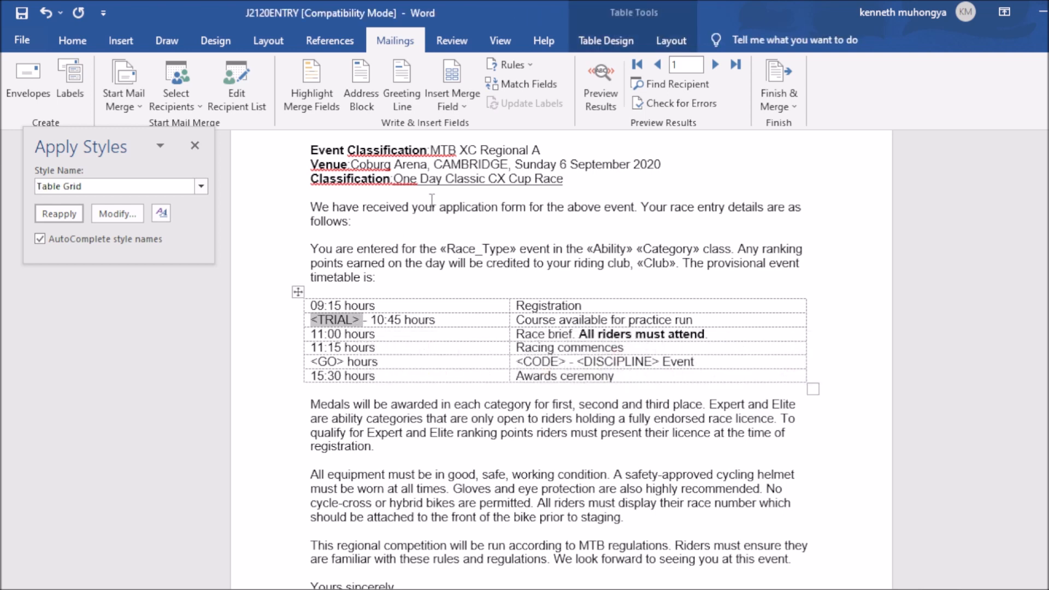
left_click(461, 104)
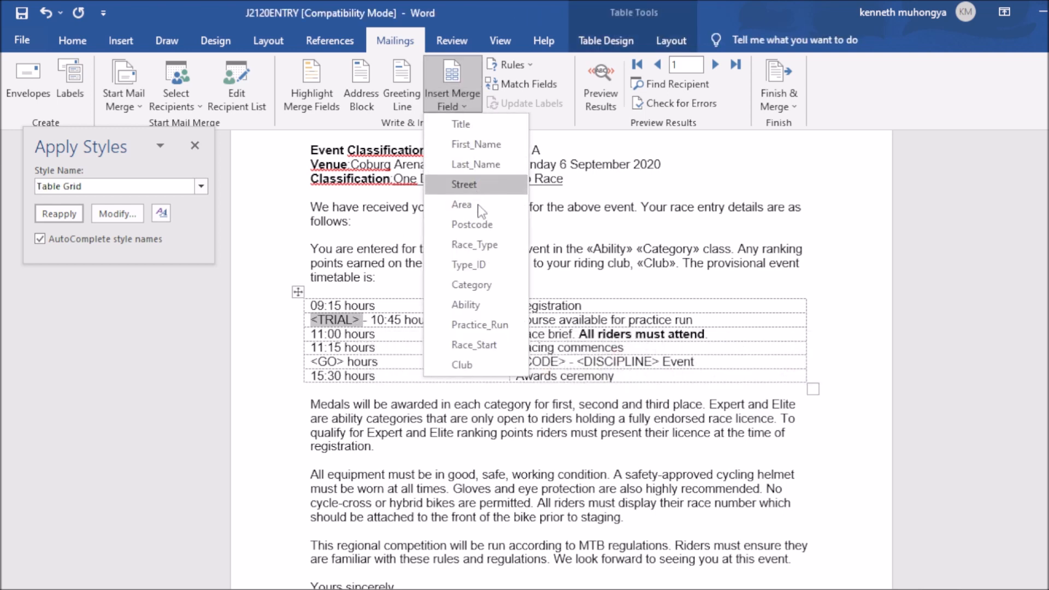
left_click(486, 328)
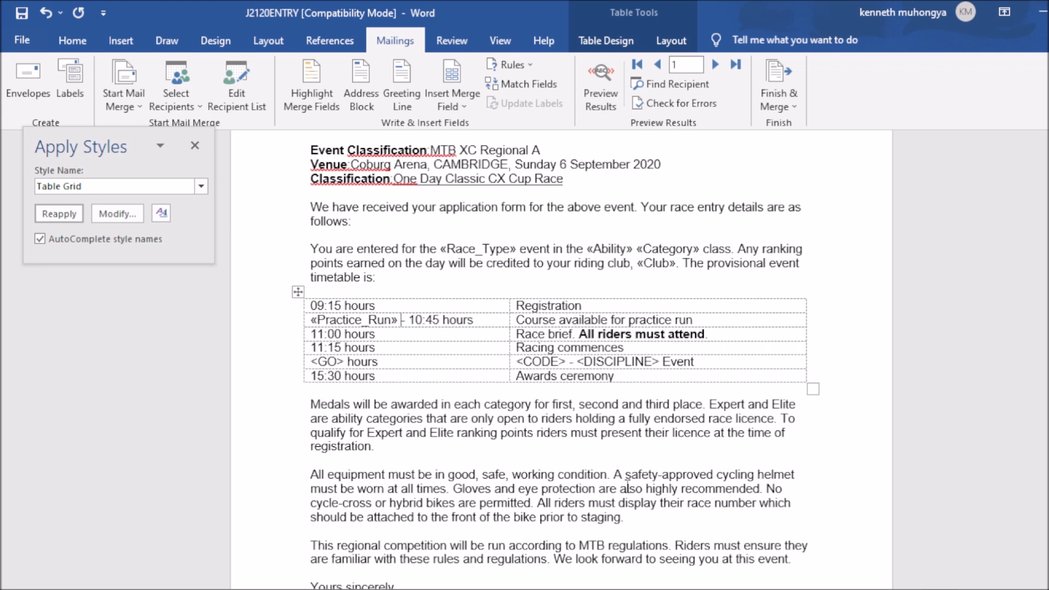
key("alt+Tab")
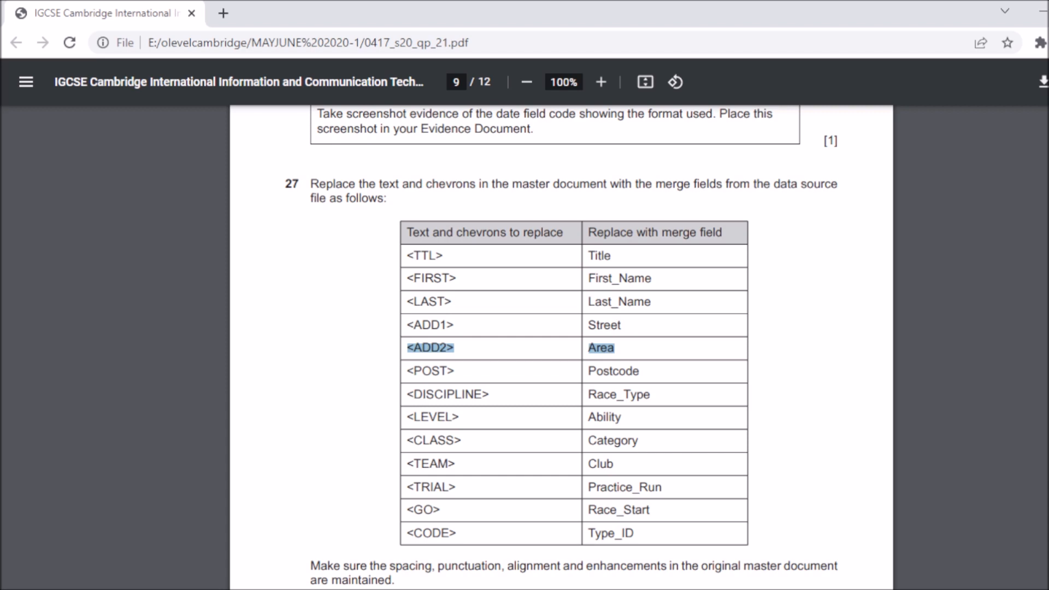
key("alt+Tab")
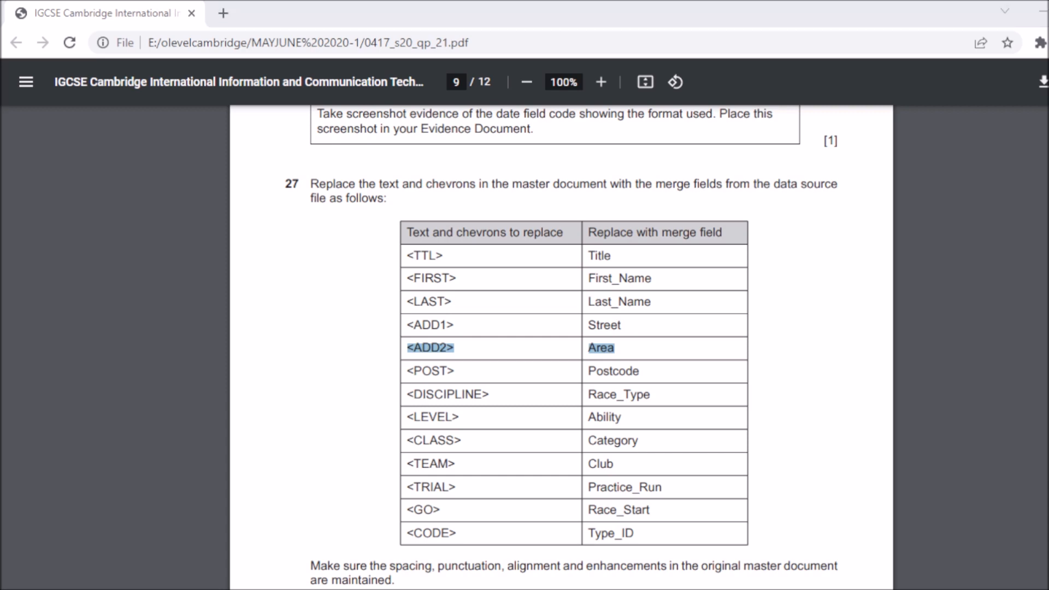
key("alt+Tab")
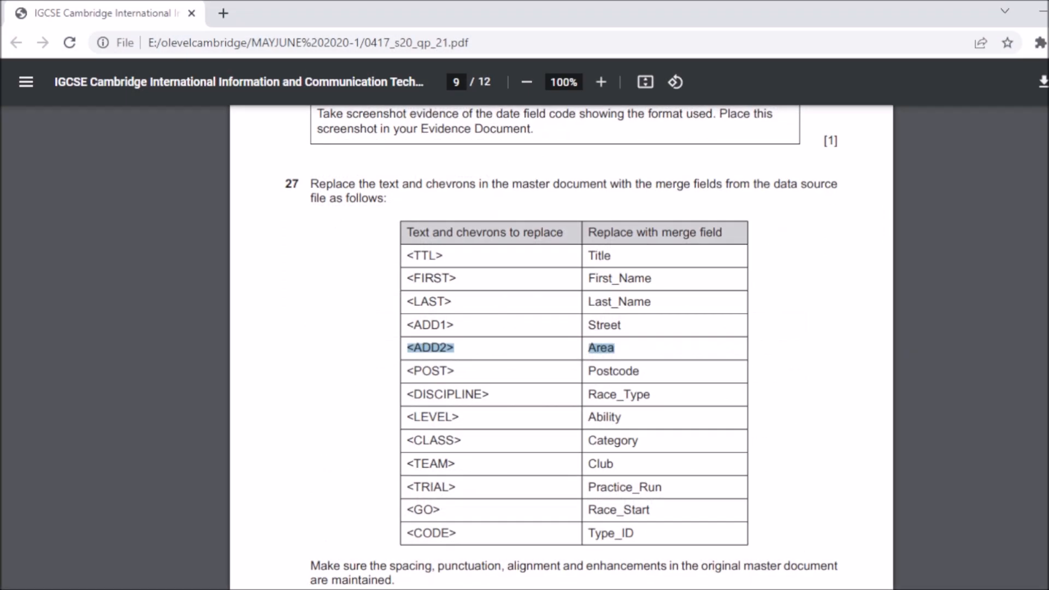
key("alt+Tab")
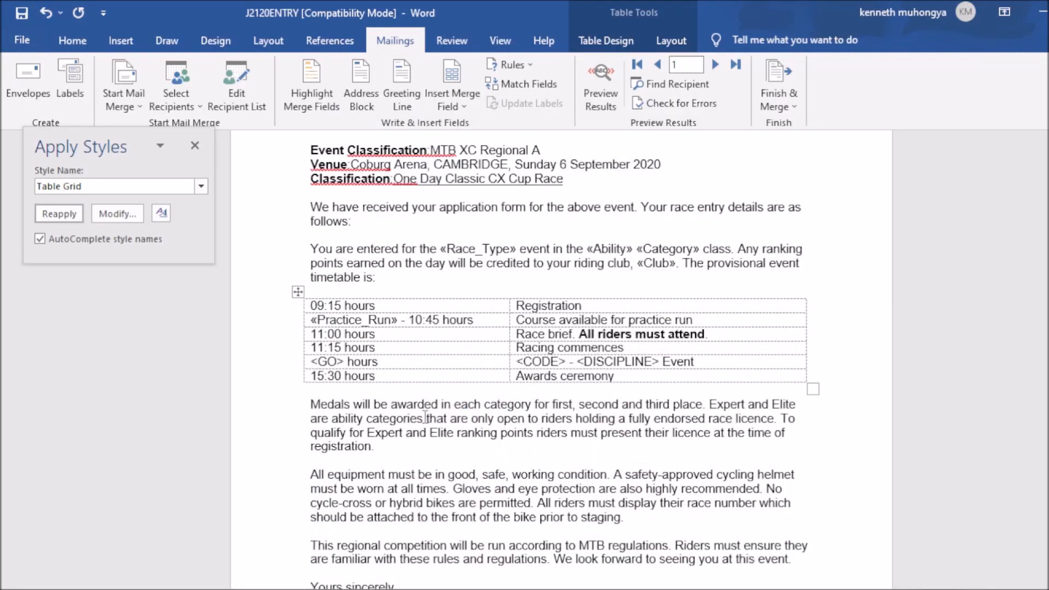
left_click_drag(347, 361, 311, 361)
left_click(453, 97)
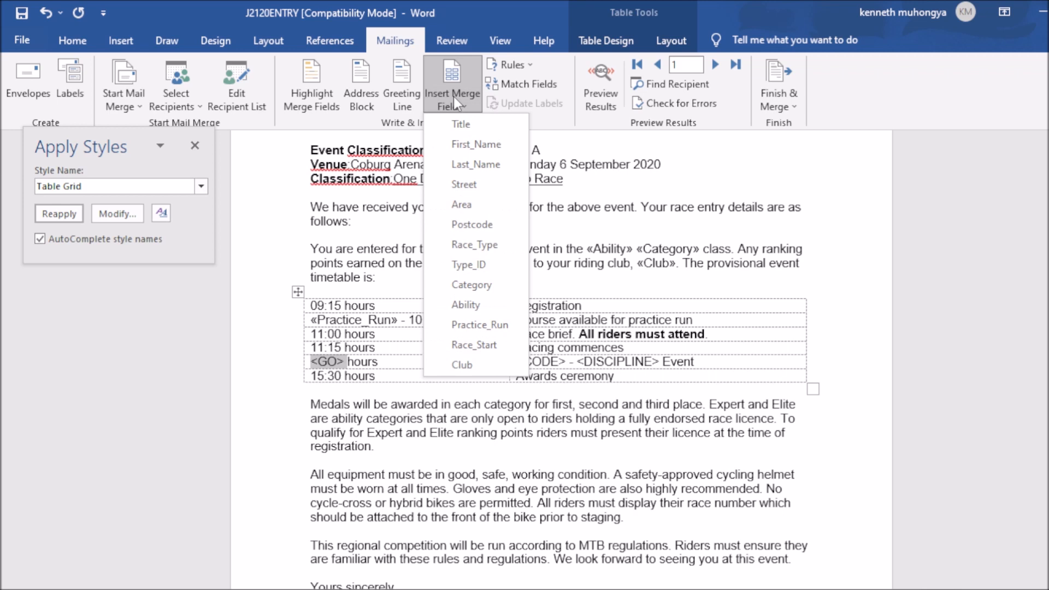
left_click(496, 350)
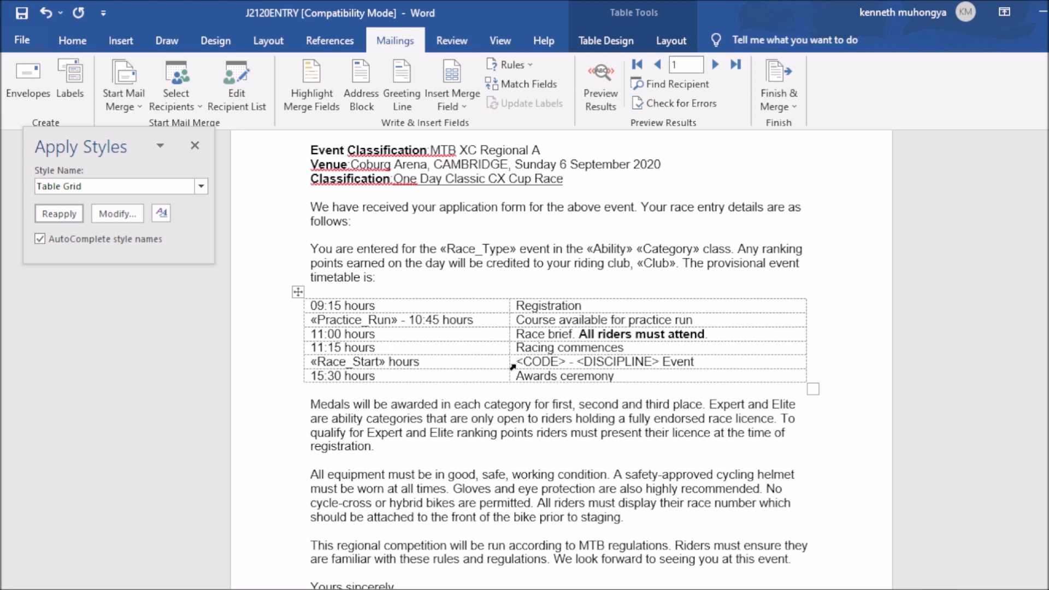
Step: Replace the timetable's <CODE> and <DISCIPLINE> with «Type_ID» and «Race_Type» merge fields
left_click_drag(517, 361, 565, 359)
left_click(457, 107)
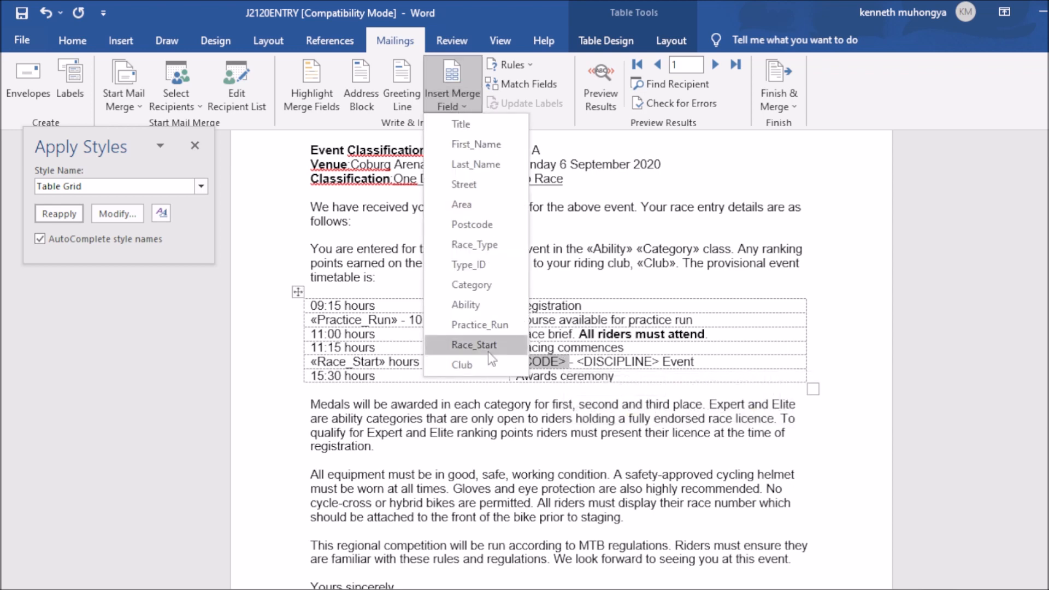
left_click(477, 262)
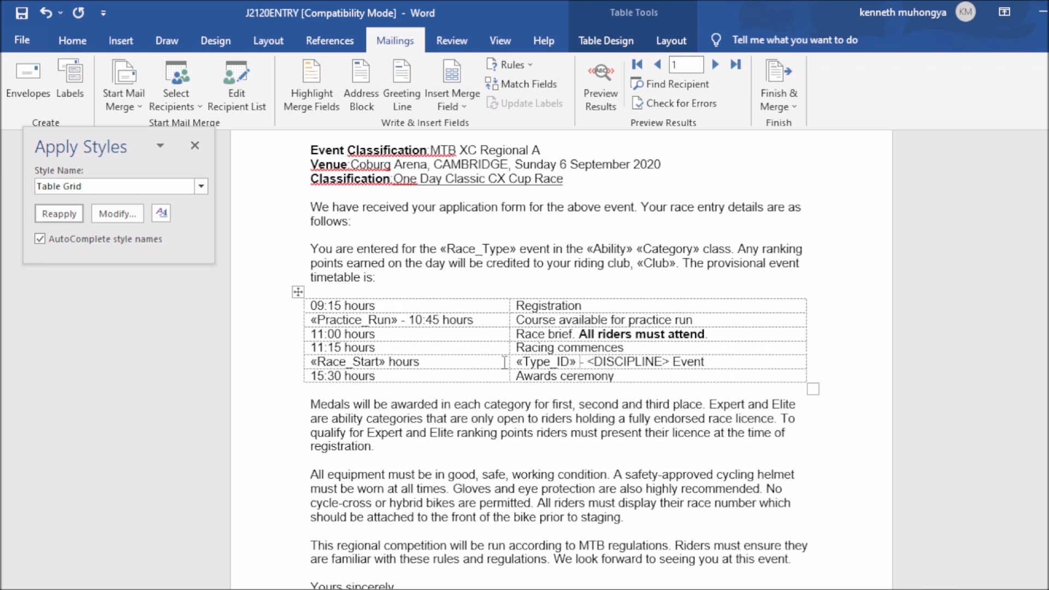
key("alt+Tab")
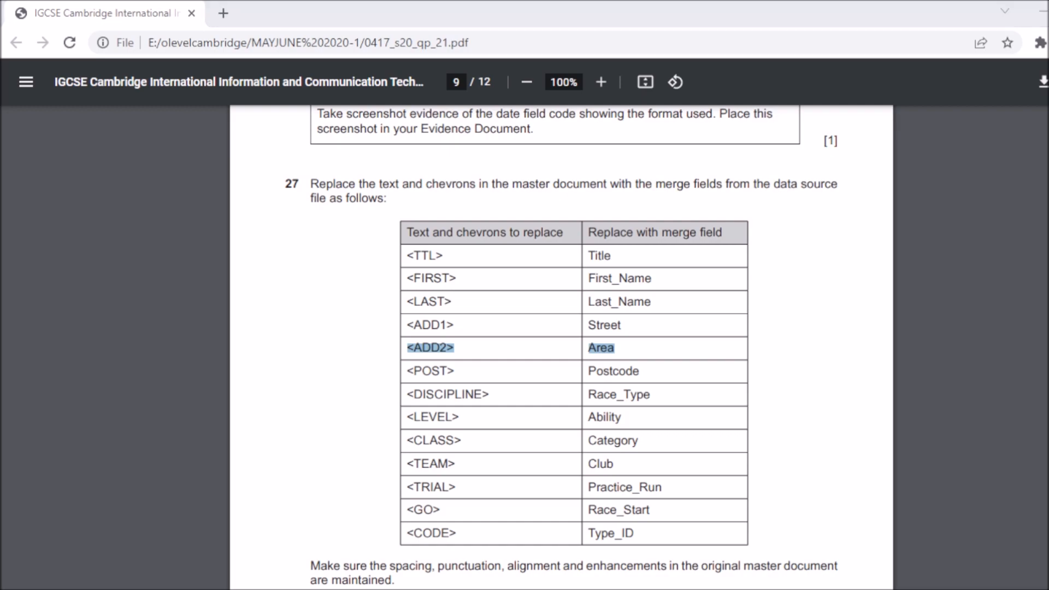
key("alt+Tab")
key("alt+Tab")
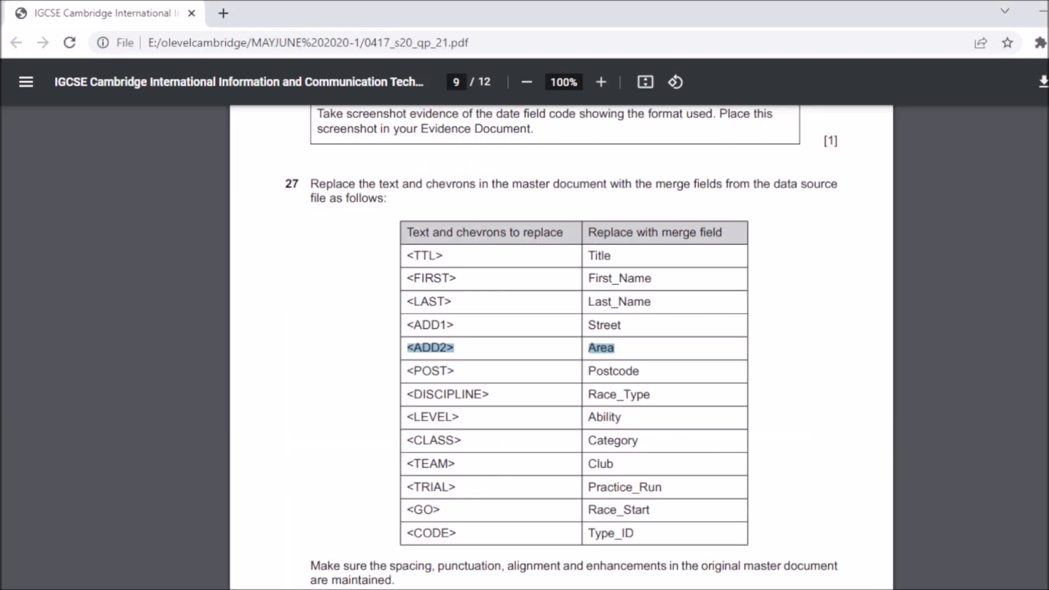
key("alt+Tab")
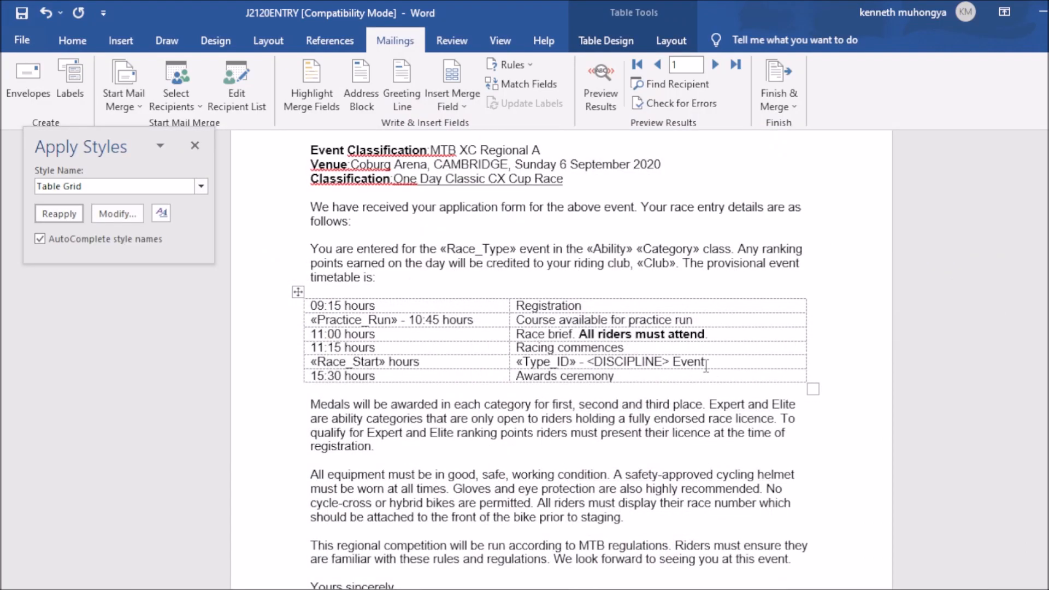
left_click_drag(588, 363, 670, 360)
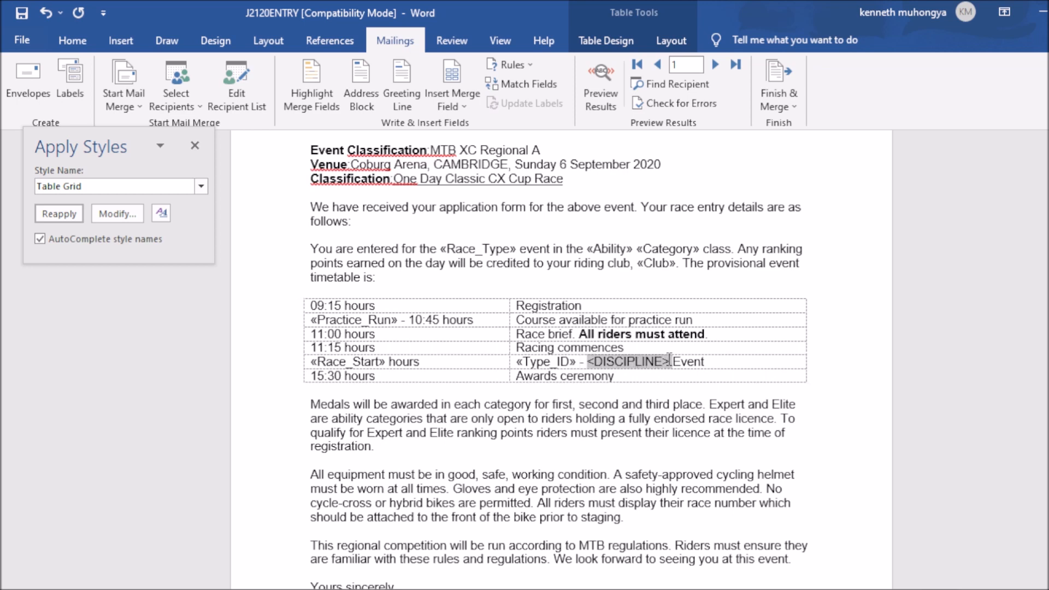
left_click(451, 107)
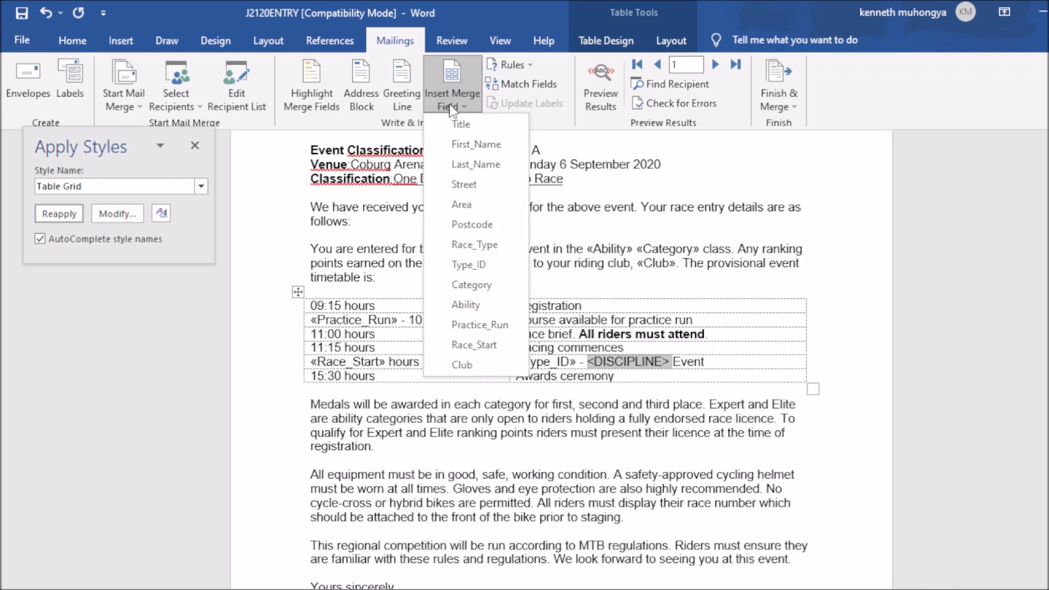
left_click(485, 244)
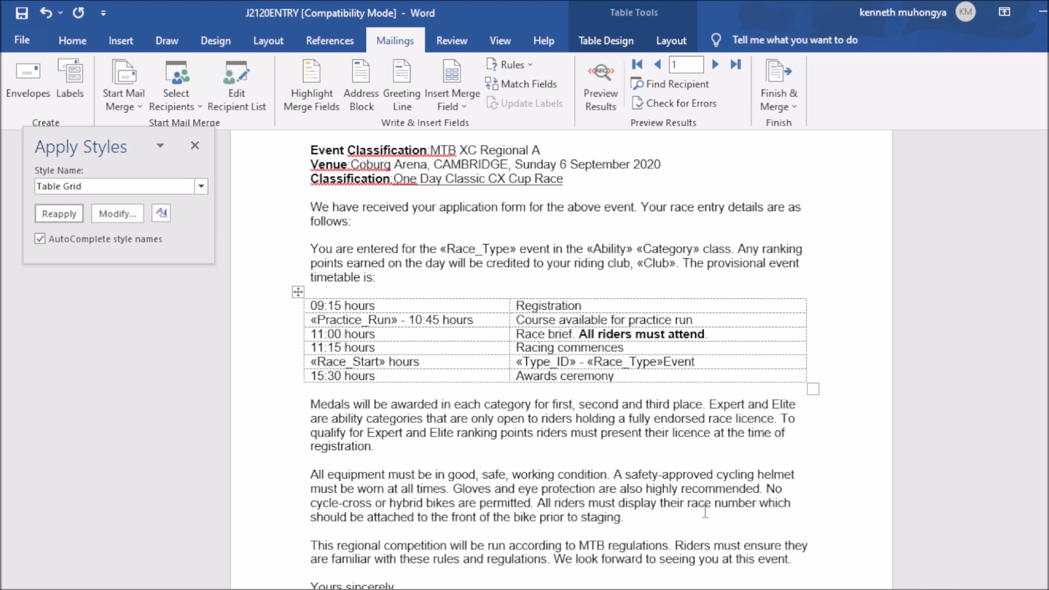
scroll(547, 355, "down", 3)
scroll(546, 355, "up", 2)
scroll(547, 355, "up", 2)
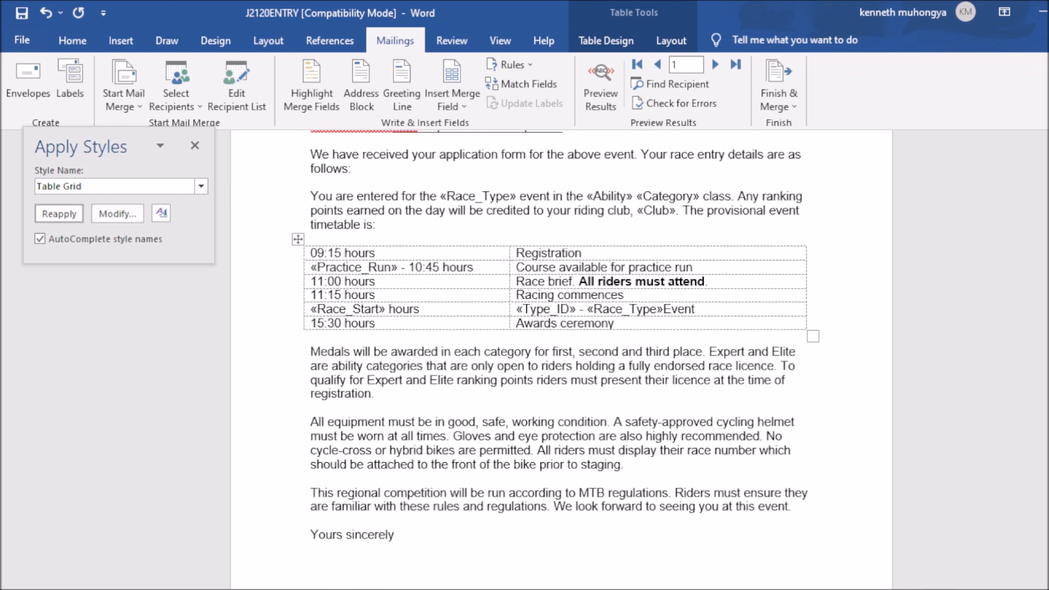
scroll(546, 355, "up", 4)
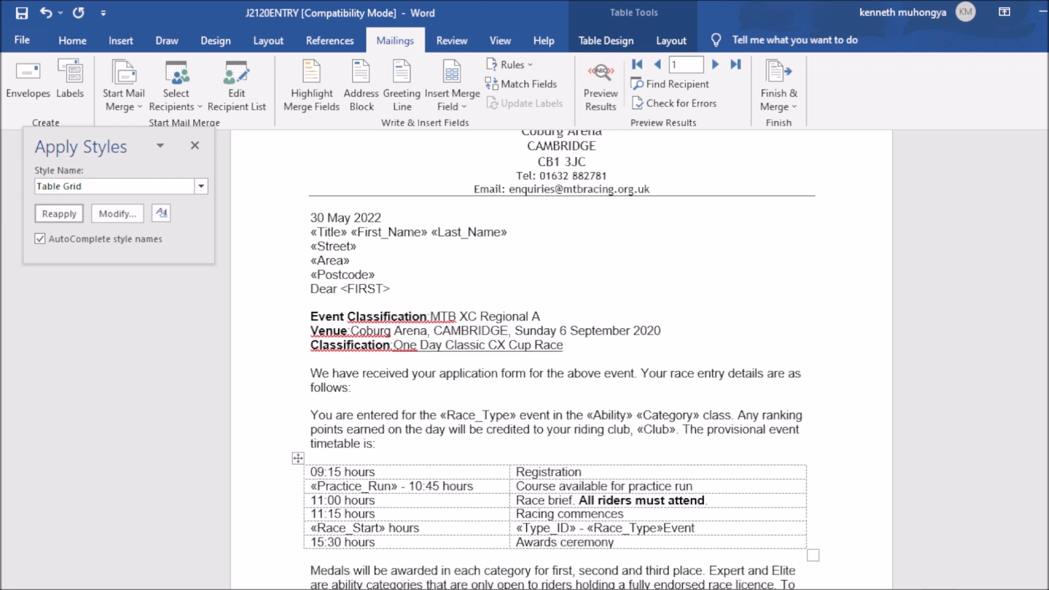
scroll(561, 361, "up", 1)
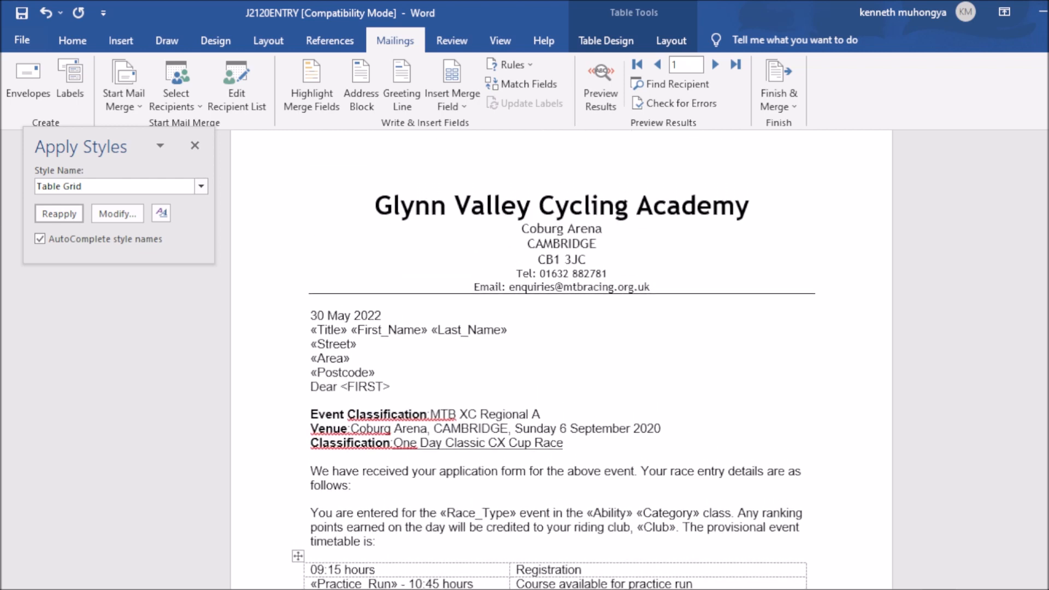
scroll(562, 361, "up", 1)
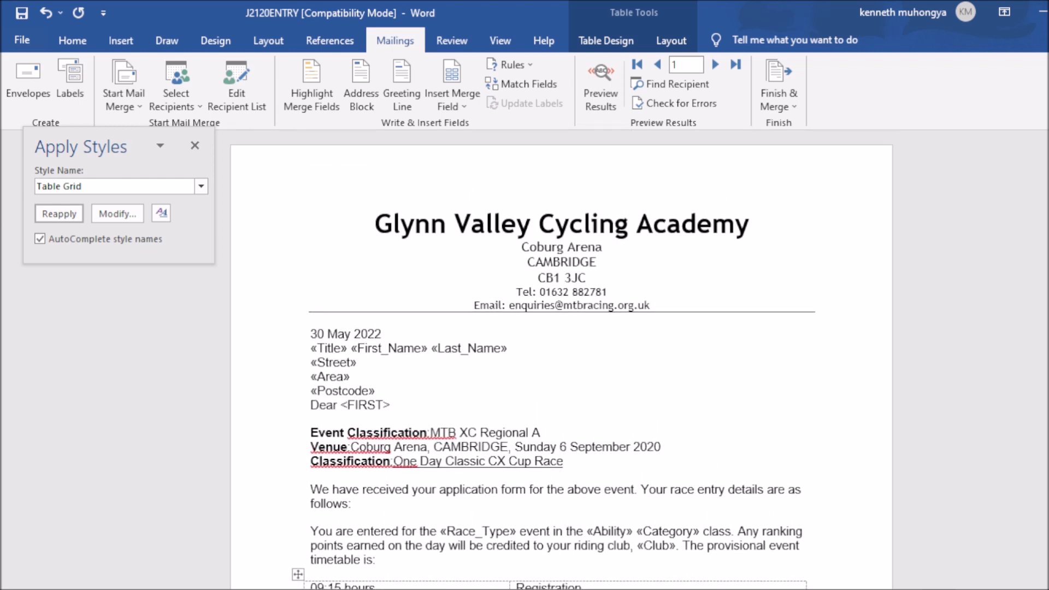
scroll(556, 360, "down", 5)
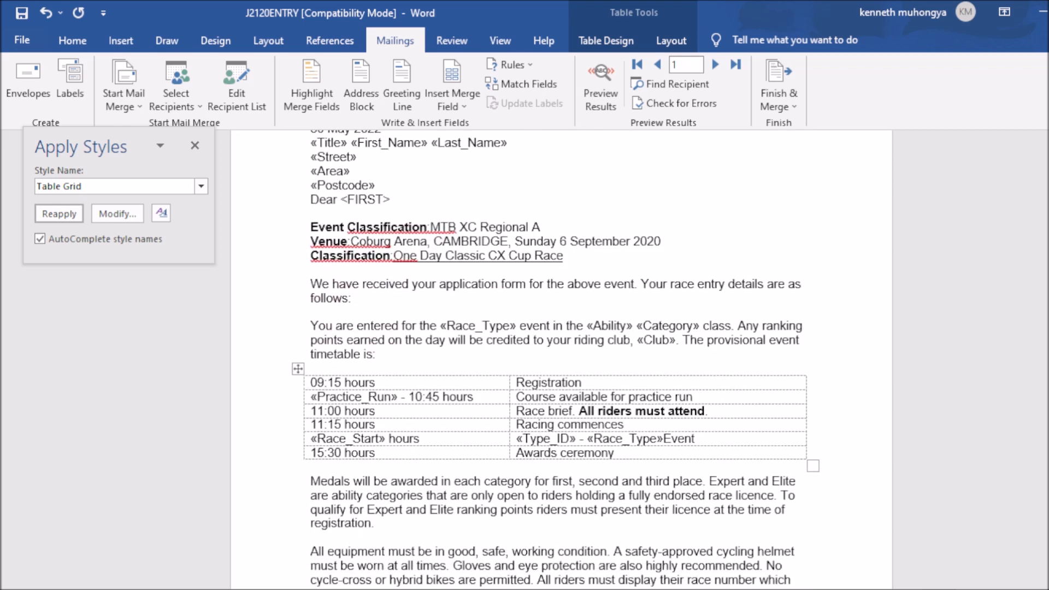
scroll(556, 361, "down", 5)
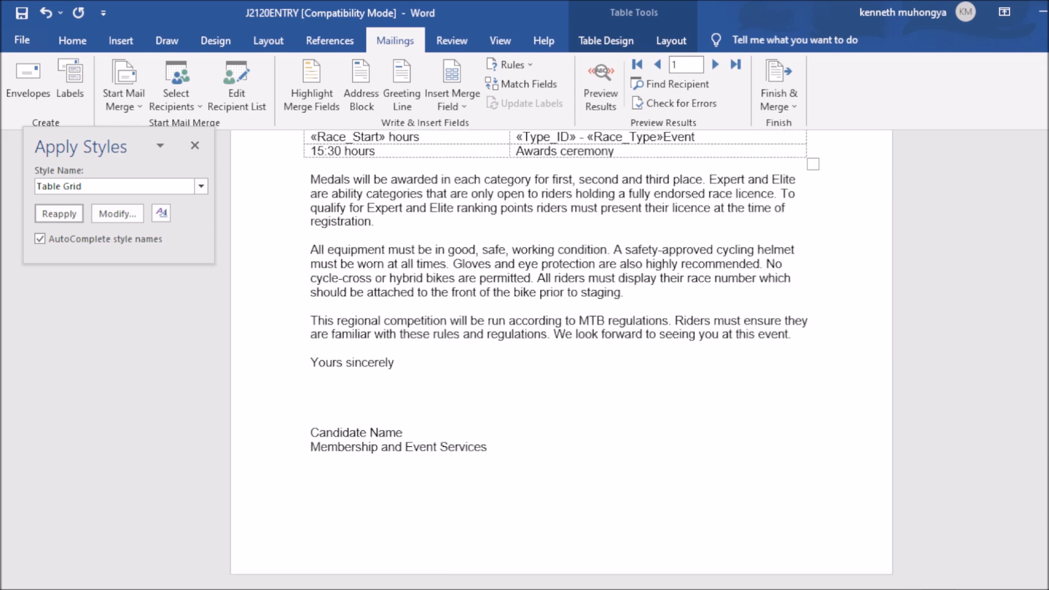
left_click(770, 589)
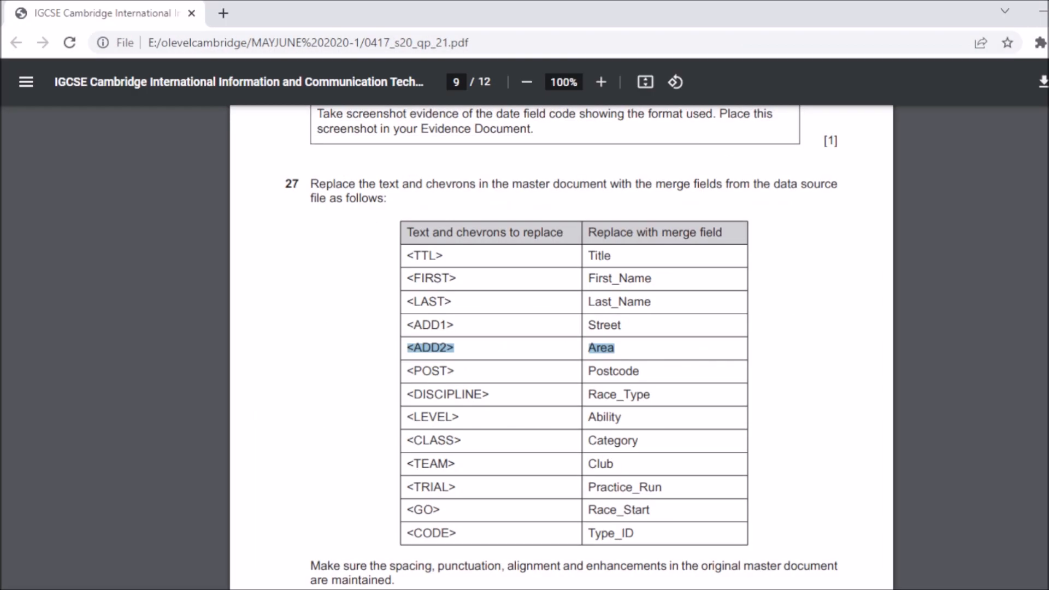
left_click(616, 589)
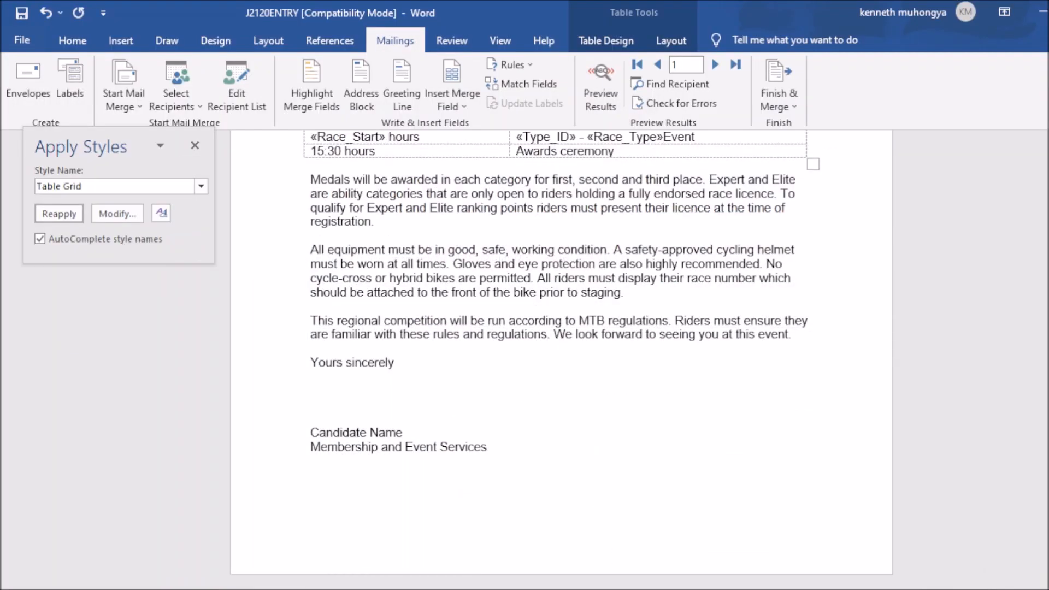
scroll(562, 361, "up", 1)
scroll(912, 306, "up", 8)
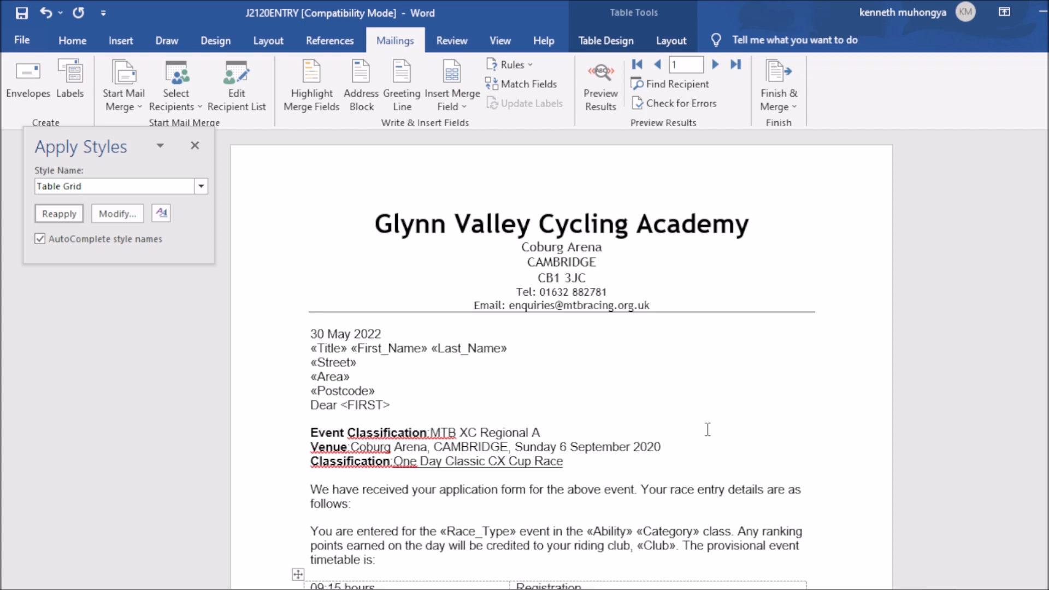
Step: Replace <FIRST> after Dear with the «First_Name» merge field
left_click_drag(341, 408, 392, 405)
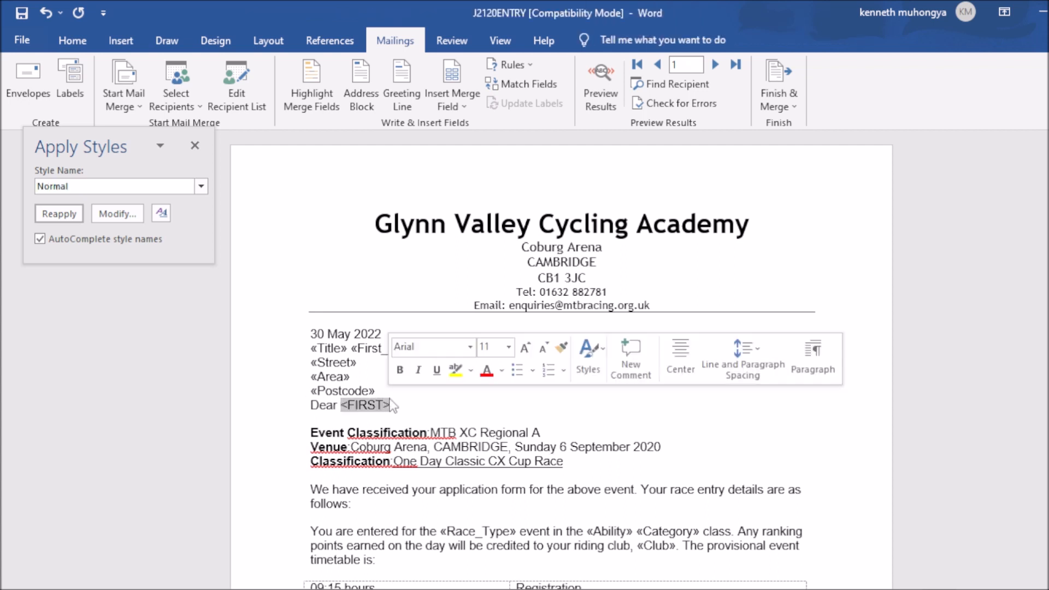
left_click(471, 104)
left_click(472, 143)
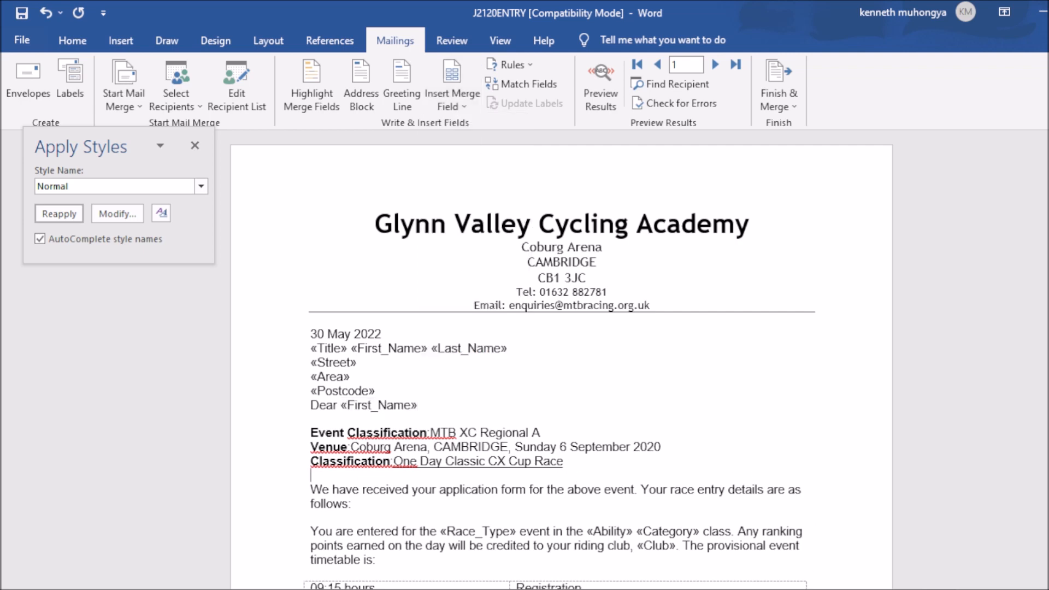
key("alt+Tab")
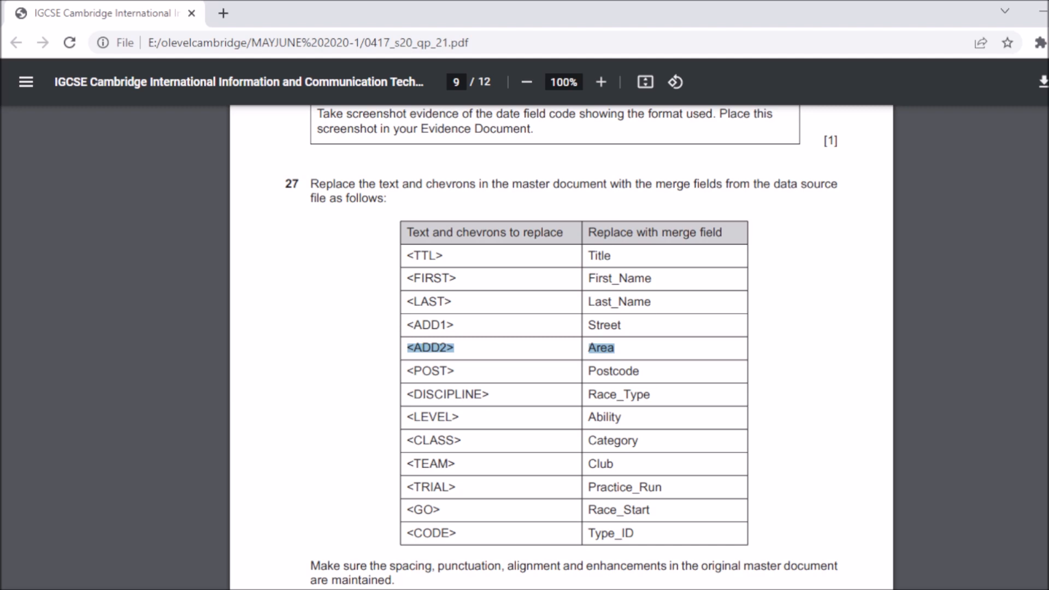
Step: Scroll the exam paper to questions 28–29, then return to the J2120ENTRY letter
scroll(561, 348, "down", 10)
scroll(561, 347, "up", 6)
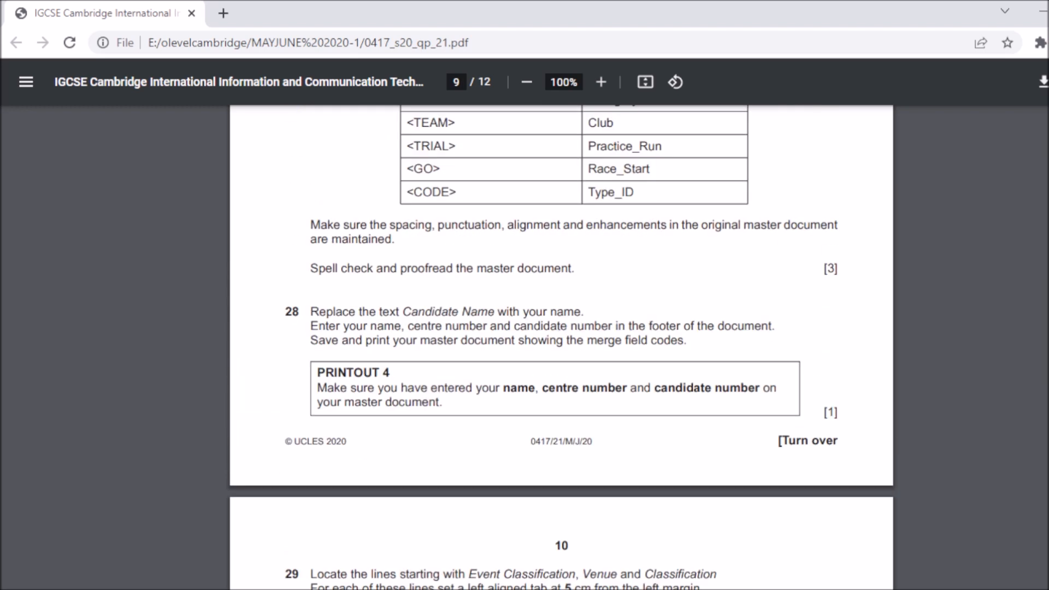
scroll(561, 348, "up", 1)
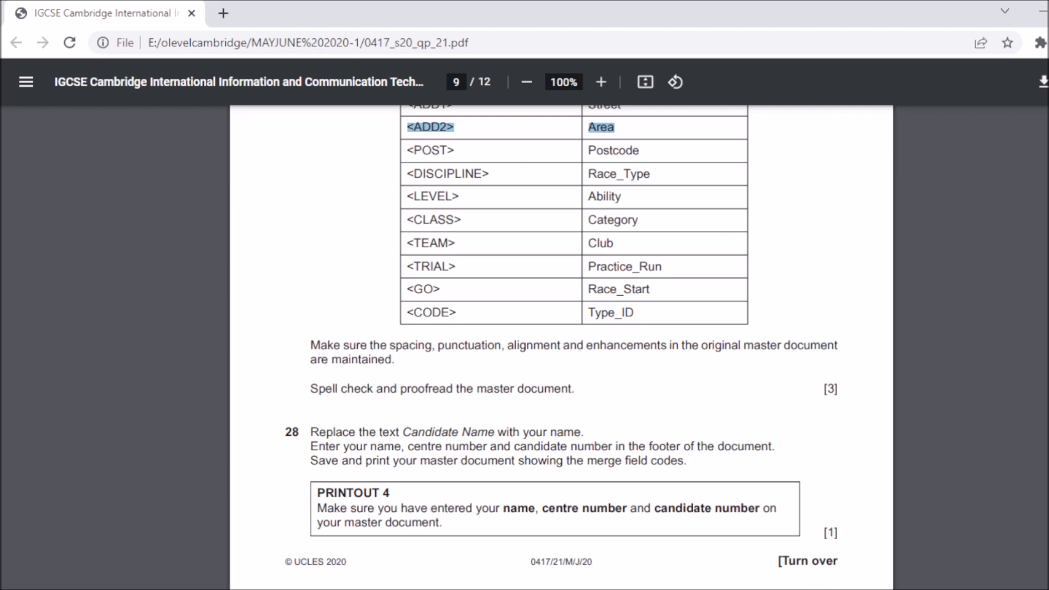
left_click(550, 282)
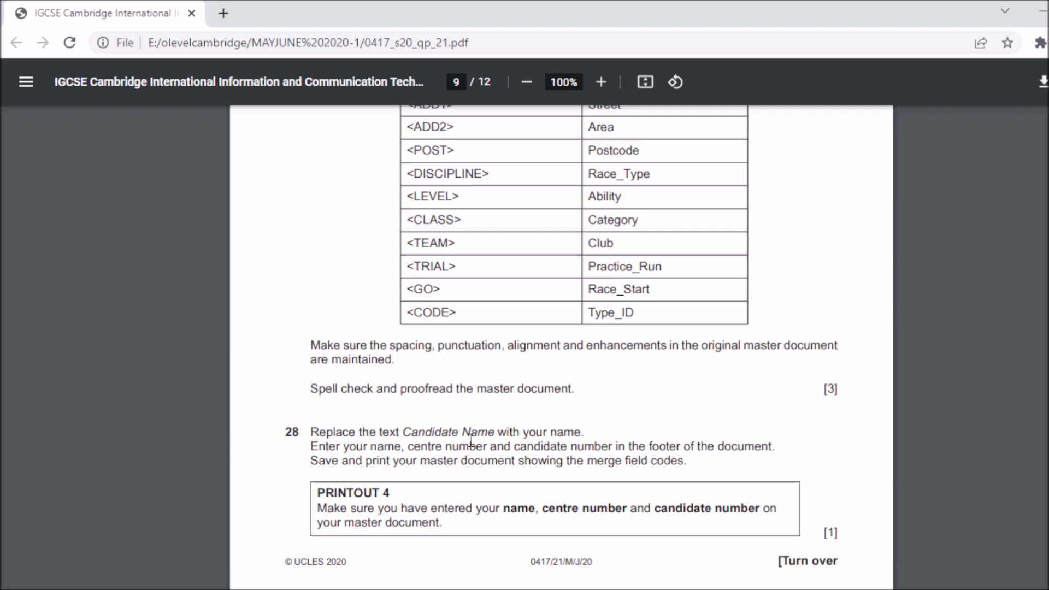
scroll(562, 348, "down", 4)
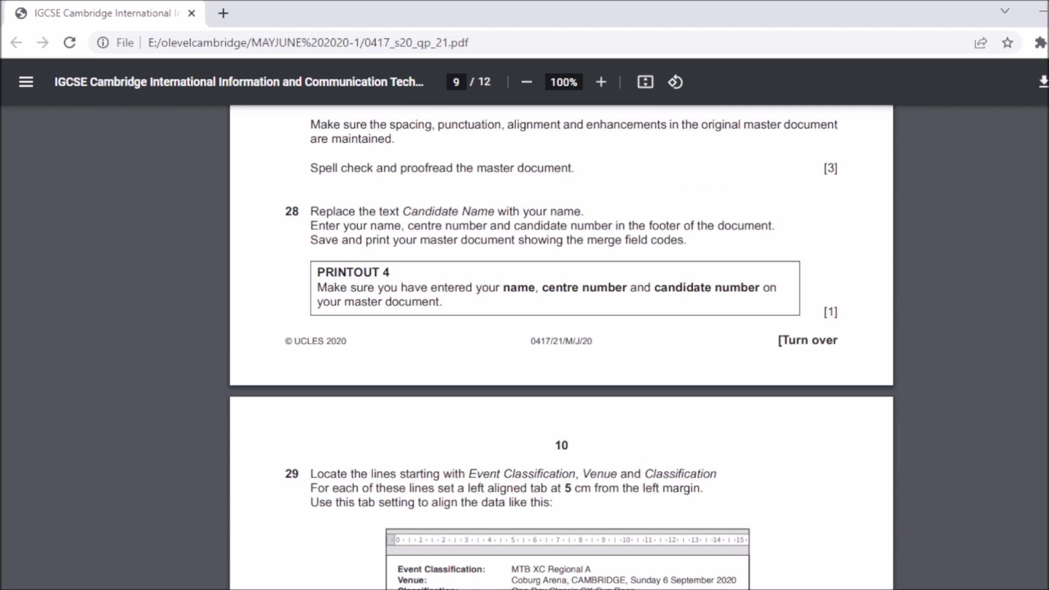
scroll(562, 354, "down", 1)
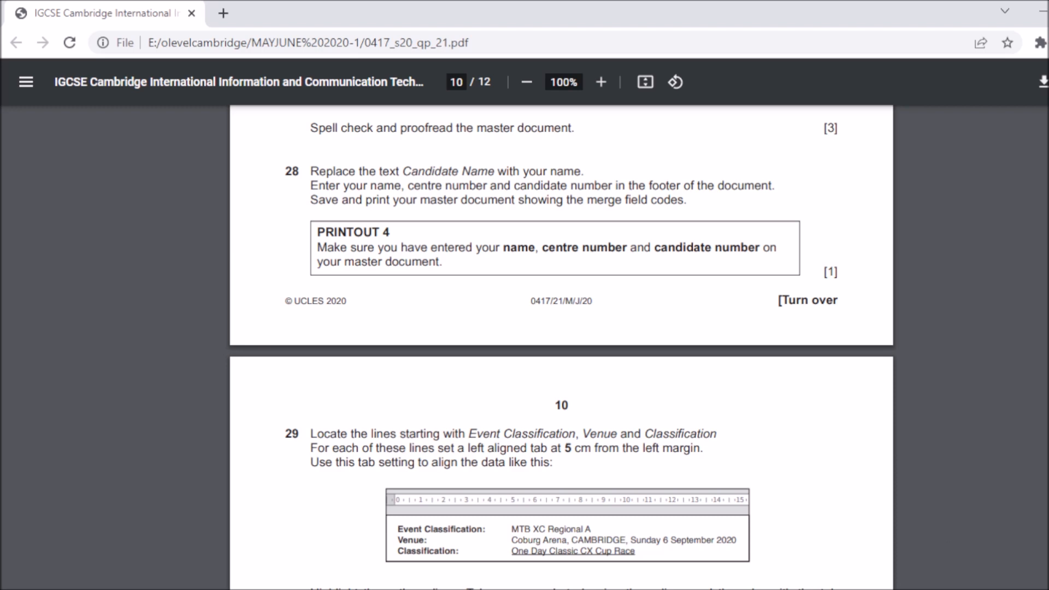
mouse_move(759, 589)
left_click(880, 555)
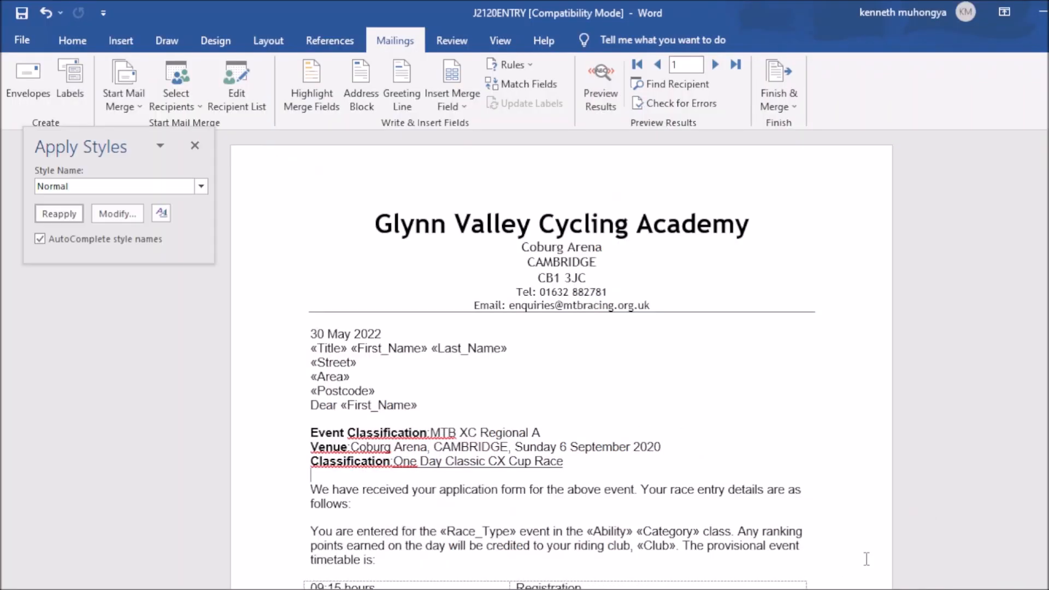
Step: Replace 'Candidate Name' in the sign-off with the candidate's own name
scroll(562, 361, "down", 4)
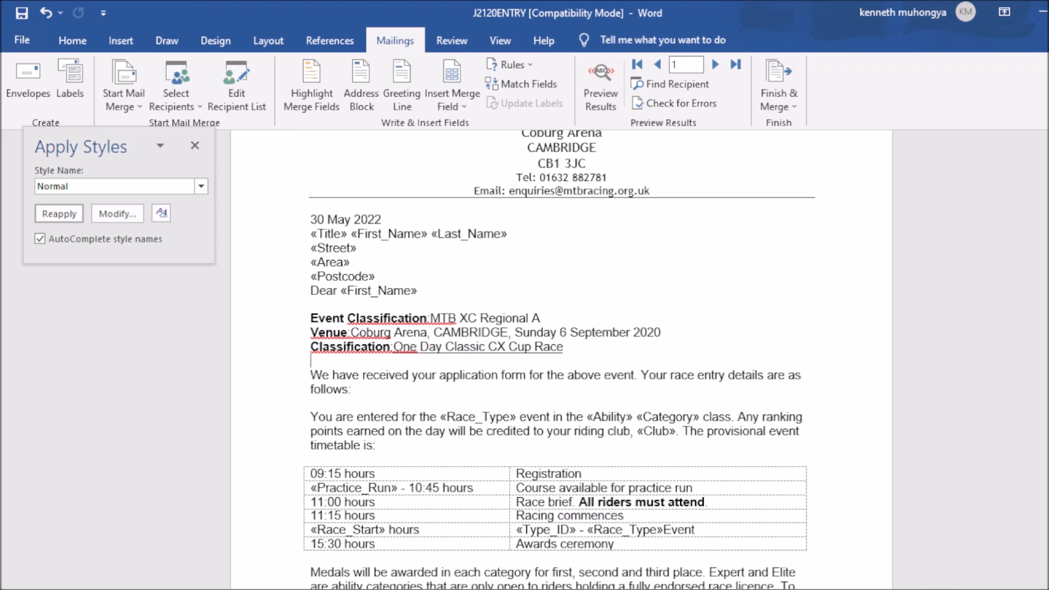
scroll(562, 361, "down", 3)
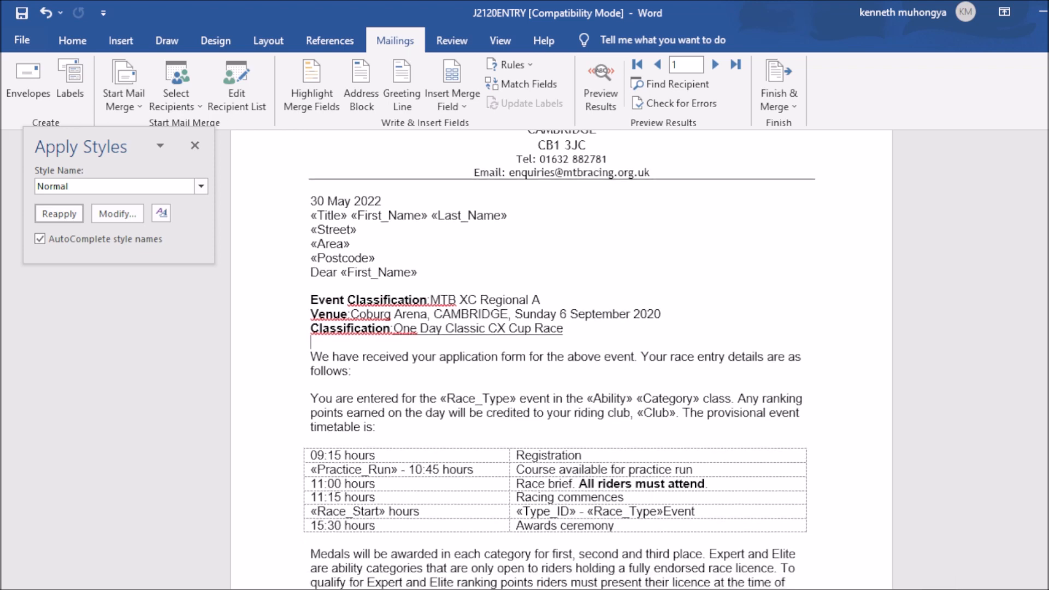
scroll(562, 361, "down", 6)
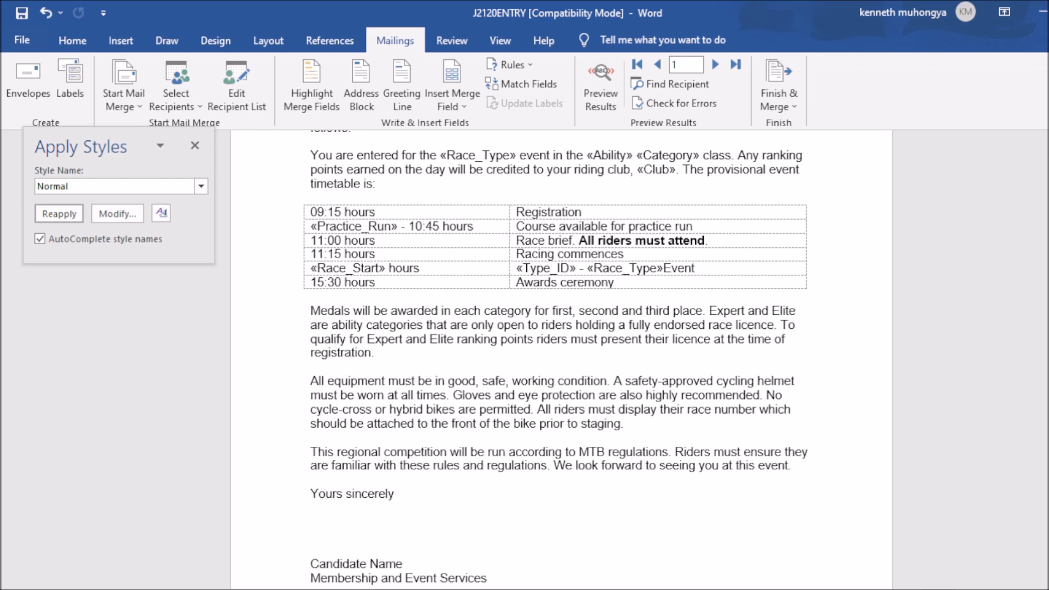
scroll(562, 361, "down", 5)
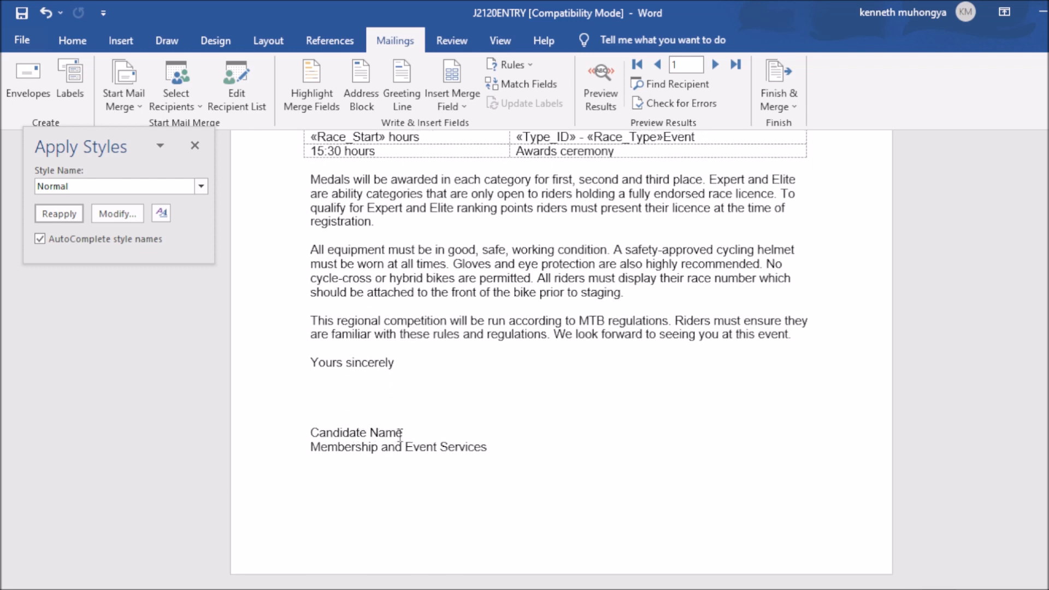
left_click_drag(390, 435, 316, 440)
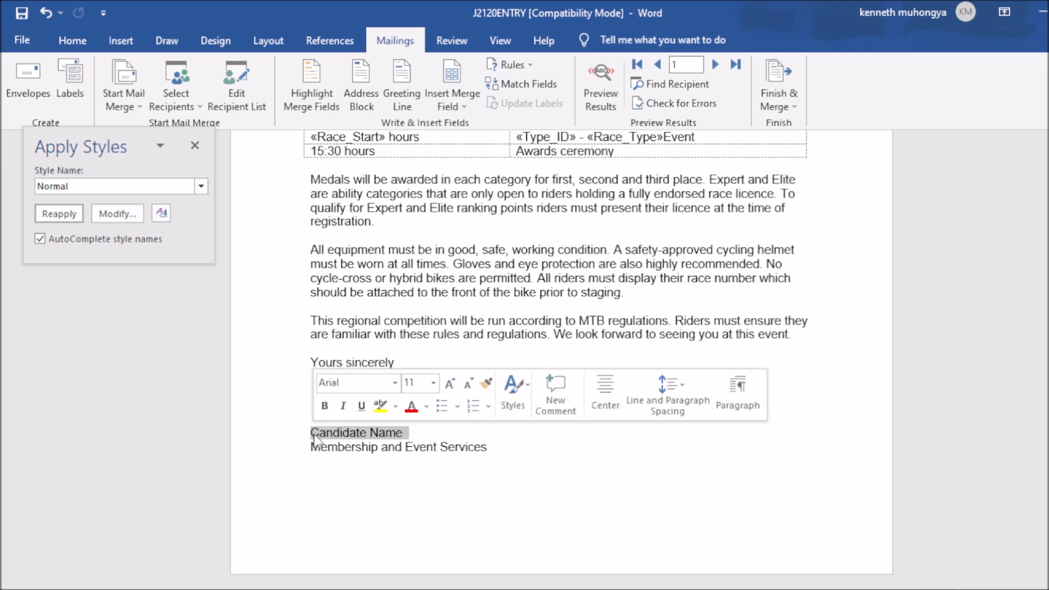
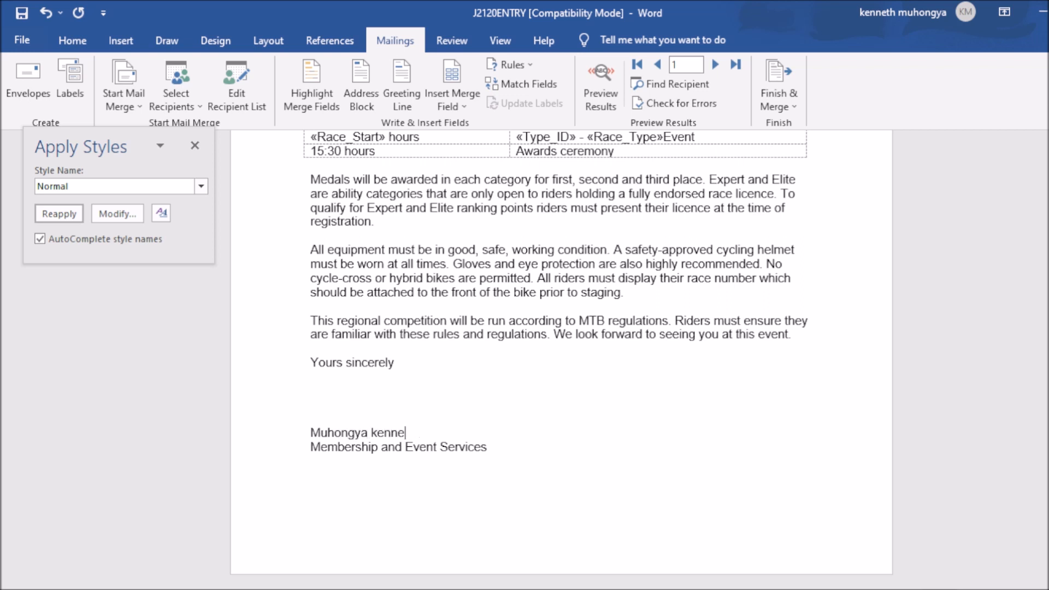
type("th")
key("alt+Tab")
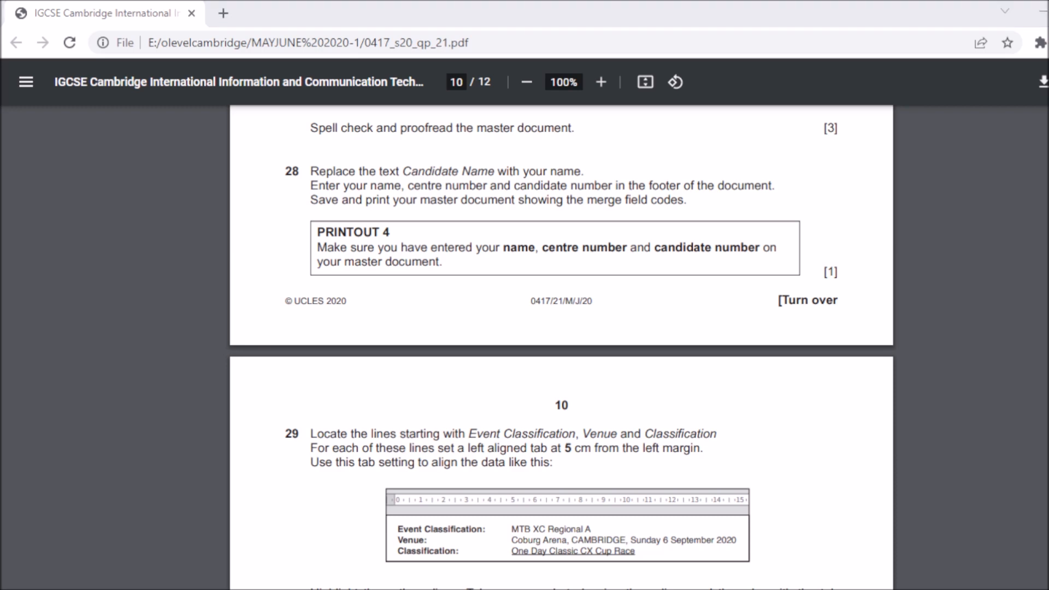
mouse_move(760, 588)
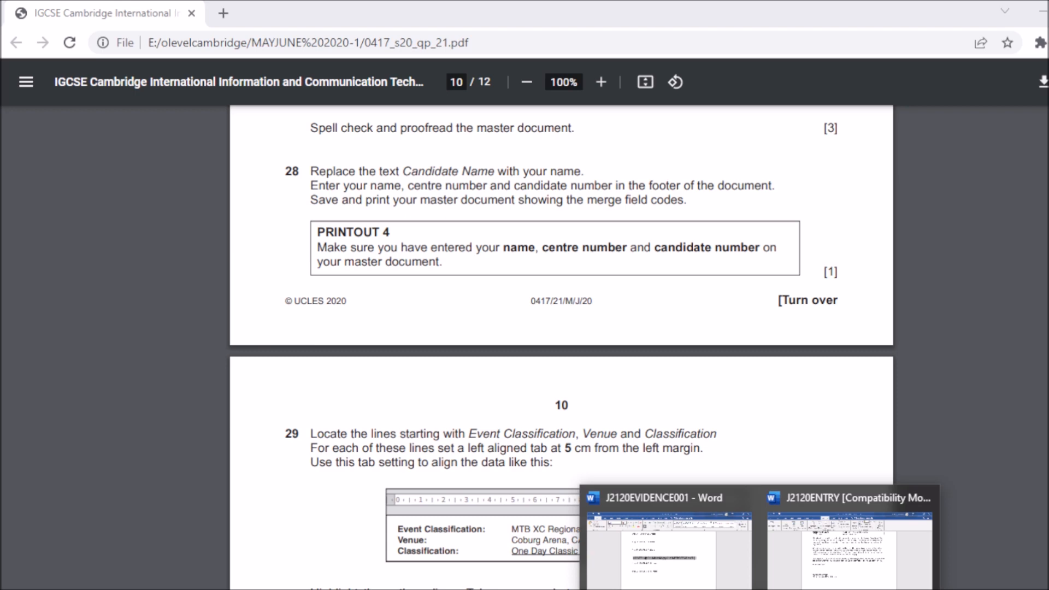
left_click(705, 568)
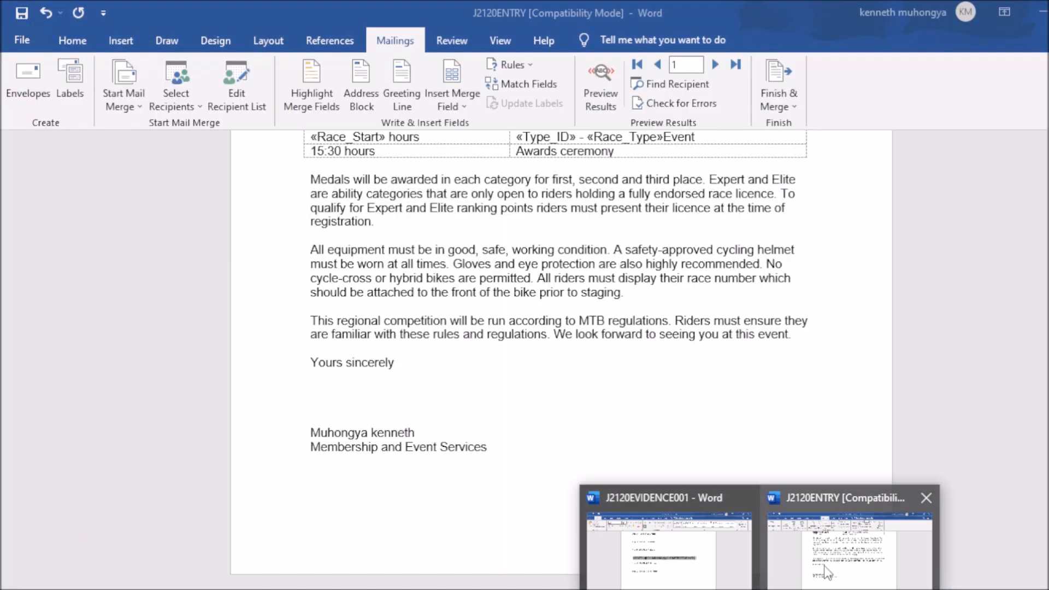
left_click(825, 566)
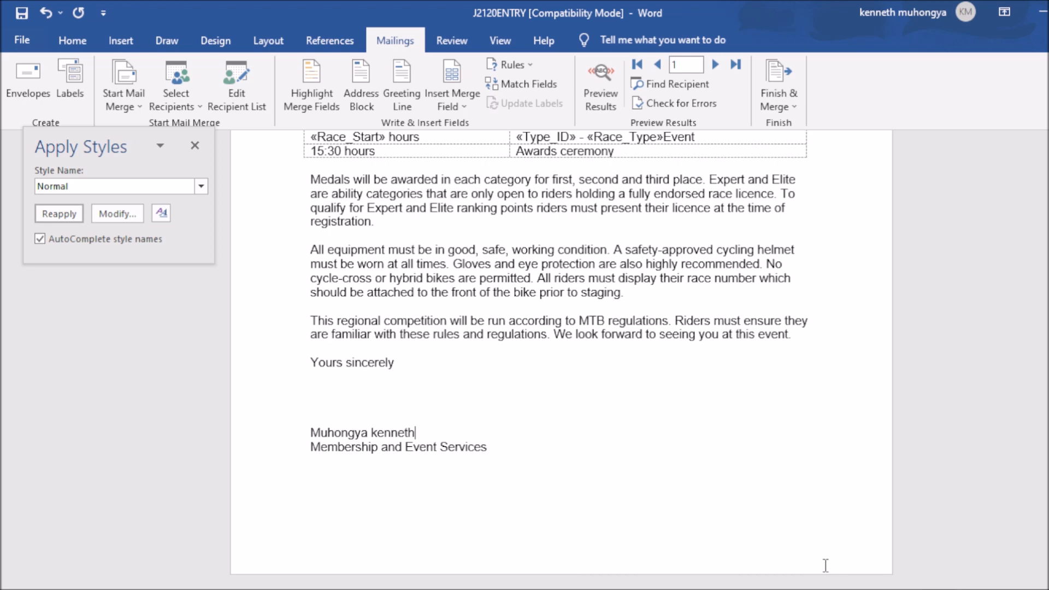
Step: Toggle the 30 May 2022 date to show its DATE field code
key("ctrl+Home")
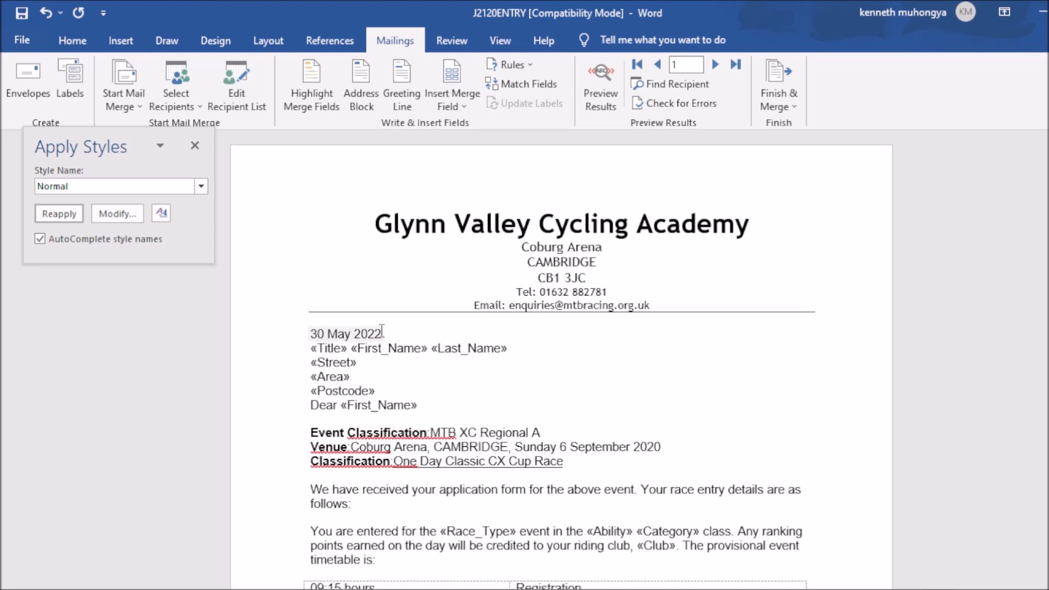
left_click(332, 335)
left_click_drag(333, 335, 311, 336)
right_click(320, 336)
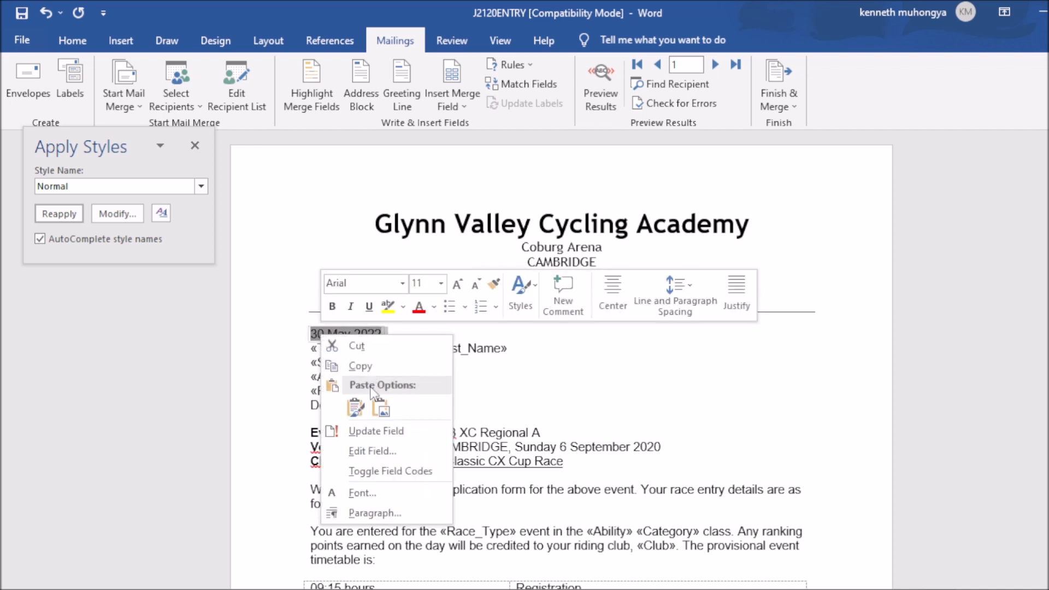
left_click(377, 471)
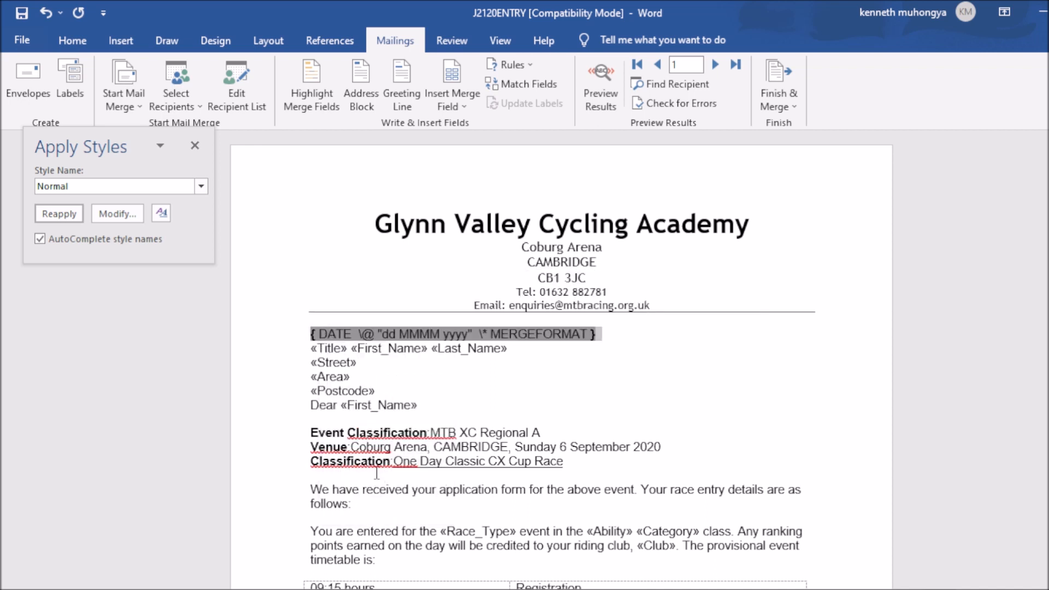
left_click(649, 405)
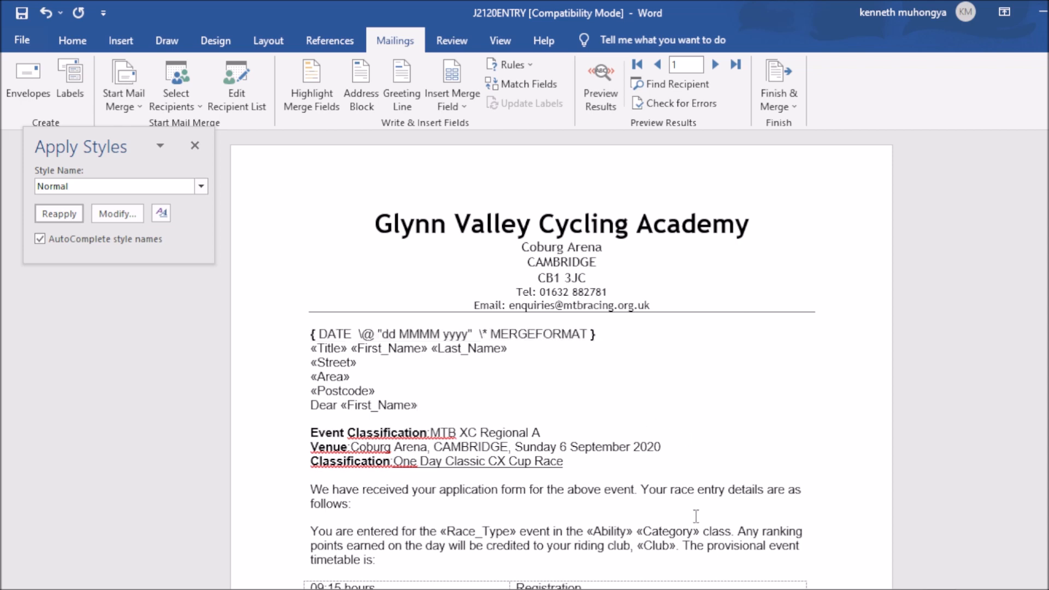
key("alt+Tab")
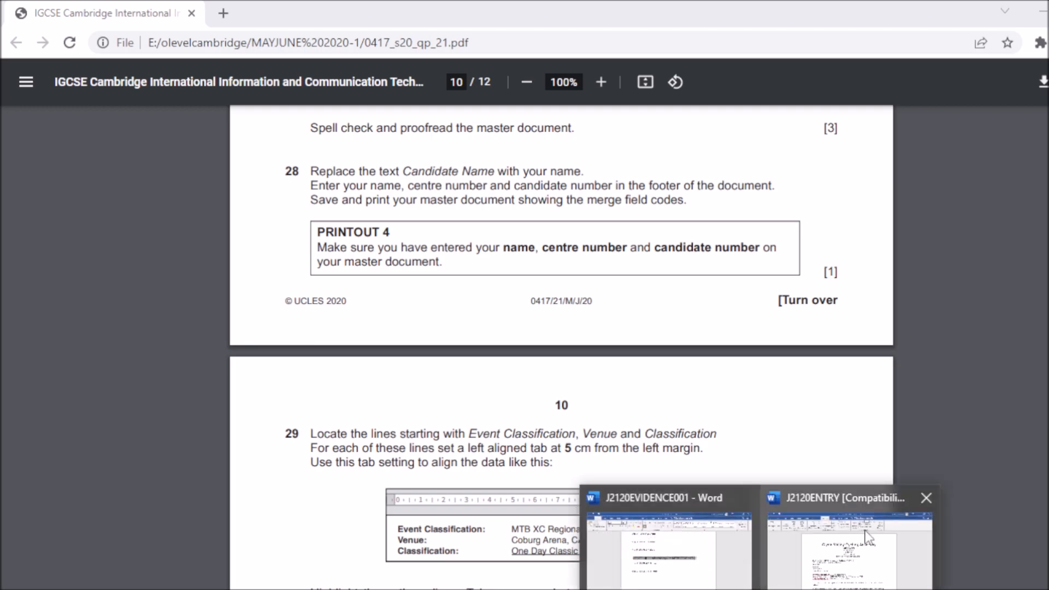
left_click(868, 534)
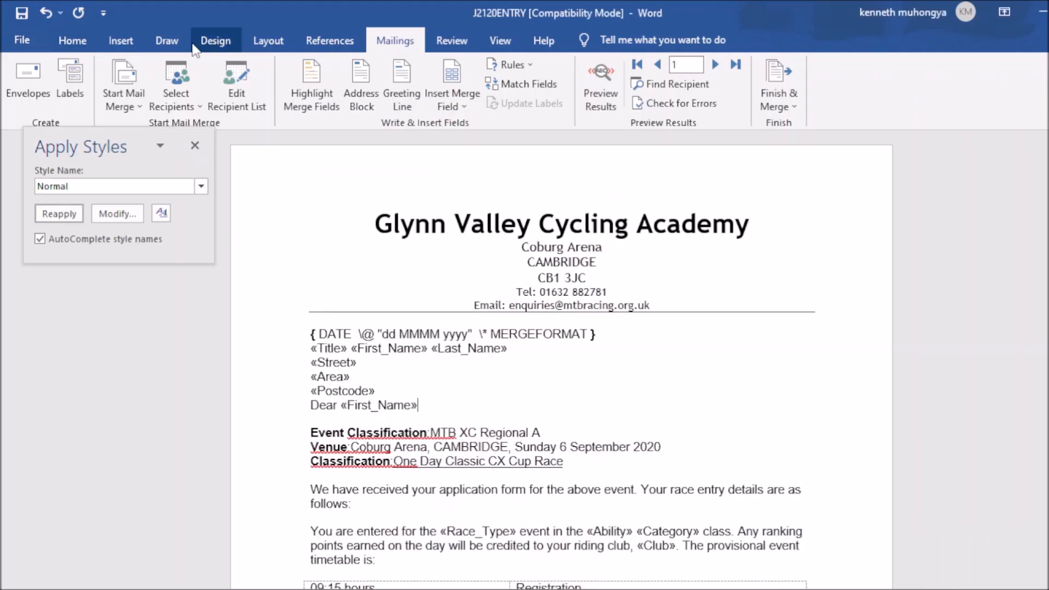
Step: Add a Blank (Three Columns) footer and enter the candidate's name on the left
left_click(117, 46)
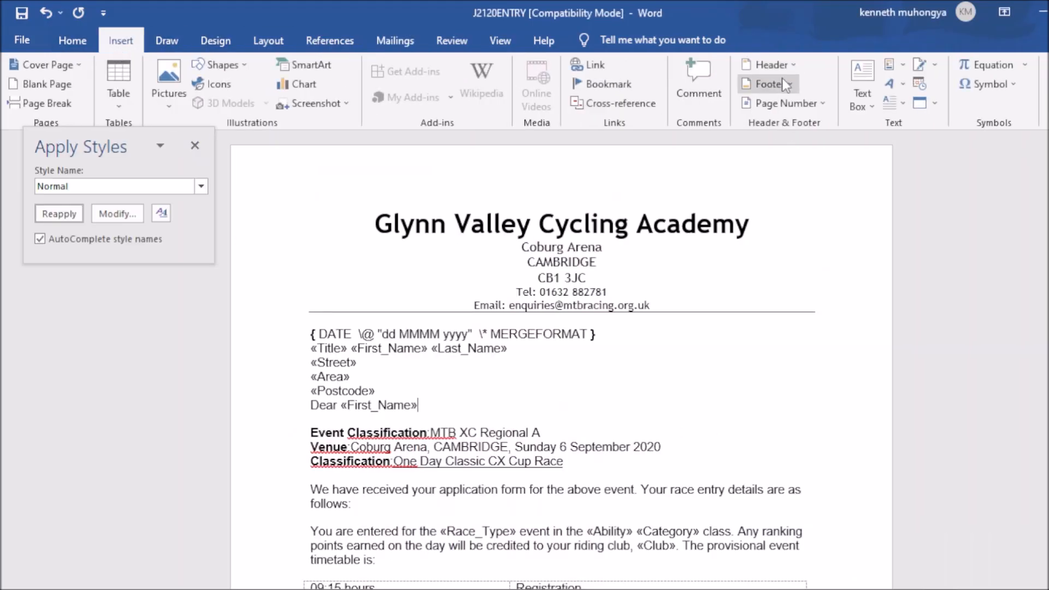
left_click(781, 83)
left_click(824, 261)
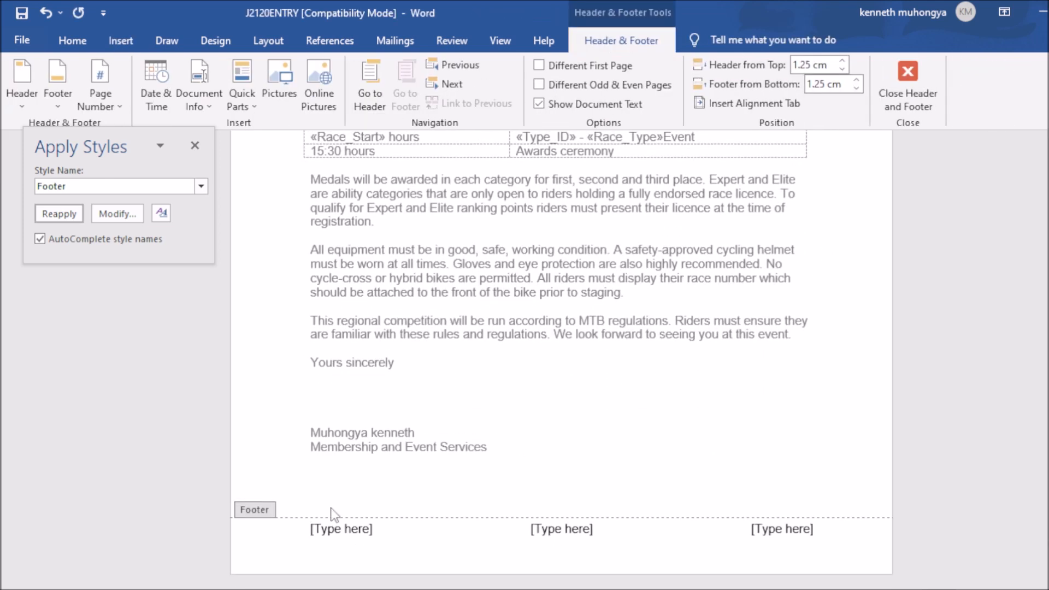
left_click(366, 536)
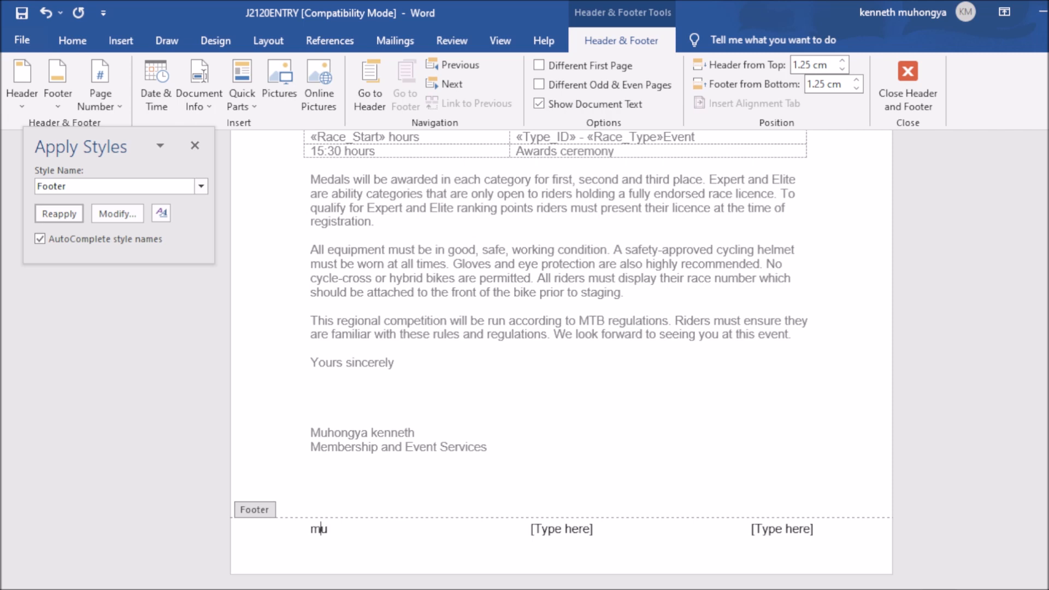
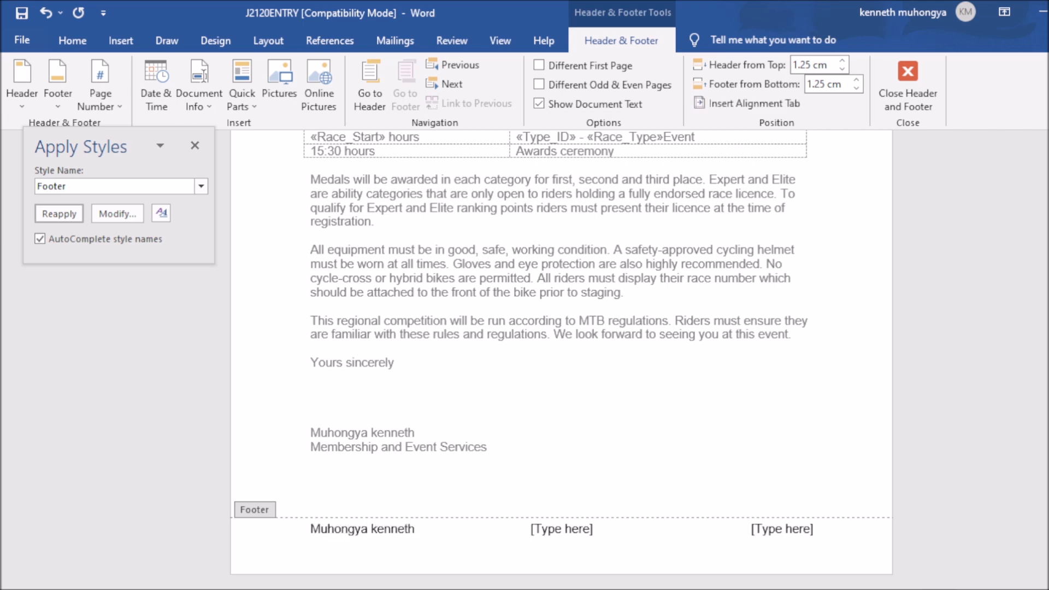
Step: Fill the footer's middle and right parts with the centre number and candidate number
left_click(593, 533)
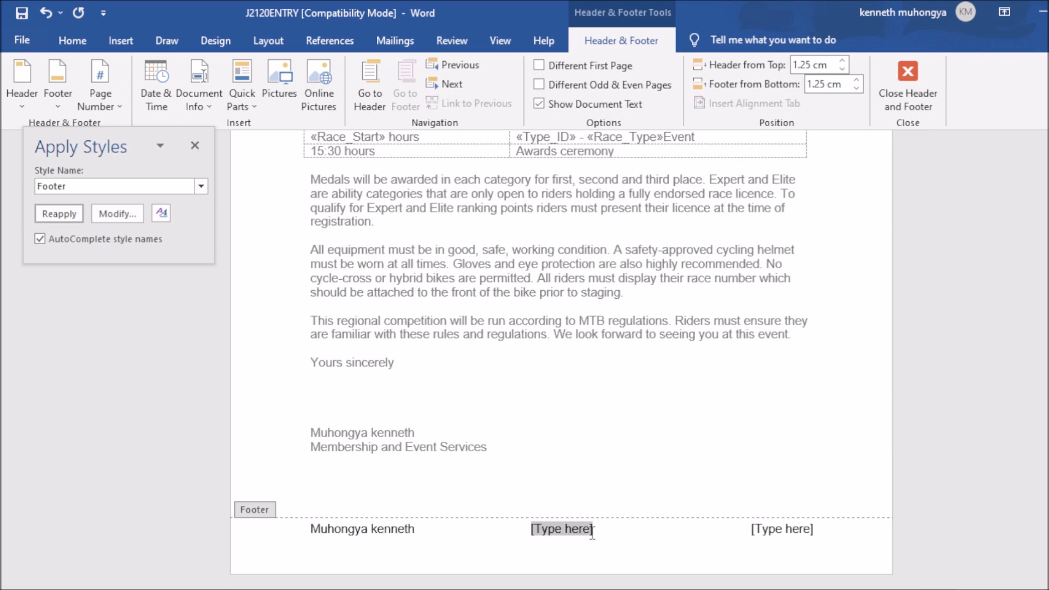
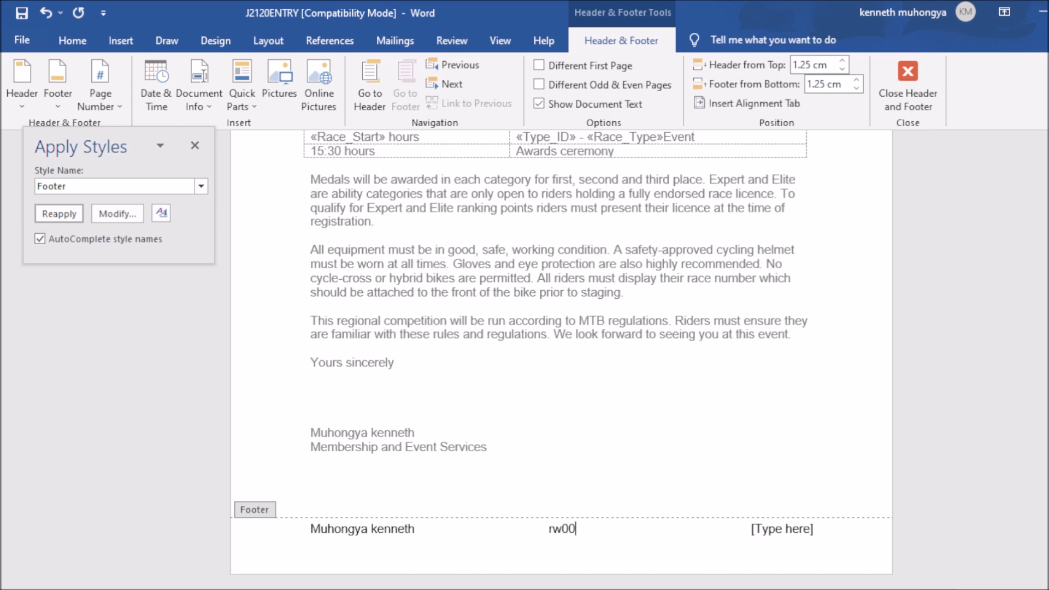
left_click(820, 529)
triple_click(823, 529)
left_click(822, 529)
key("BackSpace")
key("BackSpace")
key("BackSpace")
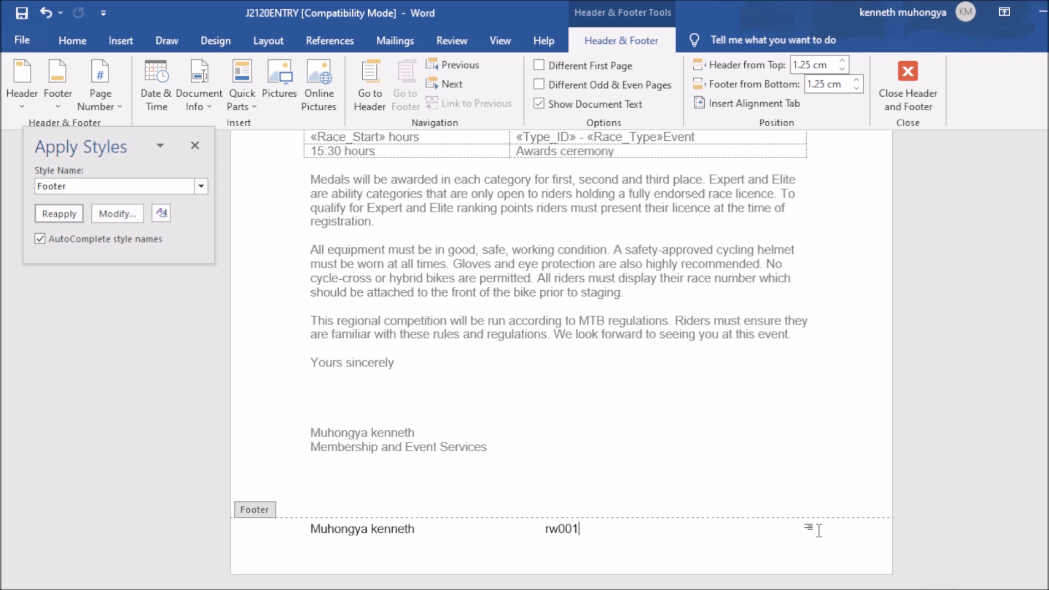
double_click(820, 530)
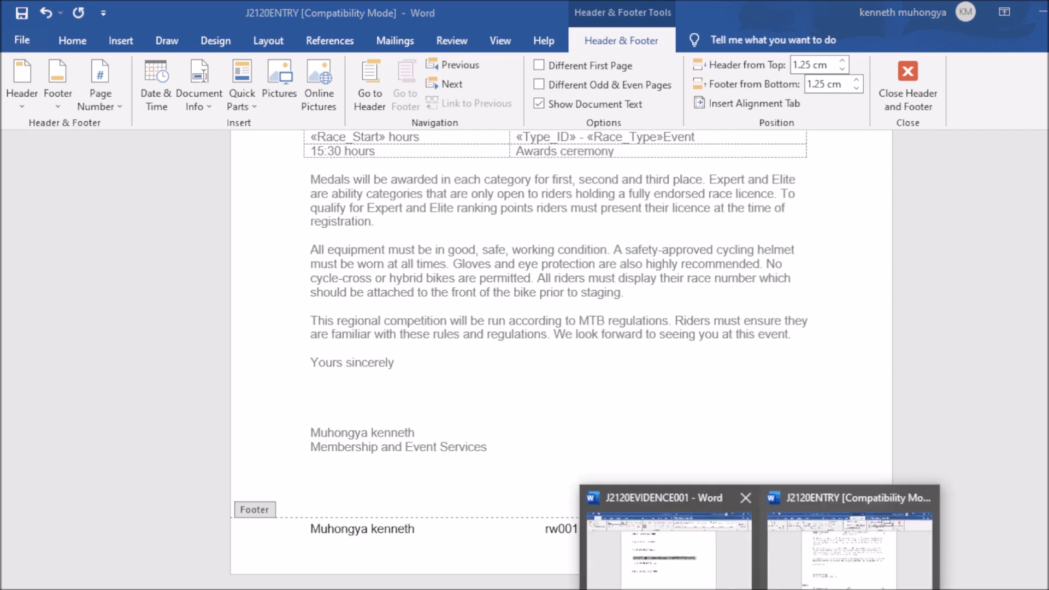
Step: Exit the footer and return to the top of the letter body
left_click(710, 568)
key("ctrl+Home")
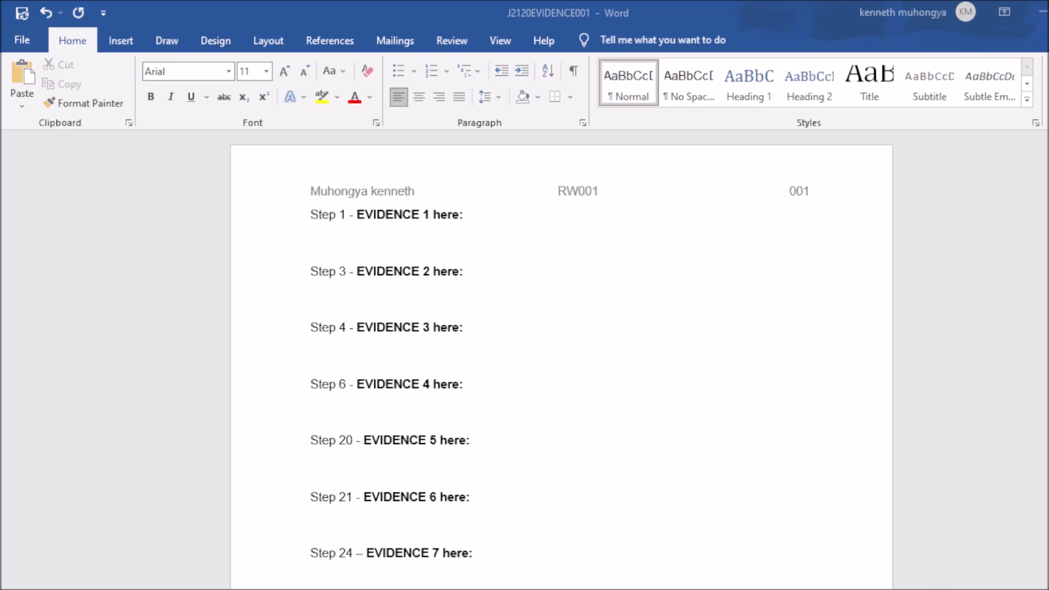
key("alt+Tab")
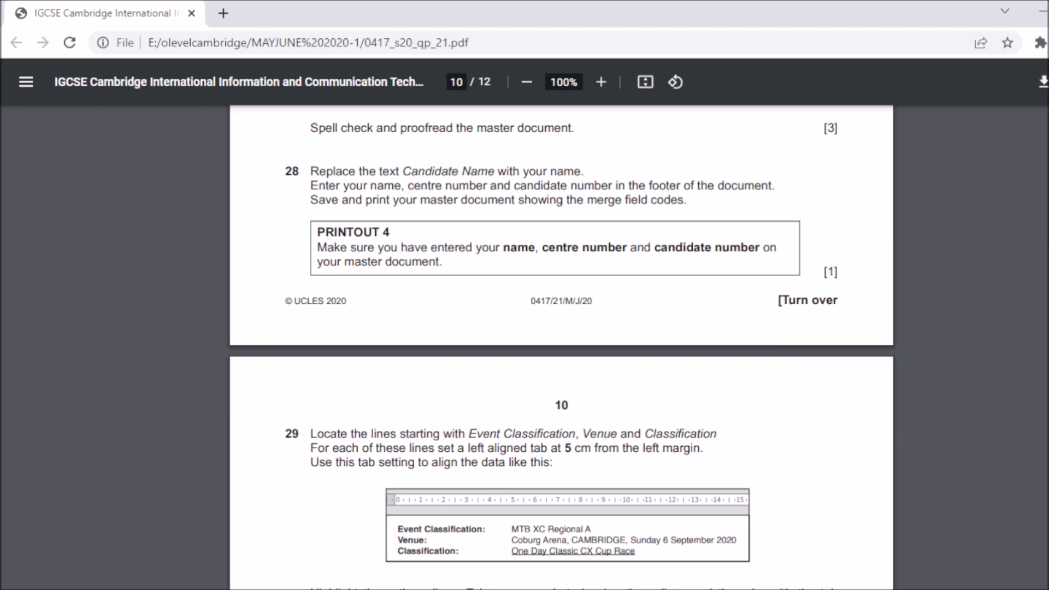
mouse_move(759, 588)
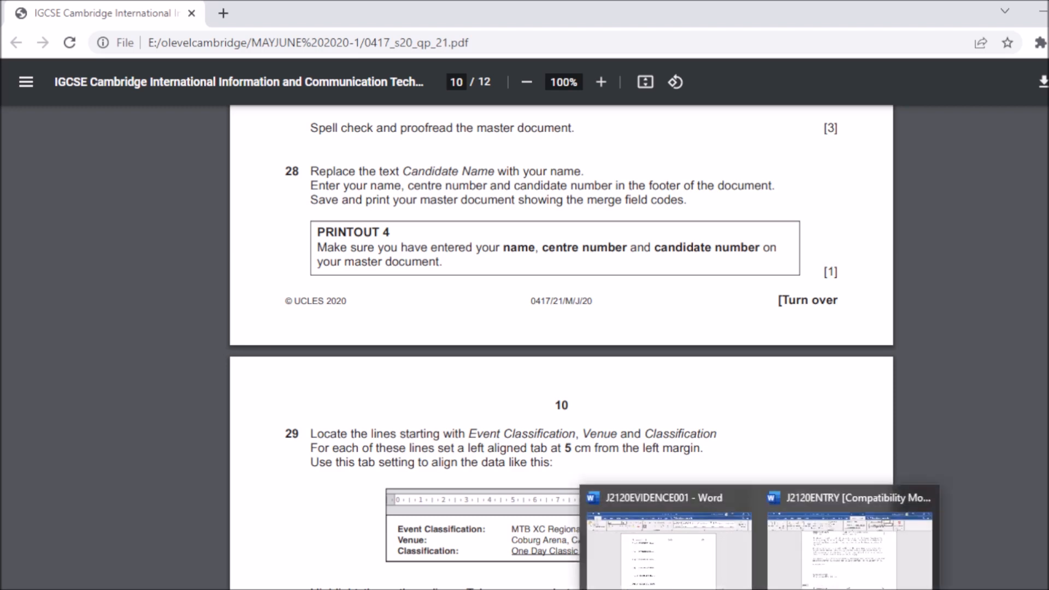
left_click(869, 537)
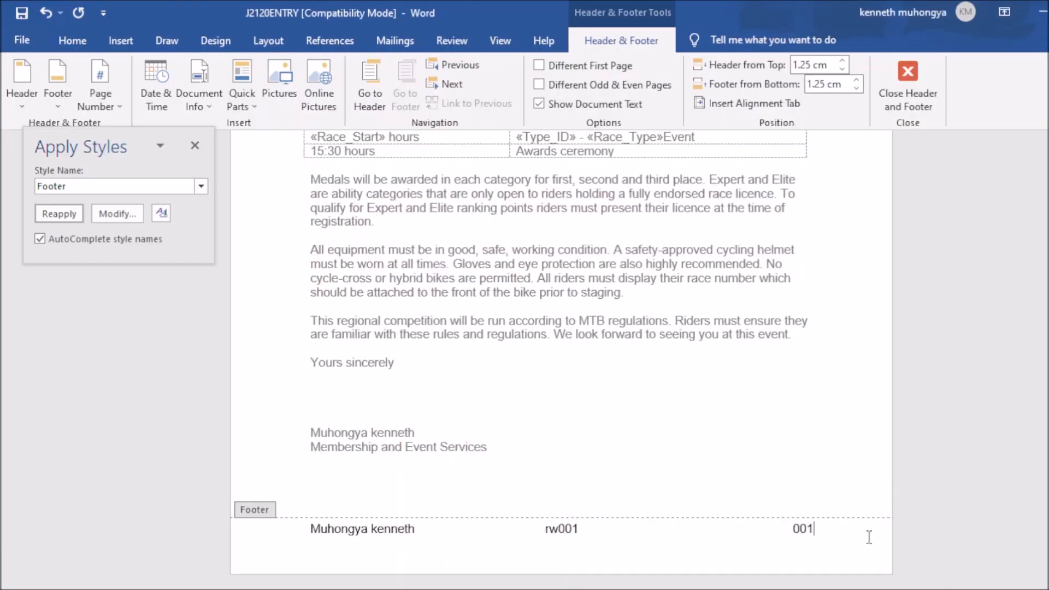
double_click(632, 365)
double_click(632, 365)
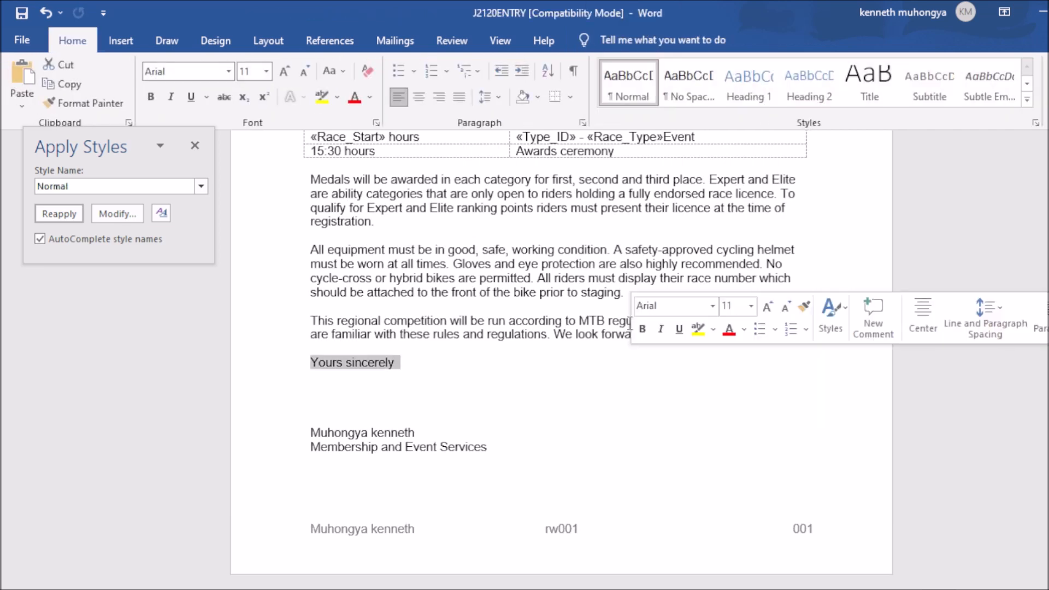
left_click(531, 281)
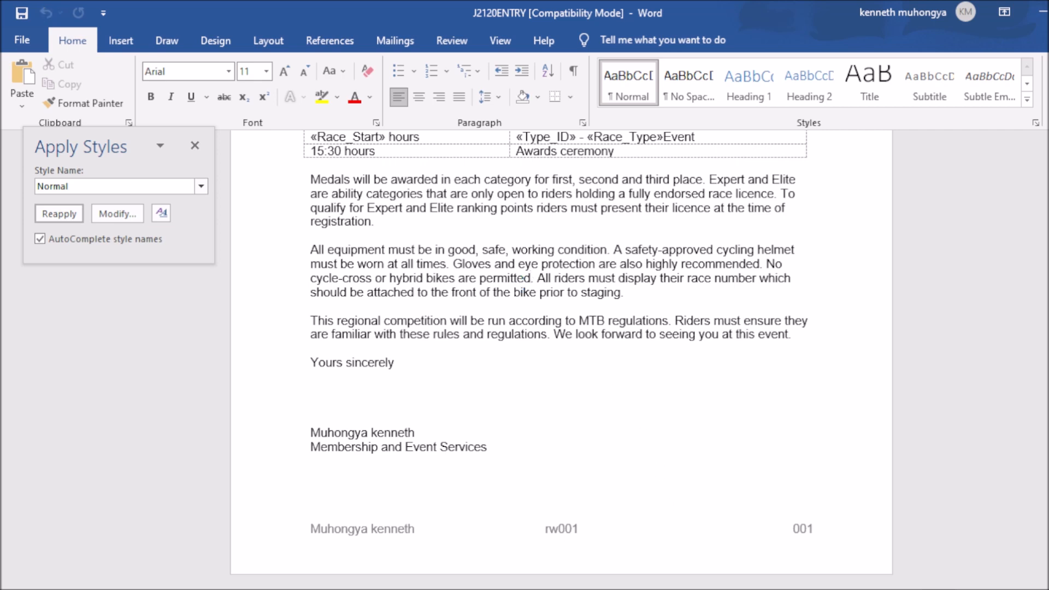
key("alt+Tab")
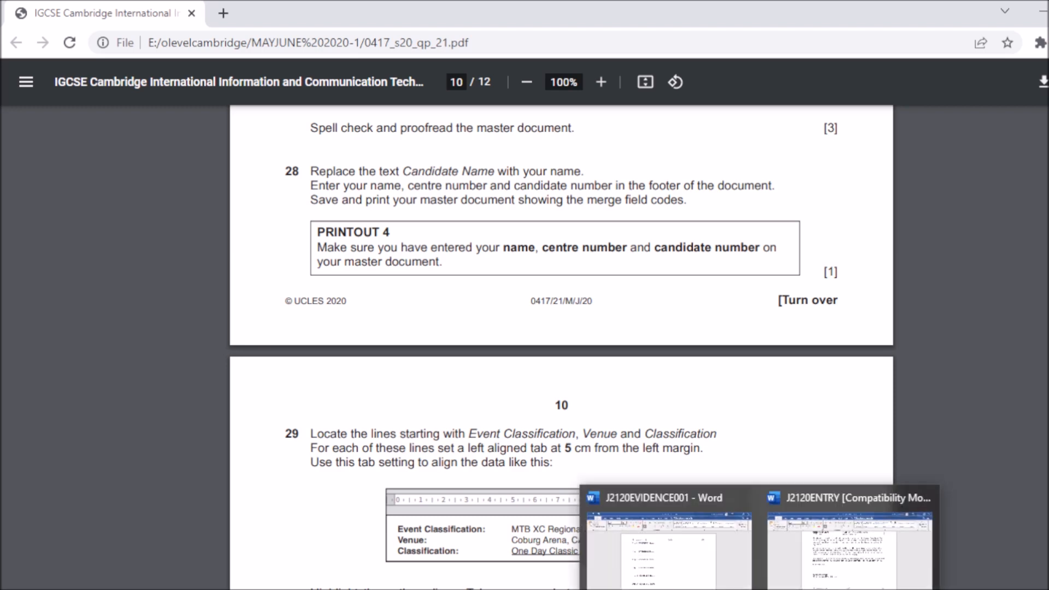
left_click(833, 550)
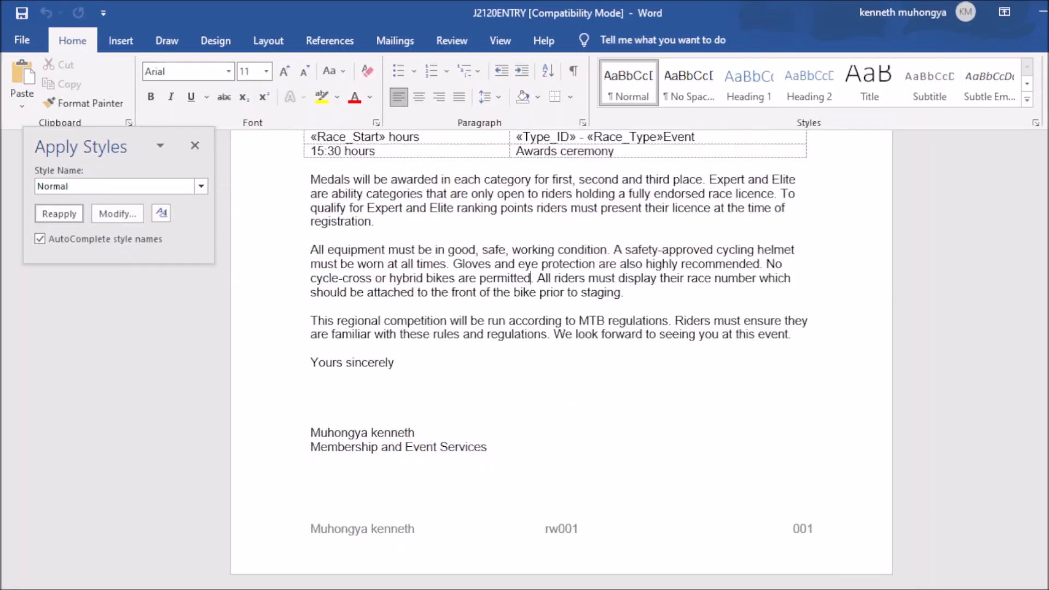
key("ctrl+Home")
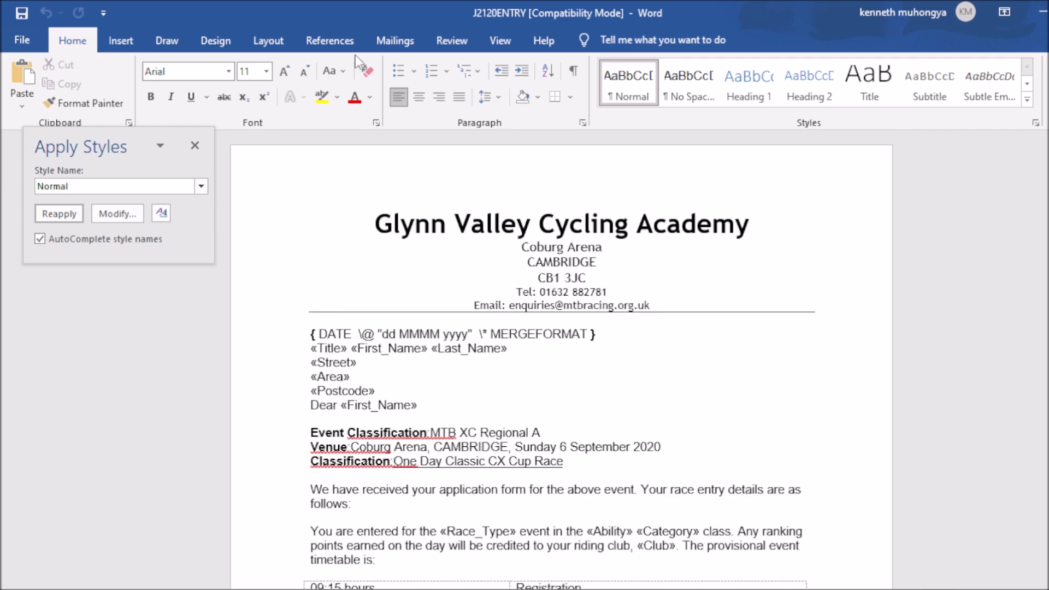
Step: Open Finish & Merge > Print Documents twice, closing Merge to Printer each time without printing
left_click(395, 41)
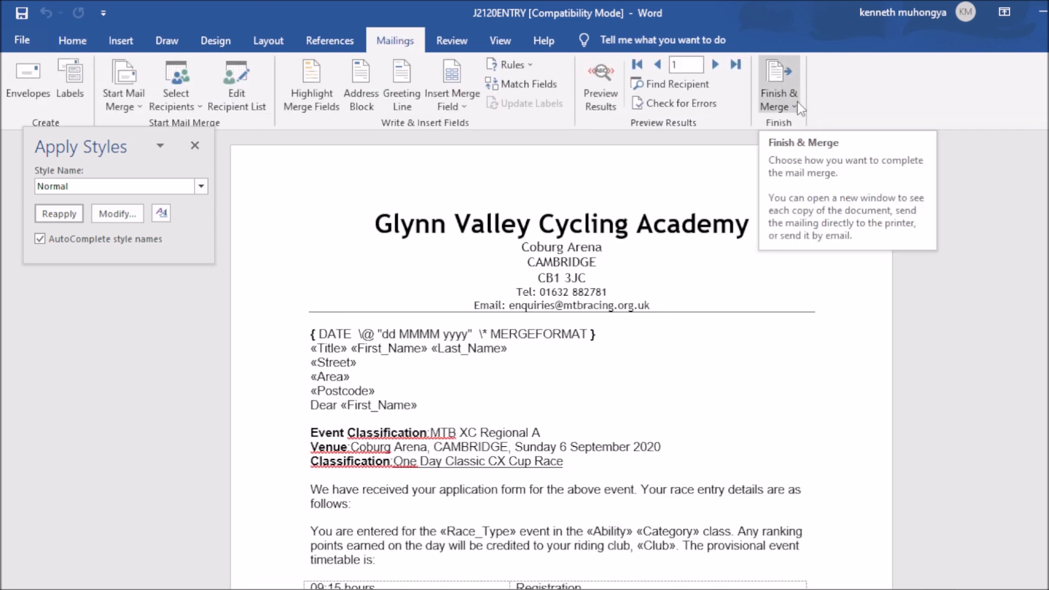
left_click(797, 104)
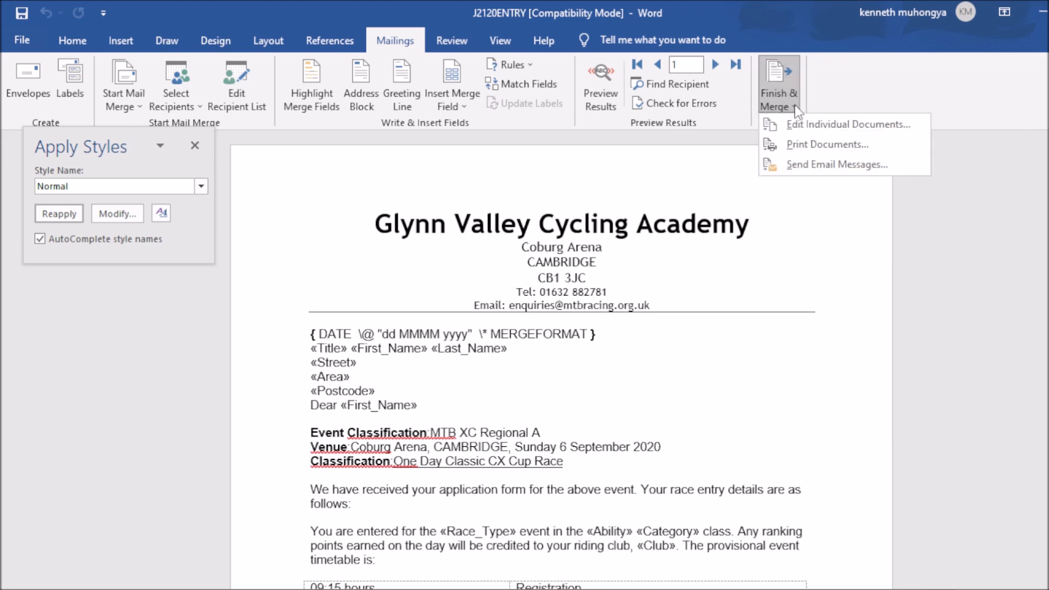
left_click(803, 147)
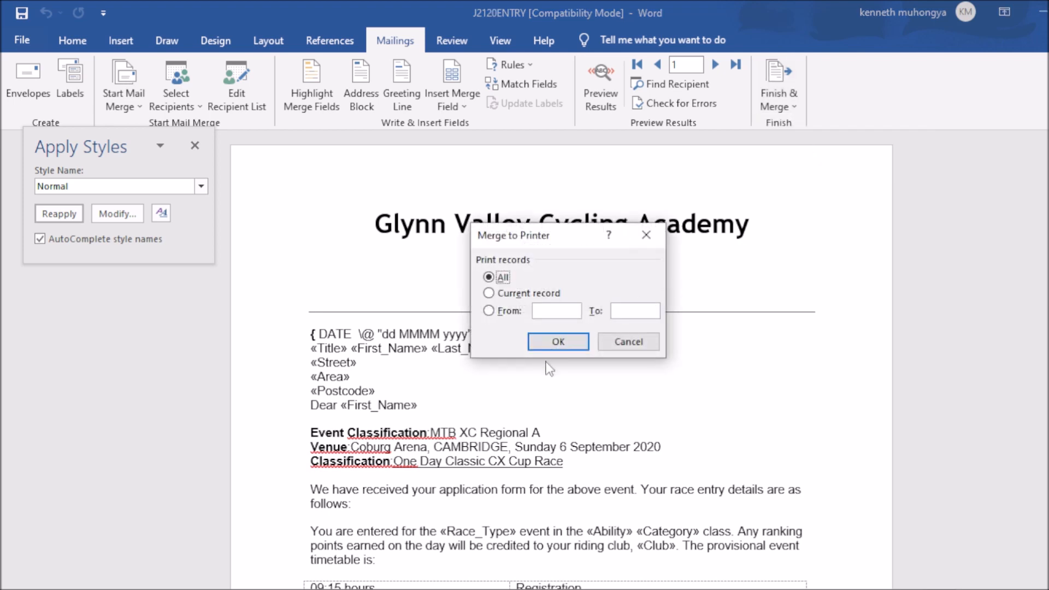
left_click(647, 238)
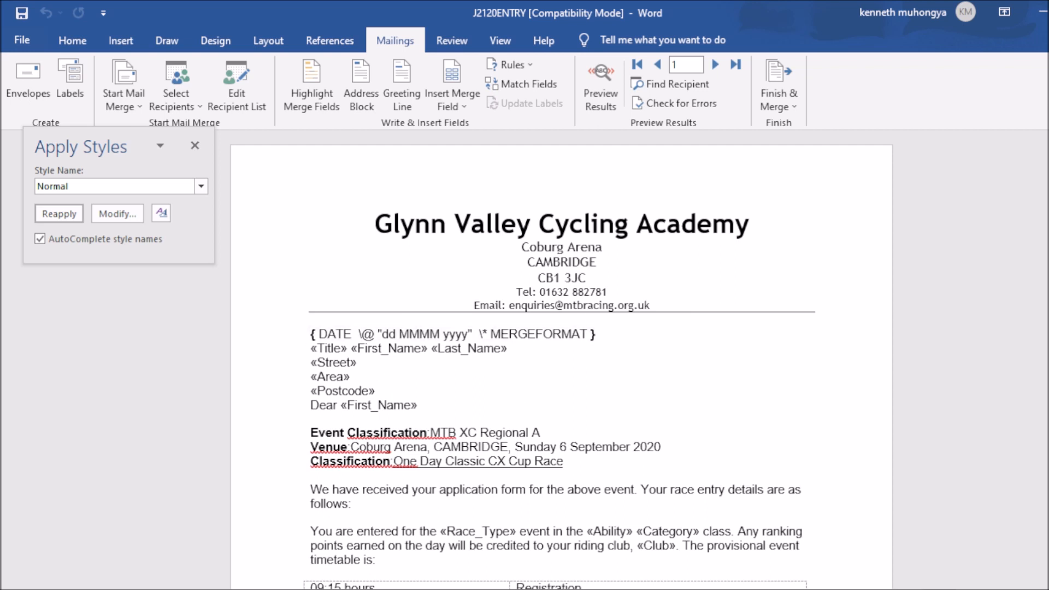
key("alt+Tab")
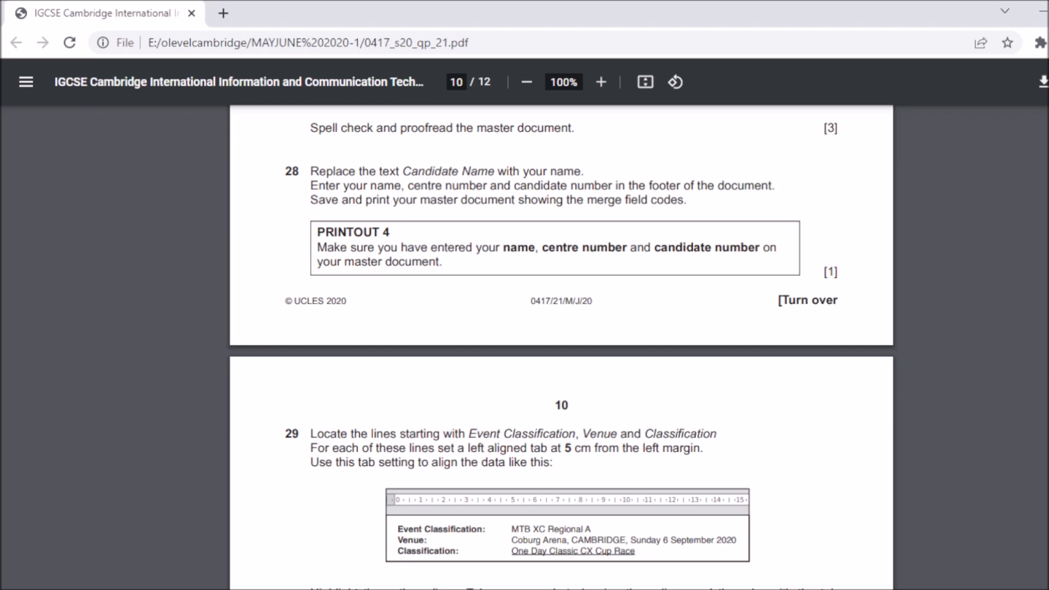
left_click(846, 541)
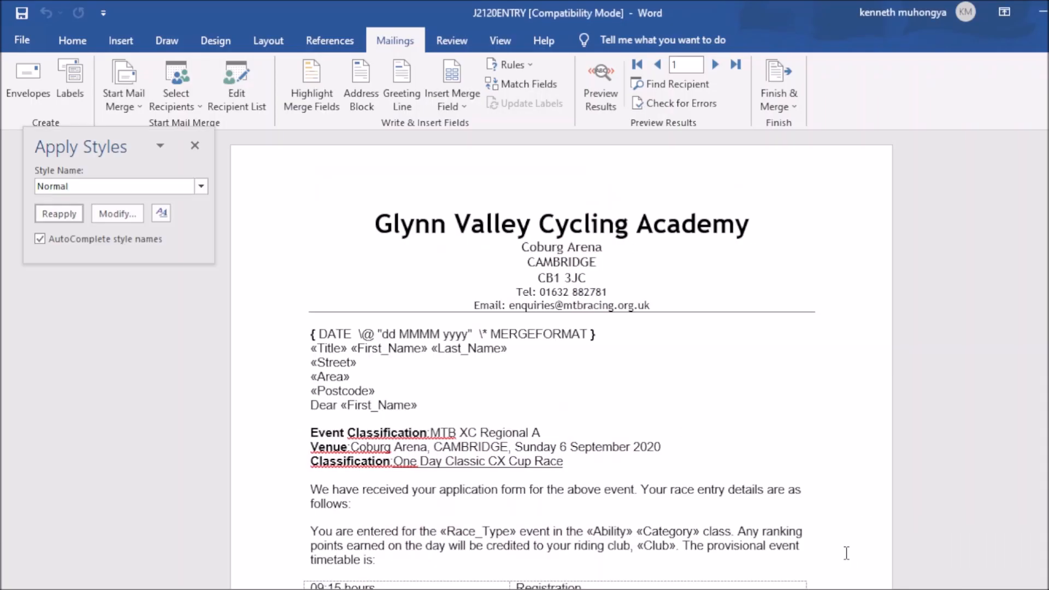
left_click(790, 108)
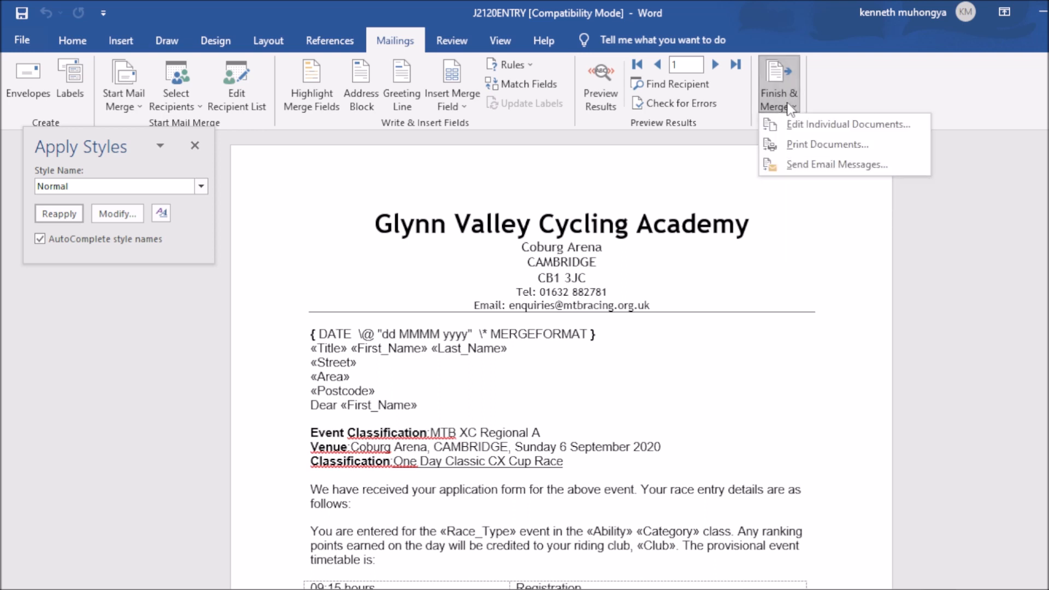
left_click(824, 144)
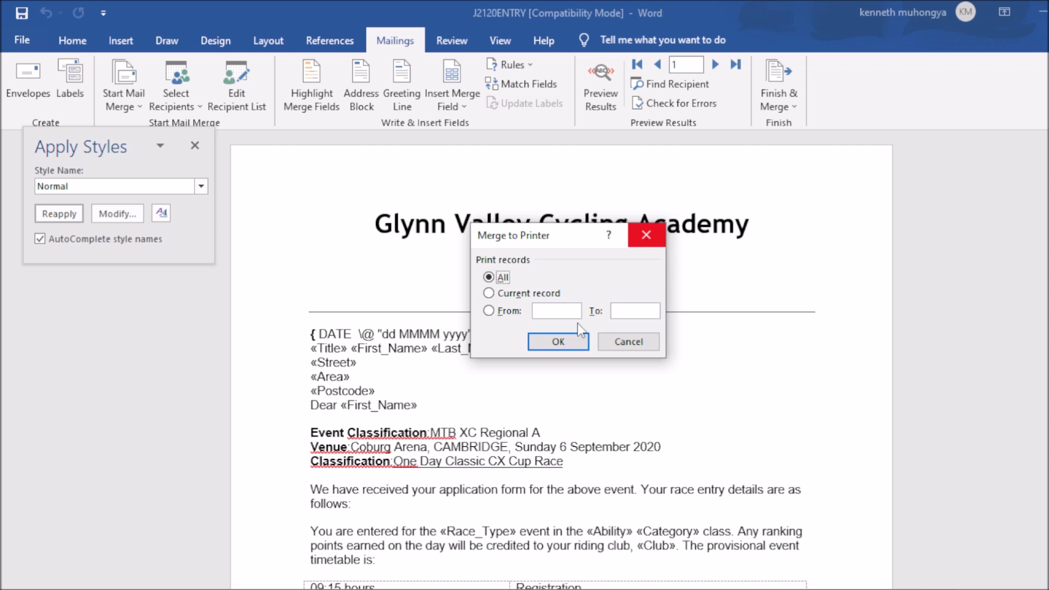
left_click(648, 236)
key("alt+Tab")
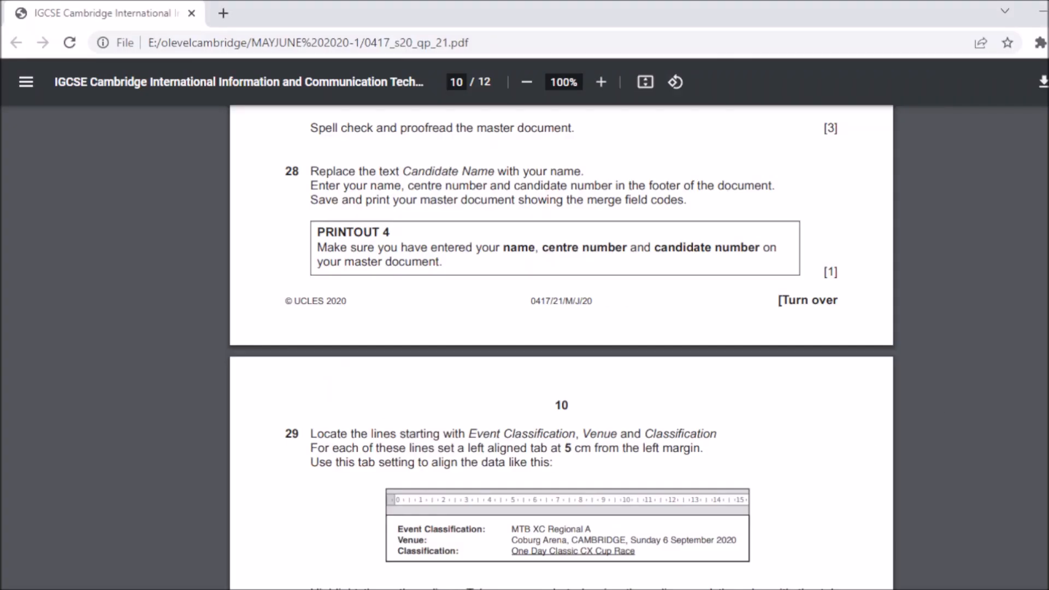
Step: Scroll the exam paper to task 29's 5 cm tab instructions, then return to the J2120ENTRY letter
scroll(562, 348, "down", 3)
scroll(562, 347, "down", 2)
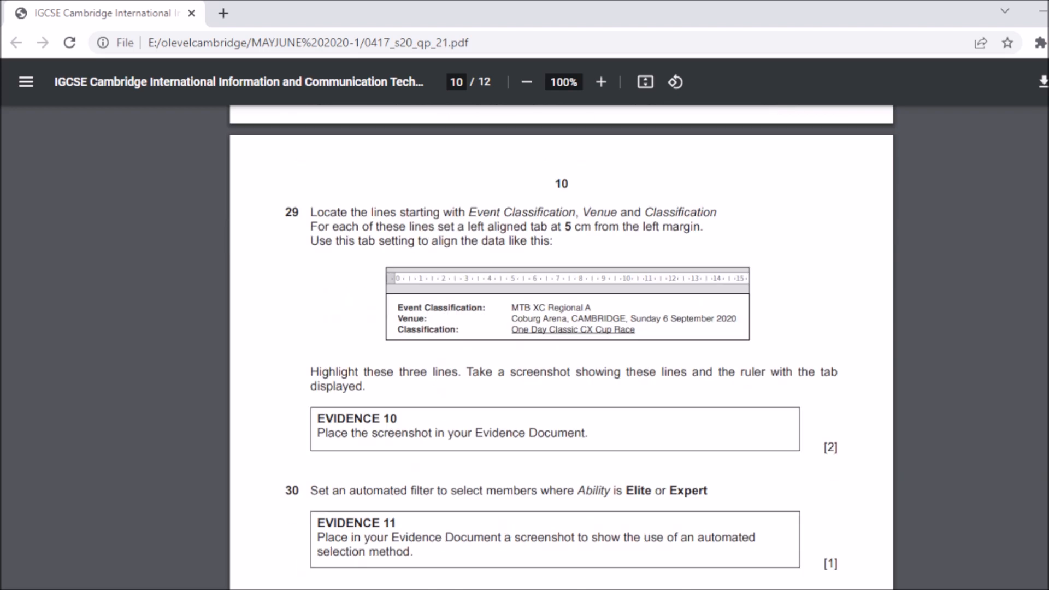
scroll(562, 348, "down", 1)
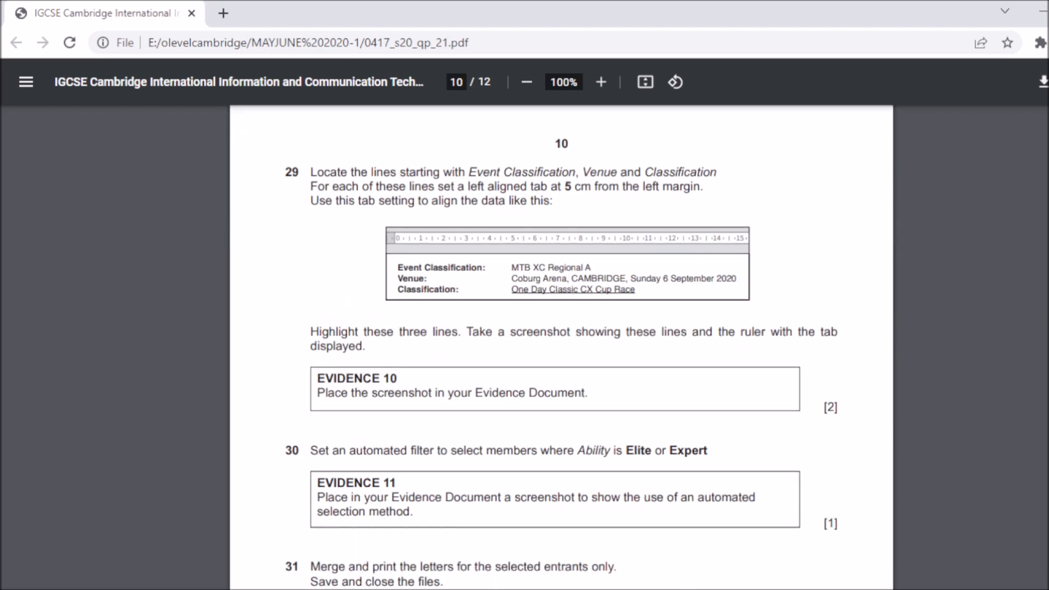
scroll(562, 348, "down", 1)
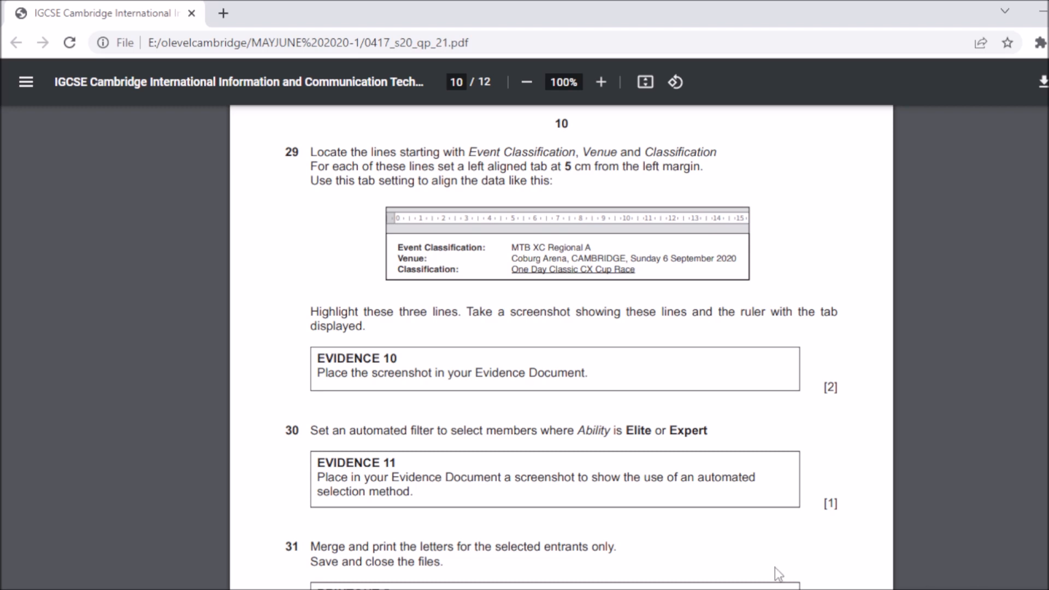
left_click(746, 588)
left_click(839, 563)
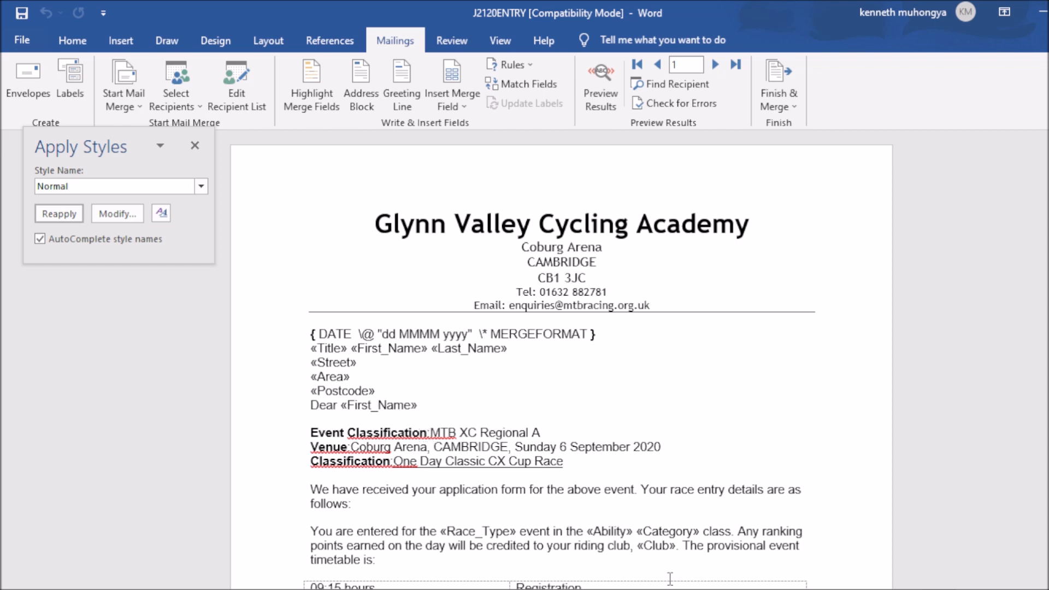
left_click(700, 588)
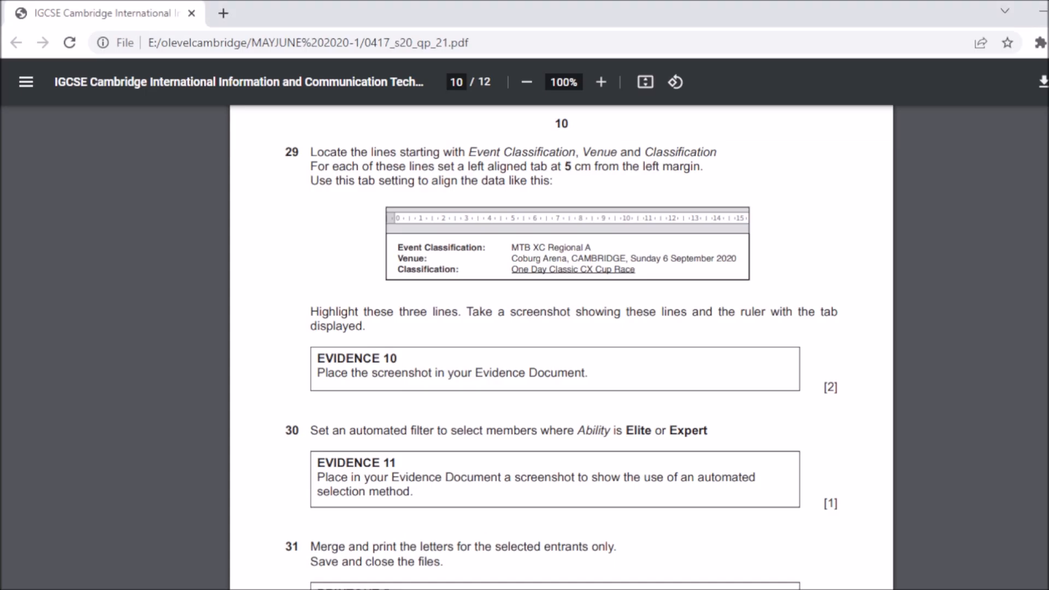
key("alt+Tab")
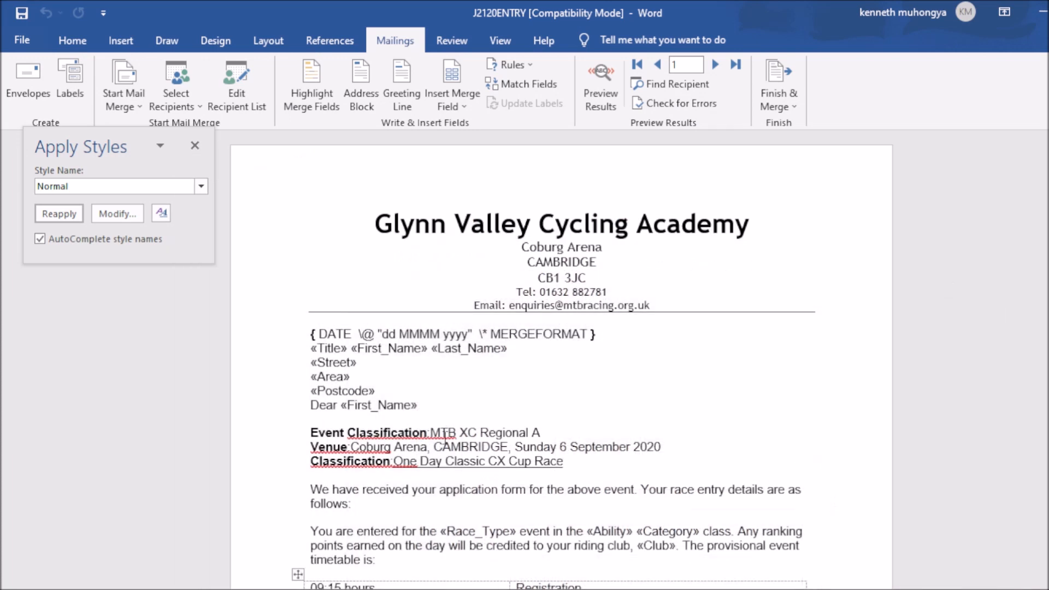
Step: Add a 5 cm left tab stop to the Event Classification line and tab 'MTB XC Regional A' to it
left_click(430, 432)
left_click(72, 40)
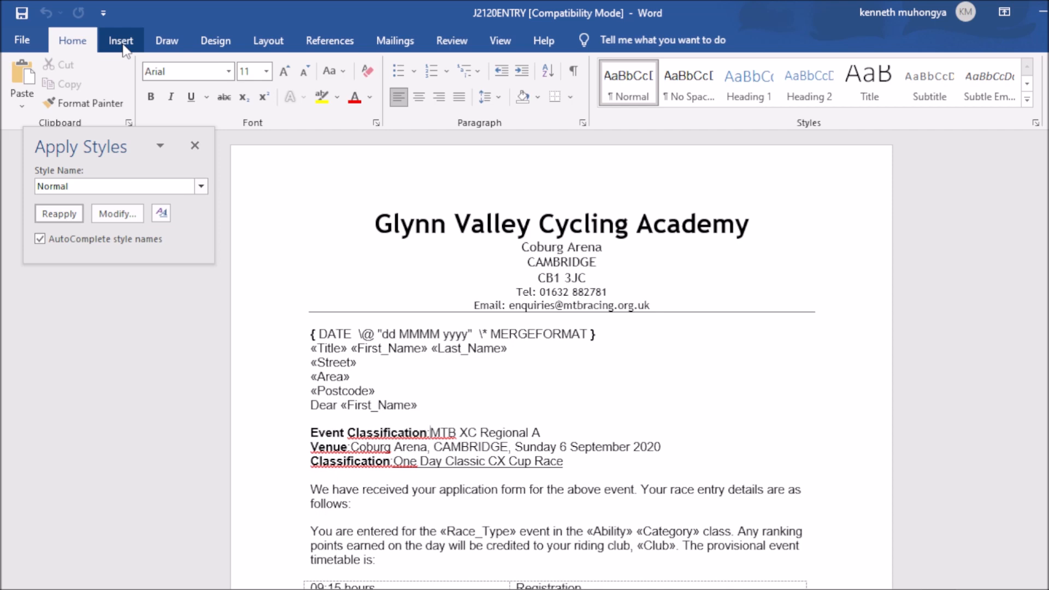
left_click(587, 125)
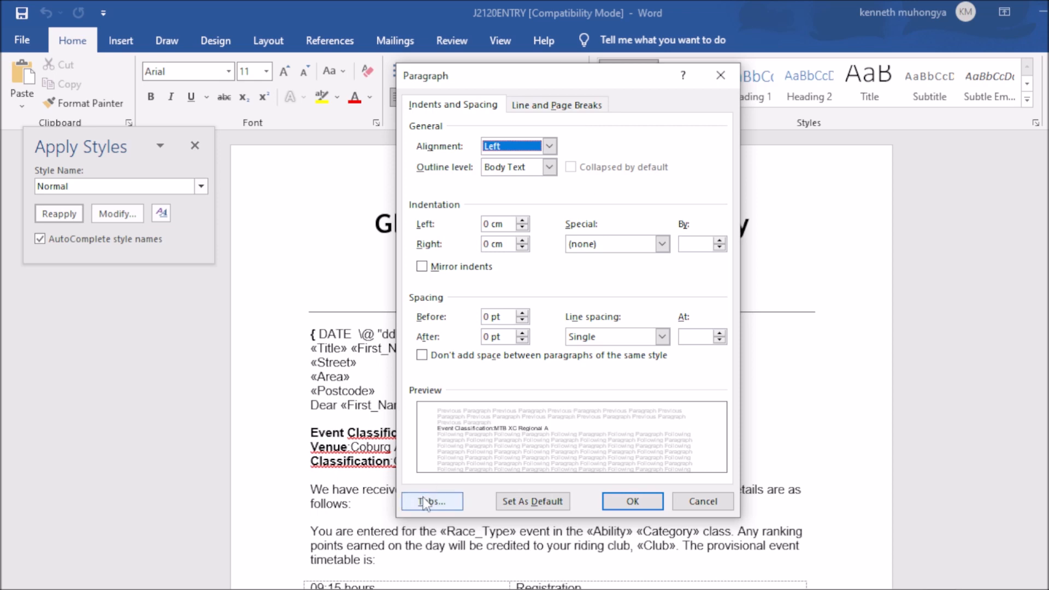
left_click(720, 75)
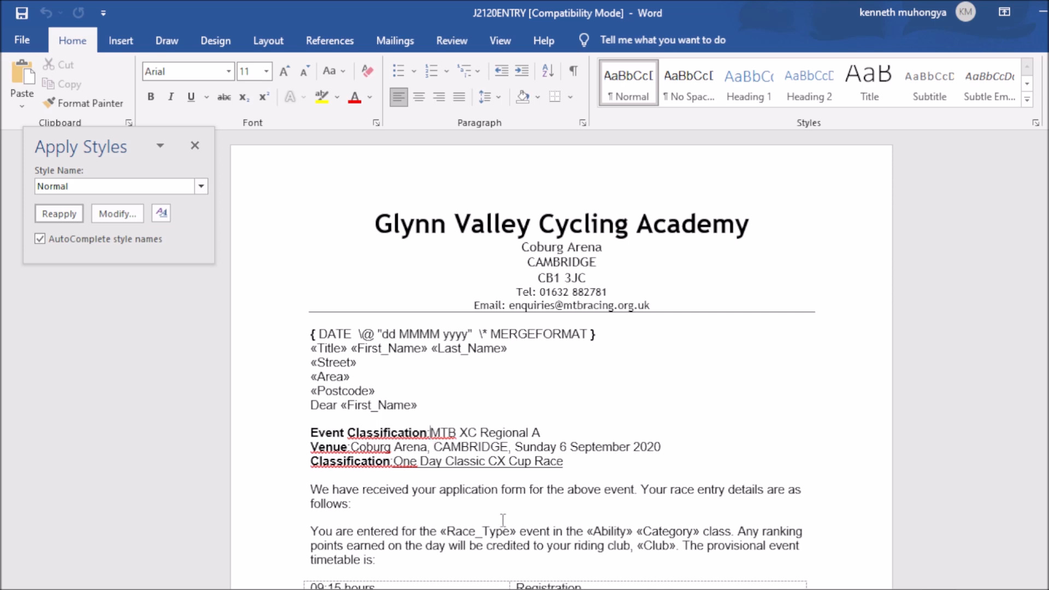
left_click(582, 123)
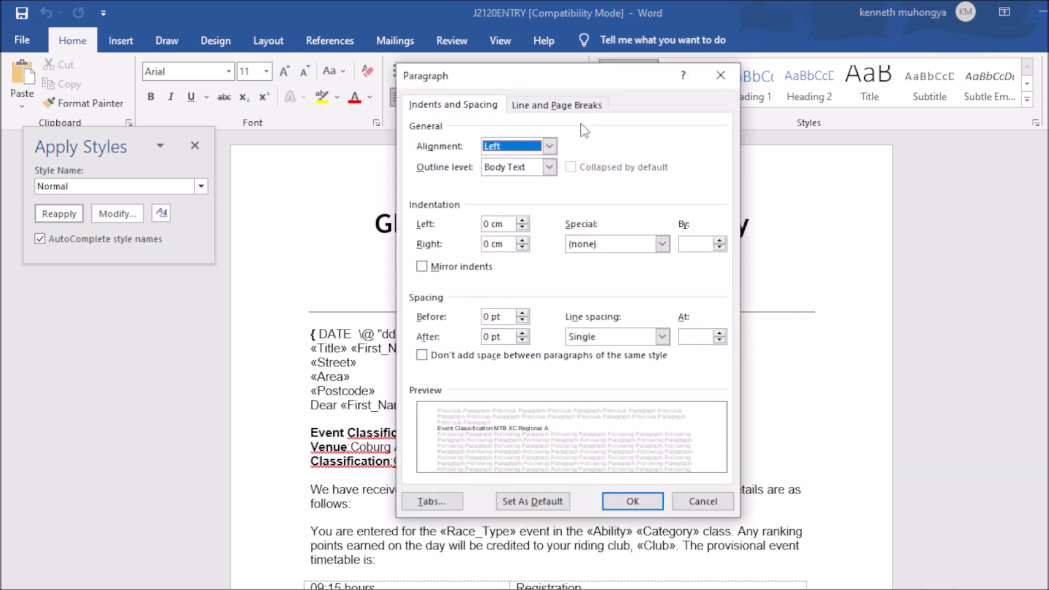
left_click(451, 499)
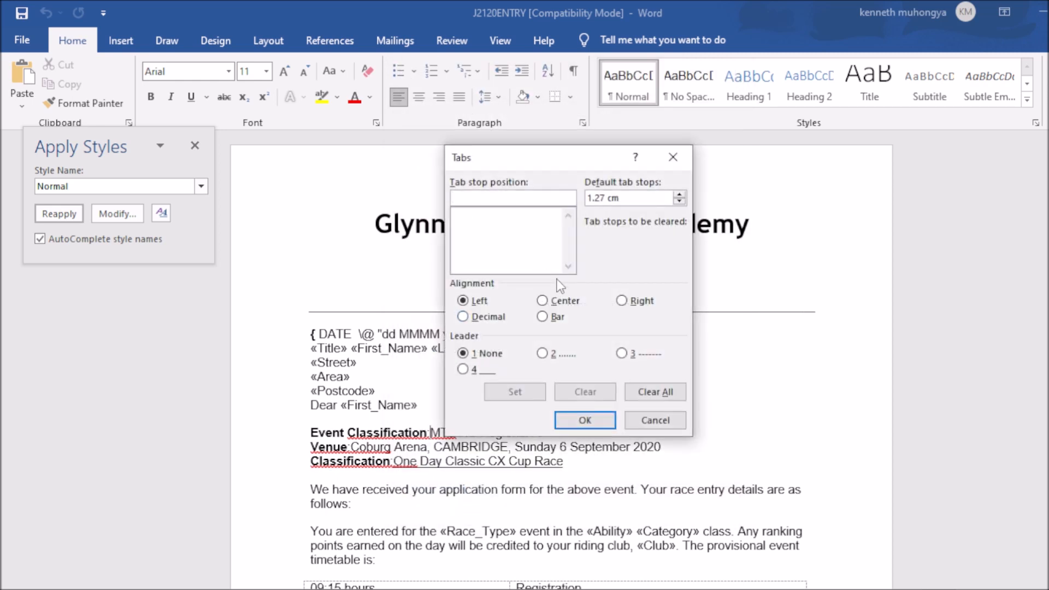
type("5")
key("BackSpace")
type("5cm")
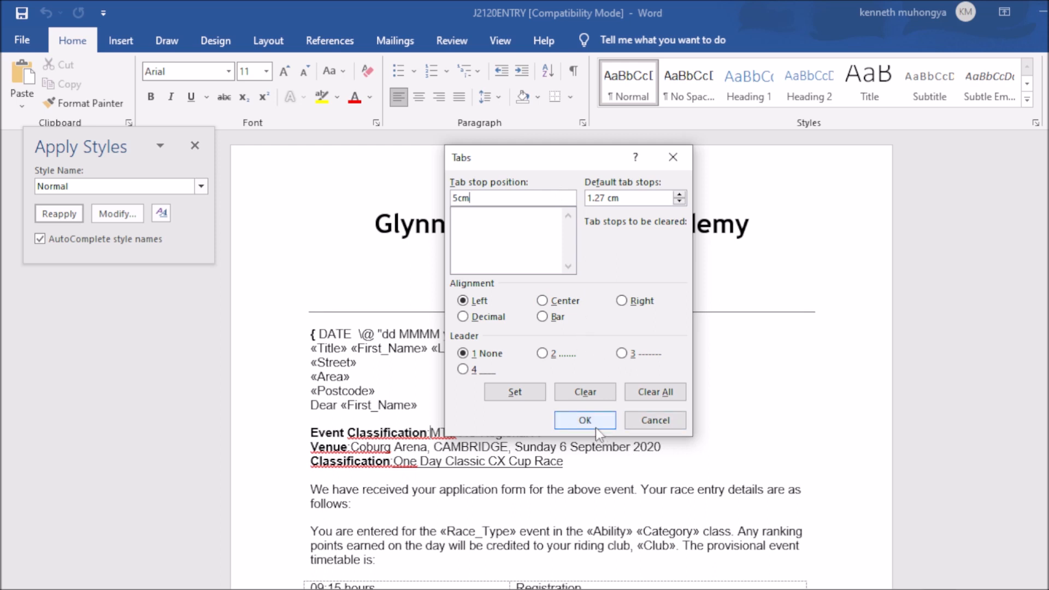
left_click(515, 392)
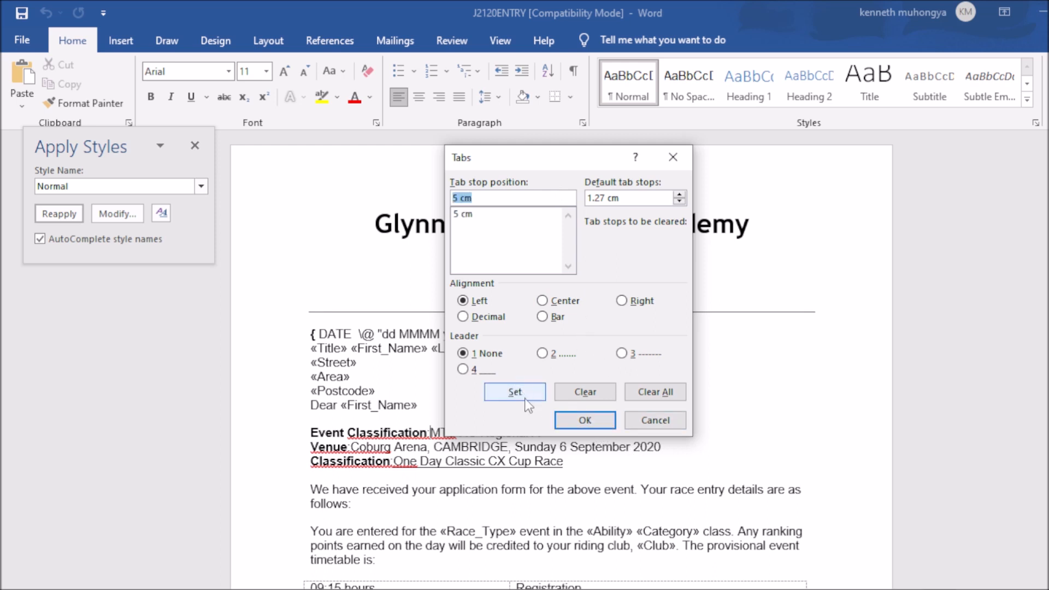
left_click(594, 429)
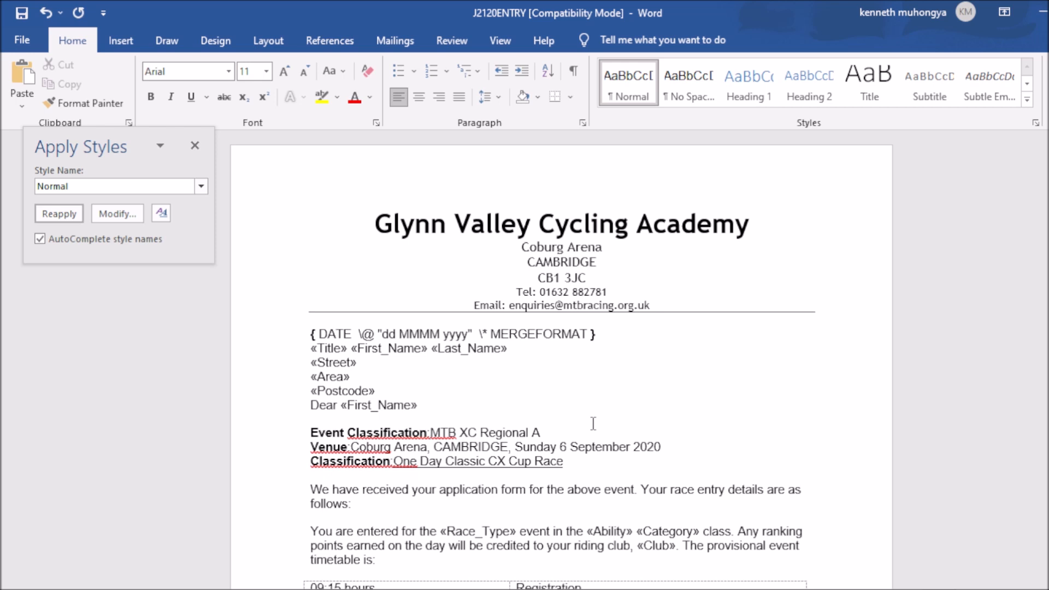
key("Tab")
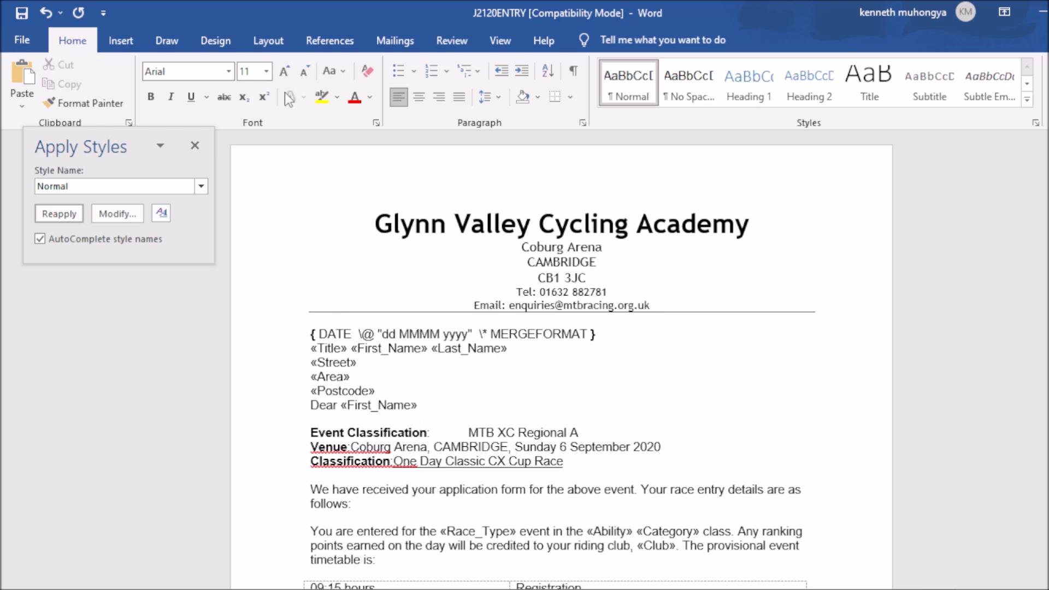
Step: Turn on the rulers from the View tab and check the letter's layout
left_click(508, 44)
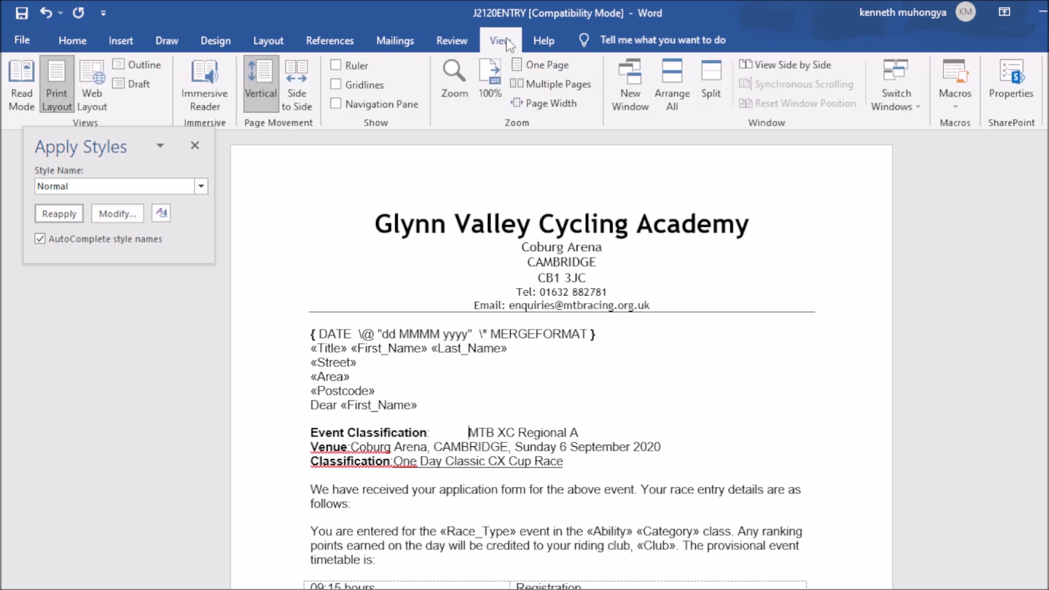
left_click(337, 65)
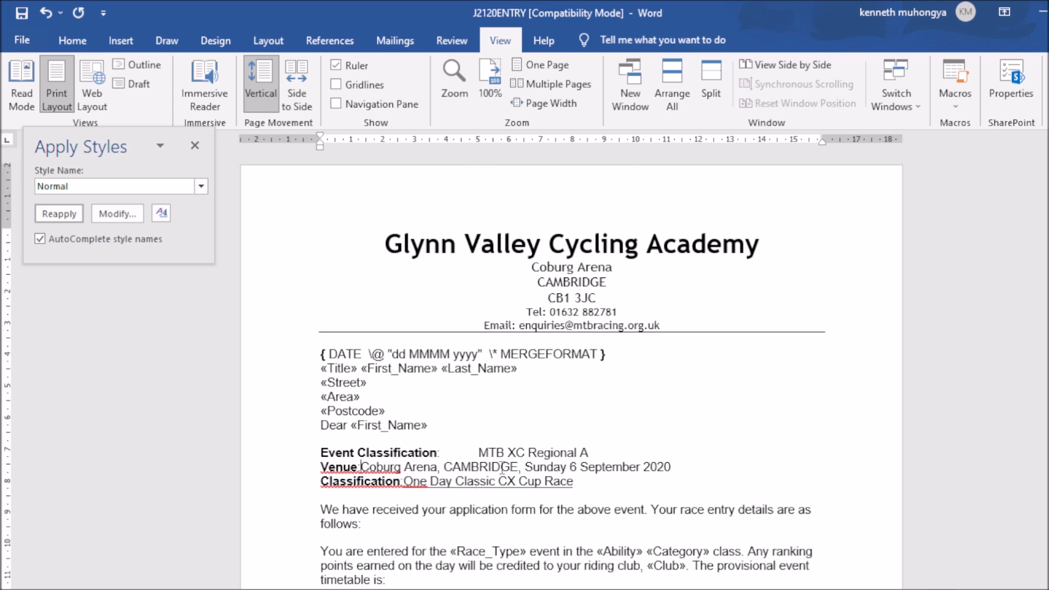
scroll(572, 370, "down", 5)
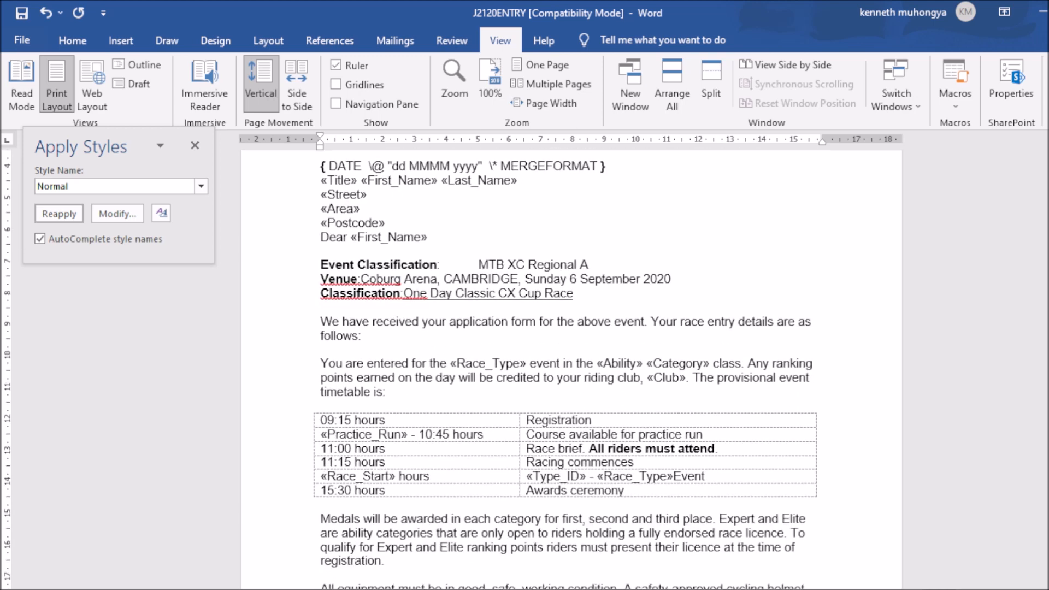
scroll(571, 370, "down", 1)
scroll(572, 370, "up", 1)
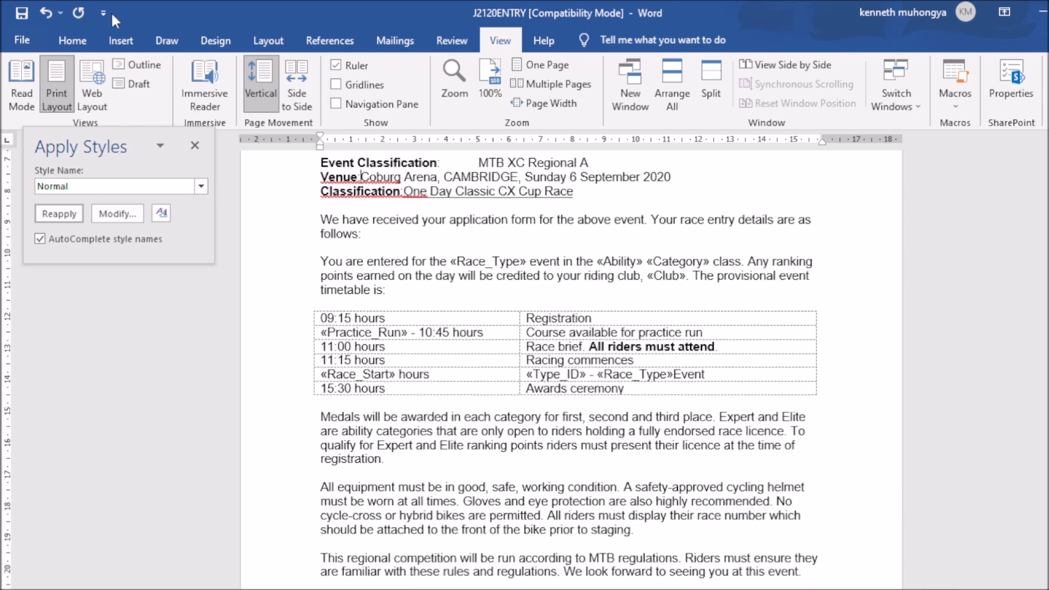
left_click(73, 40)
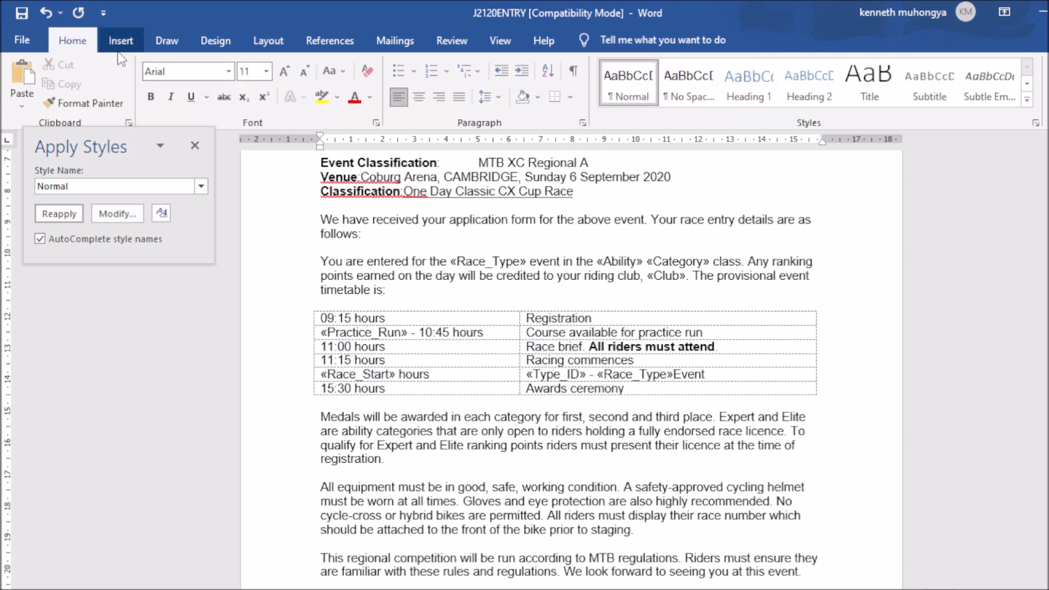
Step: Set a 5 cm left tab on the Venue line and tab the venue details to it
left_click(582, 123)
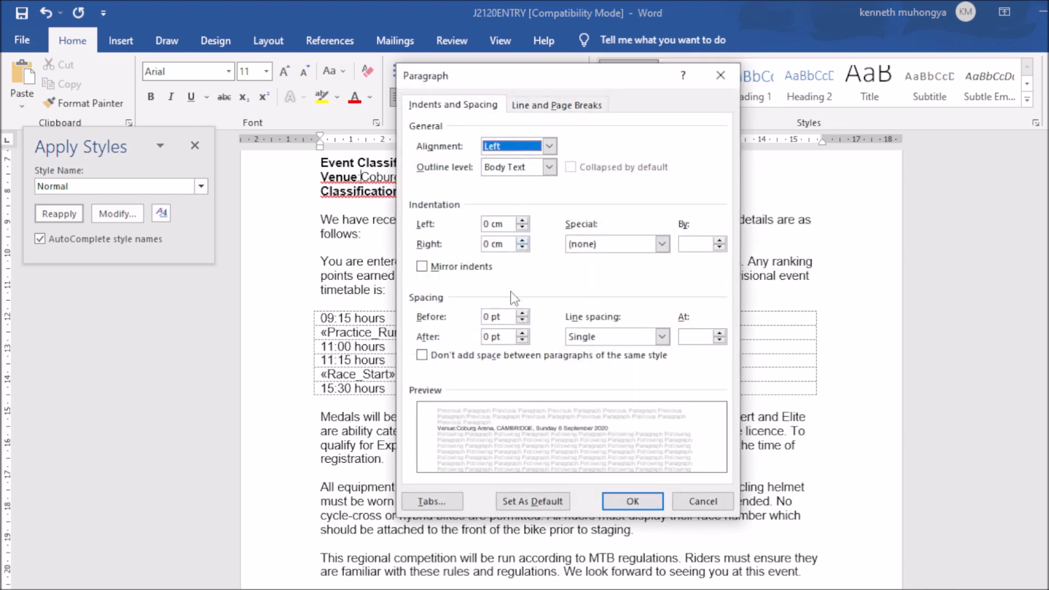
left_click(447, 500)
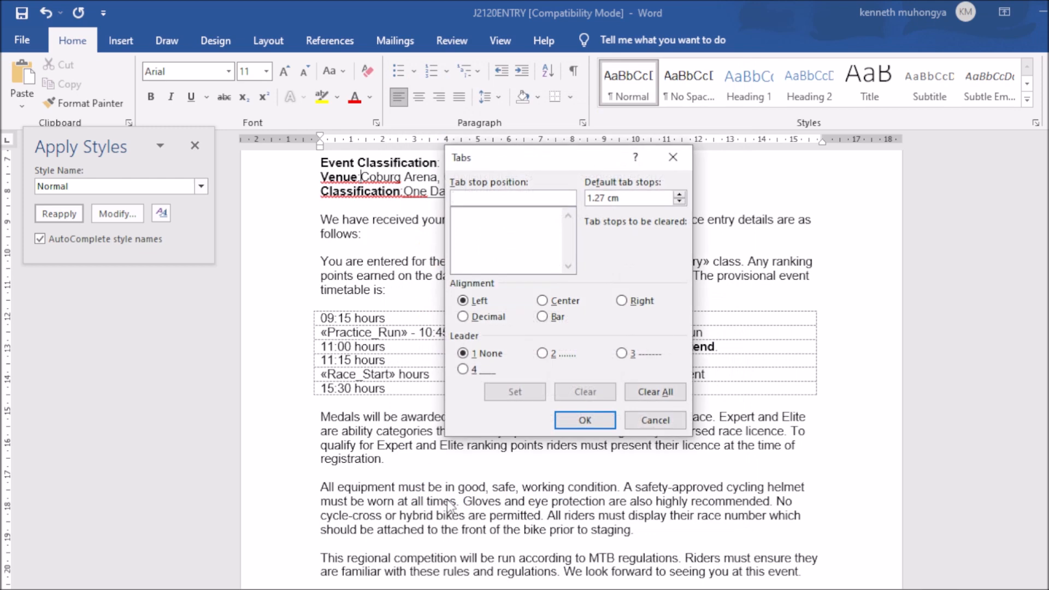
type("5 cm")
left_click(516, 393)
left_click(594, 421)
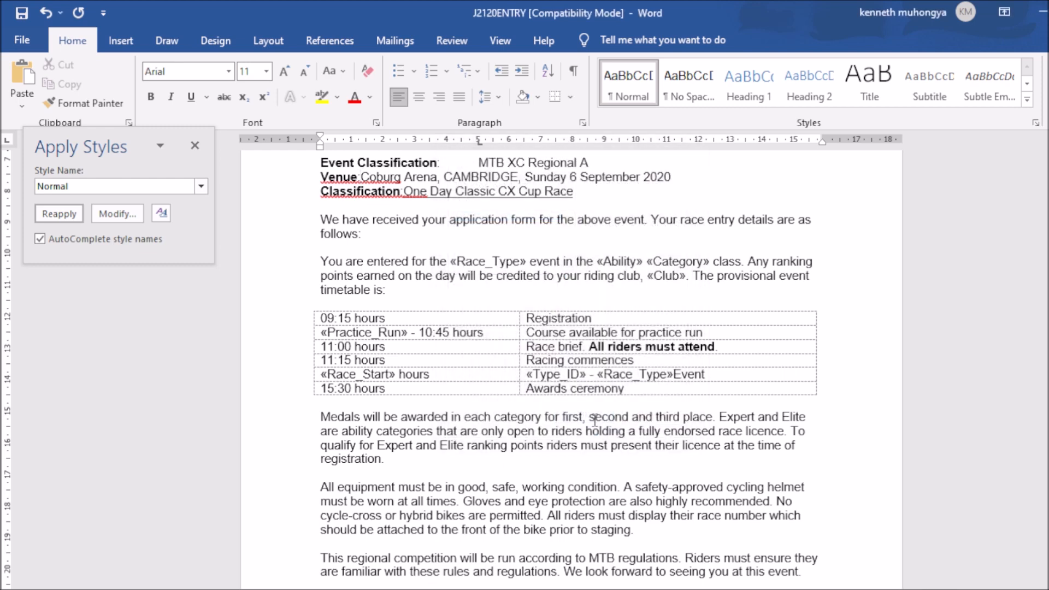
key("Tab")
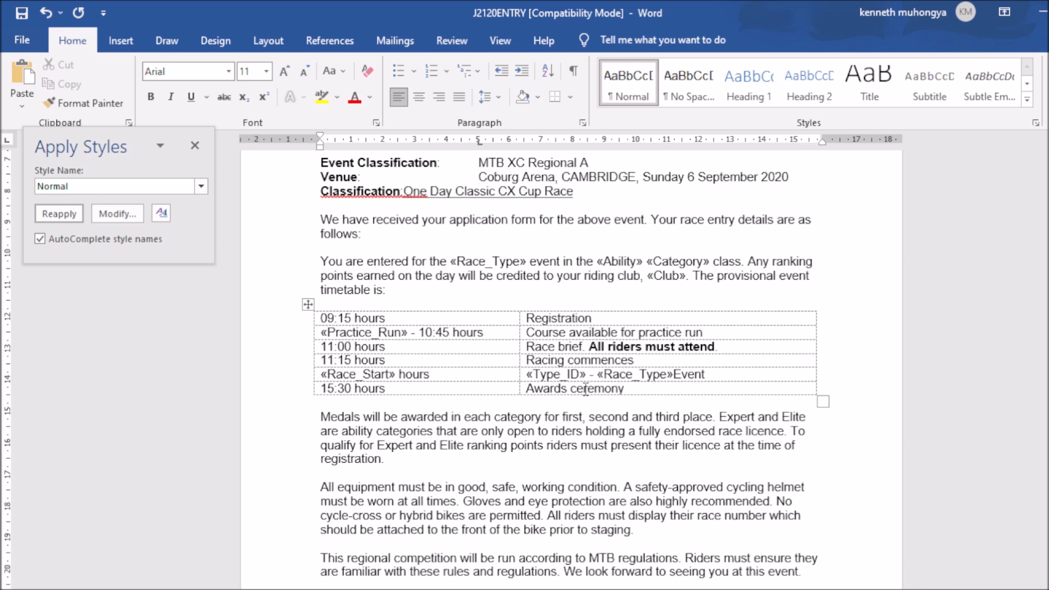
Step: Set a 5 cm left tab on the Classification line and tab 'One Day Classic CX Cup Race' to it
left_click(404, 192)
left_click(582, 122)
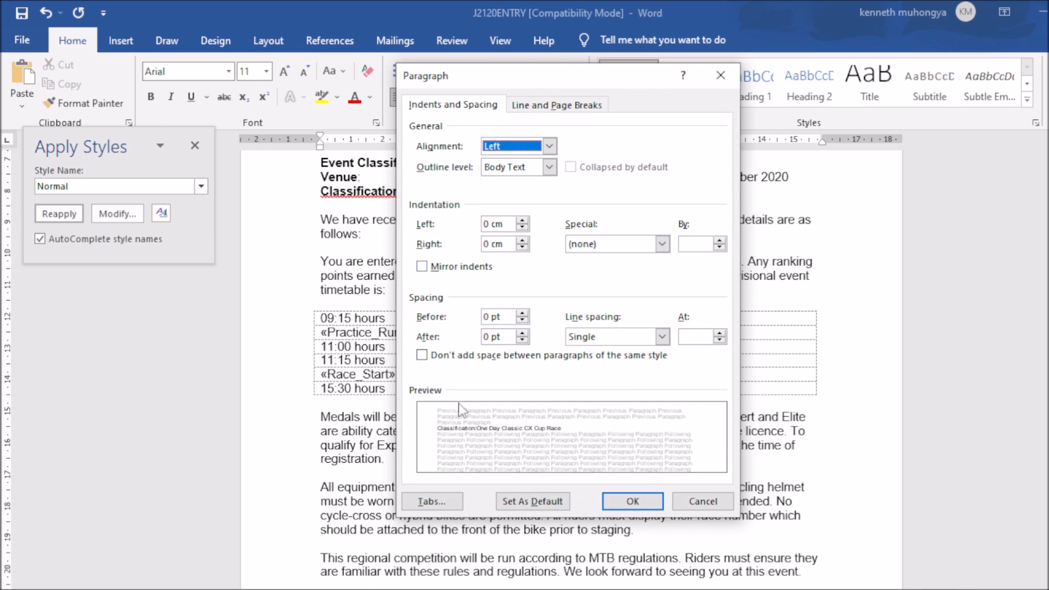
left_click(440, 504)
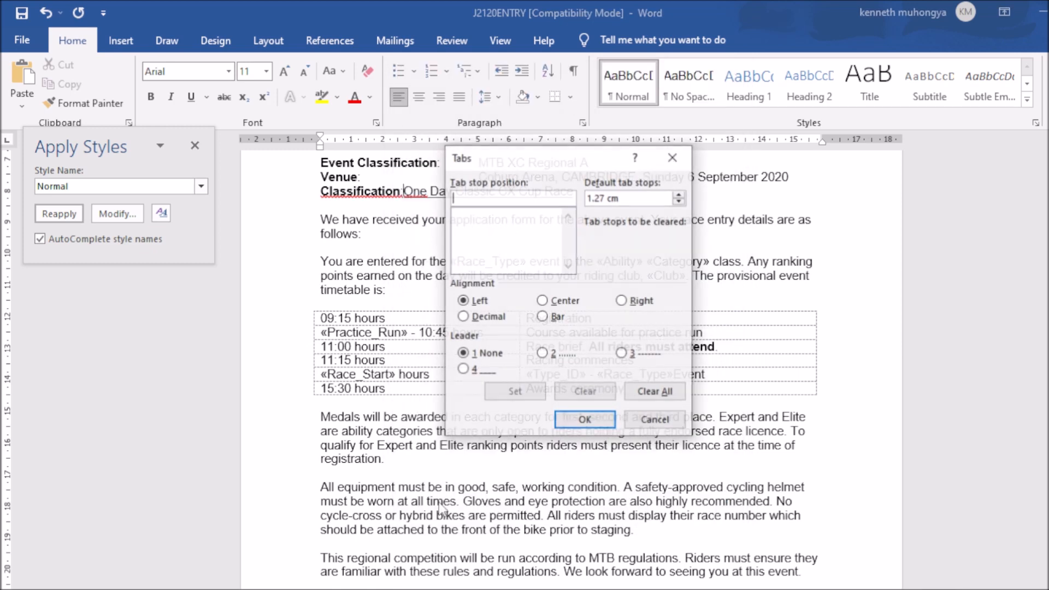
type("5")
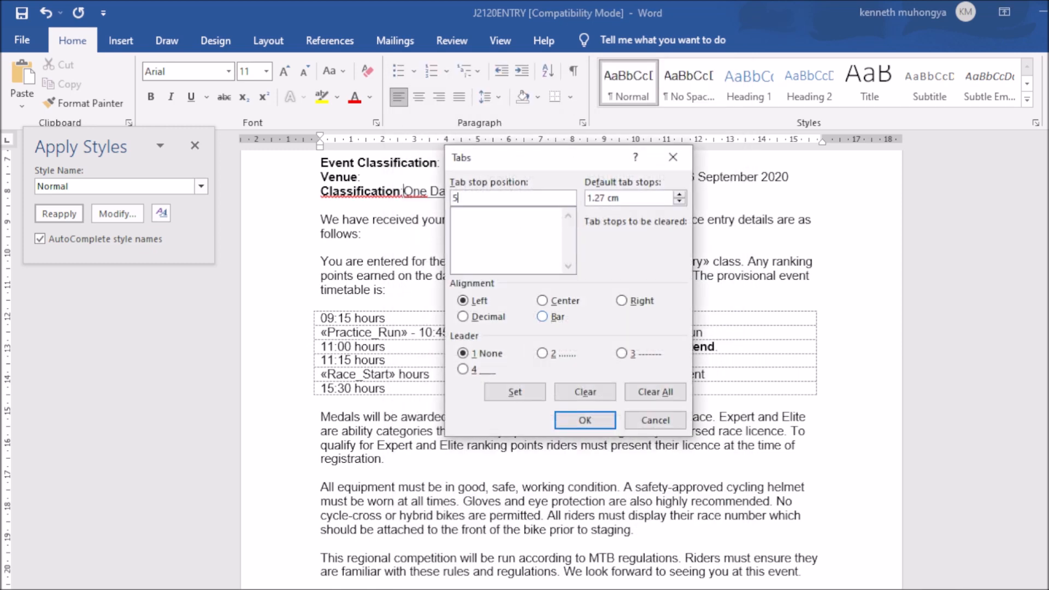
type(" cm")
left_click(514, 392)
left_click(585, 420)
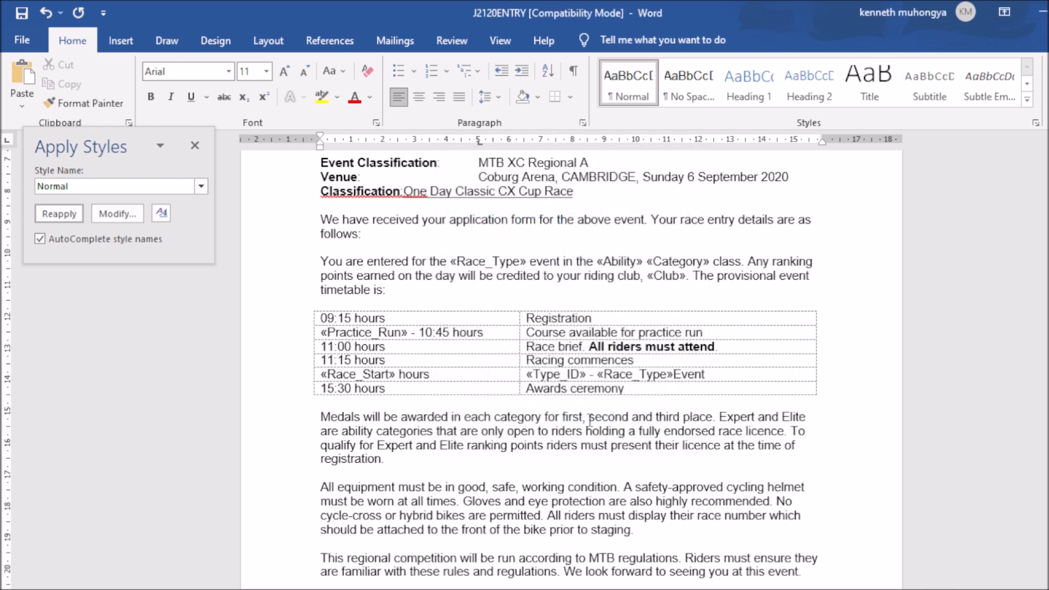
key("Tab")
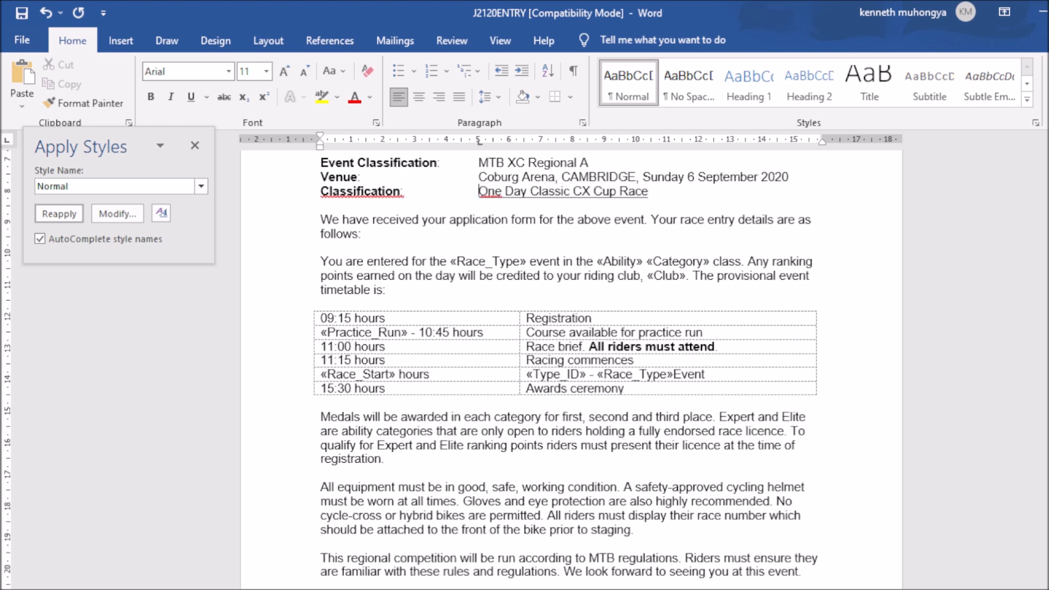
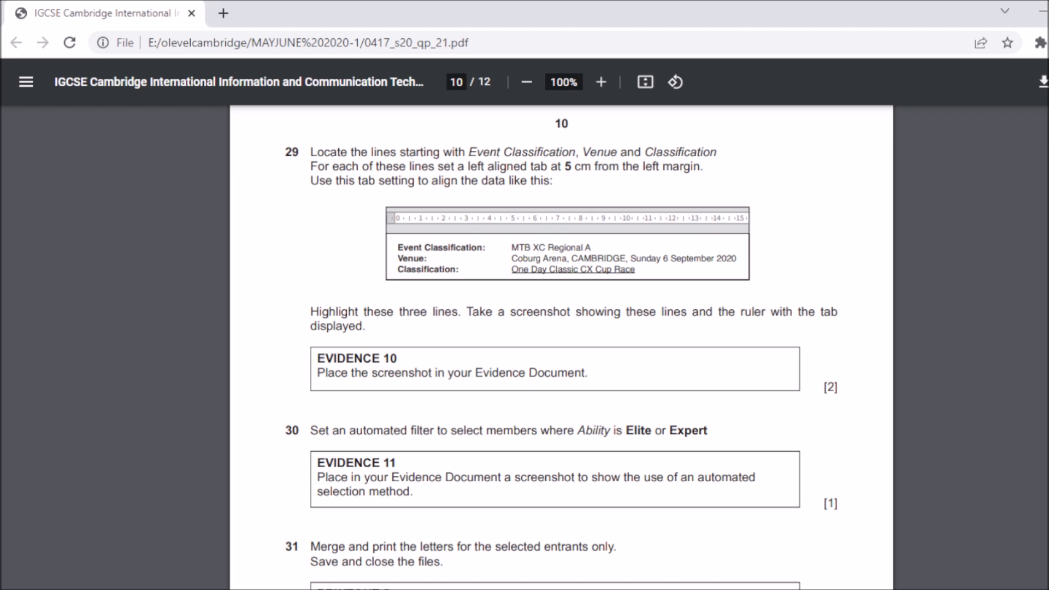
Step: In J2120ENTRY, select the Event Classification, Venue and Classification lines
mouse_move(759, 588)
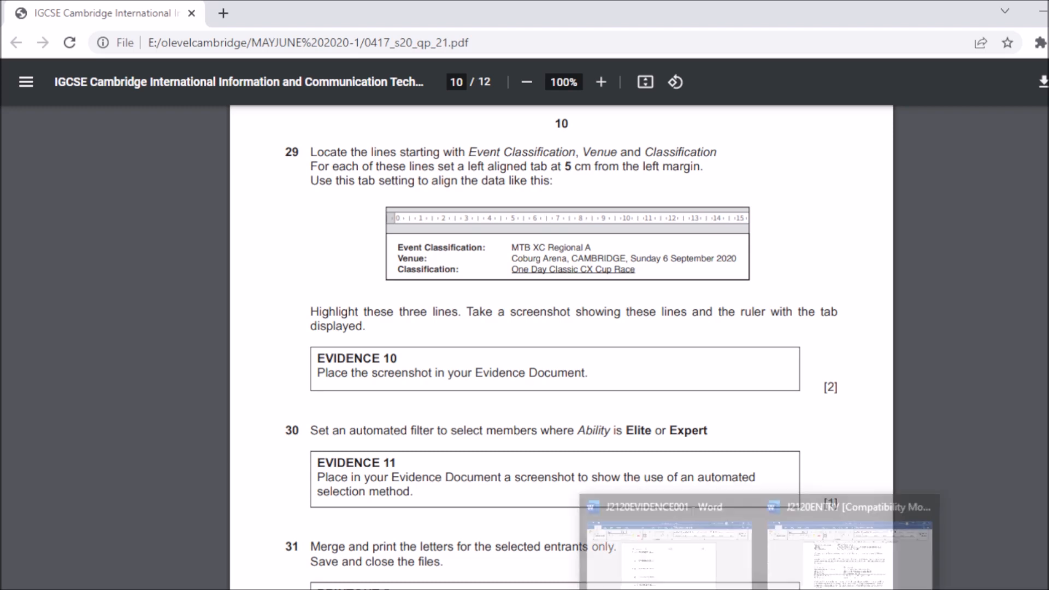
left_click(822, 574)
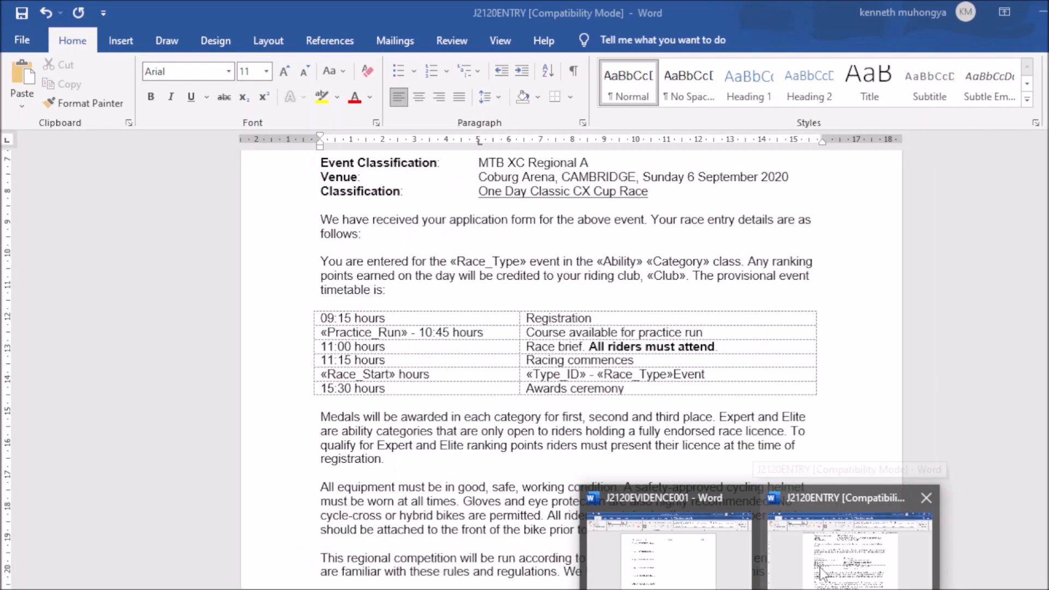
key("ctrl+shift+s")
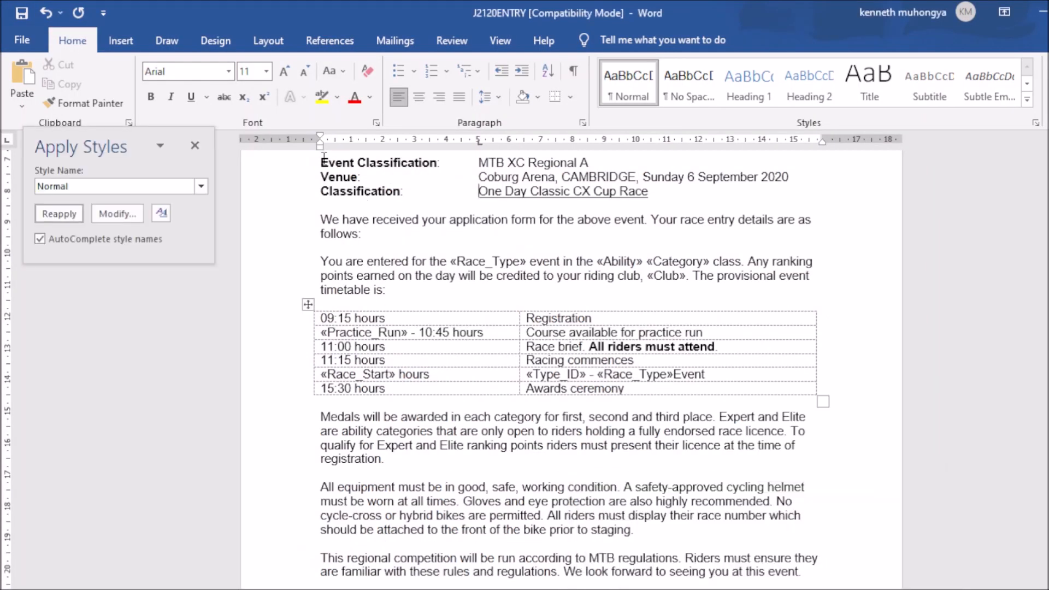
left_click_drag(321, 162, 669, 203)
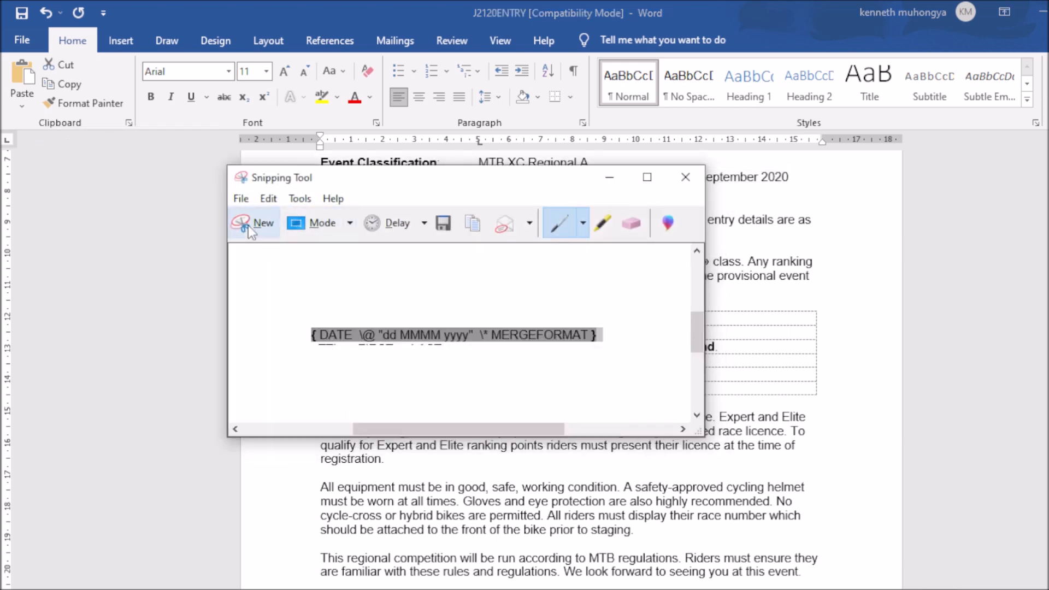
Step: Snip the highlighted lines together with the ruler and copy the capture
left_click(263, 224)
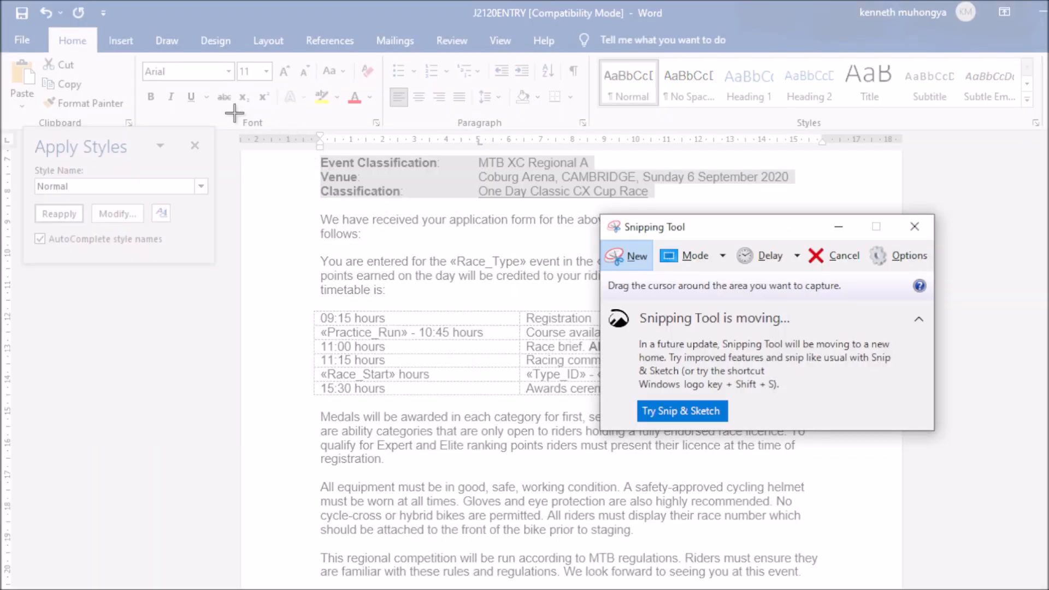
left_click_drag(235, 115, 845, 213)
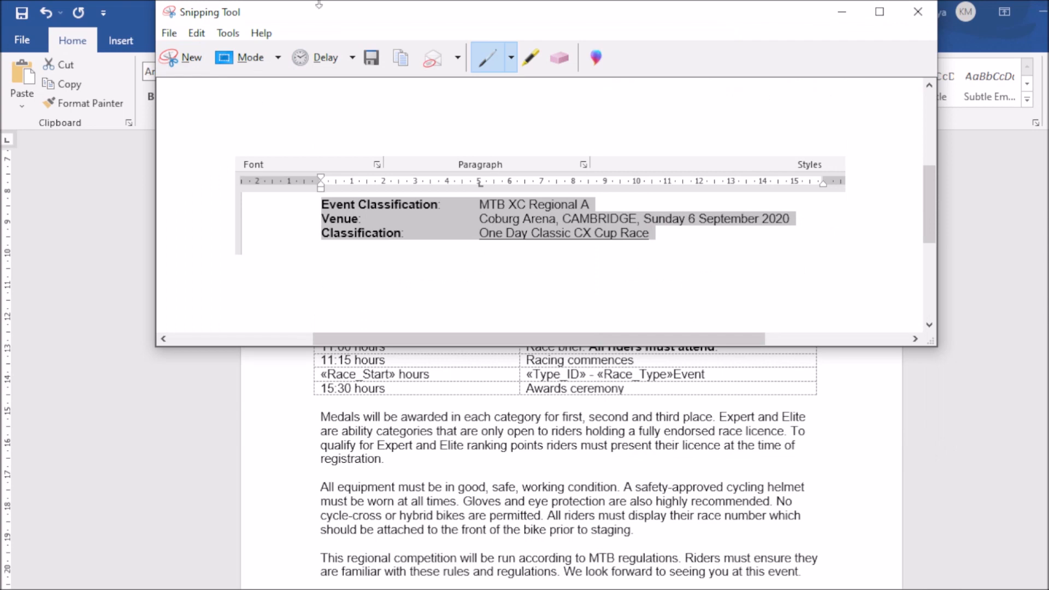
left_click(408, 58)
left_click(757, 589)
key("alt+Tab")
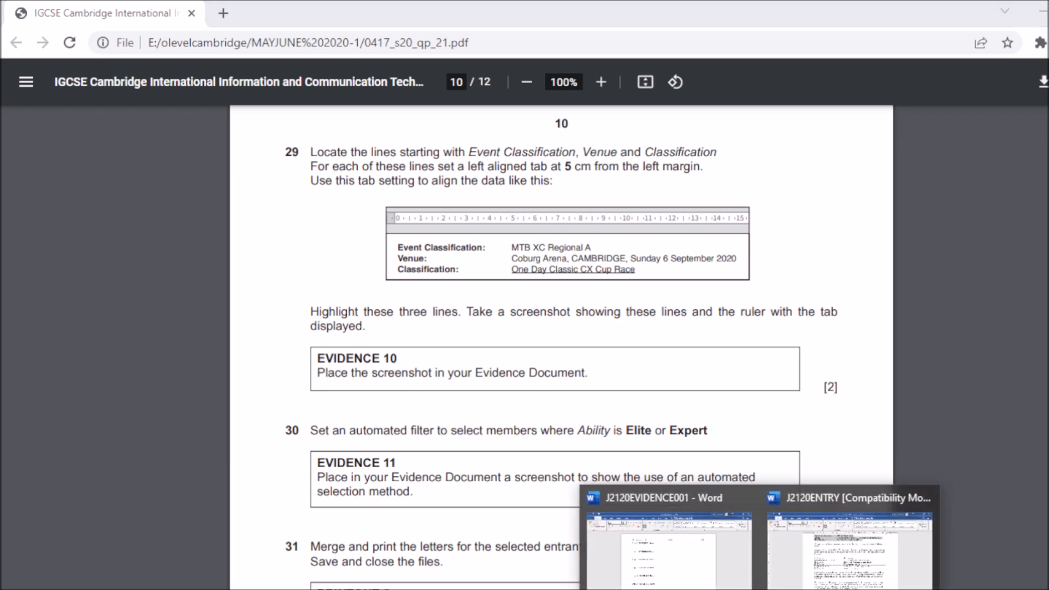
Step: Paste the ruler-and-tab snip under Step 29 – EVIDENCE 10 in J2120EVIDENCE001
left_click(669, 551)
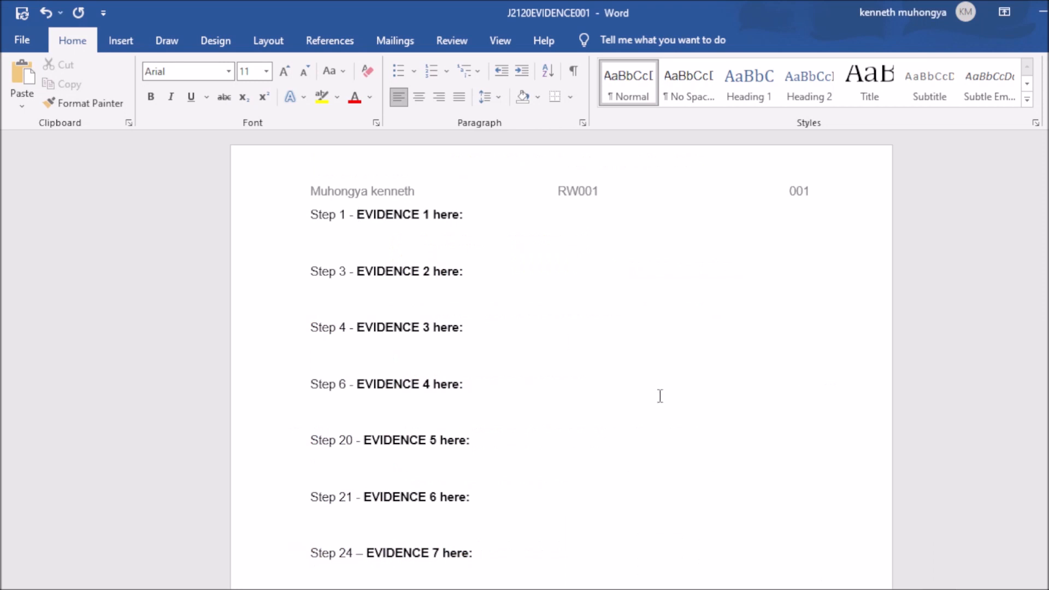
scroll(561, 360, "down", 8)
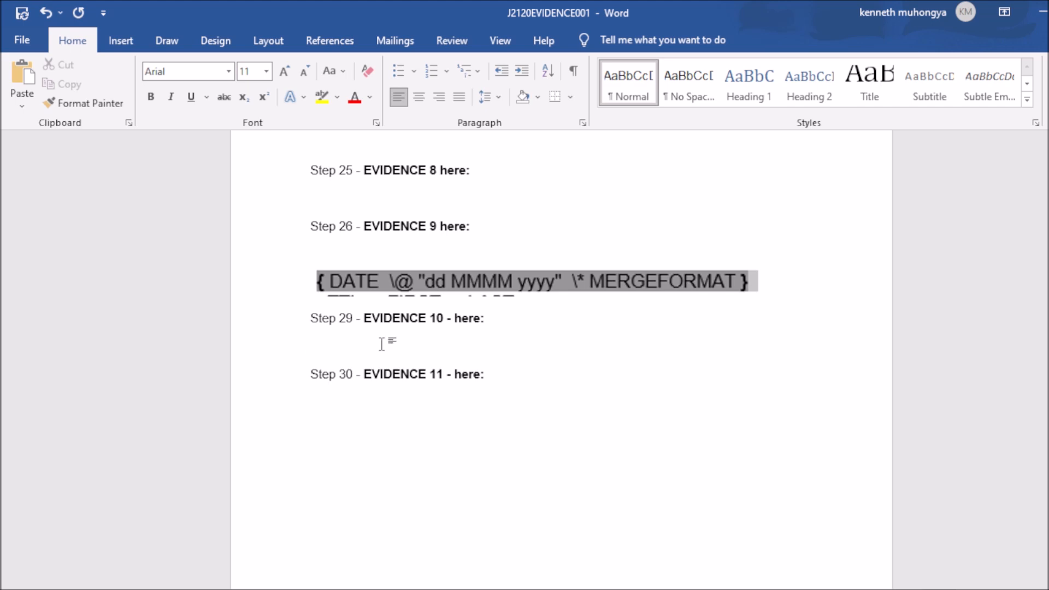
key("ctrl+v")
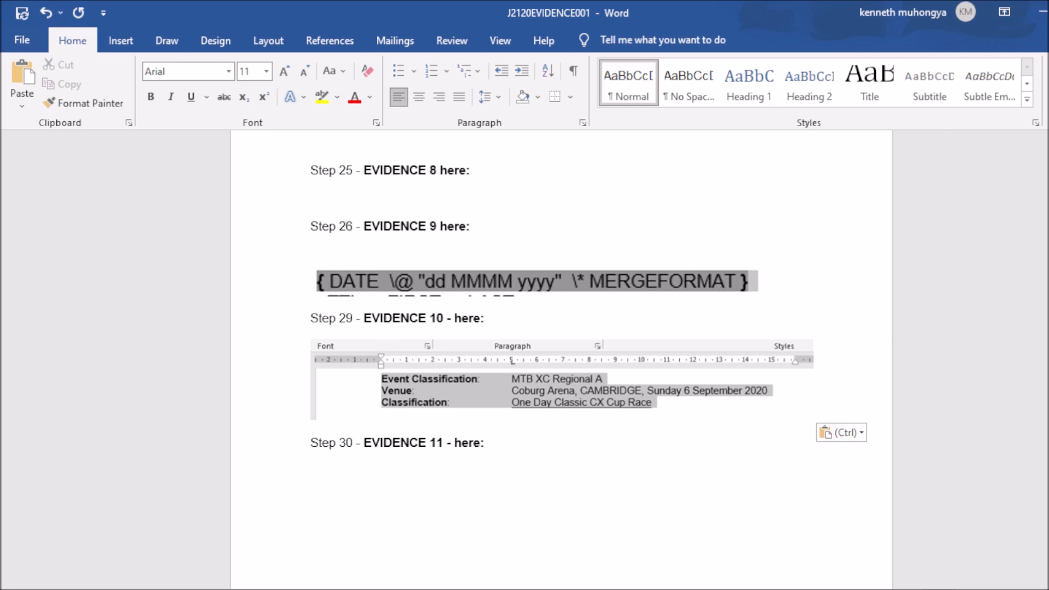
key("alt+Tab")
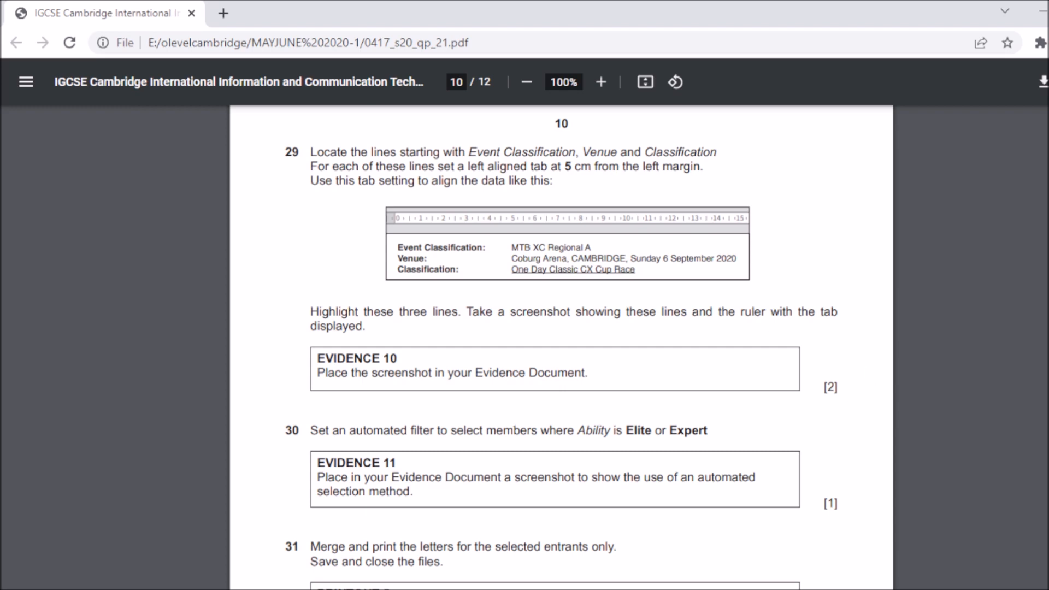
Step: Read questions 30–31 in the exam PDF, check the evidence document, then return to J2120ENTRY
scroll(561, 348, "down", 3)
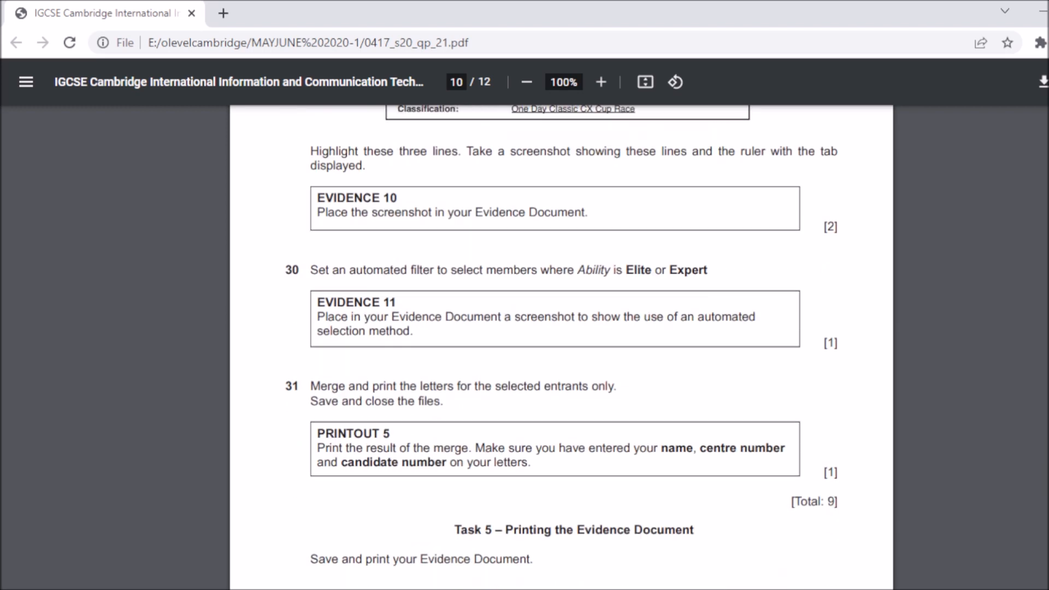
scroll(562, 348, "down", 1)
scroll(562, 348, "up", 1)
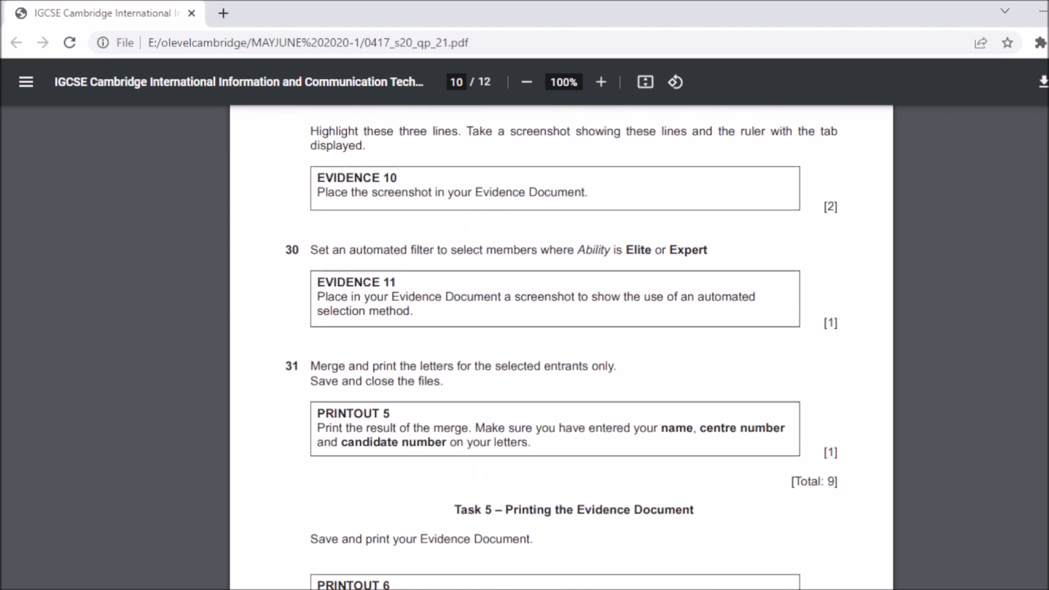
mouse_move(760, 585)
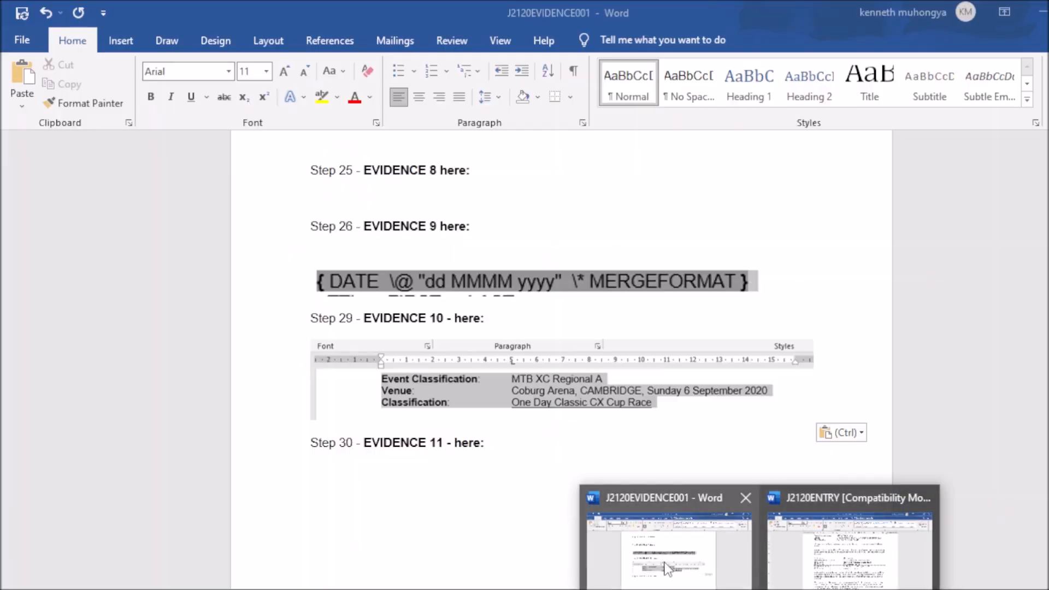
left_click(666, 562)
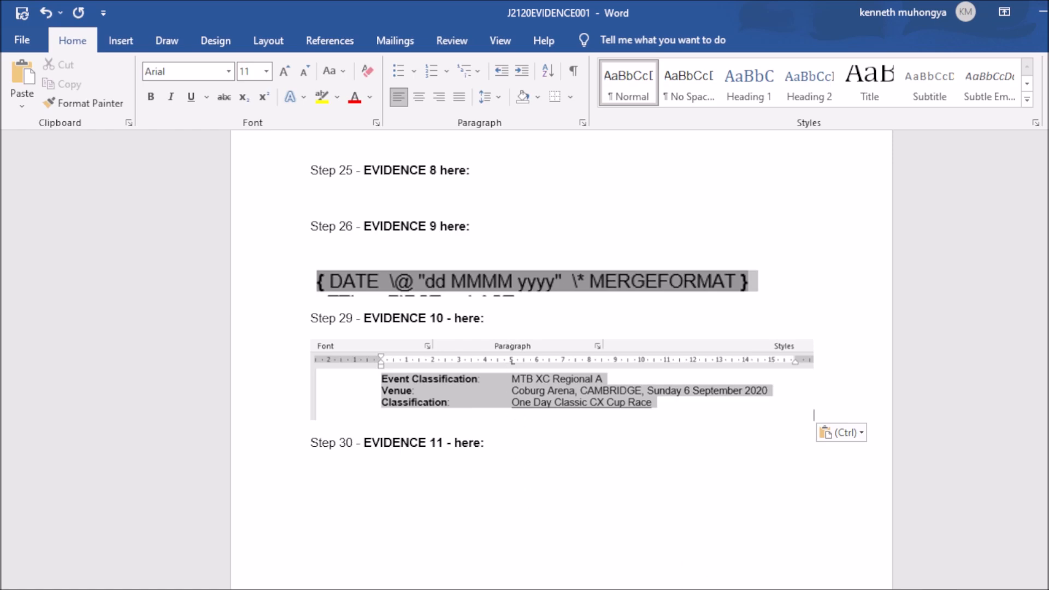
key("alt+Tab")
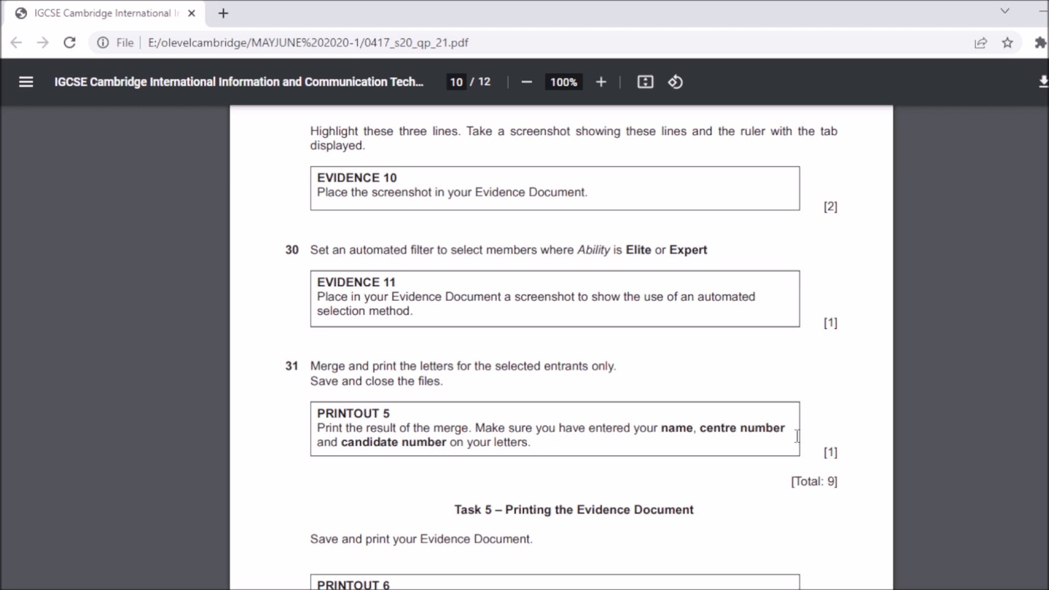
mouse_move(827, 584)
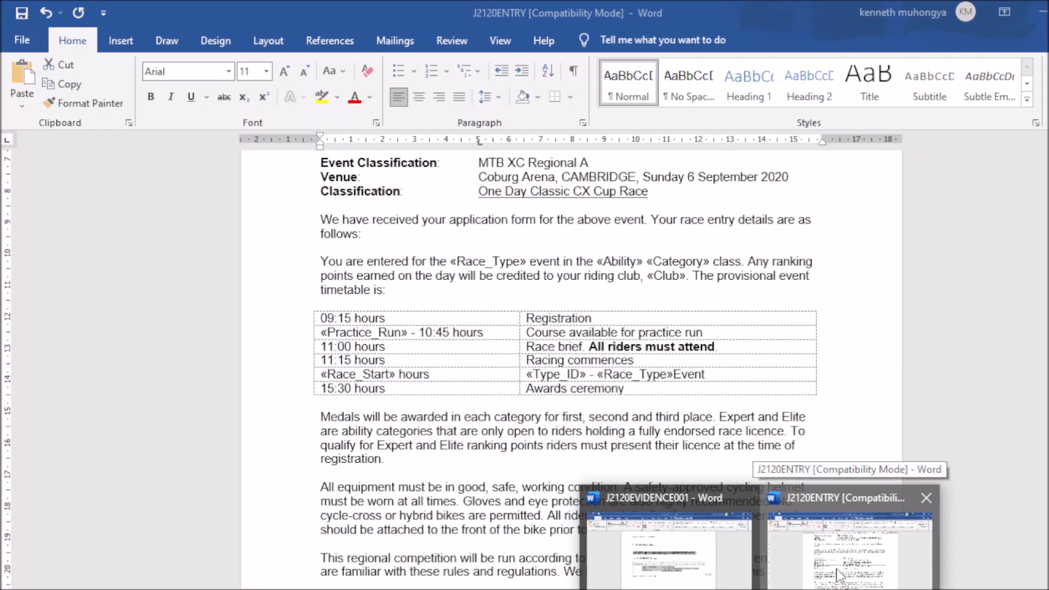
left_click(842, 571)
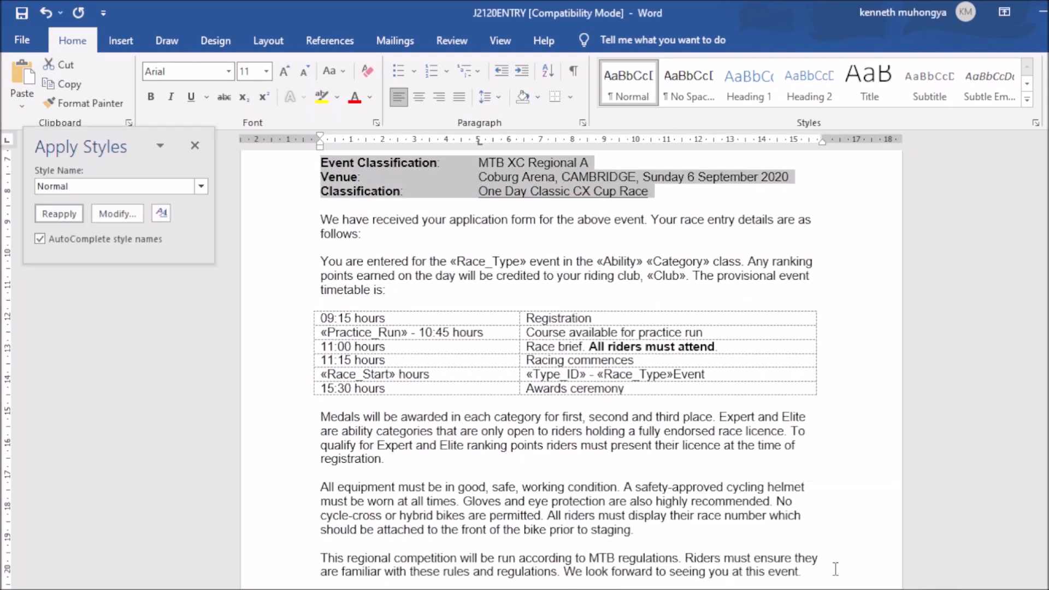
Step: Deselect the header lines and open the Mailings recipient list for J2120ENTRY
left_click(863, 258)
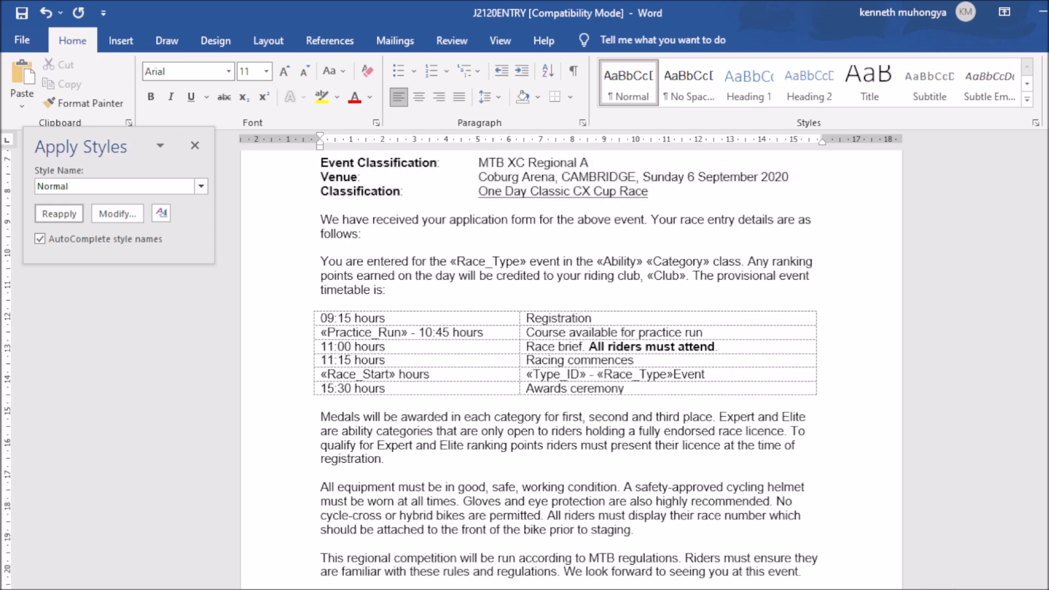
scroll(571, 361, "up", 5)
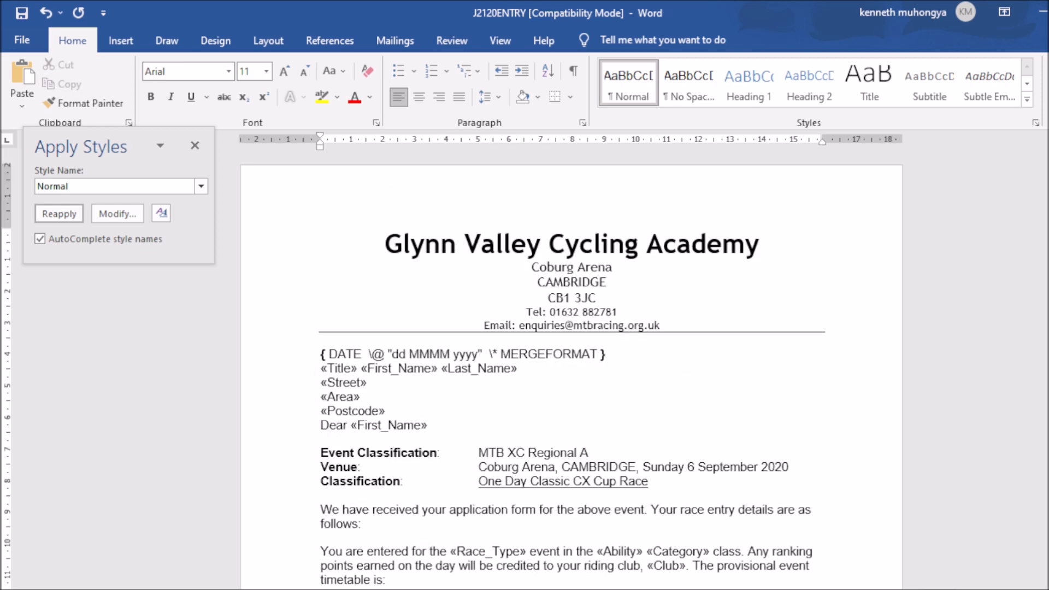
left_click(403, 47)
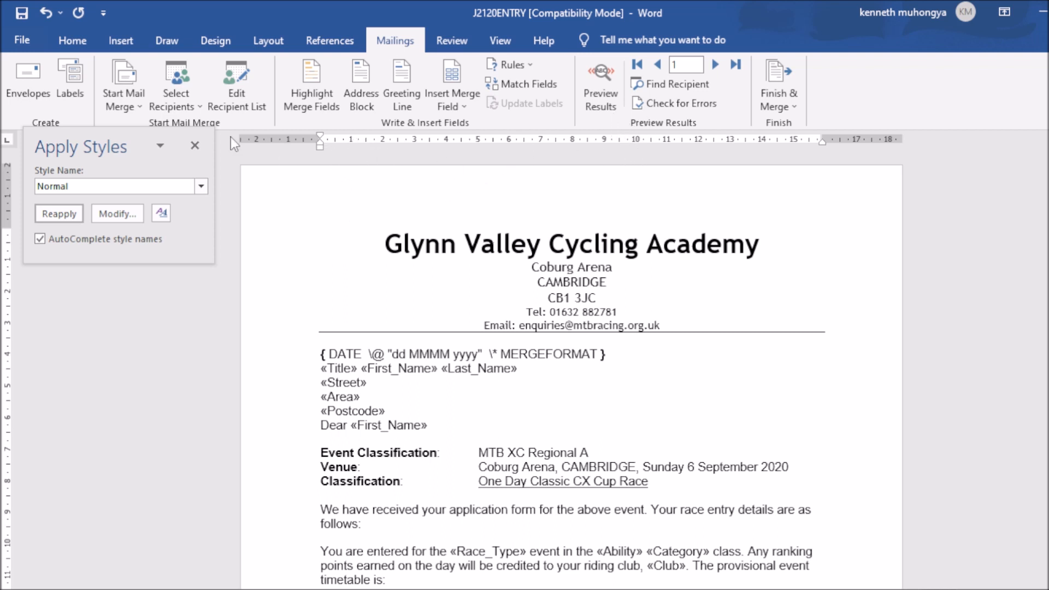
left_click(238, 107)
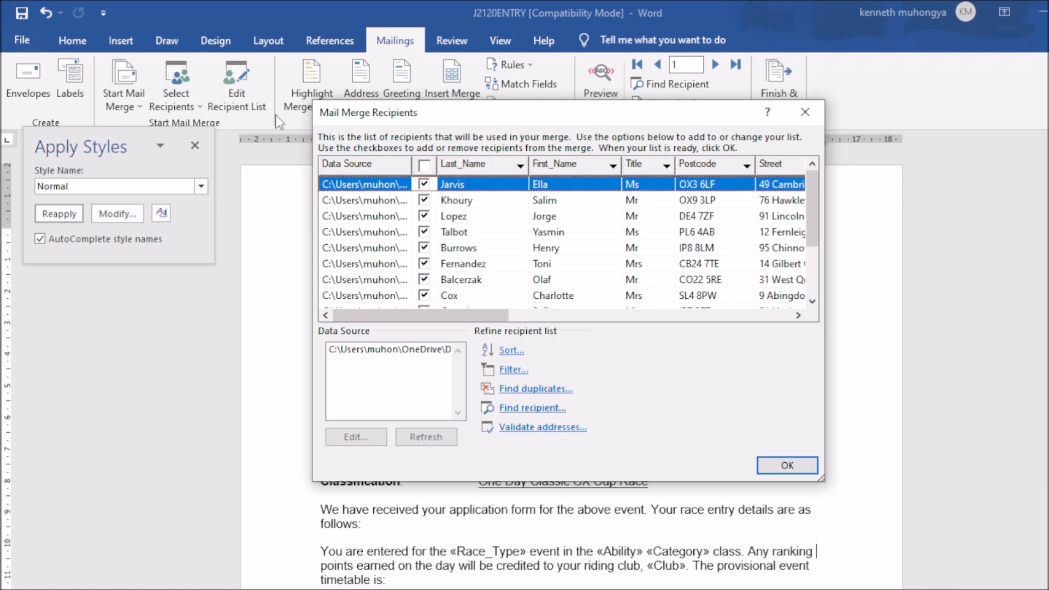
Step: In the recipient filter, set the first condition to Ability Equal to Elite
left_click(507, 371)
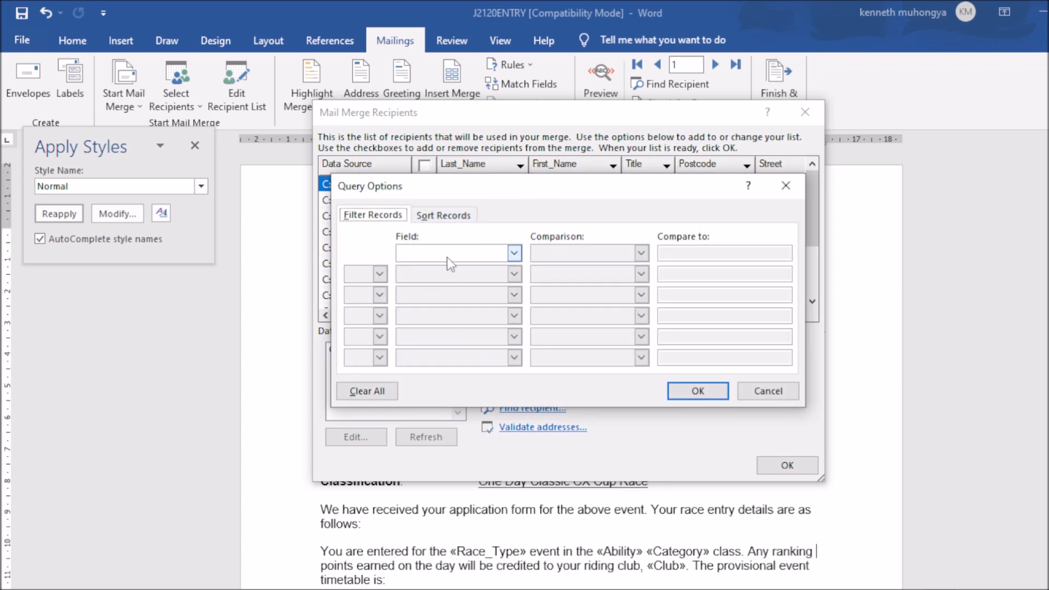
left_click(443, 255)
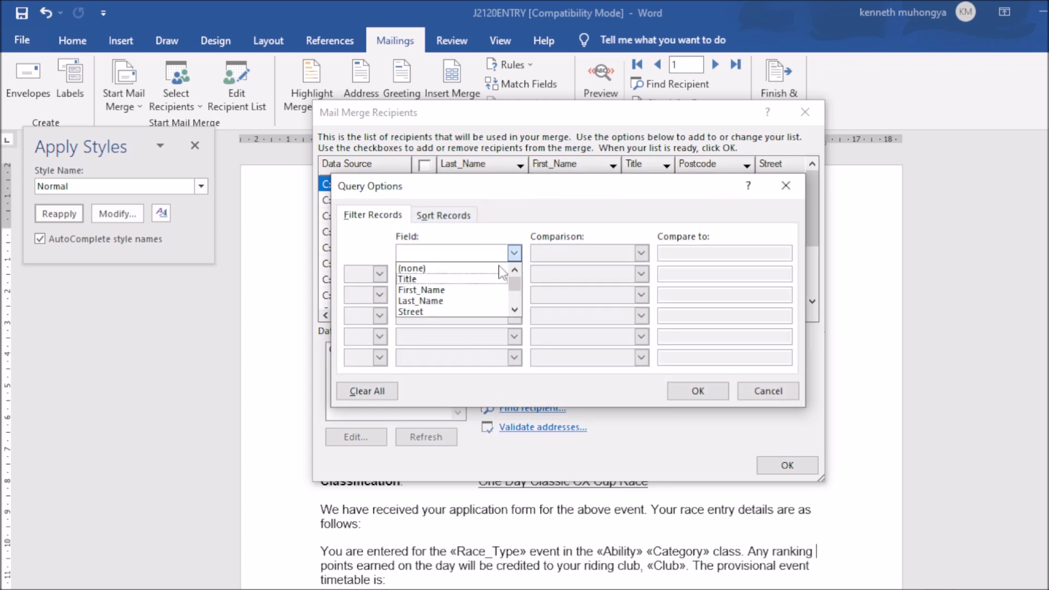
left_click_drag(515, 282, 516, 297)
left_click(464, 281)
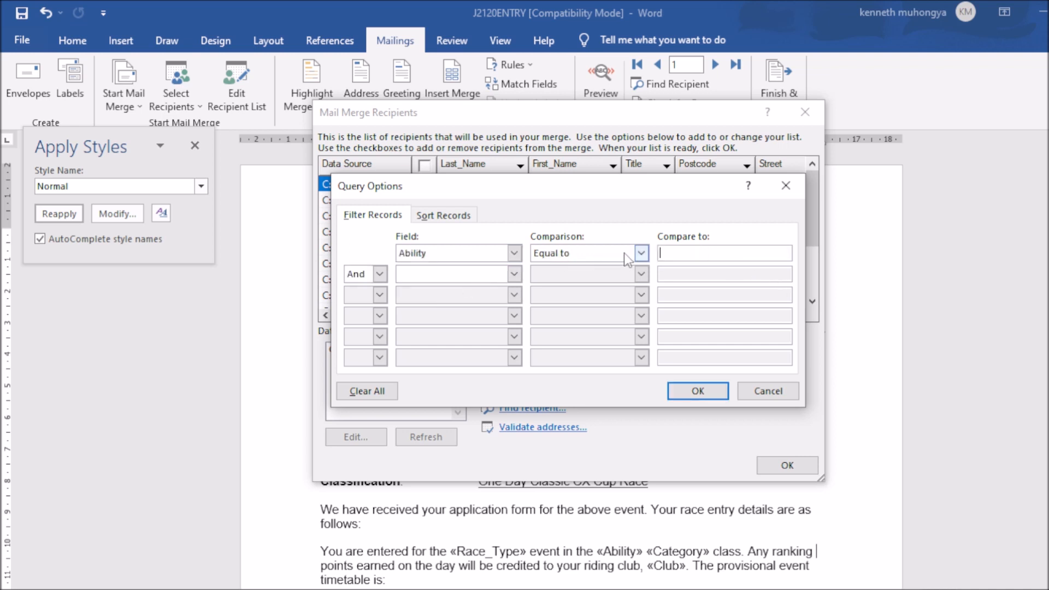
left_click(642, 253)
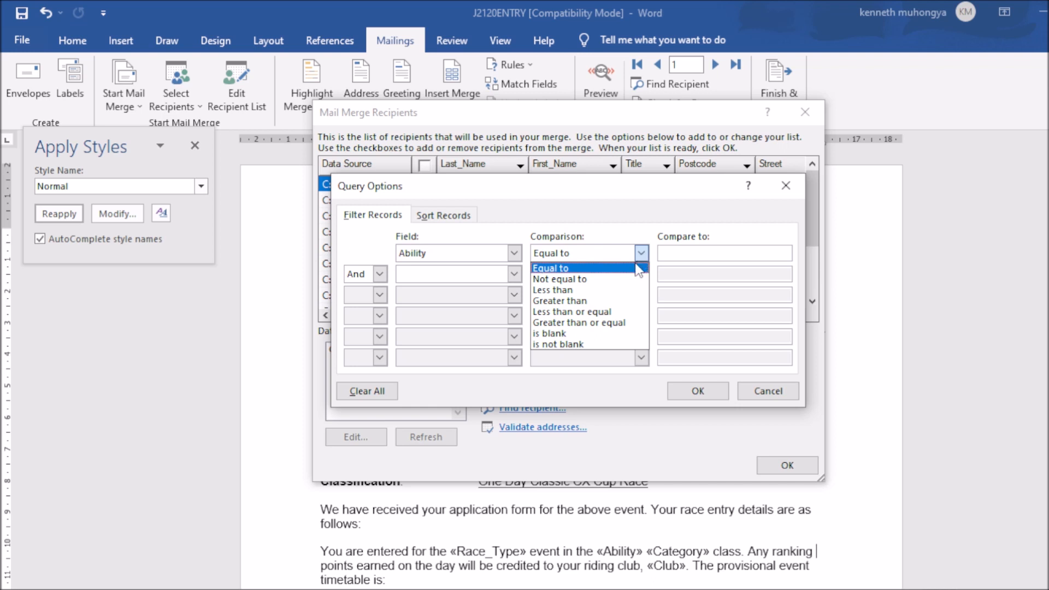
left_click(632, 267)
left_click(702, 252)
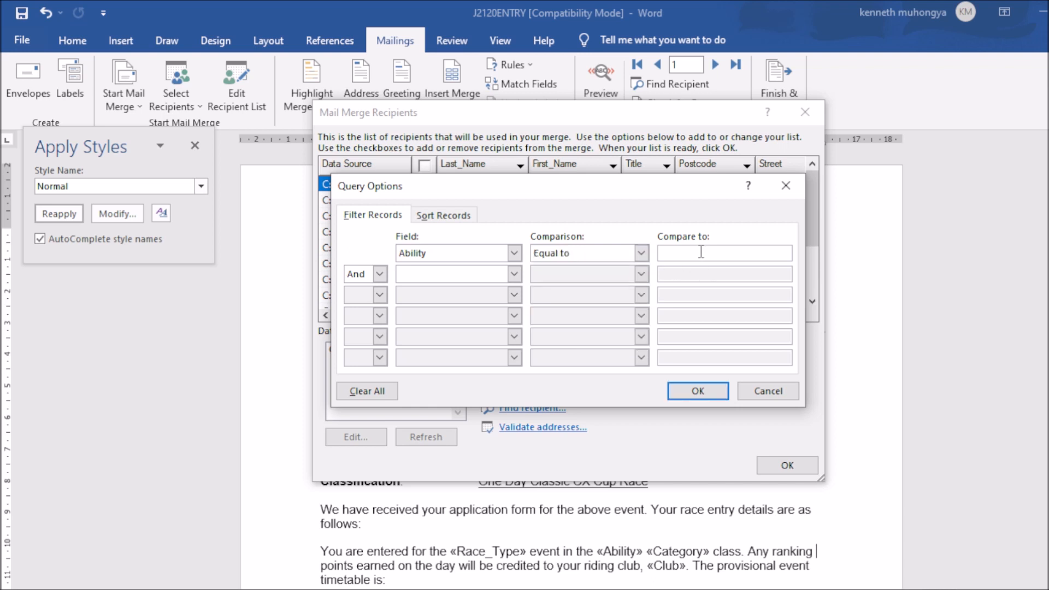
left_click(642, 254)
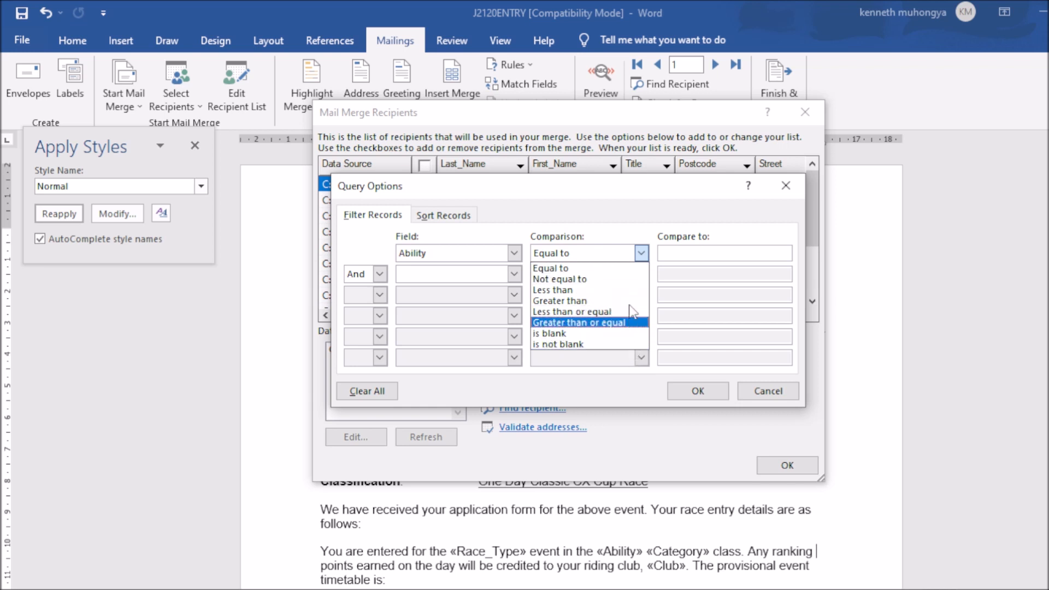
left_click(627, 270)
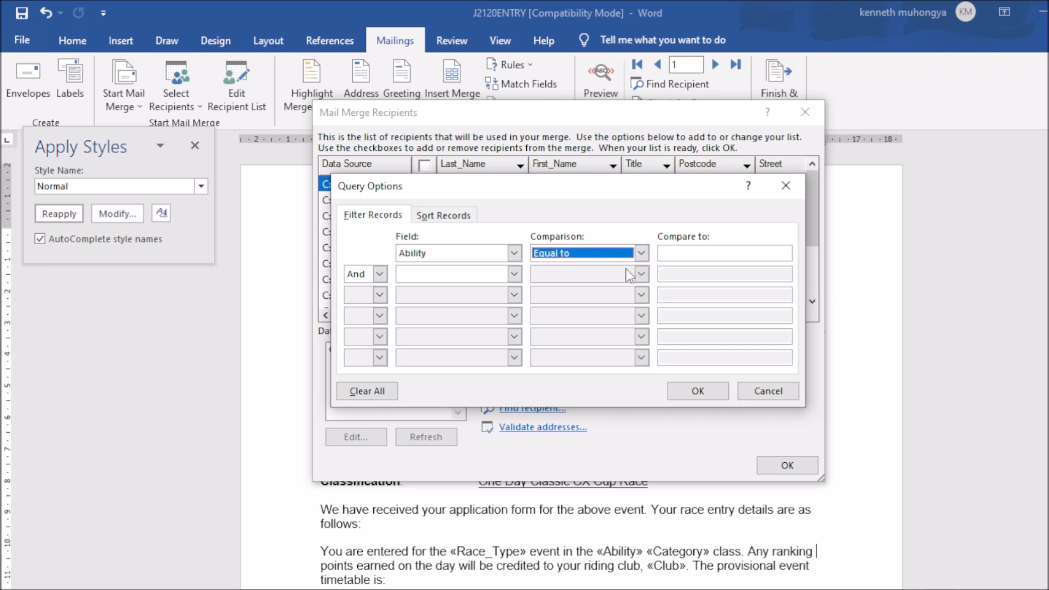
left_click(680, 256)
type("E")
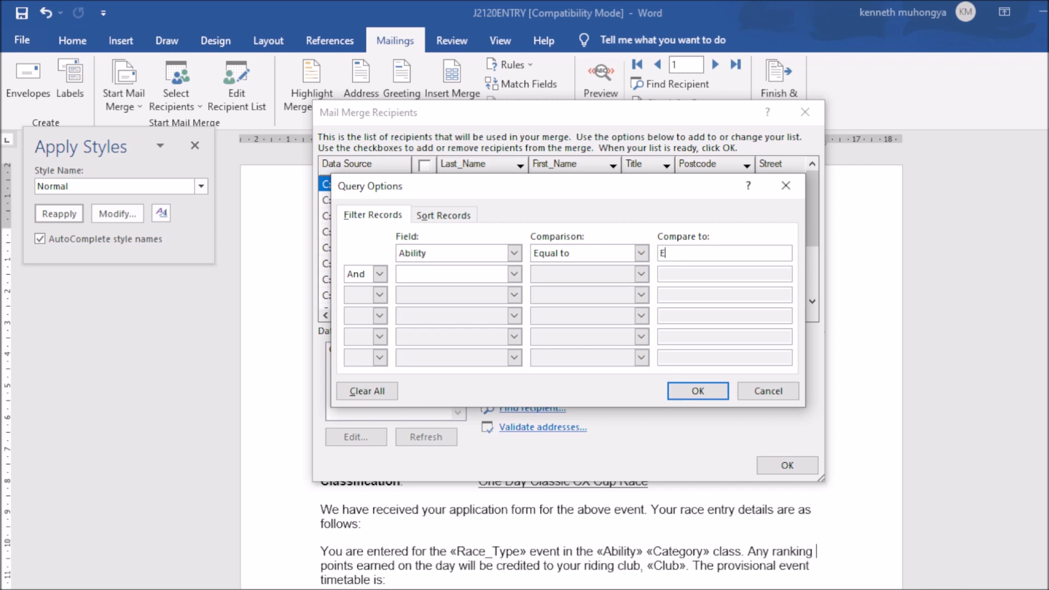
type("lite")
Step: Add And Ability Equal to Expert and apply, which matches no records
left_click(514, 274)
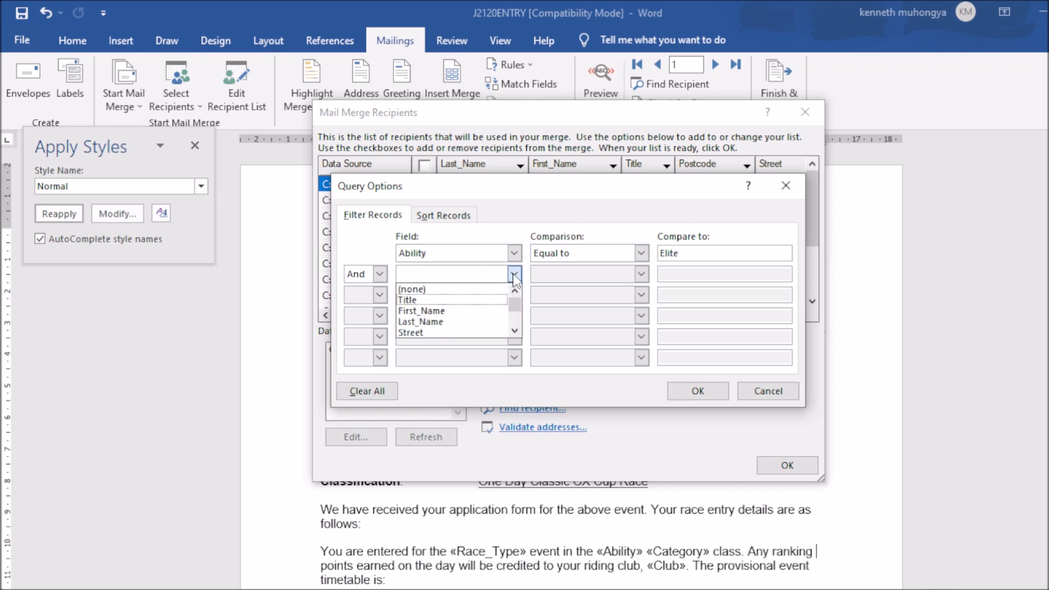
left_click_drag(515, 304, 520, 328)
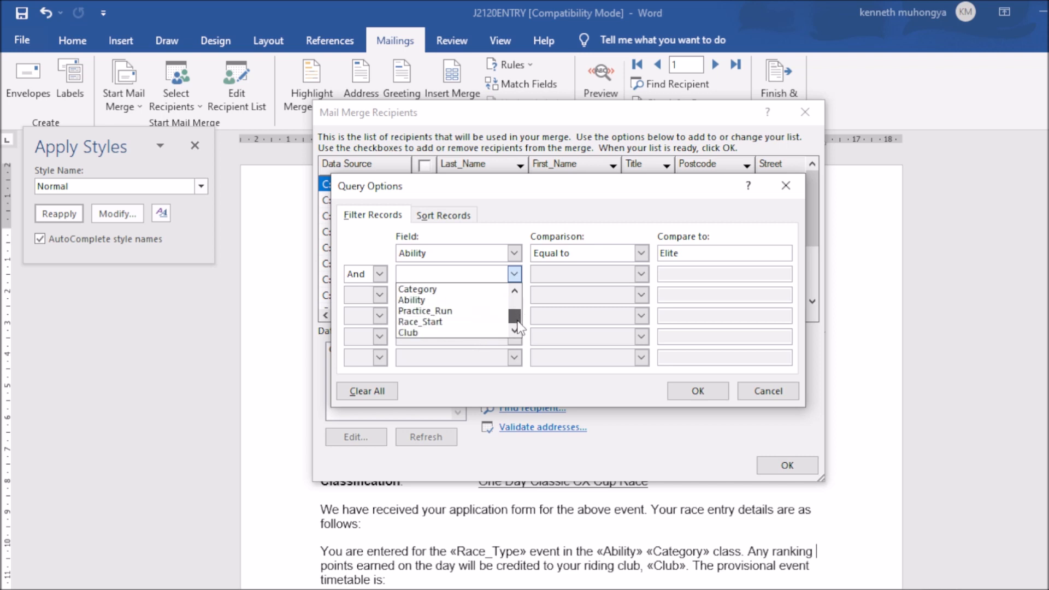
left_click(489, 302)
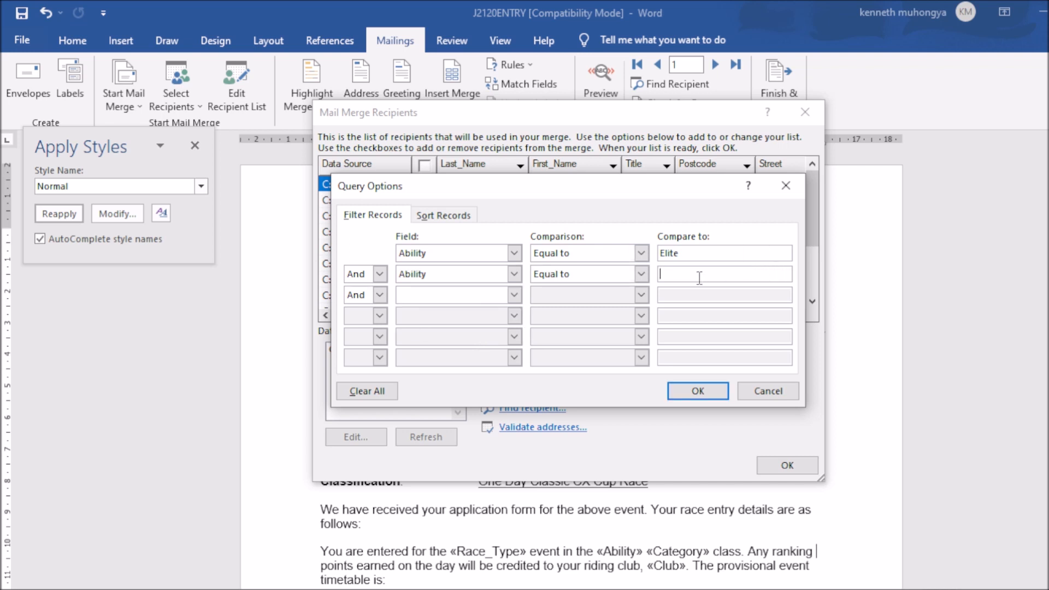
type("Expert")
left_click(695, 391)
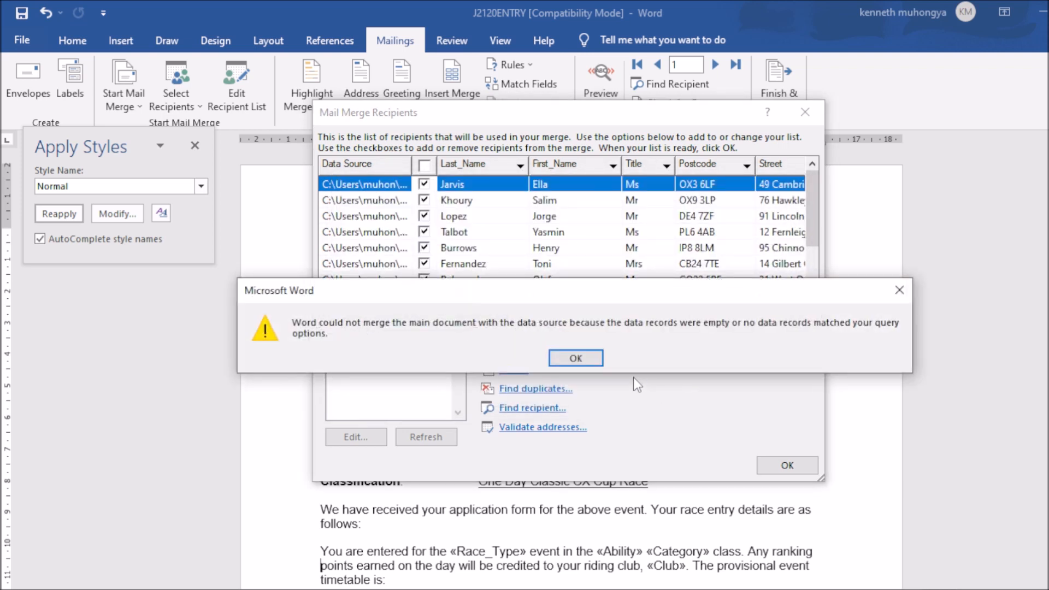
Step: Dismiss the no-records error and set the first condition to Ability equal to Elite
left_click(587, 357)
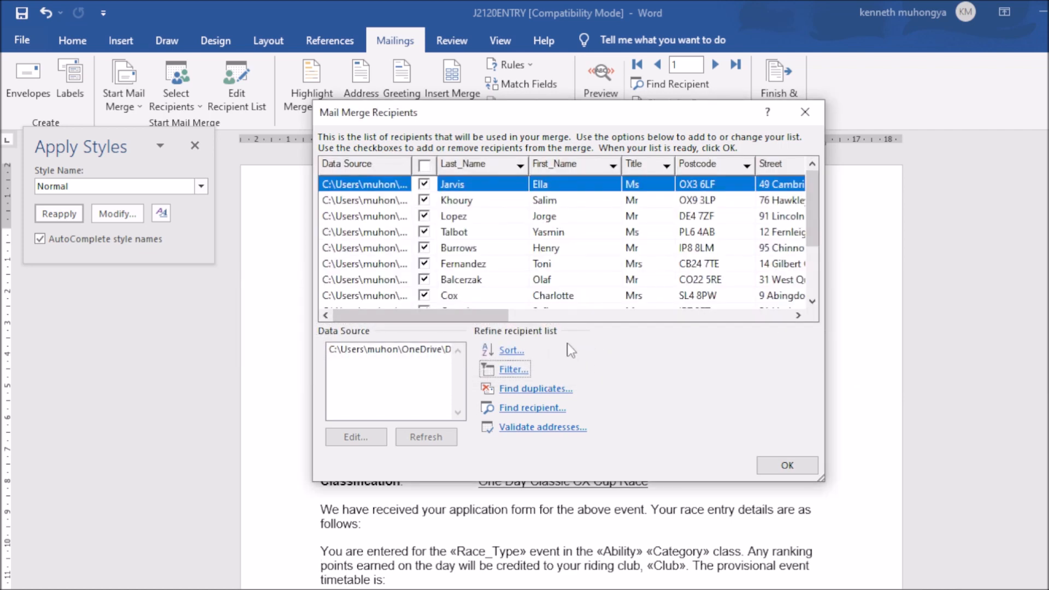
left_click(509, 369)
left_click(514, 253)
scroll(481, 301, "down", 4)
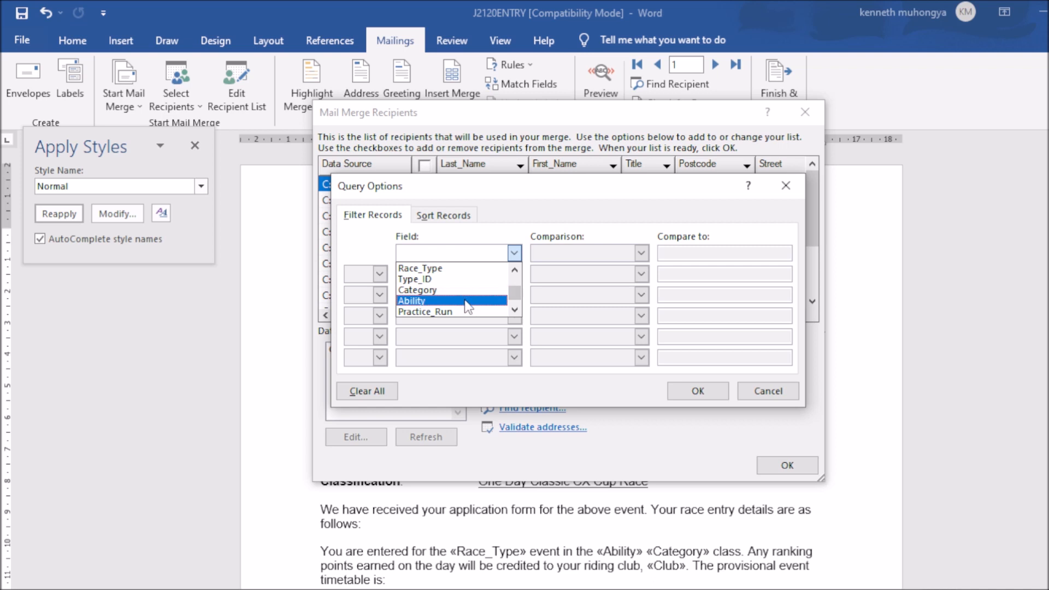
left_click(465, 301)
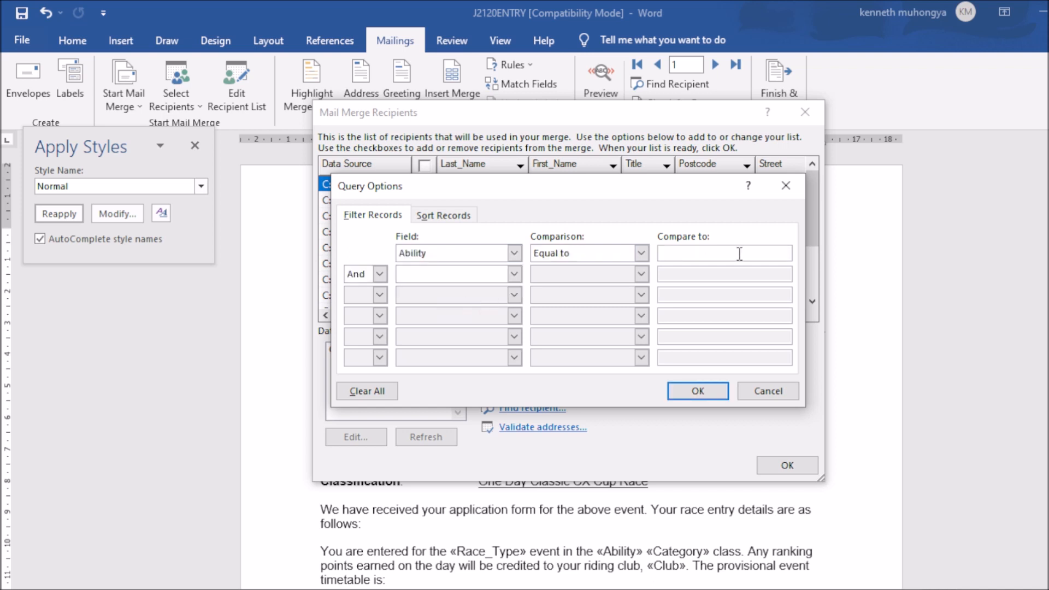
type("Elite")
Step: Join with Or Ability equal to Expert and apply, leaving three recipients
left_click(379, 274)
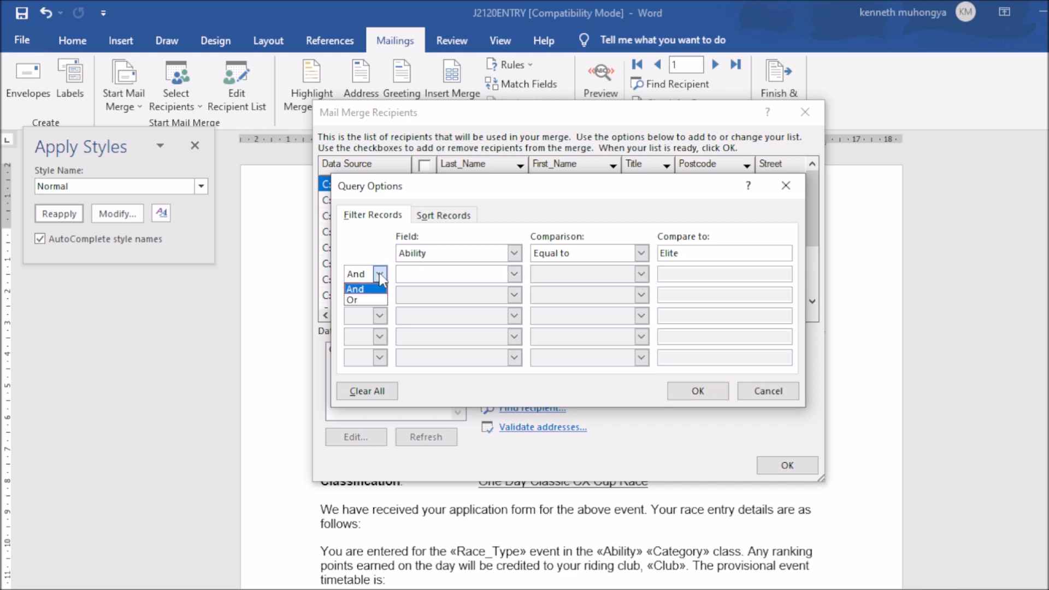
left_click(361, 302)
left_click(515, 274)
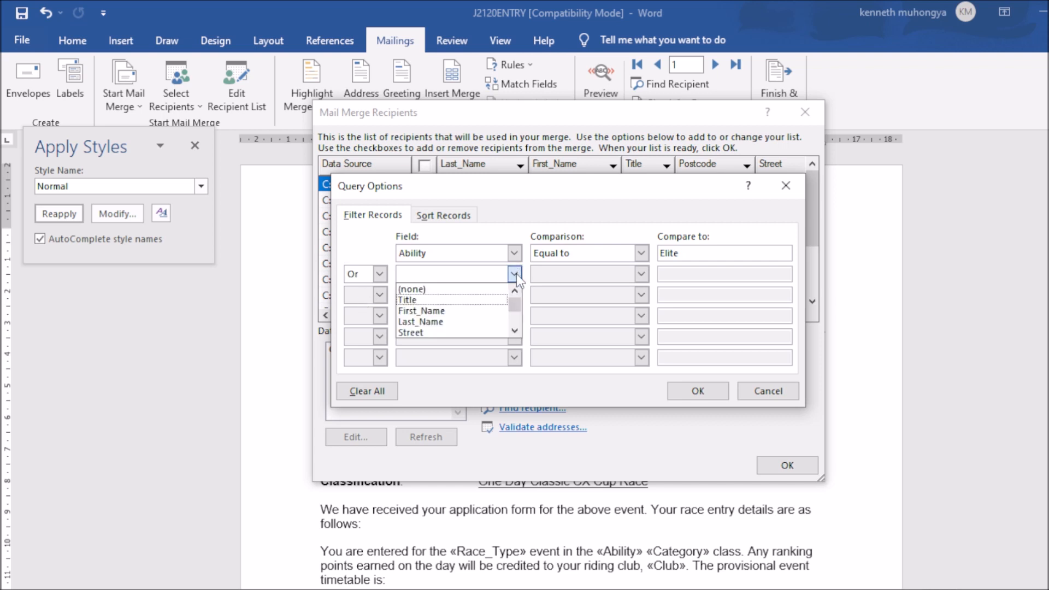
left_click_drag(514, 304, 517, 324)
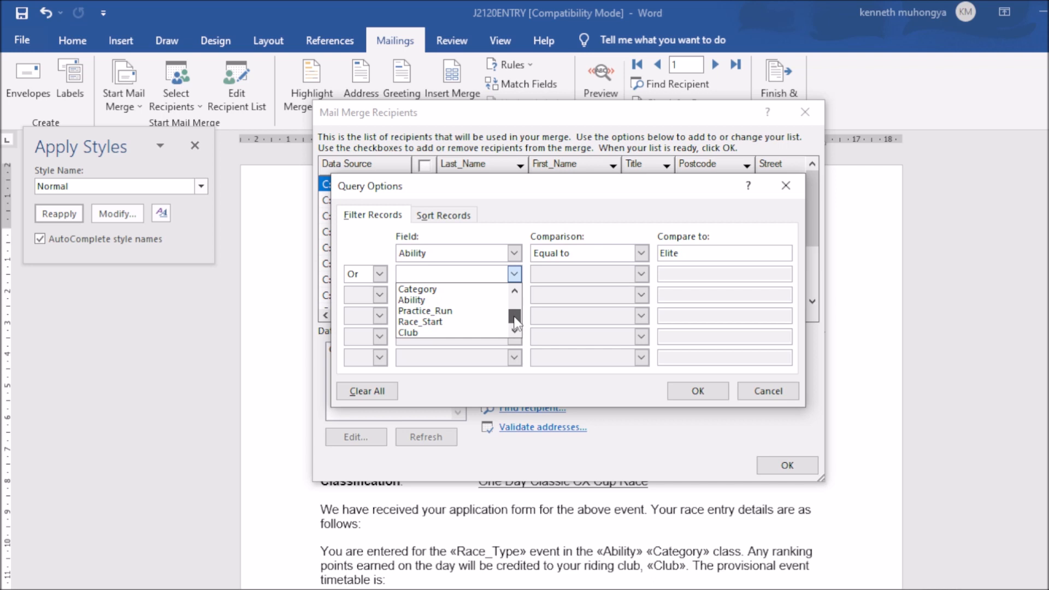
left_click(463, 300)
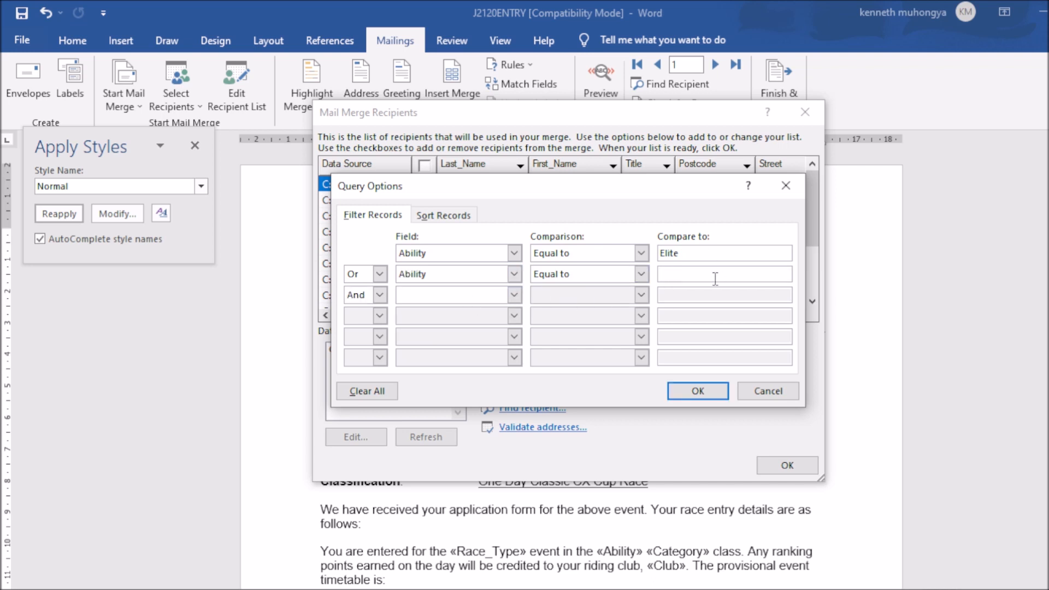
type("Expert")
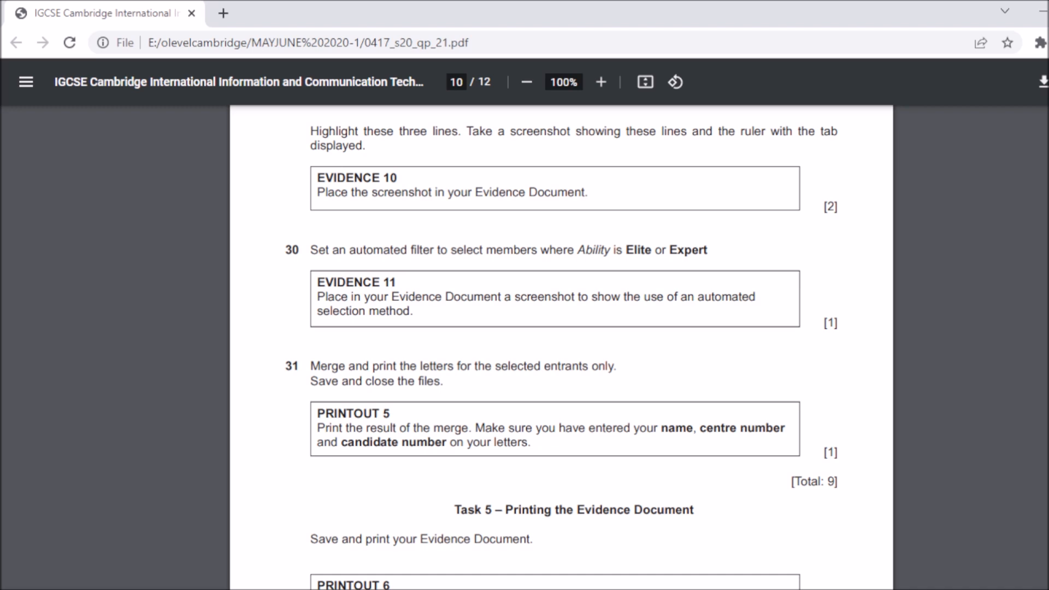
mouse_move(759, 589)
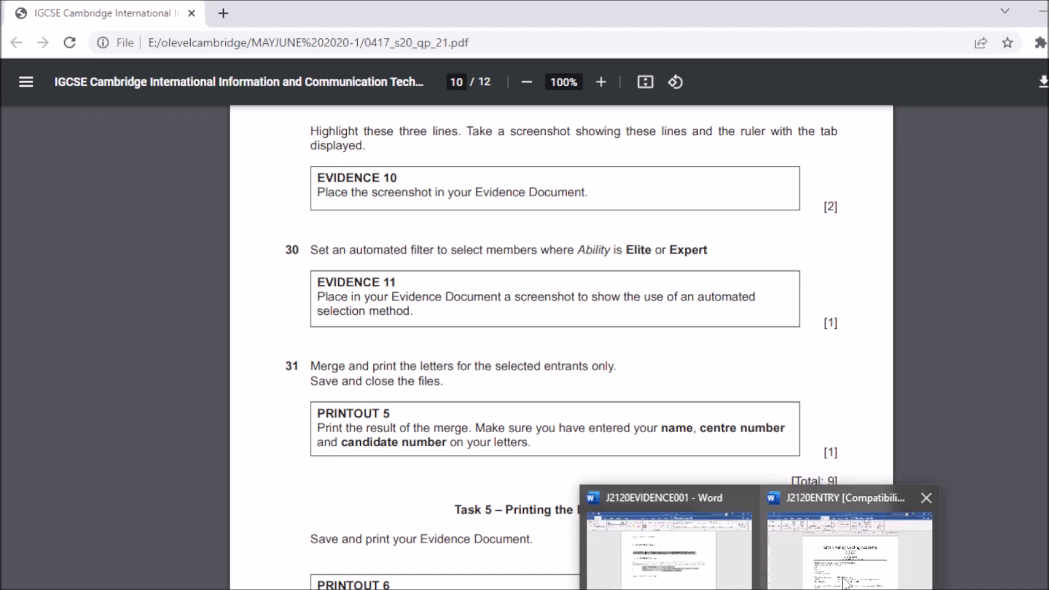
left_click(847, 582)
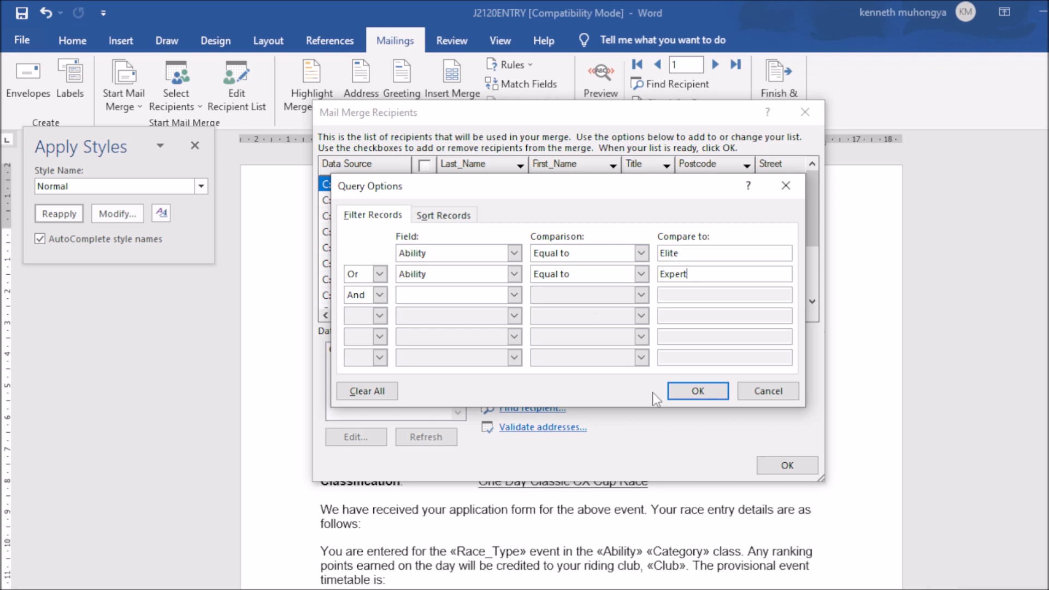
left_click(698, 391)
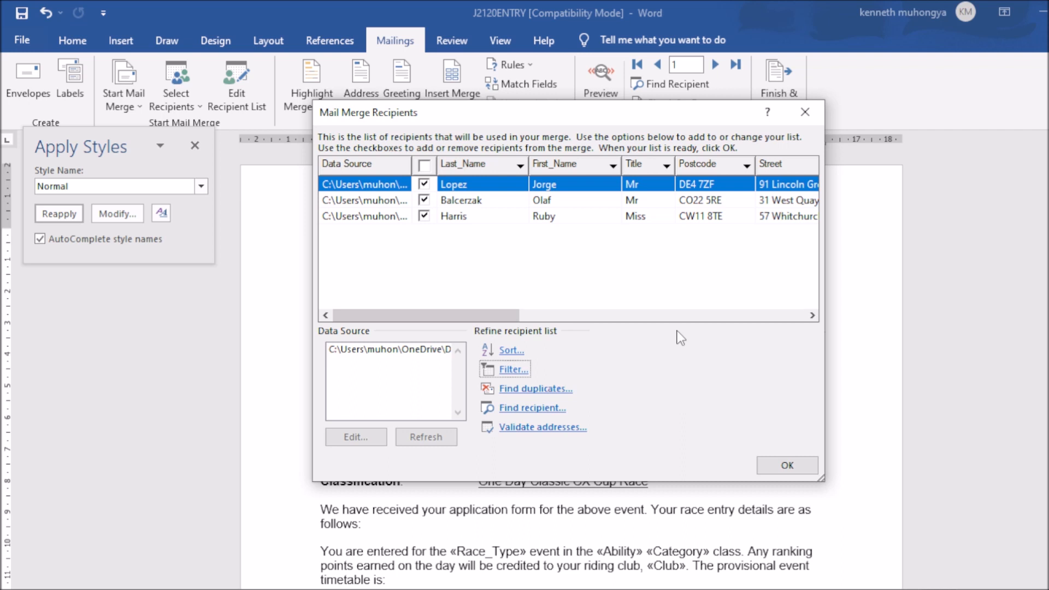
Step: Snip the three filtered recipient rows and scroll the list right to the Ability column
left_click(798, 588)
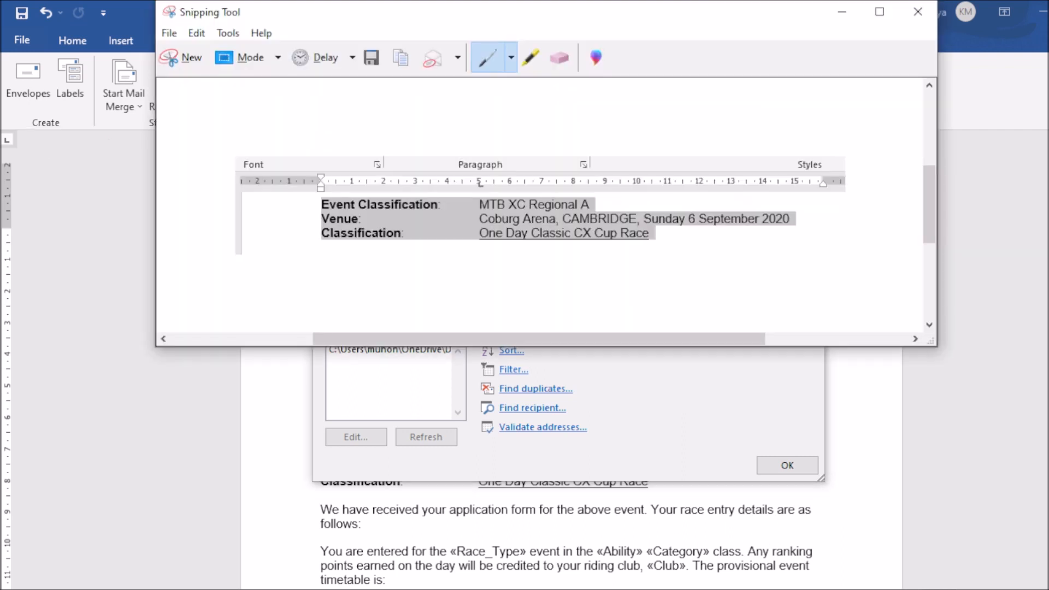
left_click(182, 59)
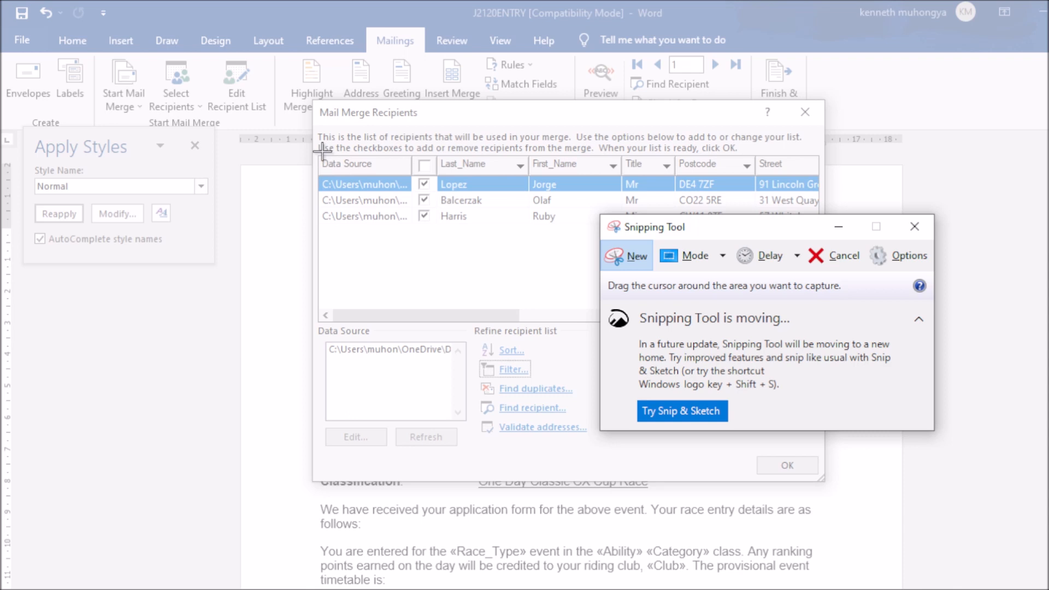
left_click_drag(321, 157, 813, 255)
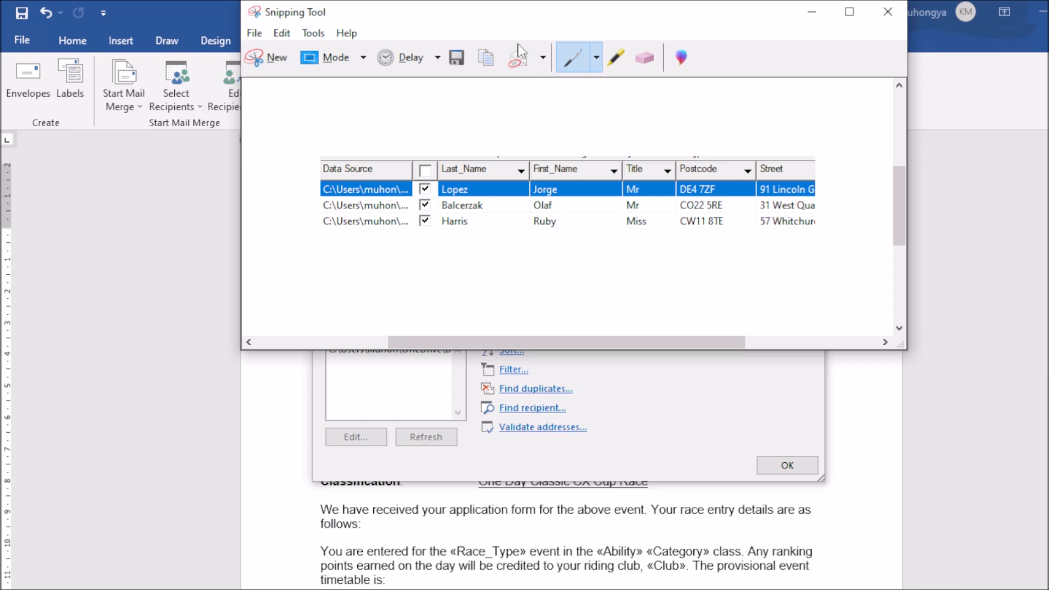
left_click(481, 61)
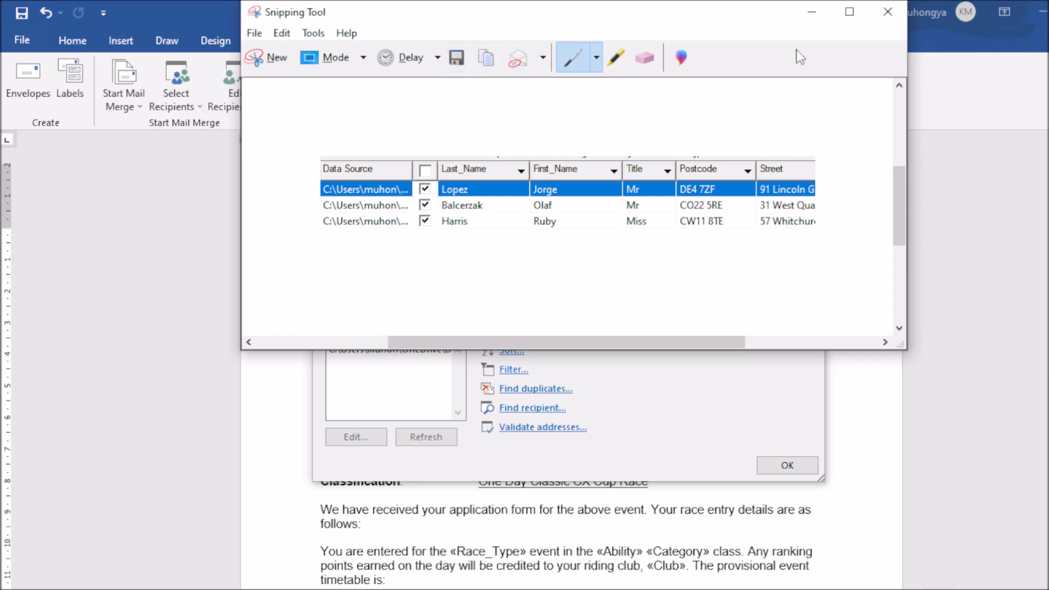
left_click(812, 12)
left_click_drag(511, 321, 739, 312)
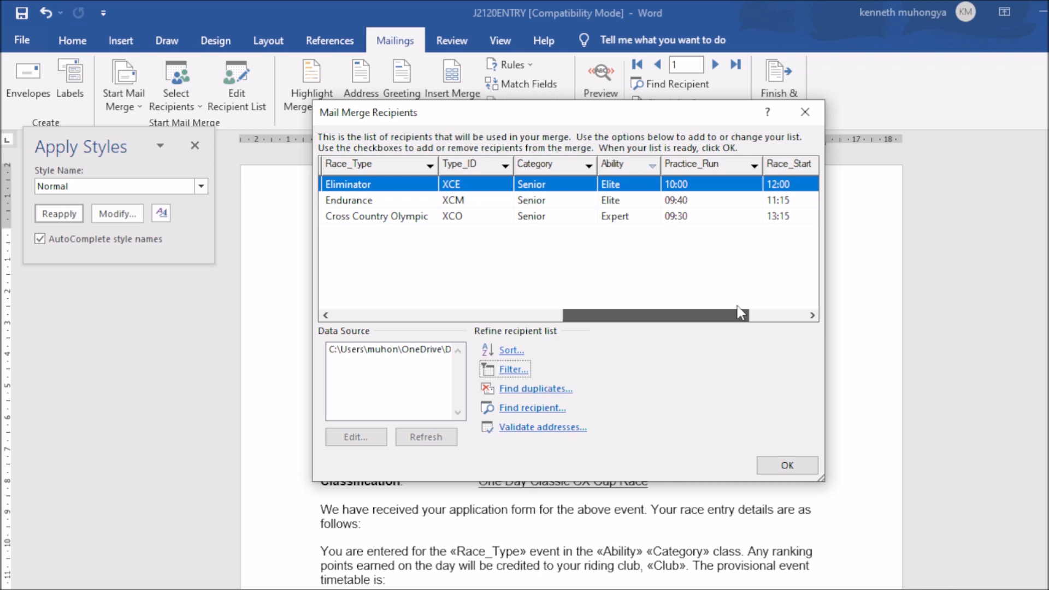
Step: Re-snip the recipient table showing the Elite, Elite and Expert Ability values and copy it
left_click_drag(737, 306, 735, 307)
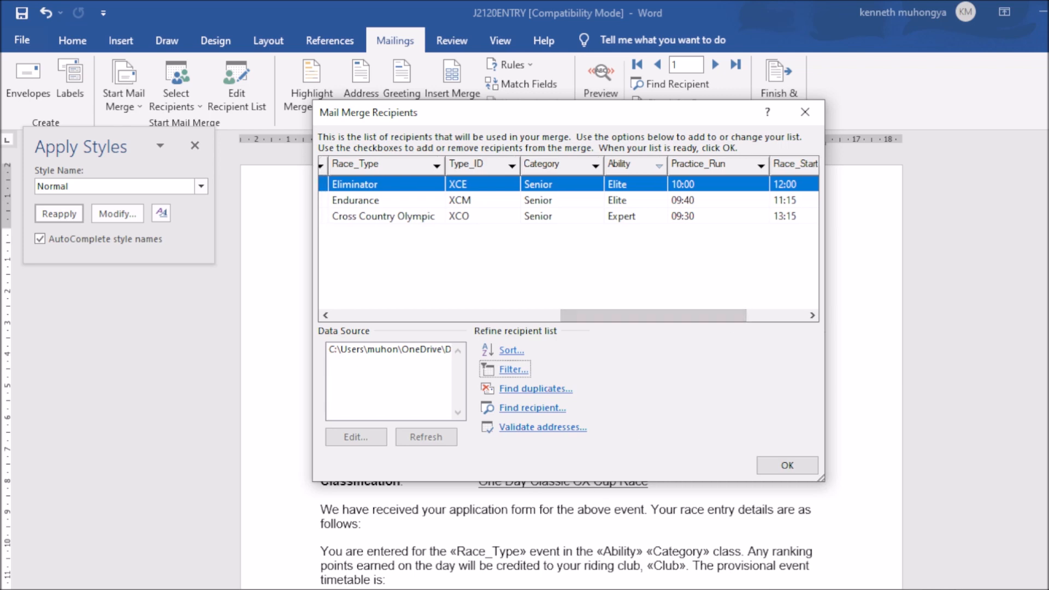
key("alt+Tab")
left_click(276, 59)
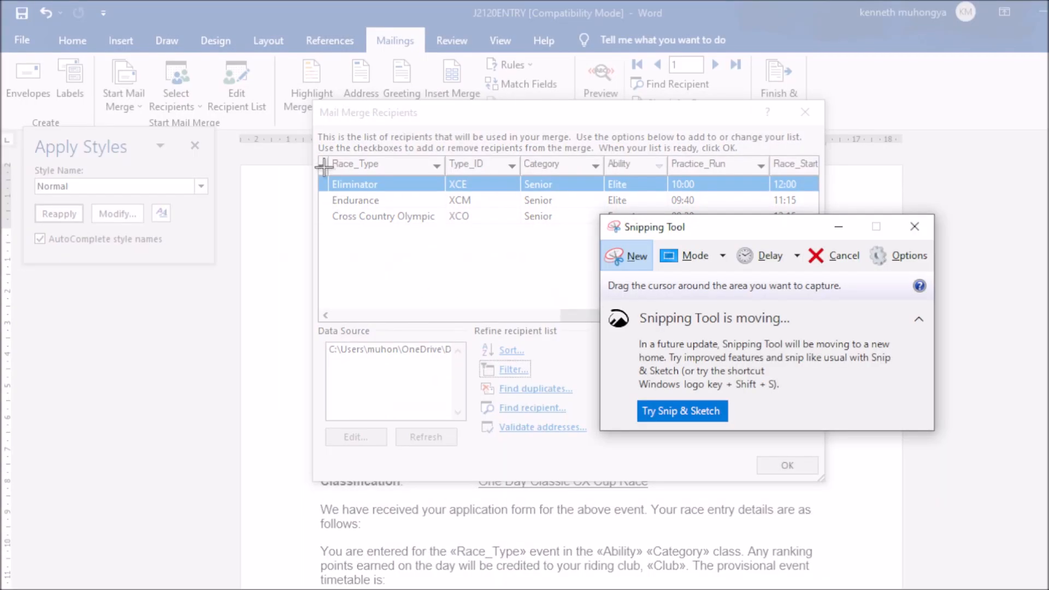
left_click_drag(323, 159, 816, 234)
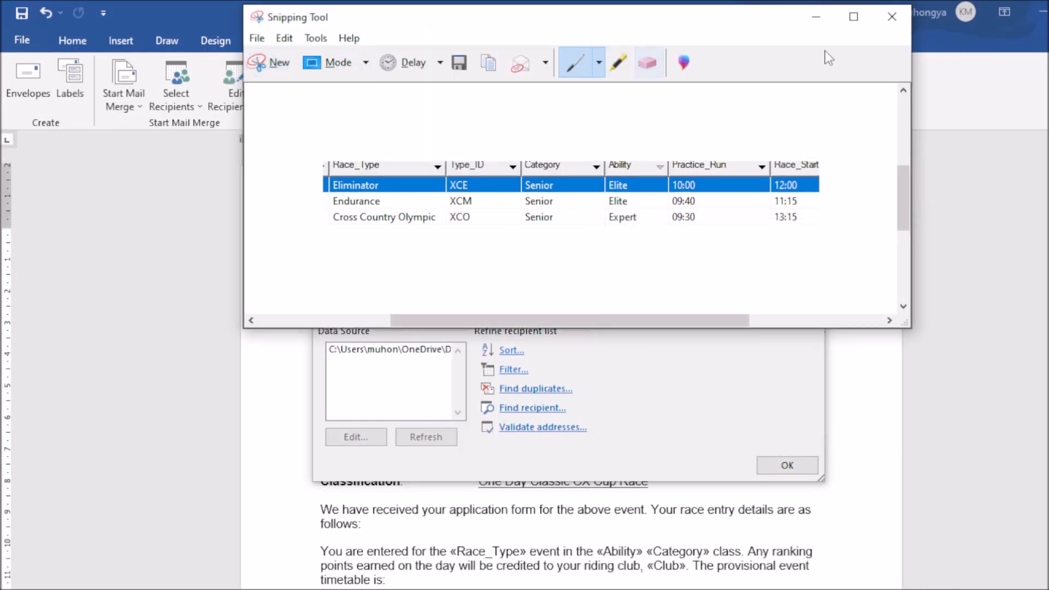
left_click(273, 62)
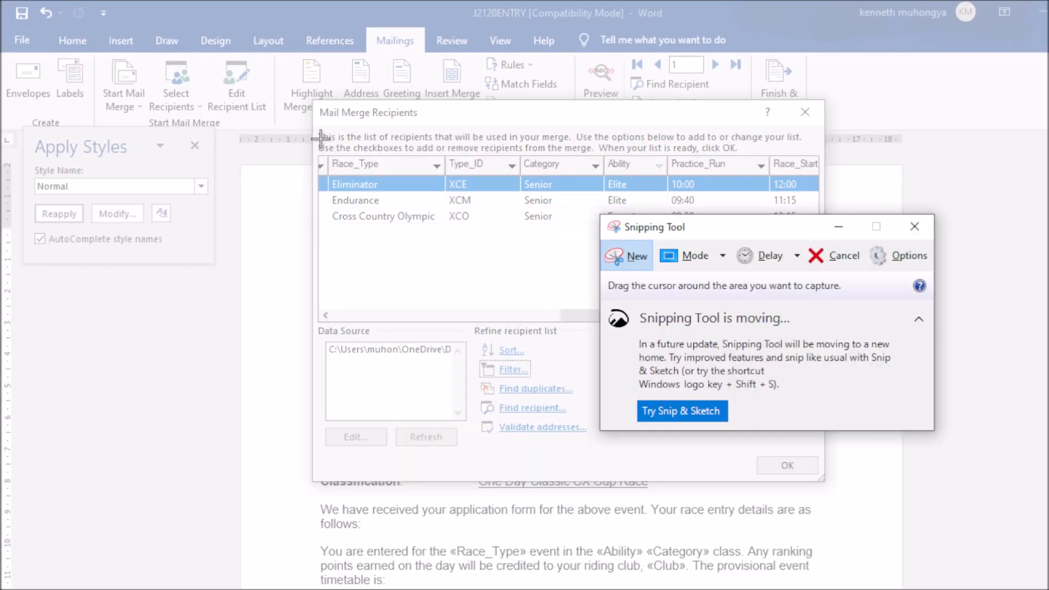
left_click_drag(320, 138, 816, 229)
left_click_drag(816, 228, 817, 229)
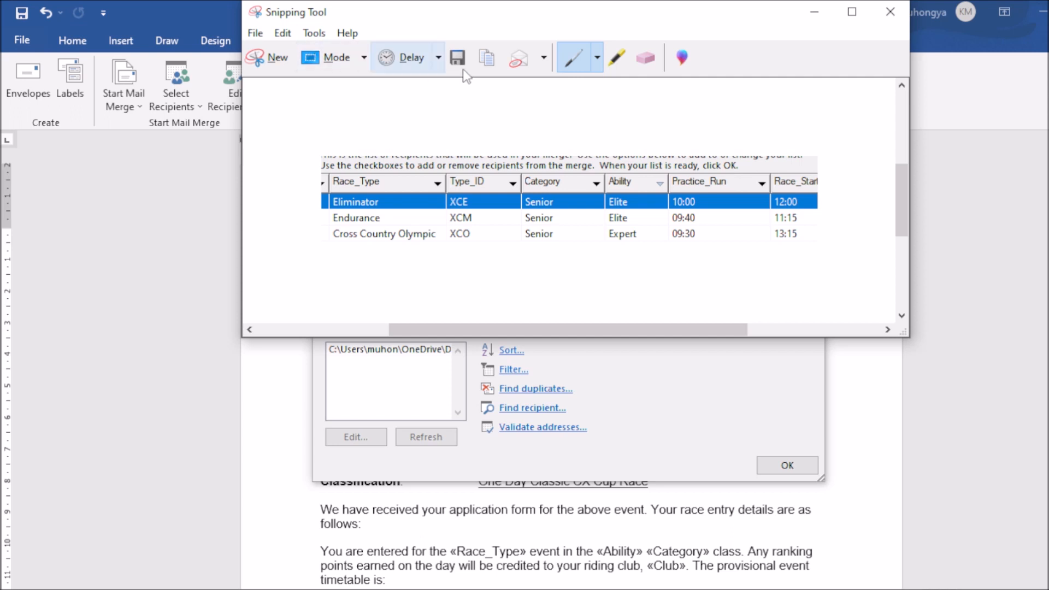
left_click(487, 59)
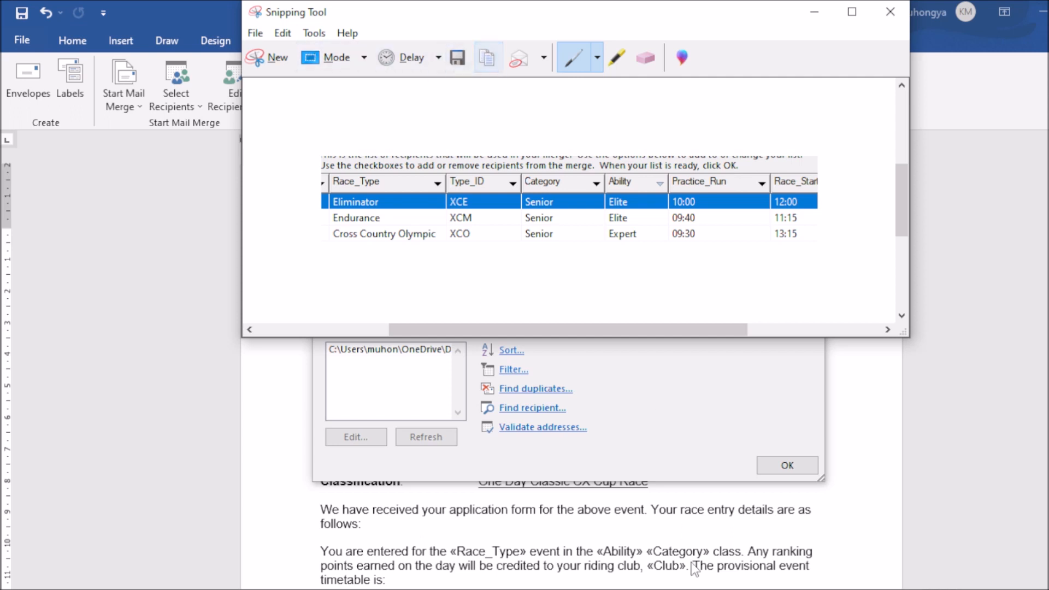
Step: Recheck the exam's Evidence 11 task, then return to the Mail Merge Recipients list
left_click(760, 588)
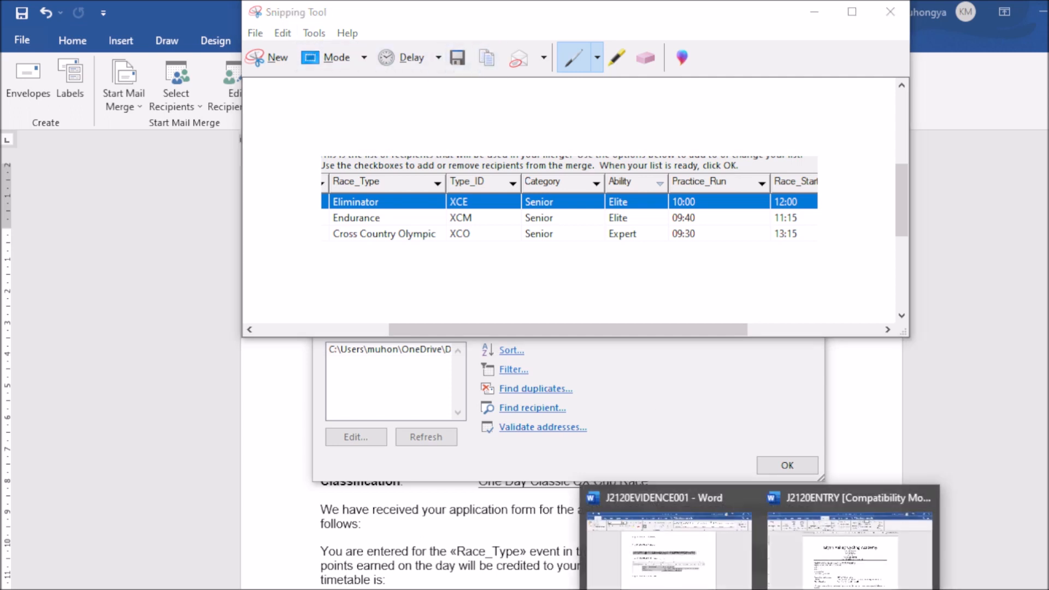
left_click(722, 589)
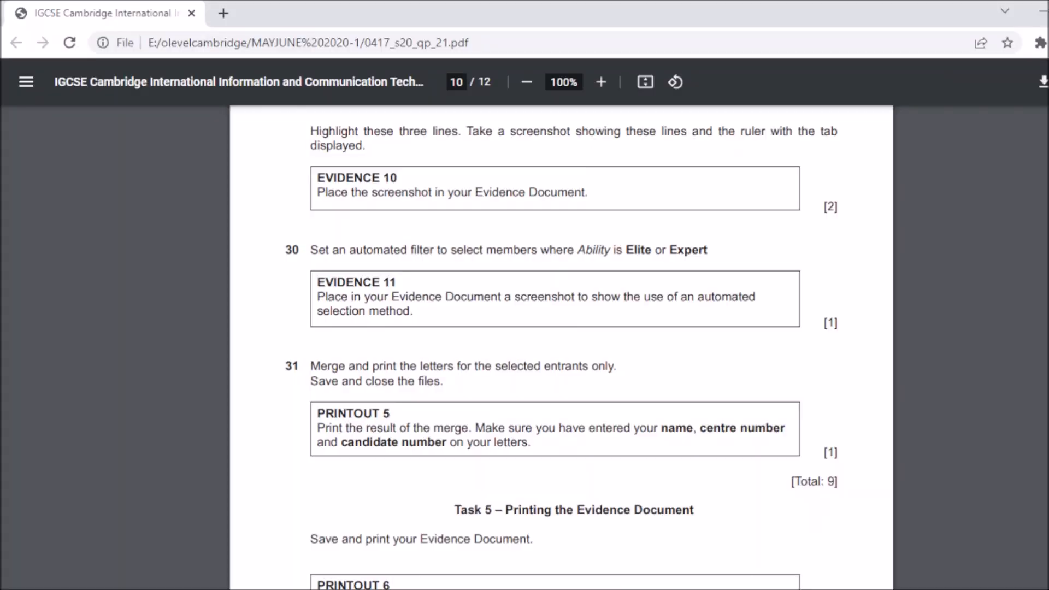
key("alt+Tab")
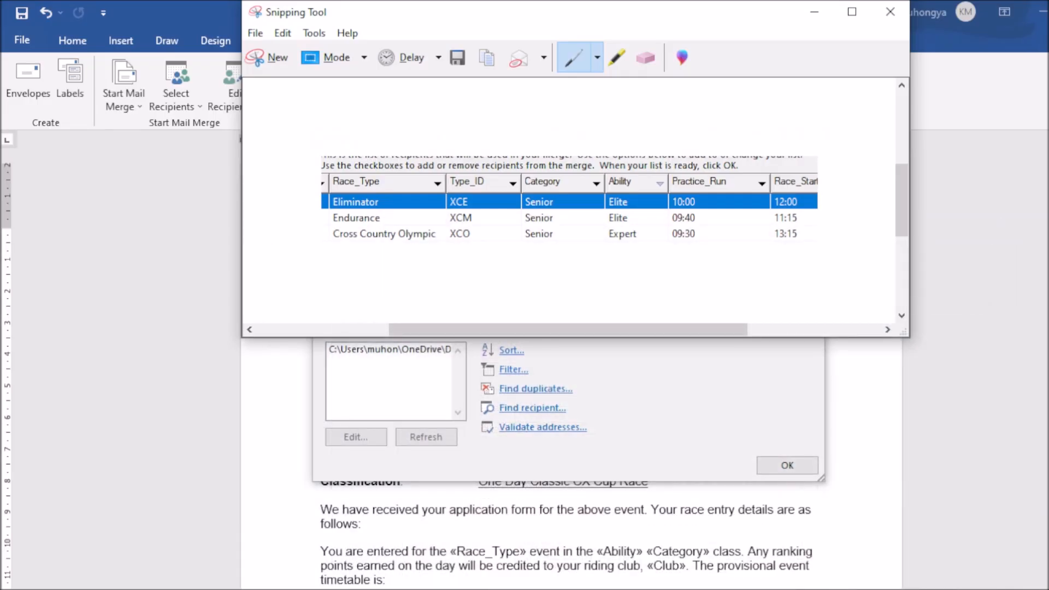
key("alt+Tab")
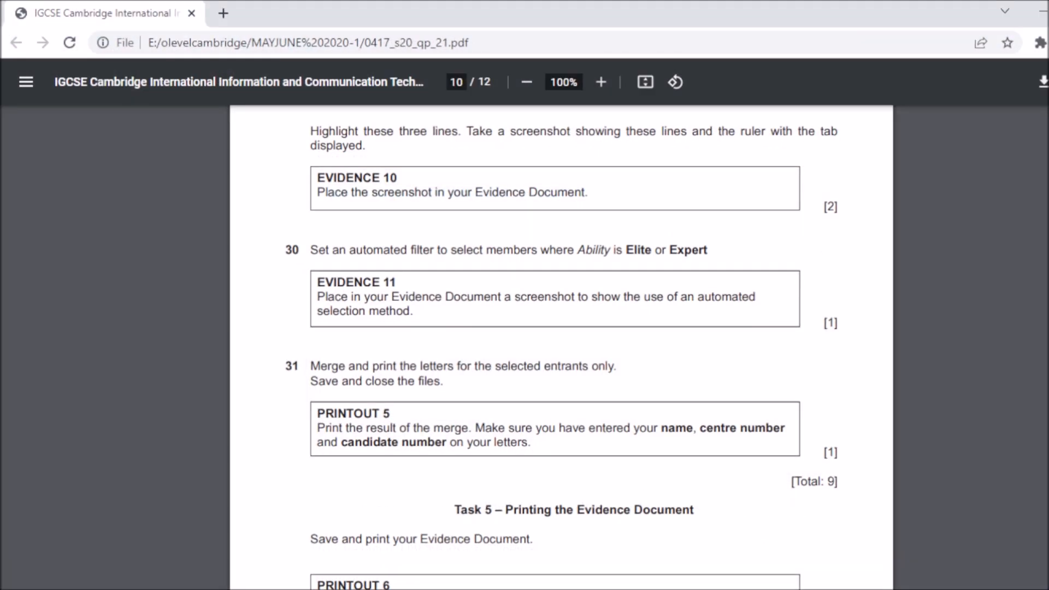
mouse_move(754, 587)
left_click(842, 574)
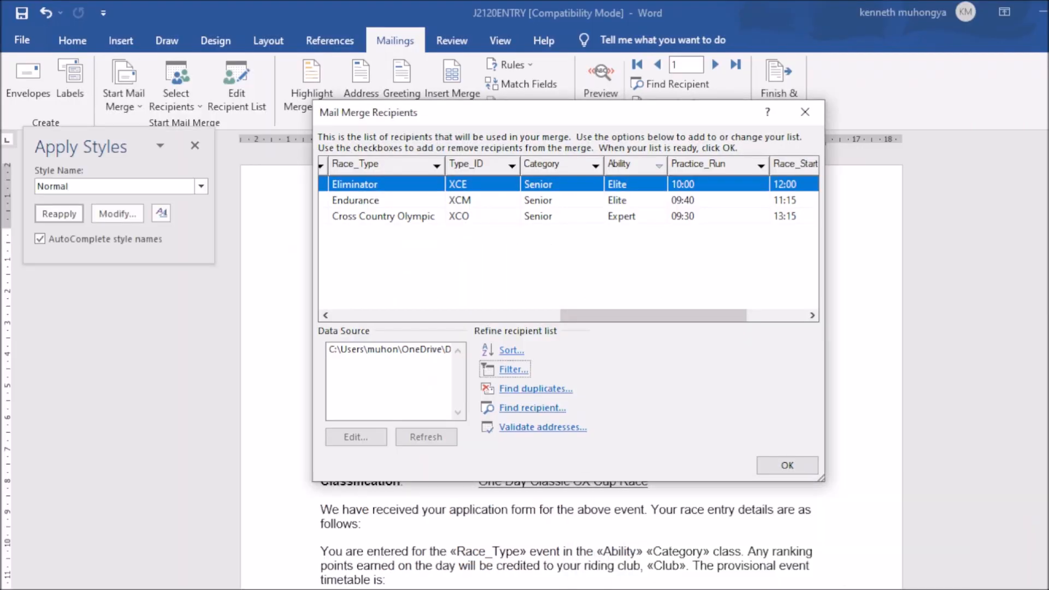
Step: Scroll the recipient list back to the names, then close Mail Merge Recipients keeping the filter
left_click(762, 589)
left_click(683, 583)
left_click(761, 589)
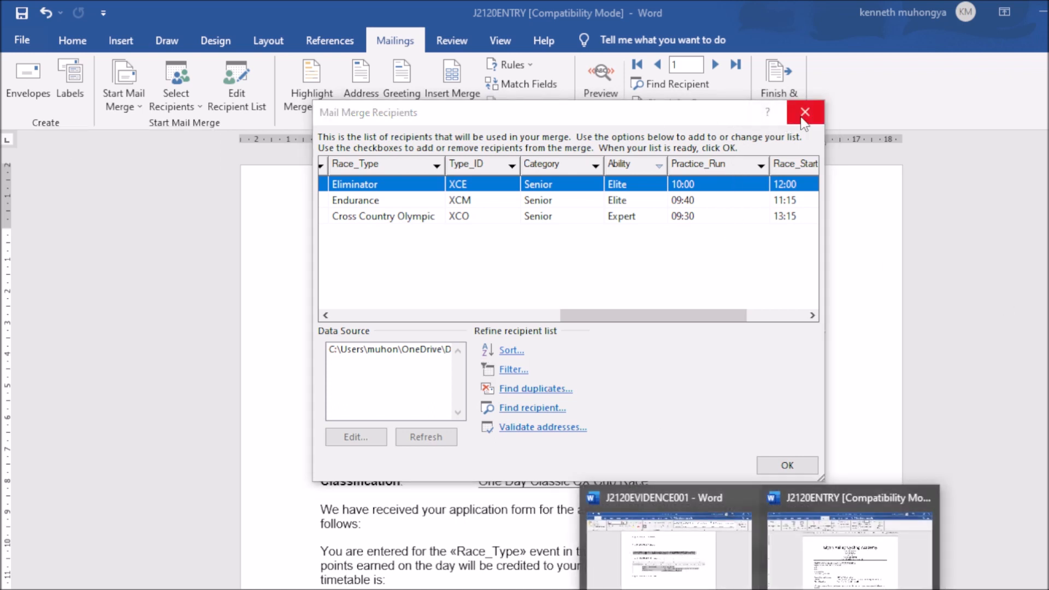
left_click_drag(622, 313, 386, 347)
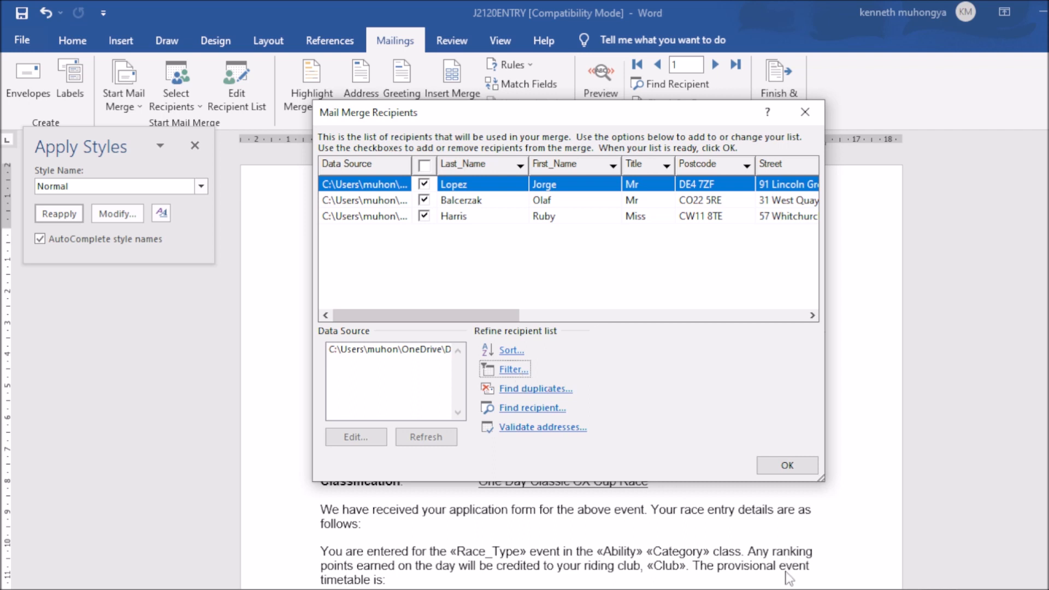
left_click(811, 589)
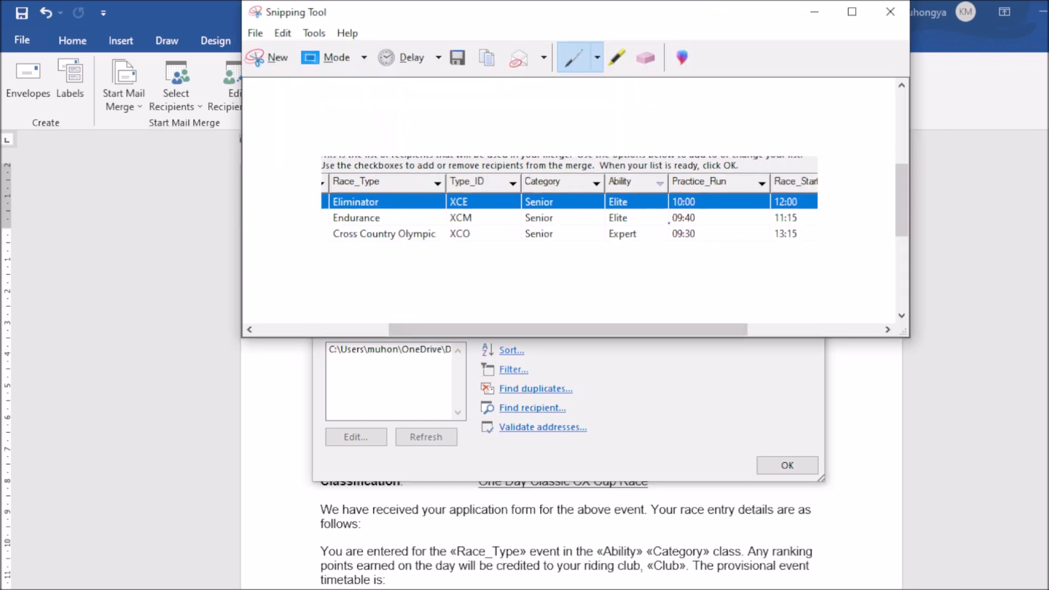
left_click(813, 11)
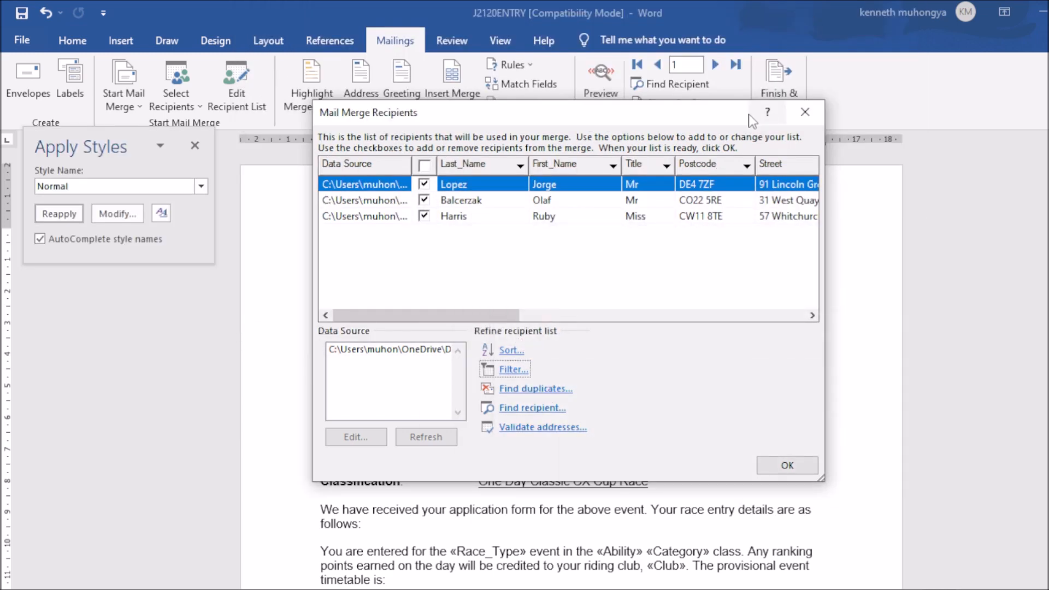
left_click(806, 113)
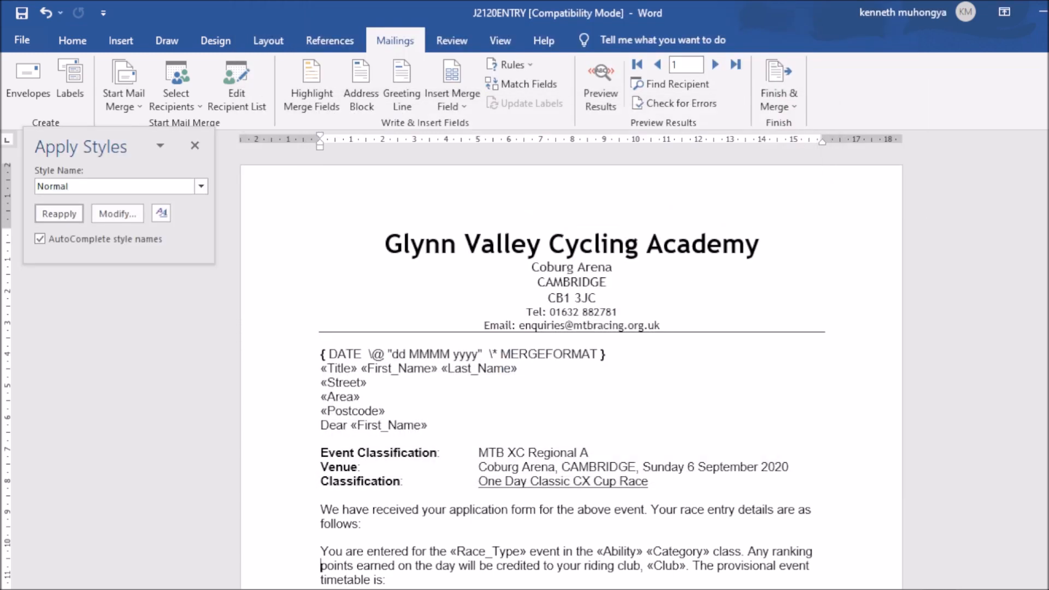
scroll(831, 585, "down", 2)
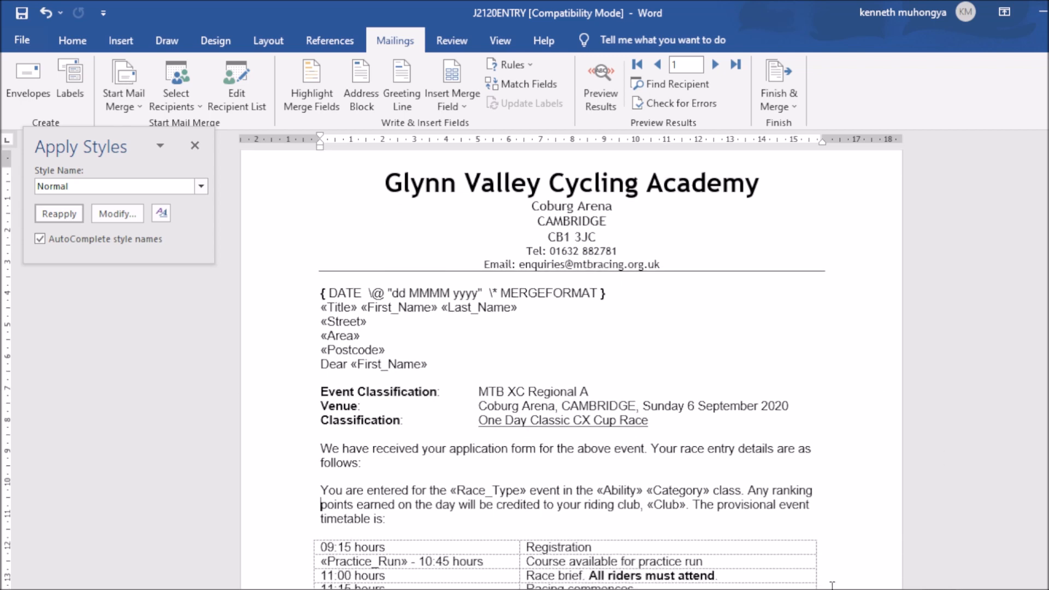
Step: Paste the filtered recipient-list snip under Step 30 – EVIDENCE 11, with a blank line after the heading
left_click(704, 563)
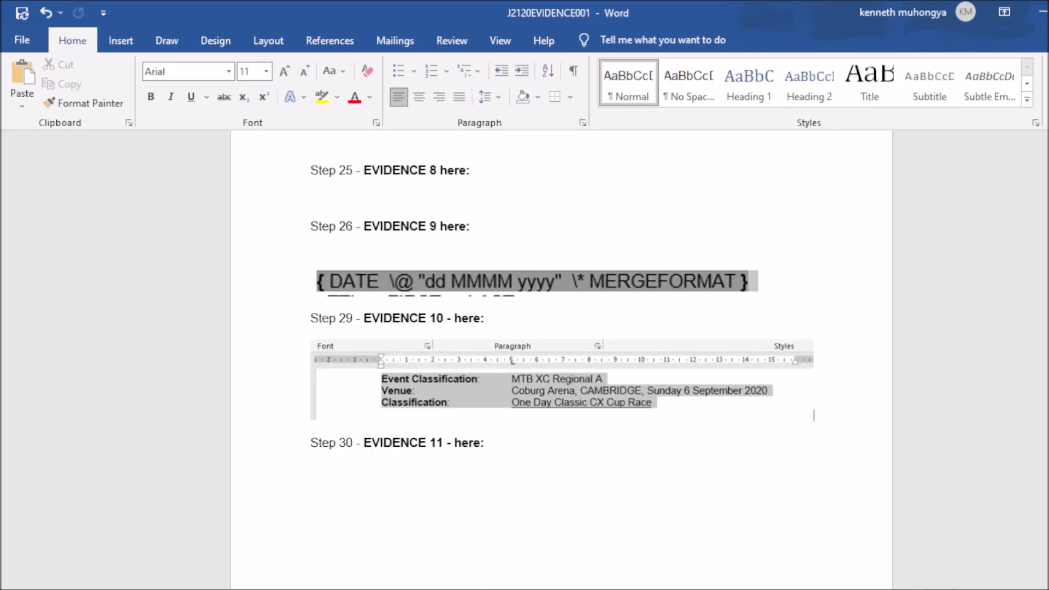
scroll(437, 416, "down", 2)
left_click(393, 421)
key("ctrl+v")
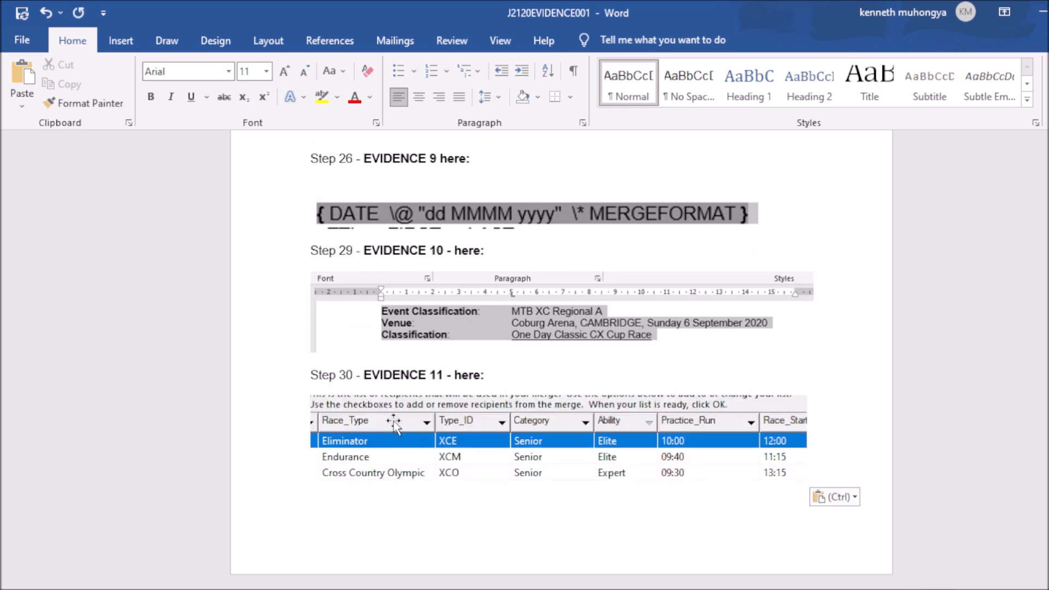
left_click(500, 376)
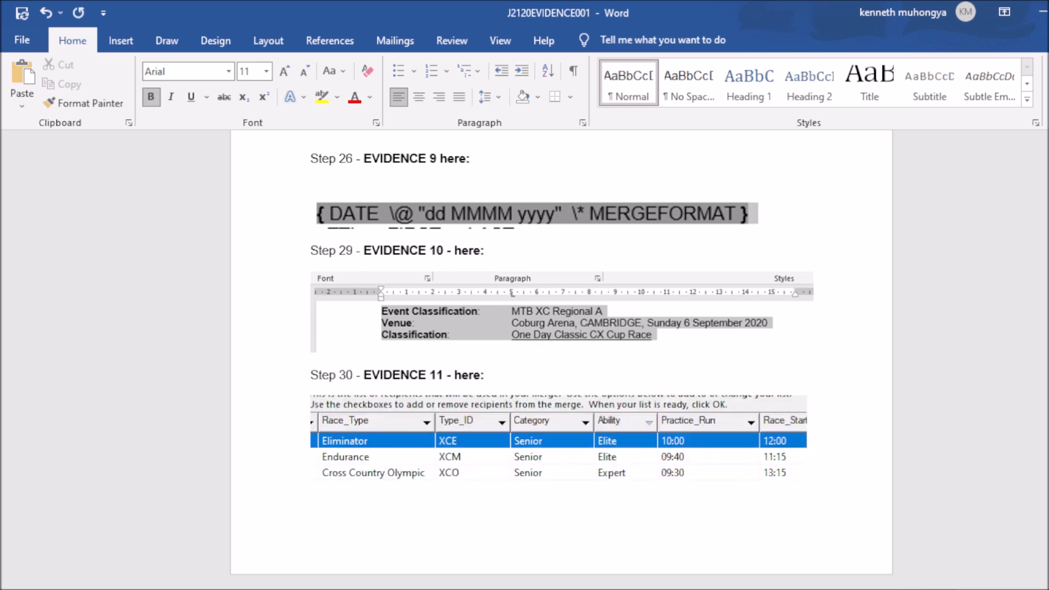
key("Return")
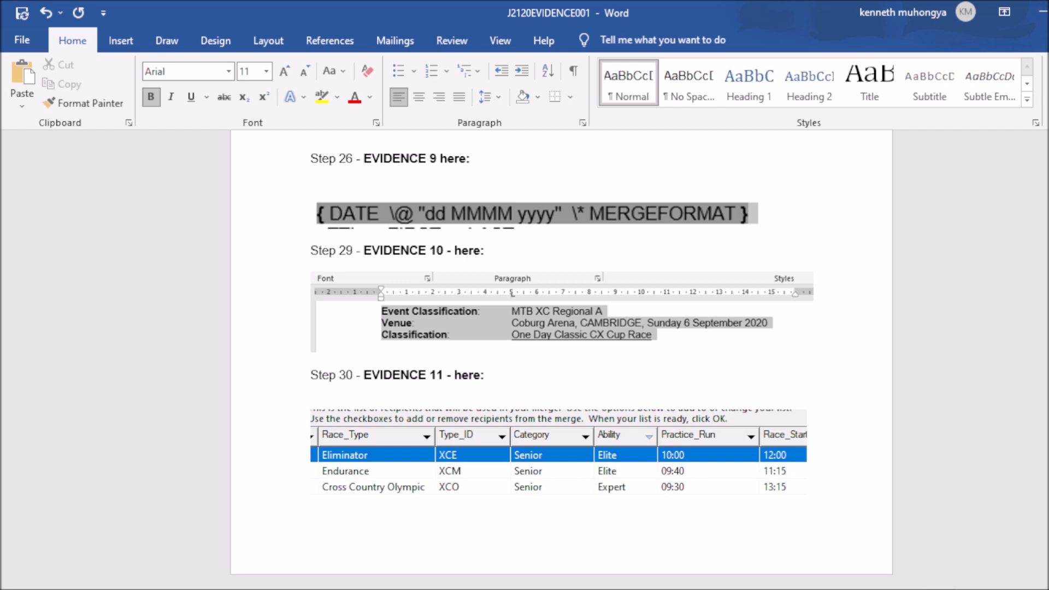
left_click(760, 589)
left_click(377, 42)
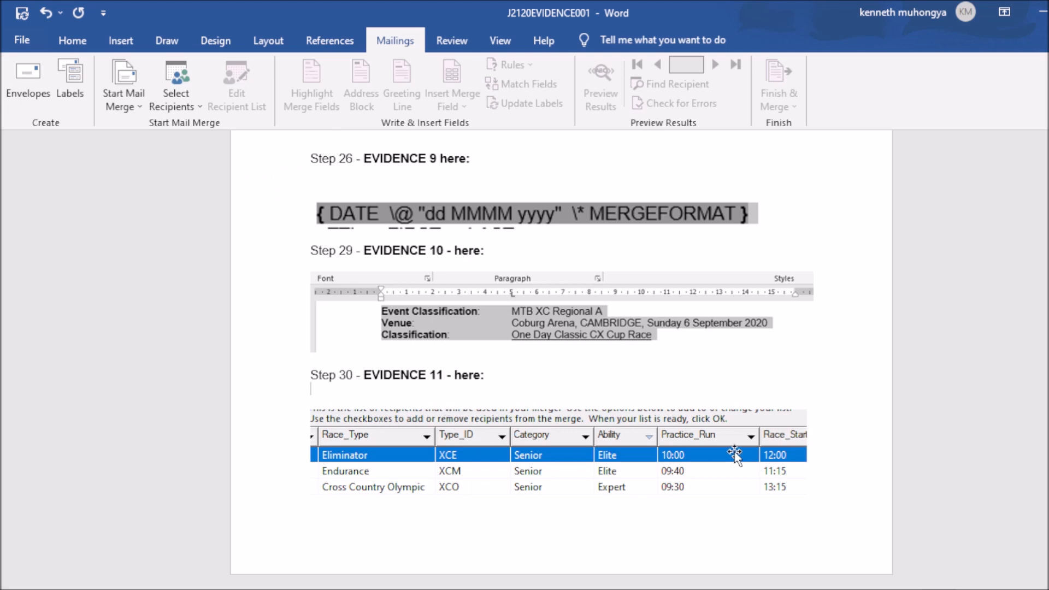
Step: Return to the J2120ENTRY letter and reopen its recipient list of the three filtered entrants
mouse_move(784, 587)
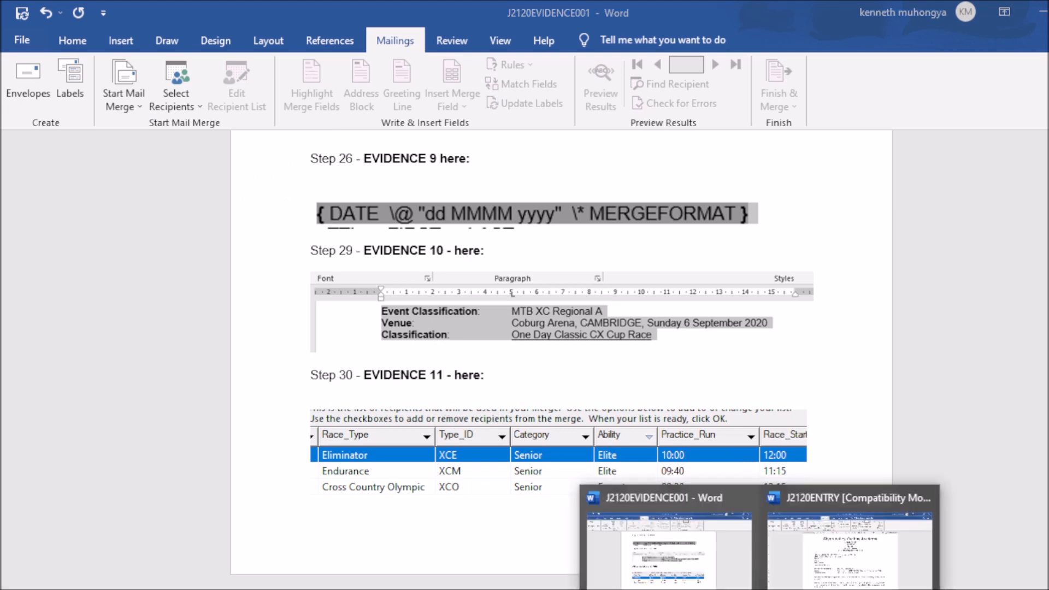
left_click(850, 544)
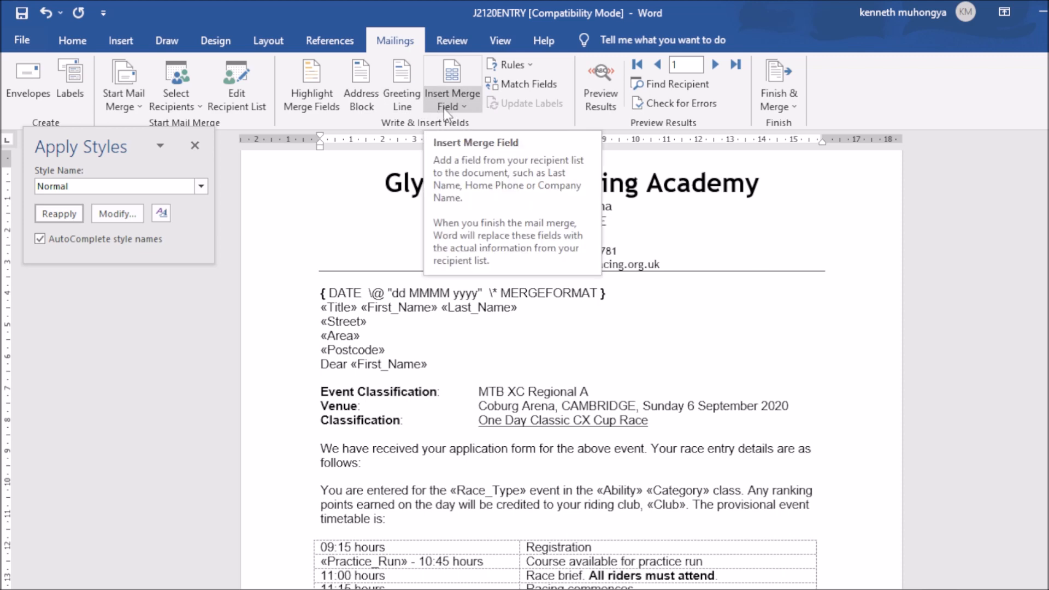
left_click(238, 95)
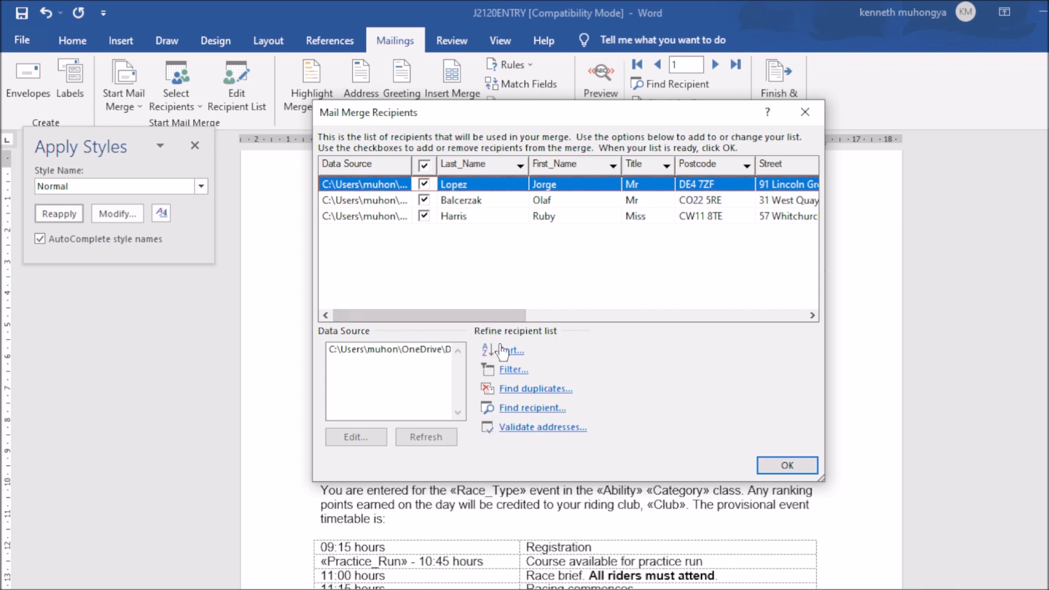
Step: Snip the recipient list's header and three rows, then close Mail Merge Recipients
key("alt+Tab")
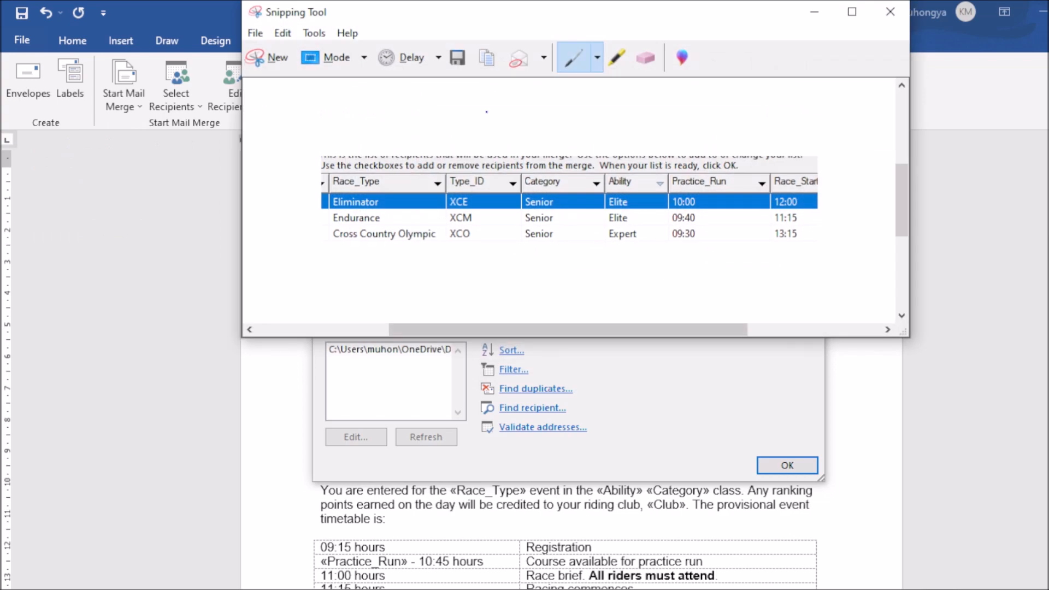
left_click(267, 61)
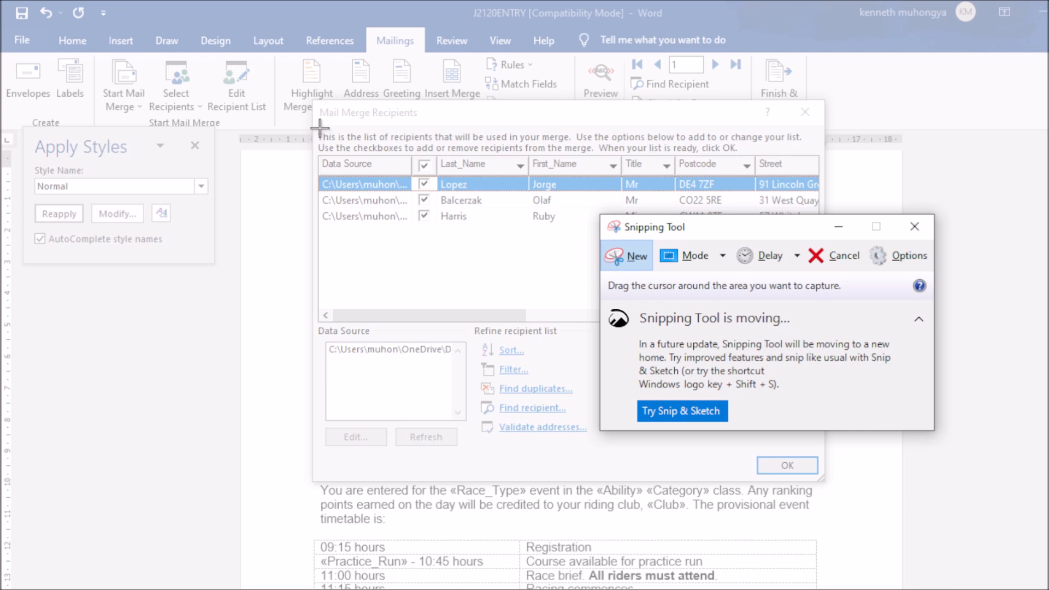
left_click_drag(320, 128, 819, 230)
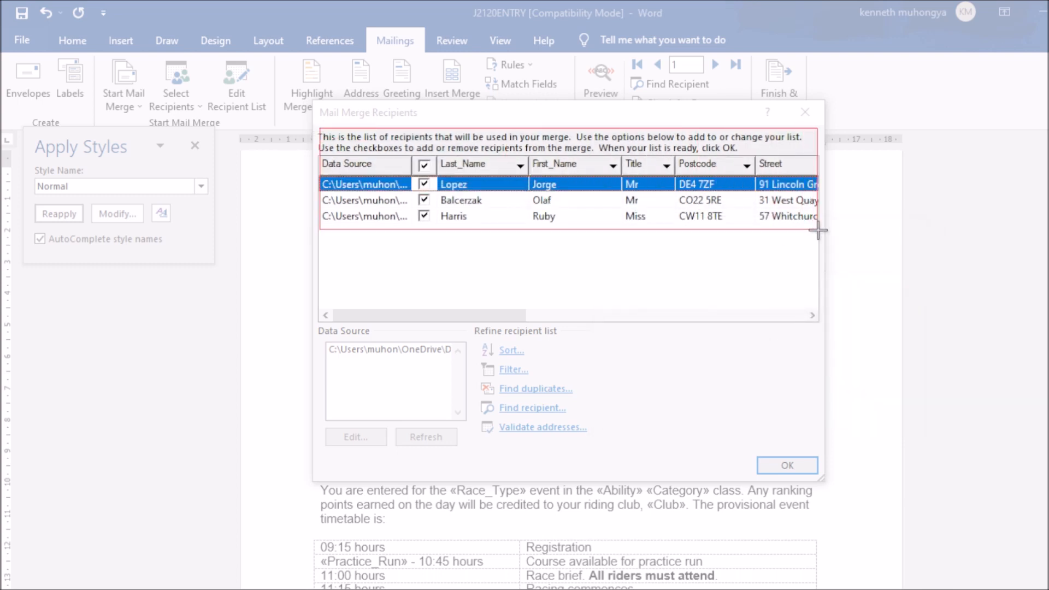
left_click_drag(818, 230, 819, 229)
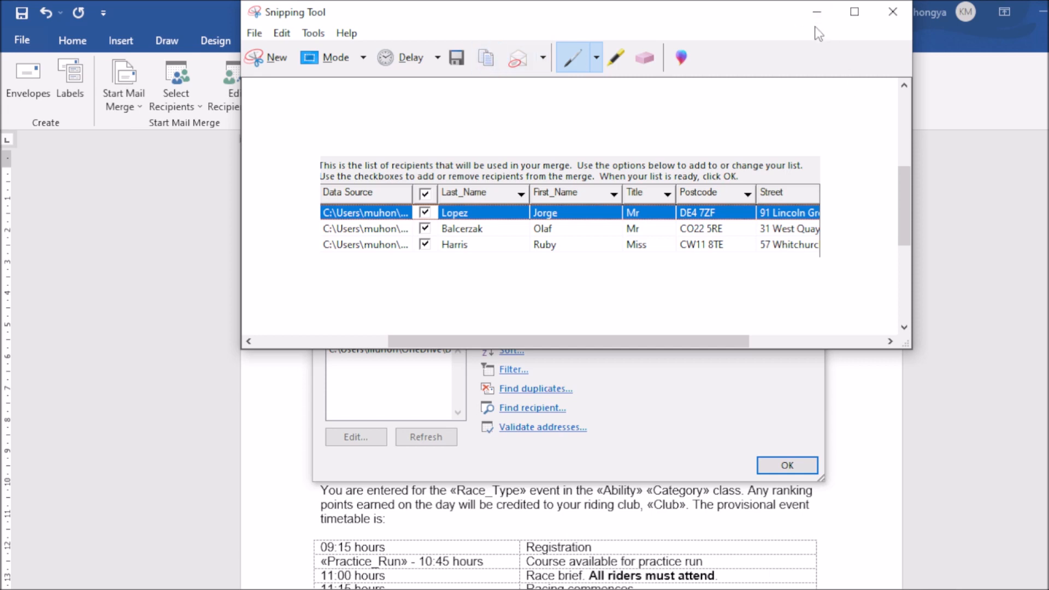
left_click(816, 12)
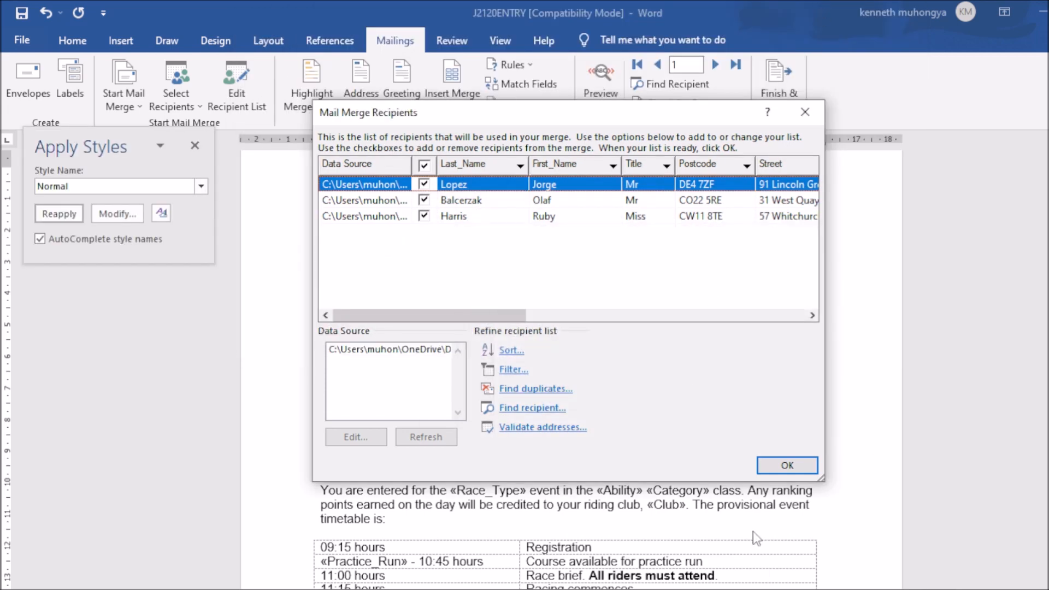
left_click(779, 465)
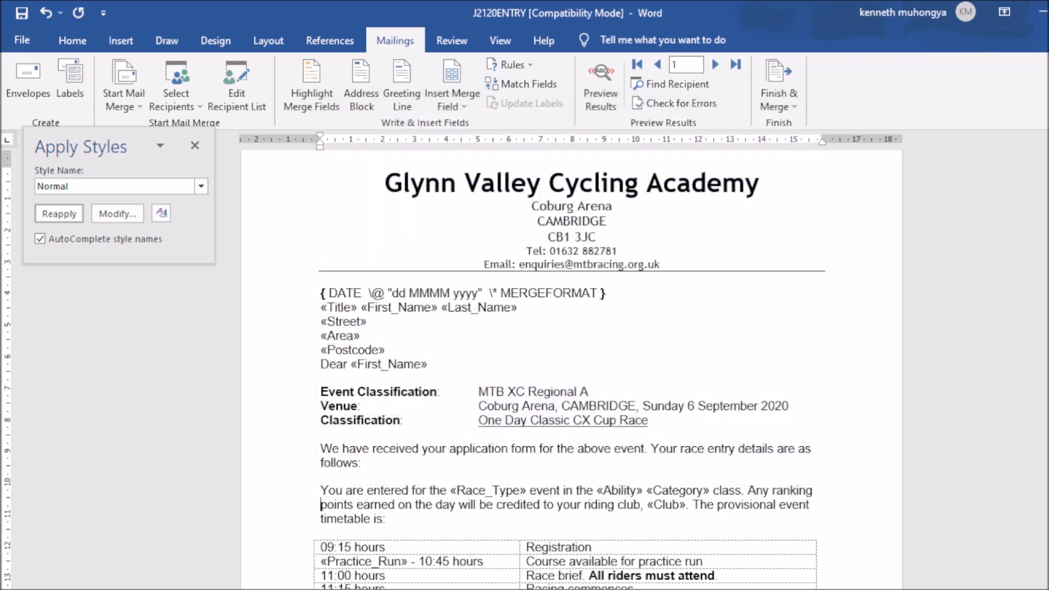
Step: Paste the recipient-list snip under Step 30 in J2120EVIDENCE001 and add a blank line
left_click(714, 556)
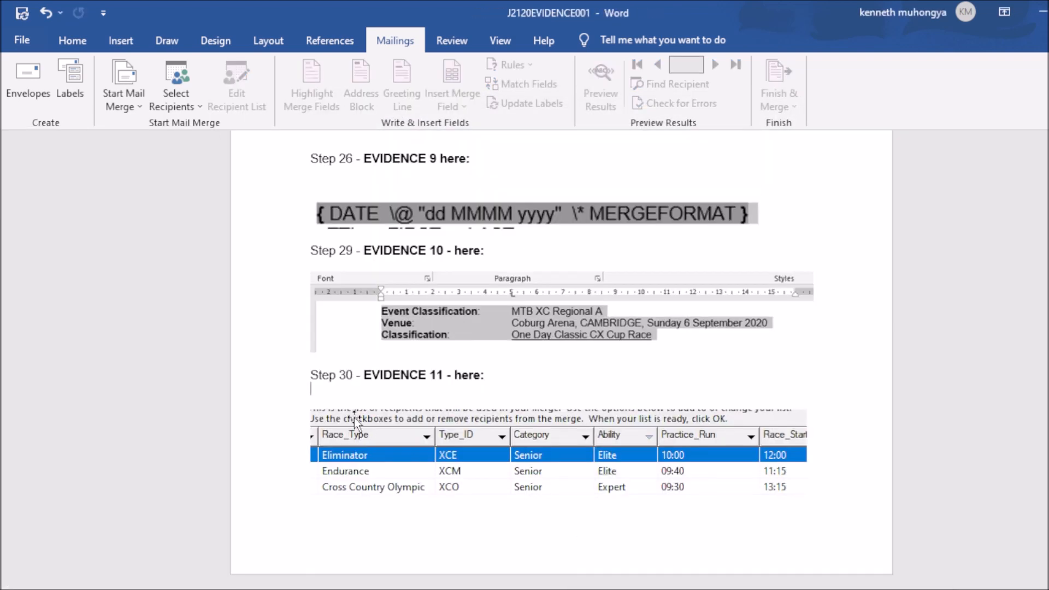
left_click(528, 374)
key("ctrl+v")
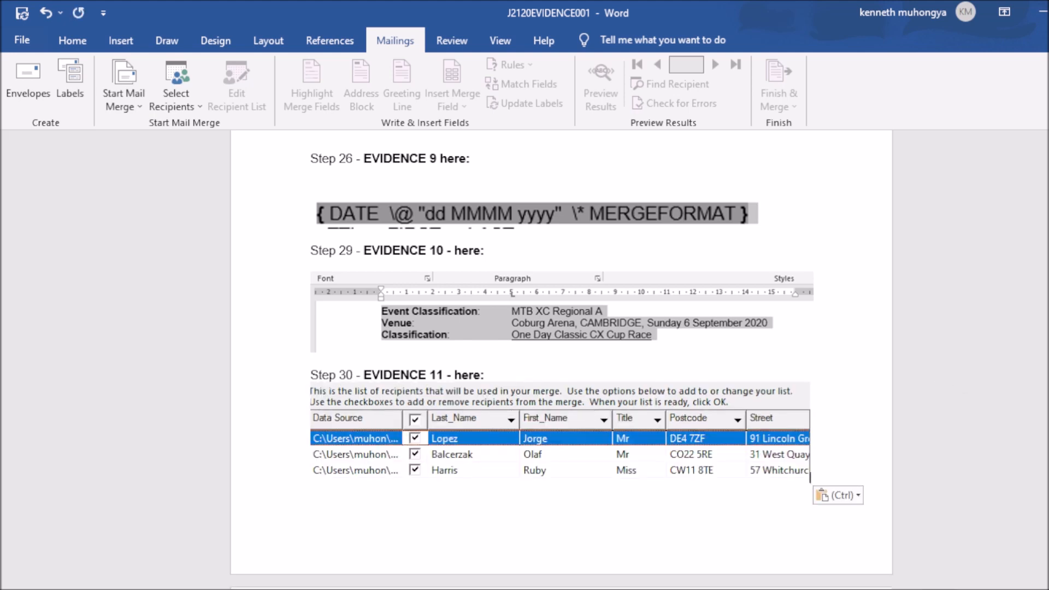
scroll(562, 361, "down", 8)
scroll(561, 361, "up", 6)
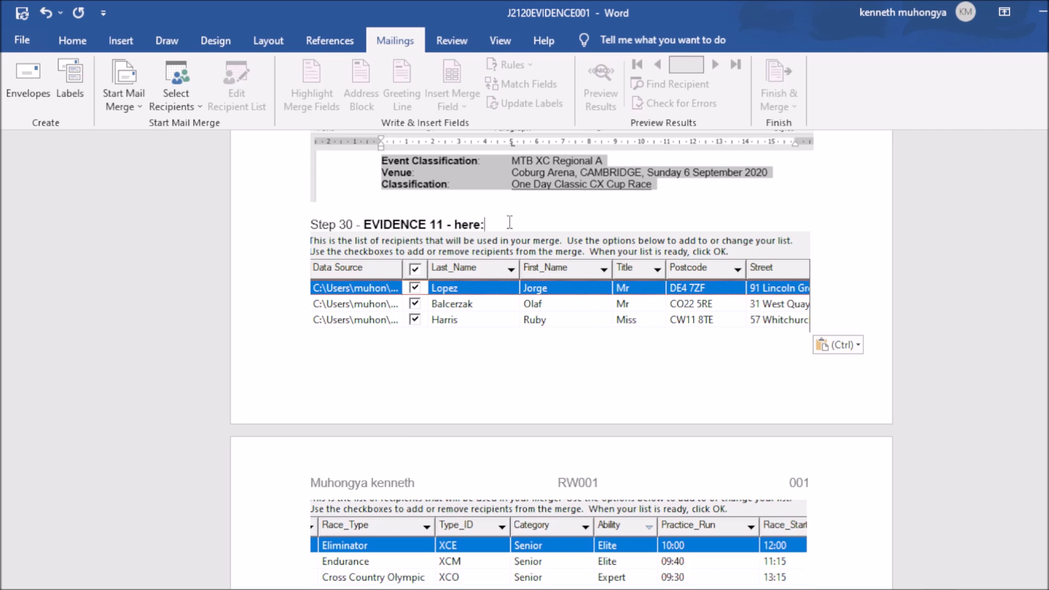
key("Return")
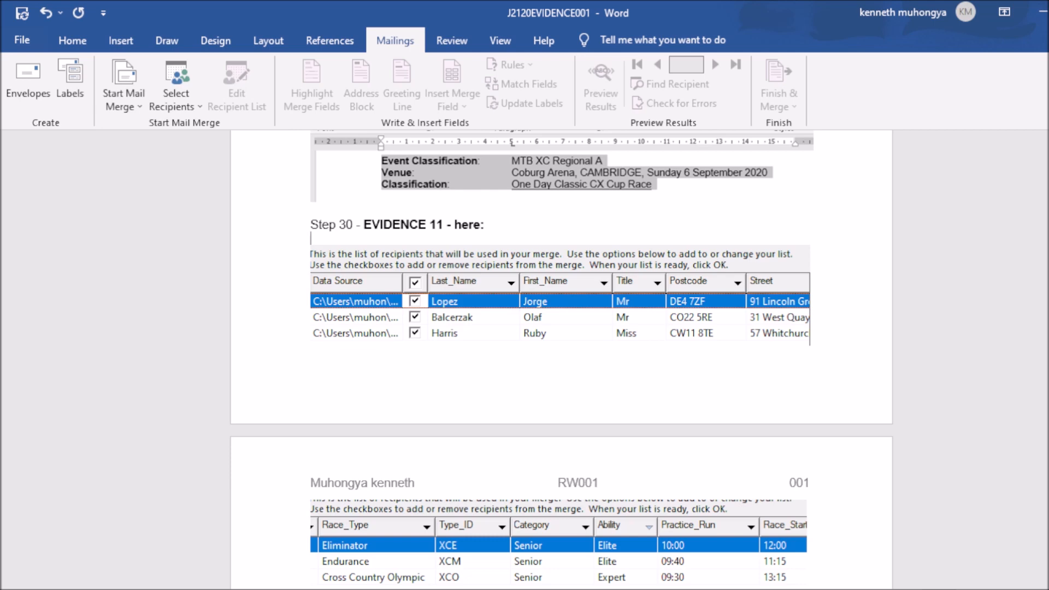
key("alt+Tab")
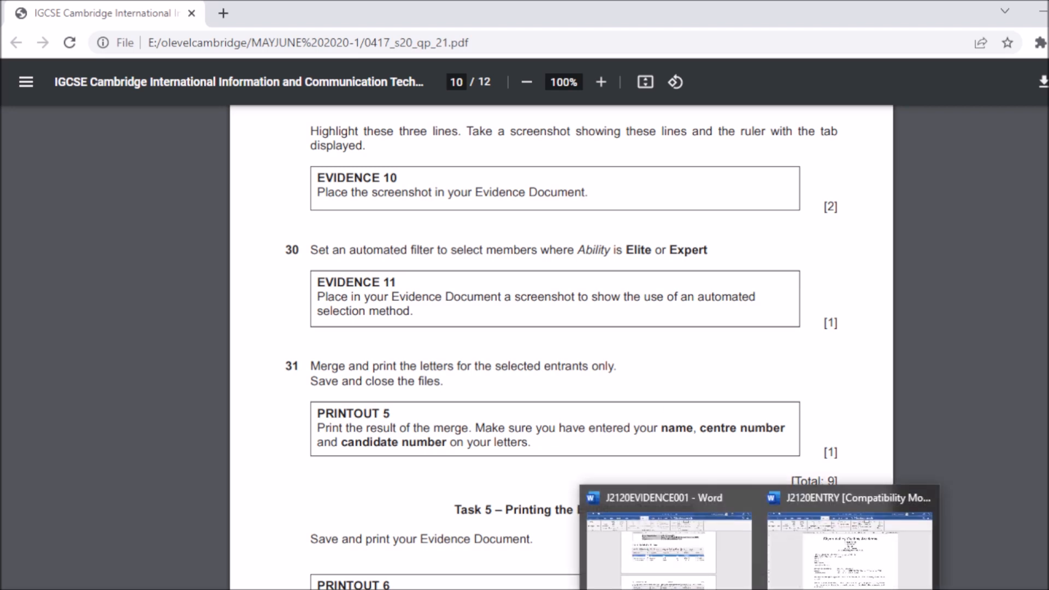
Step: Review the pasted Step 30 screenshots in the J2120EVIDENCE001 evidence document
left_click(831, 574)
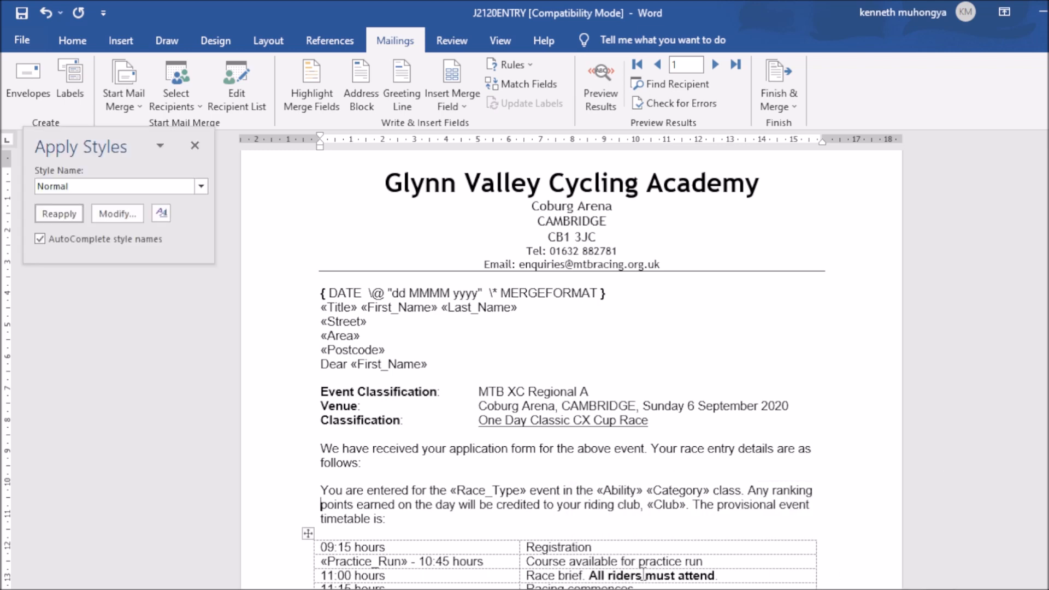
left_click(719, 573)
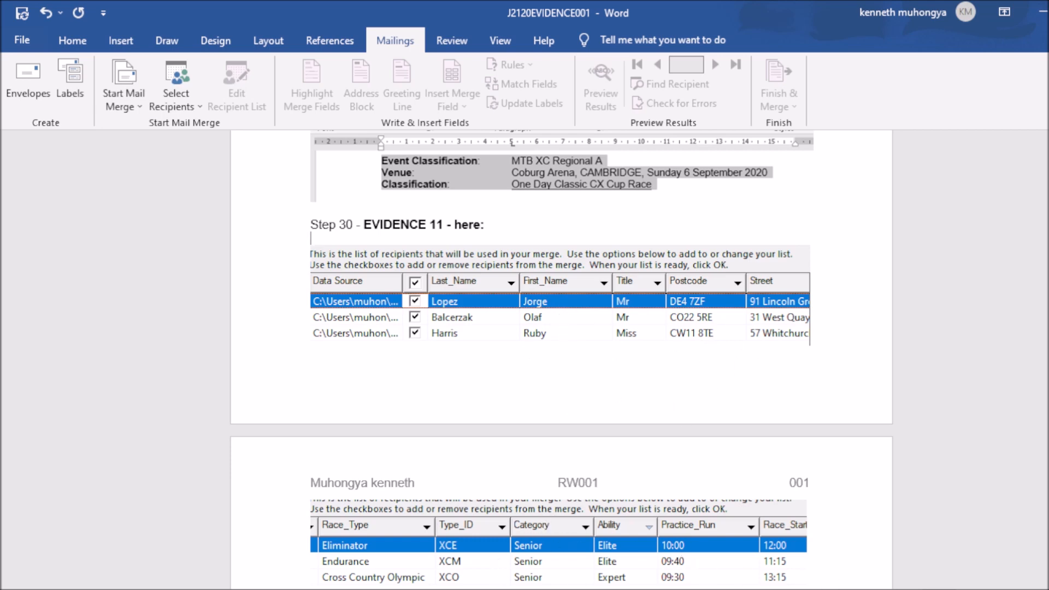
scroll(561, 355, "down", 3)
scroll(561, 355, "up", 1)
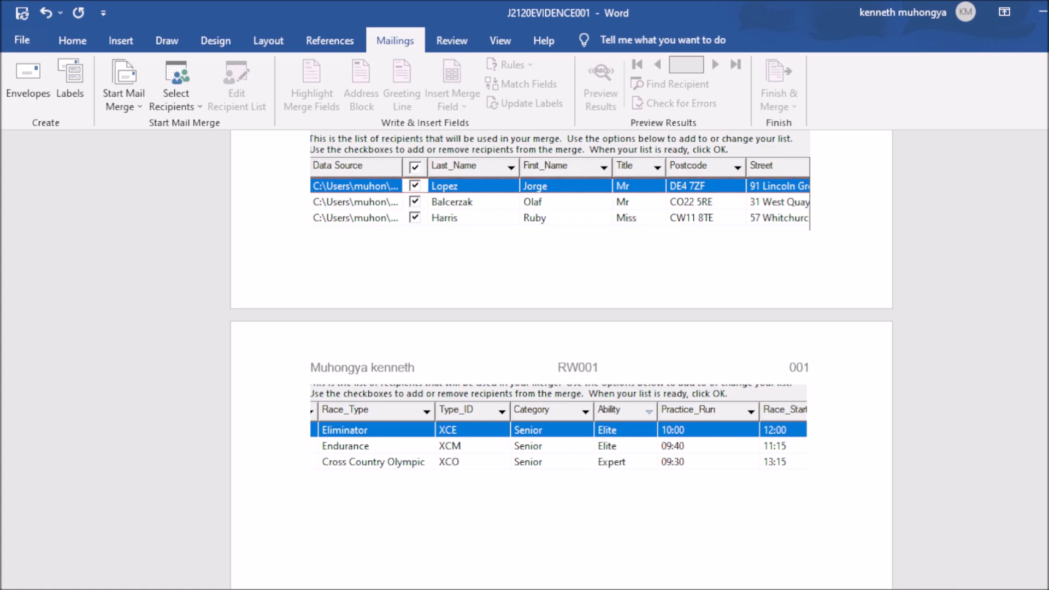
Step: Read the exam paper down to PRINTOUT 6, then return to the J2120ENTRY letter
key("alt+Tab")
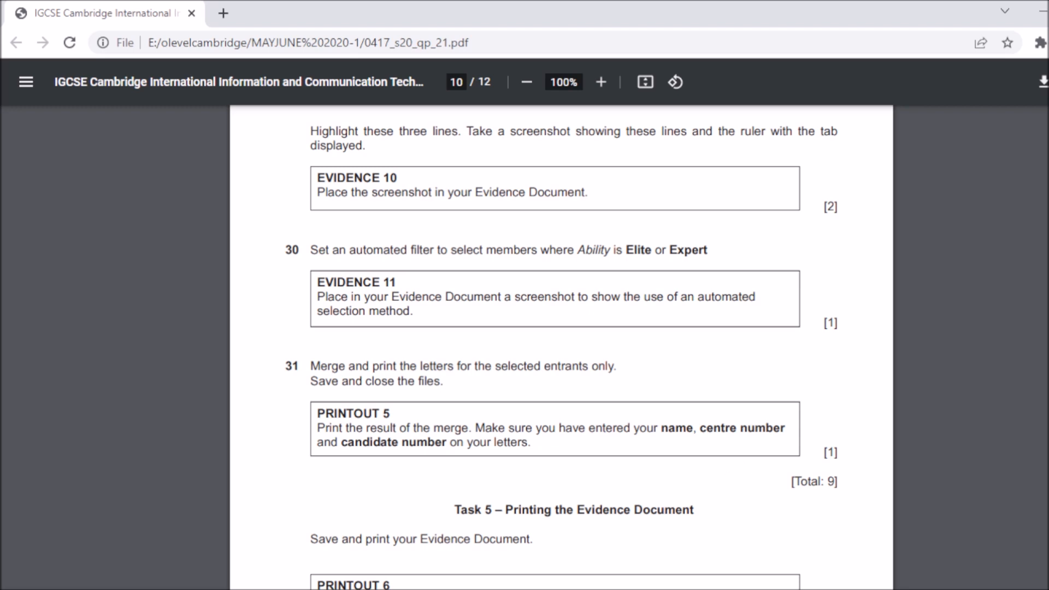
scroll(561, 348, "down", 2)
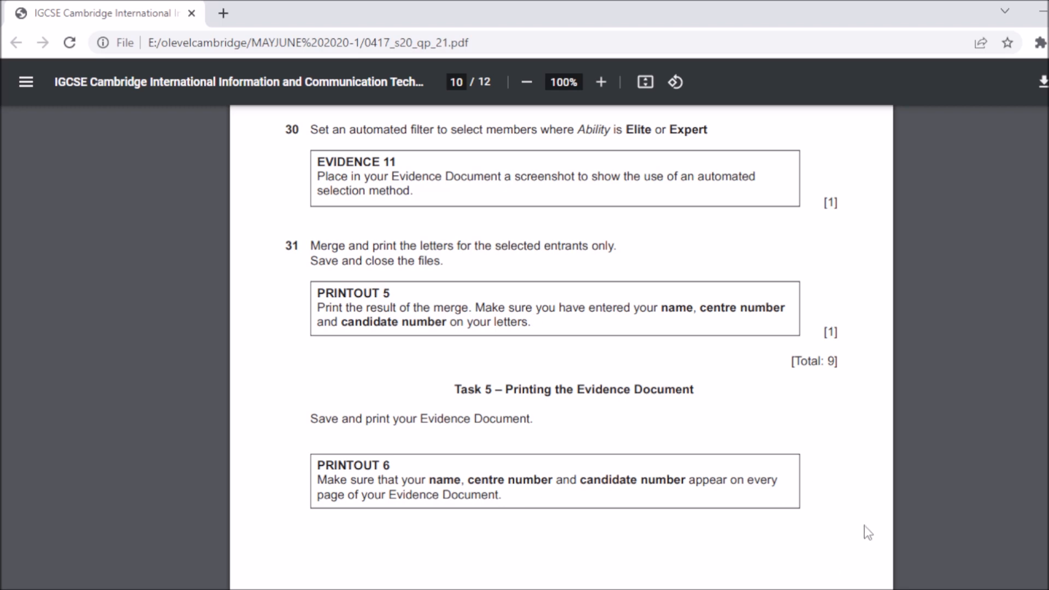
mouse_move(760, 589)
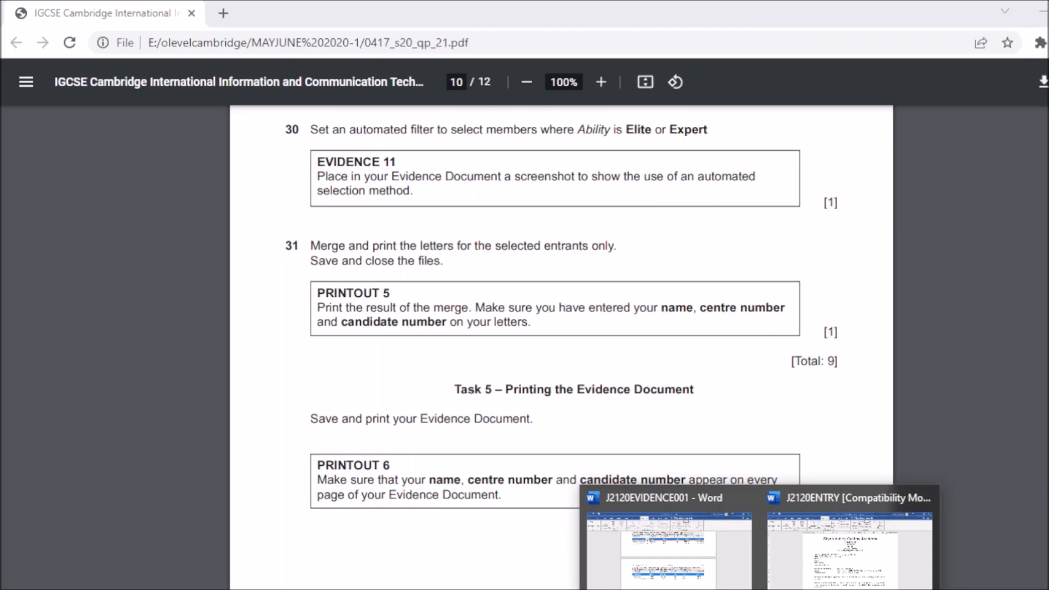
mouse_move(850, 549)
left_click(839, 571)
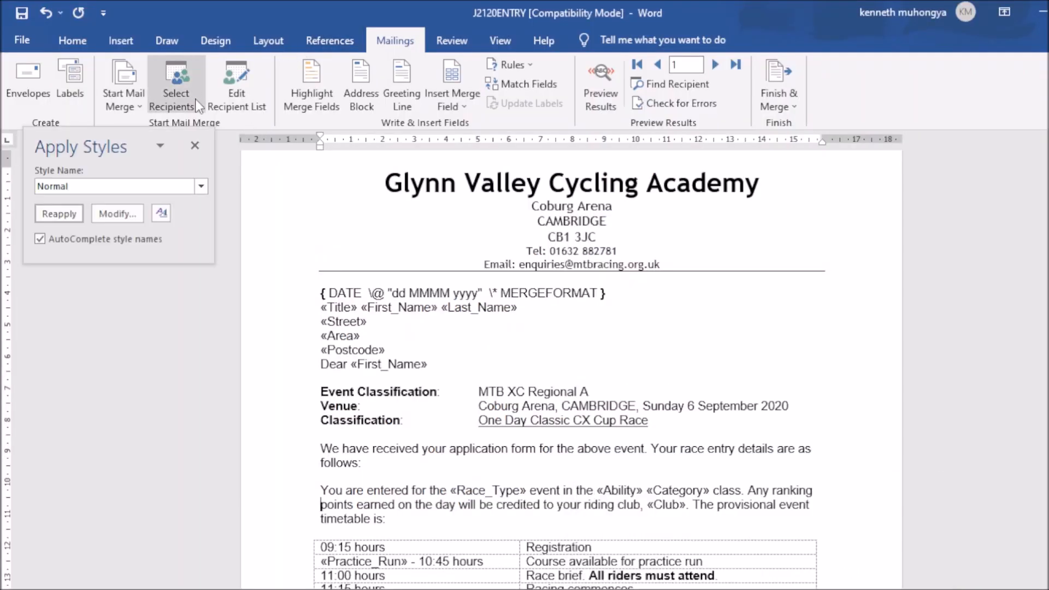
left_click(242, 97)
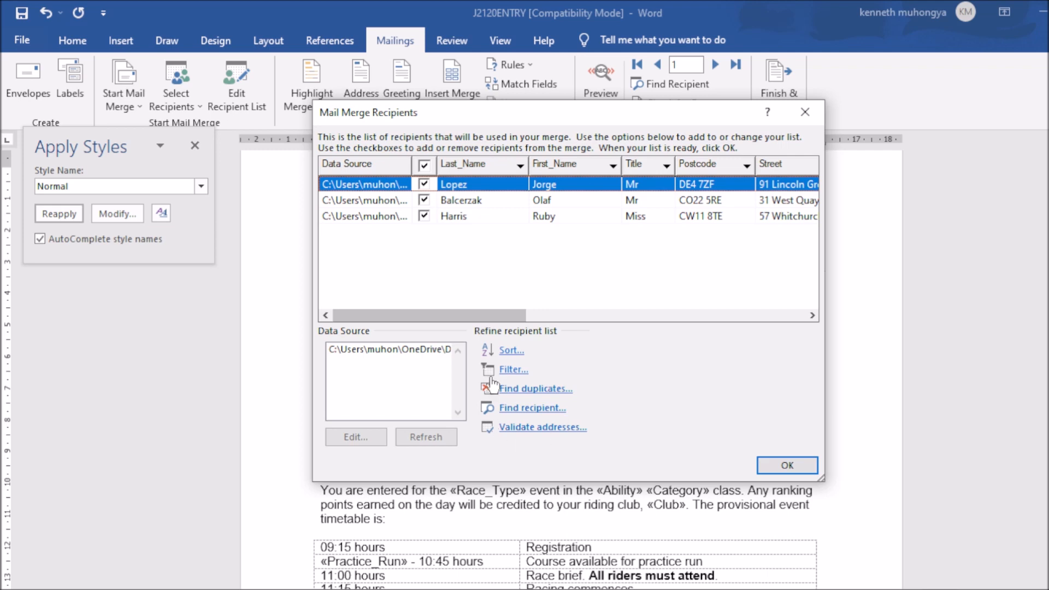
left_click(775, 470)
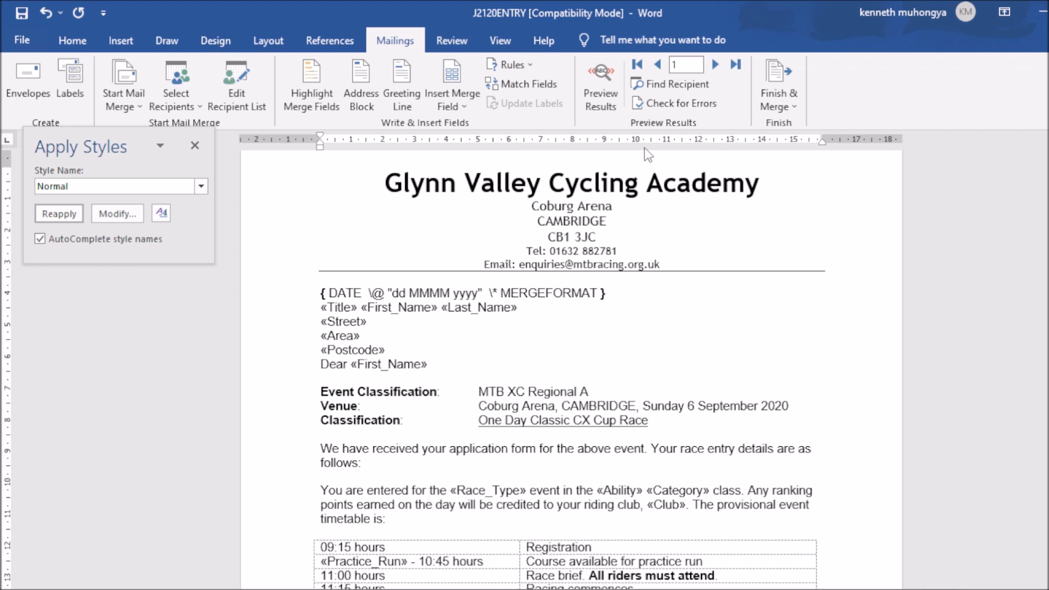
left_click(790, 105)
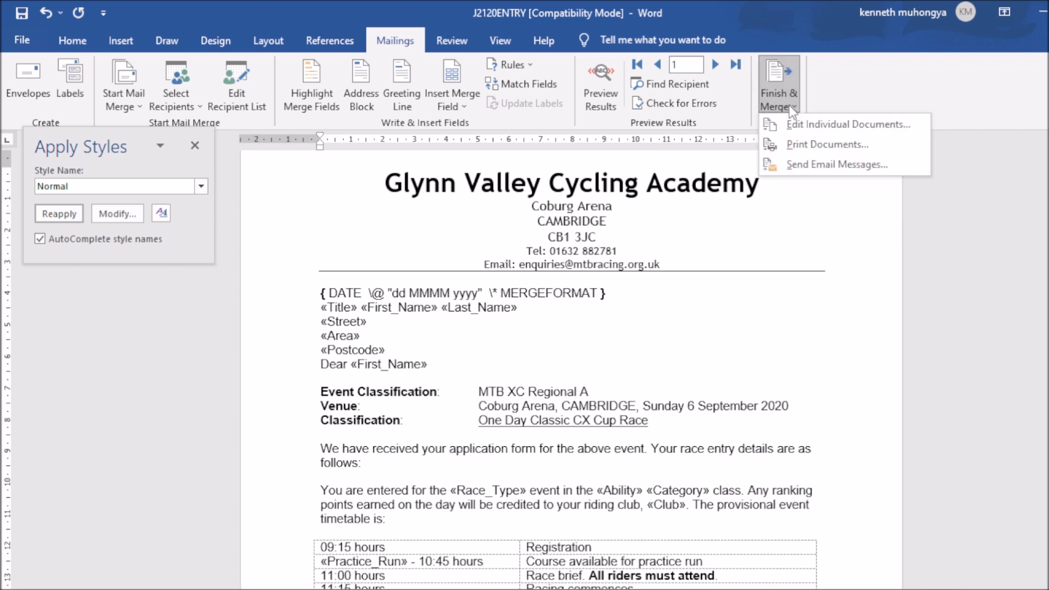
left_click(816, 146)
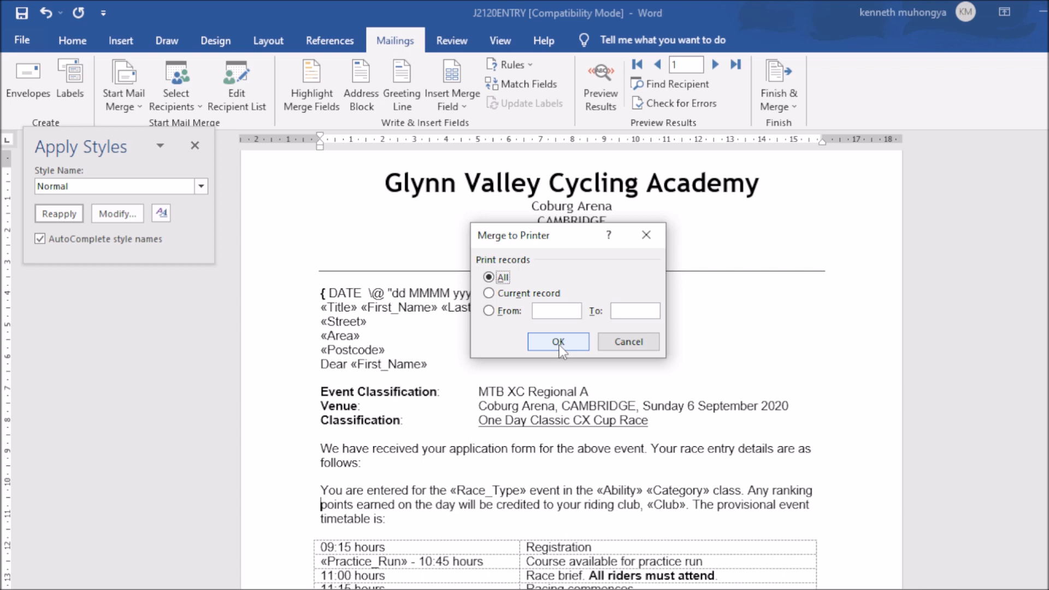
left_click(559, 345)
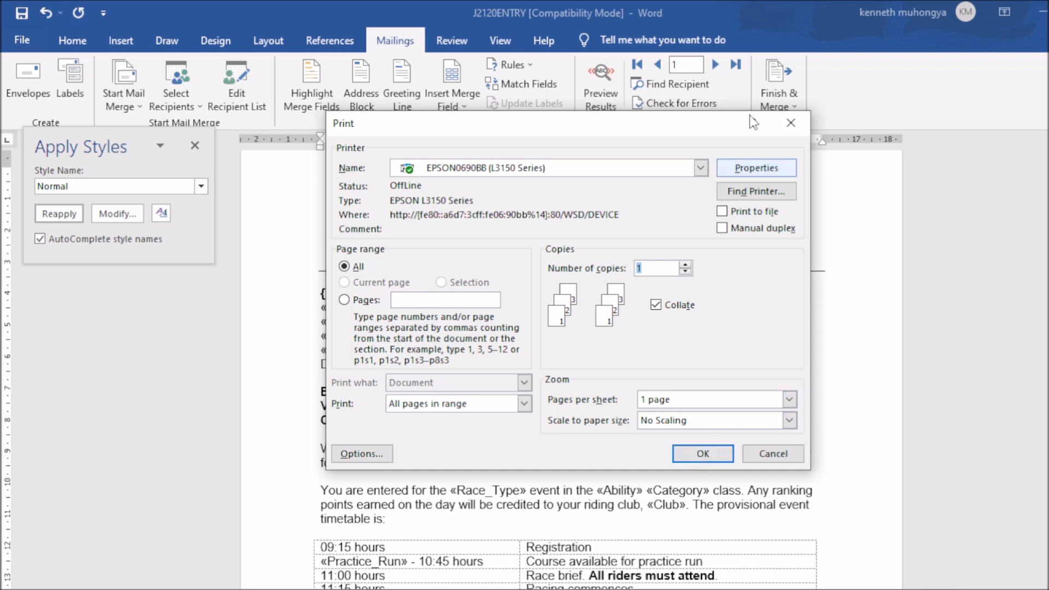
left_click(788, 124)
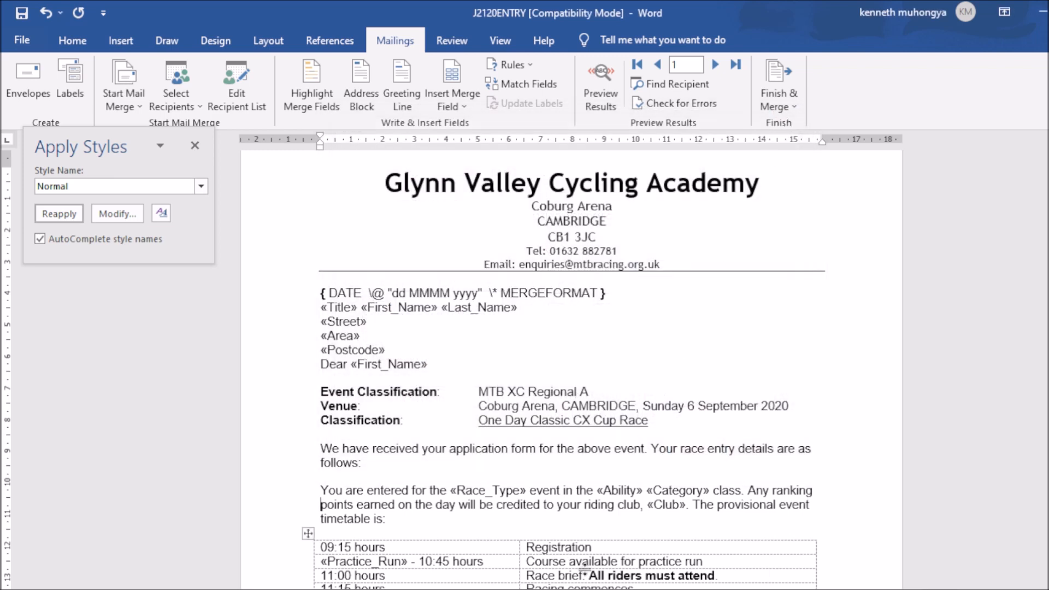
Step: Switch from the J2120ENTRY letter to the exam paper at questions 30 and 31
key("alt+Tab")
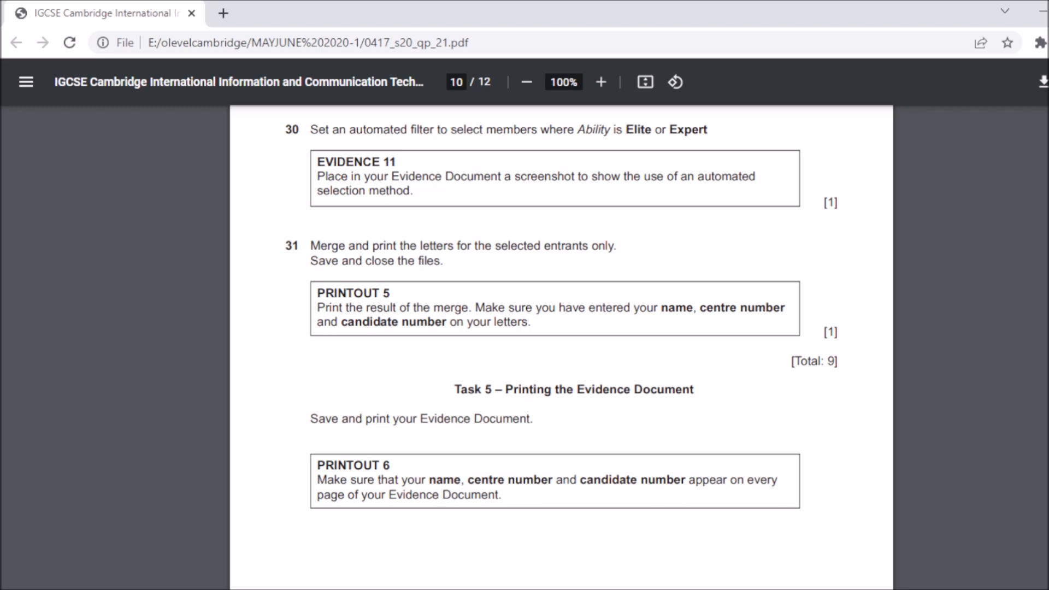
Step: Check Task 5's printing instruction, then review the recipient-list screenshots in J2120EVIDENCE001
scroll(561, 328, "down", 7)
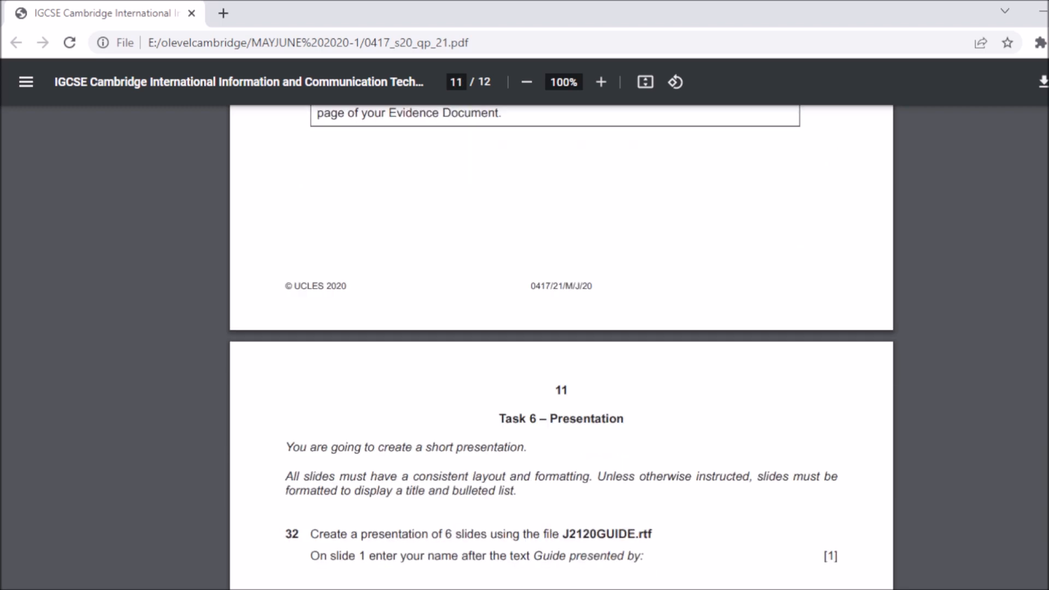
scroll(561, 344, "up", 2)
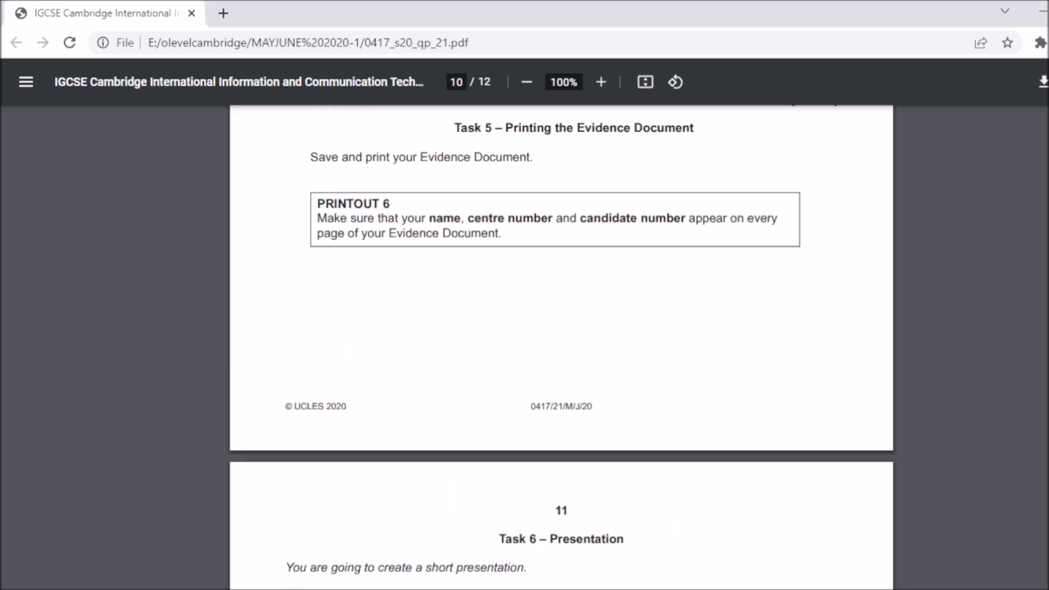
left_click(673, 556)
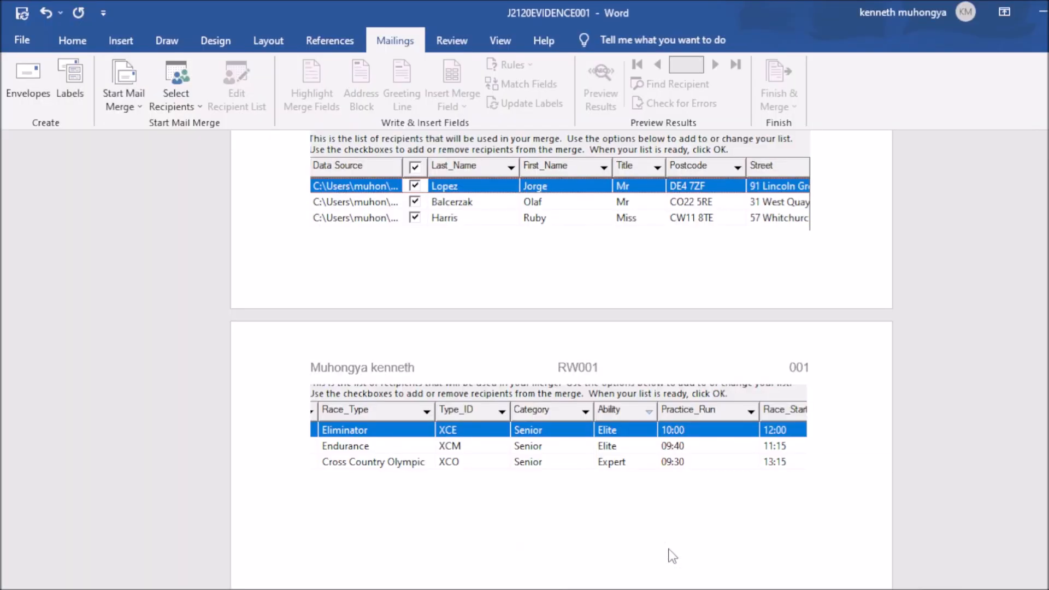
left_click_drag(1043, 313, 1043, 408)
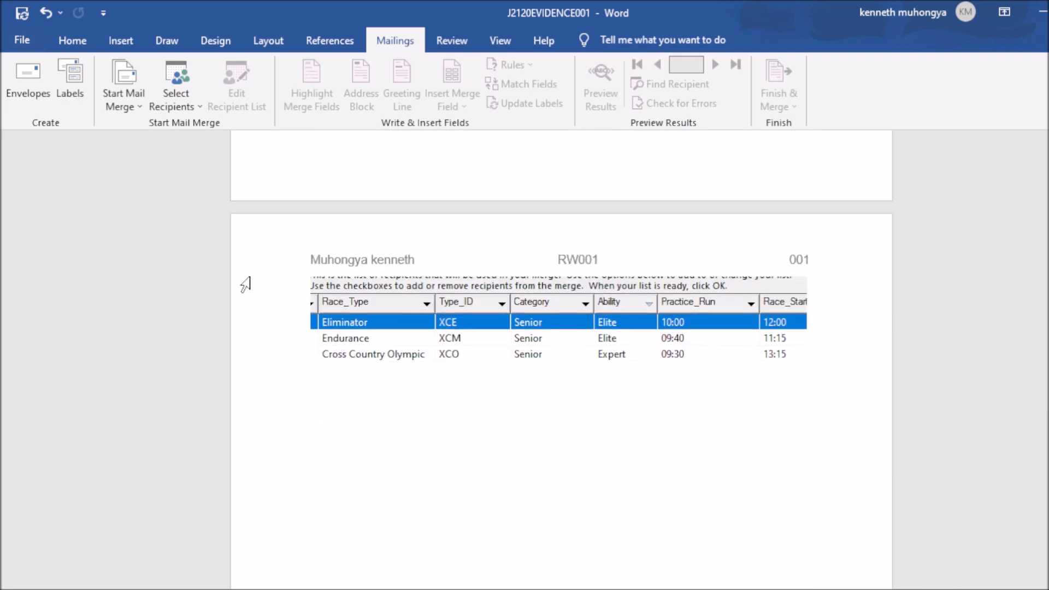
Step: Print the J2120EVIDENCE001 evidence document to the EPSON L3150, which reports offline
left_click(22, 41)
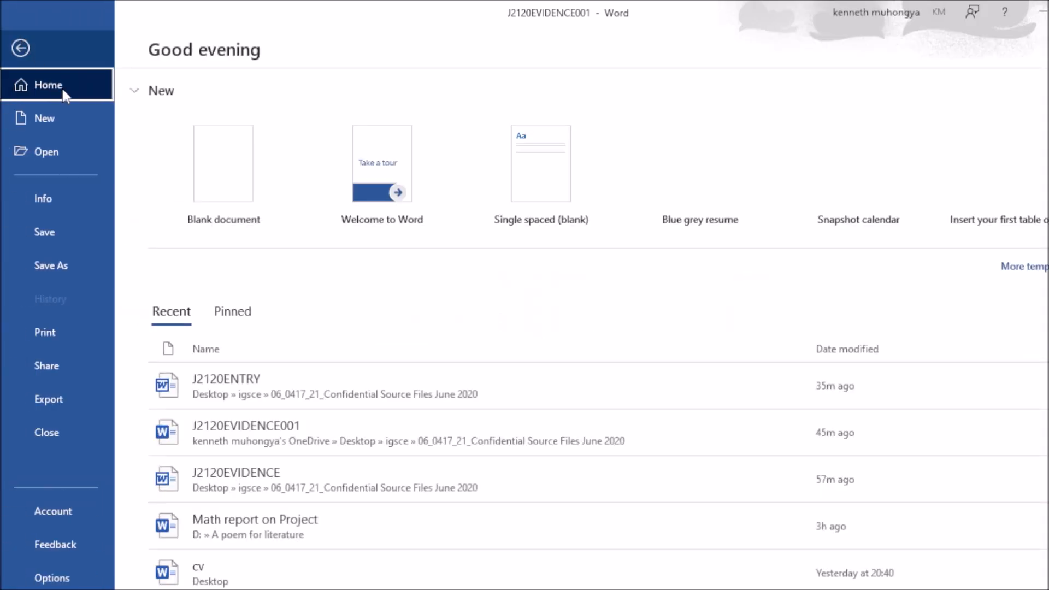
left_click(67, 327)
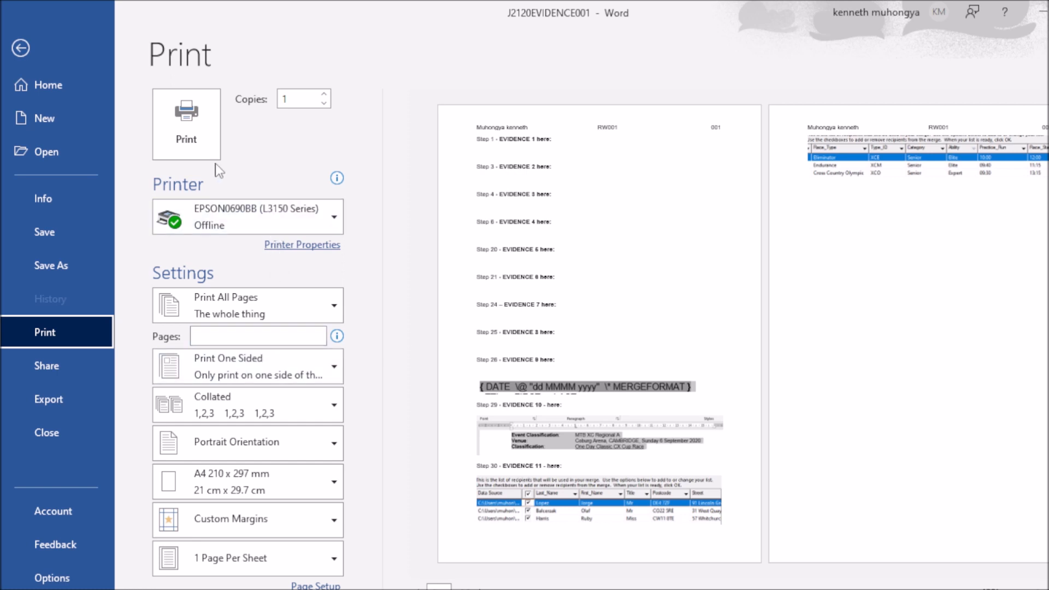
left_click(198, 141)
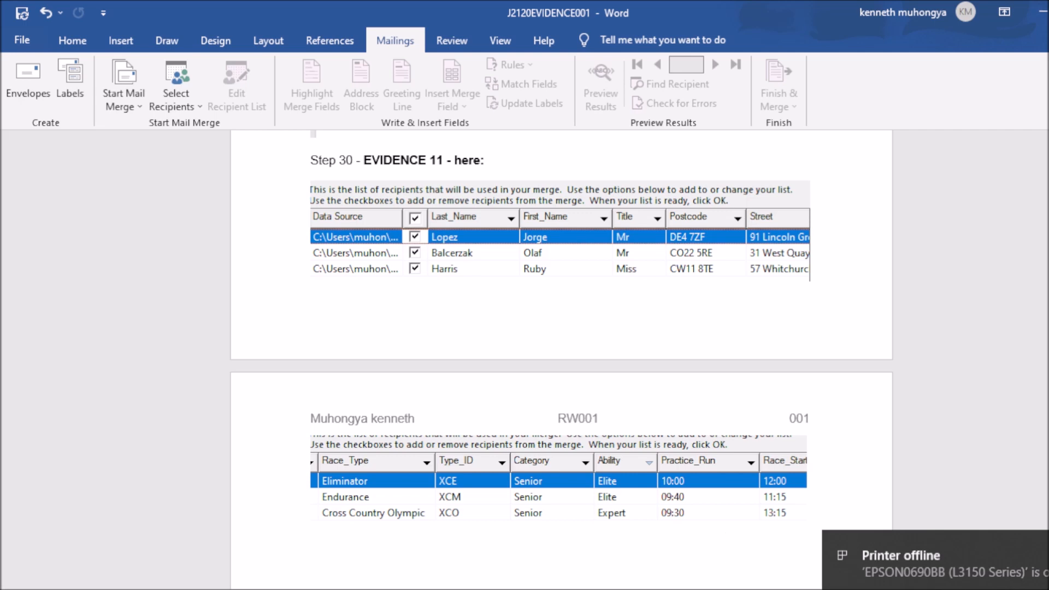
Step: Read Task 6 – Presentation, questions 32–34 on page 11, then bring OBS Studio forward
key("alt+Tab")
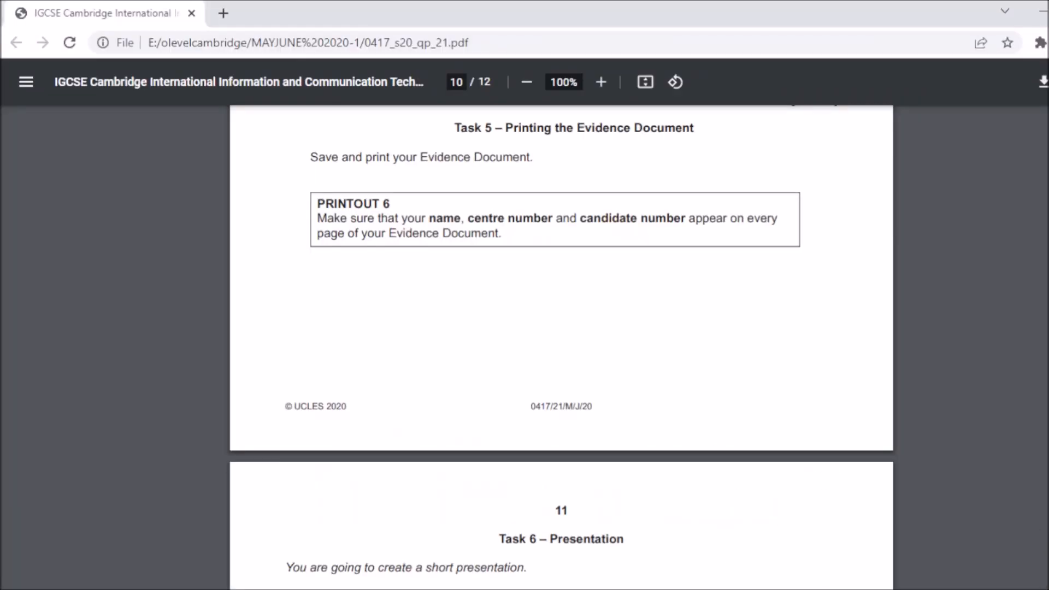
scroll(561, 348, "down", 4)
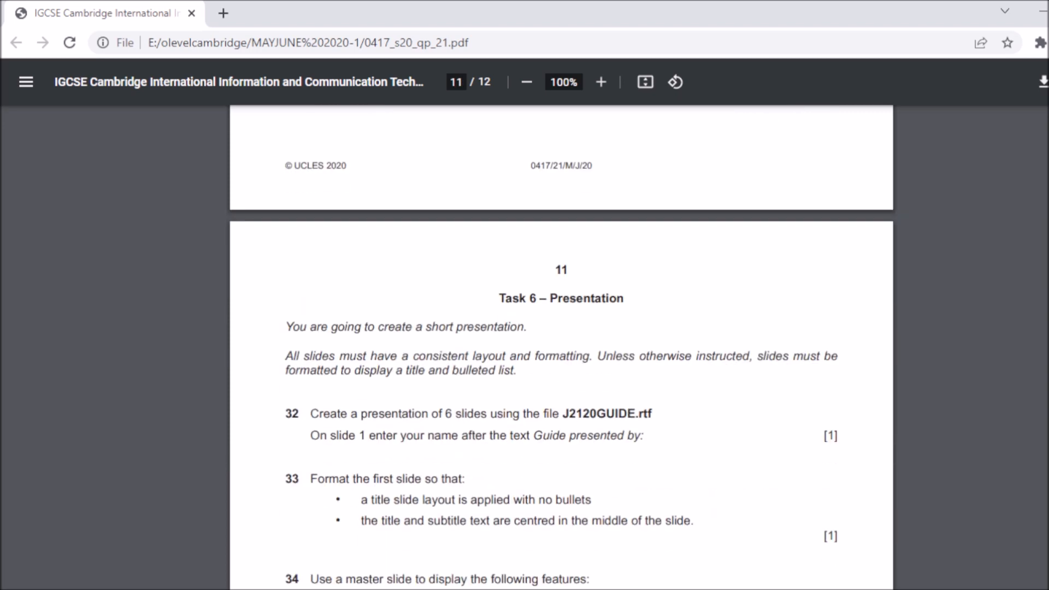
key("alt+Tab")
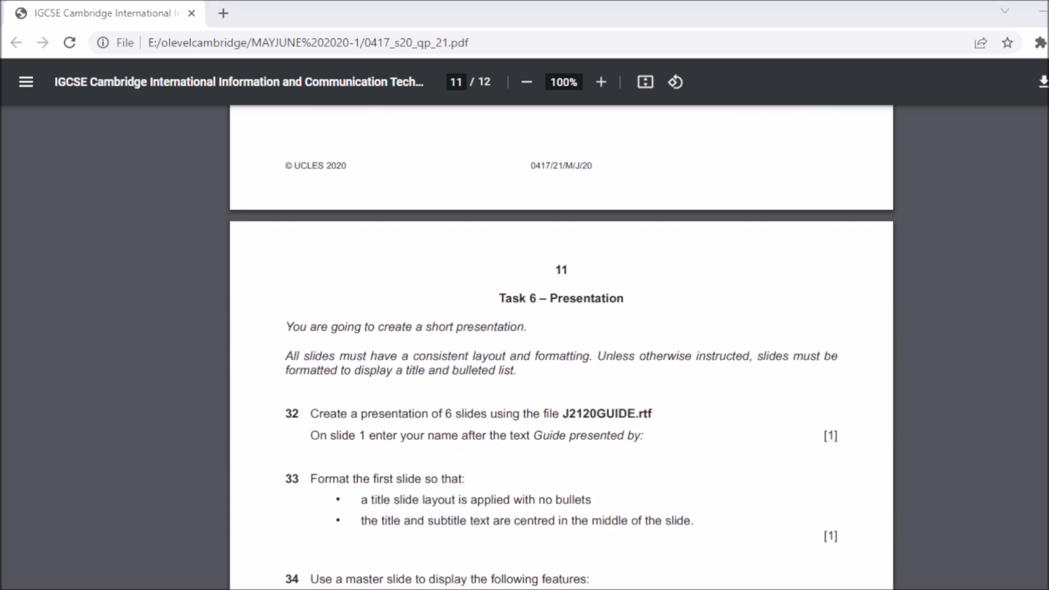